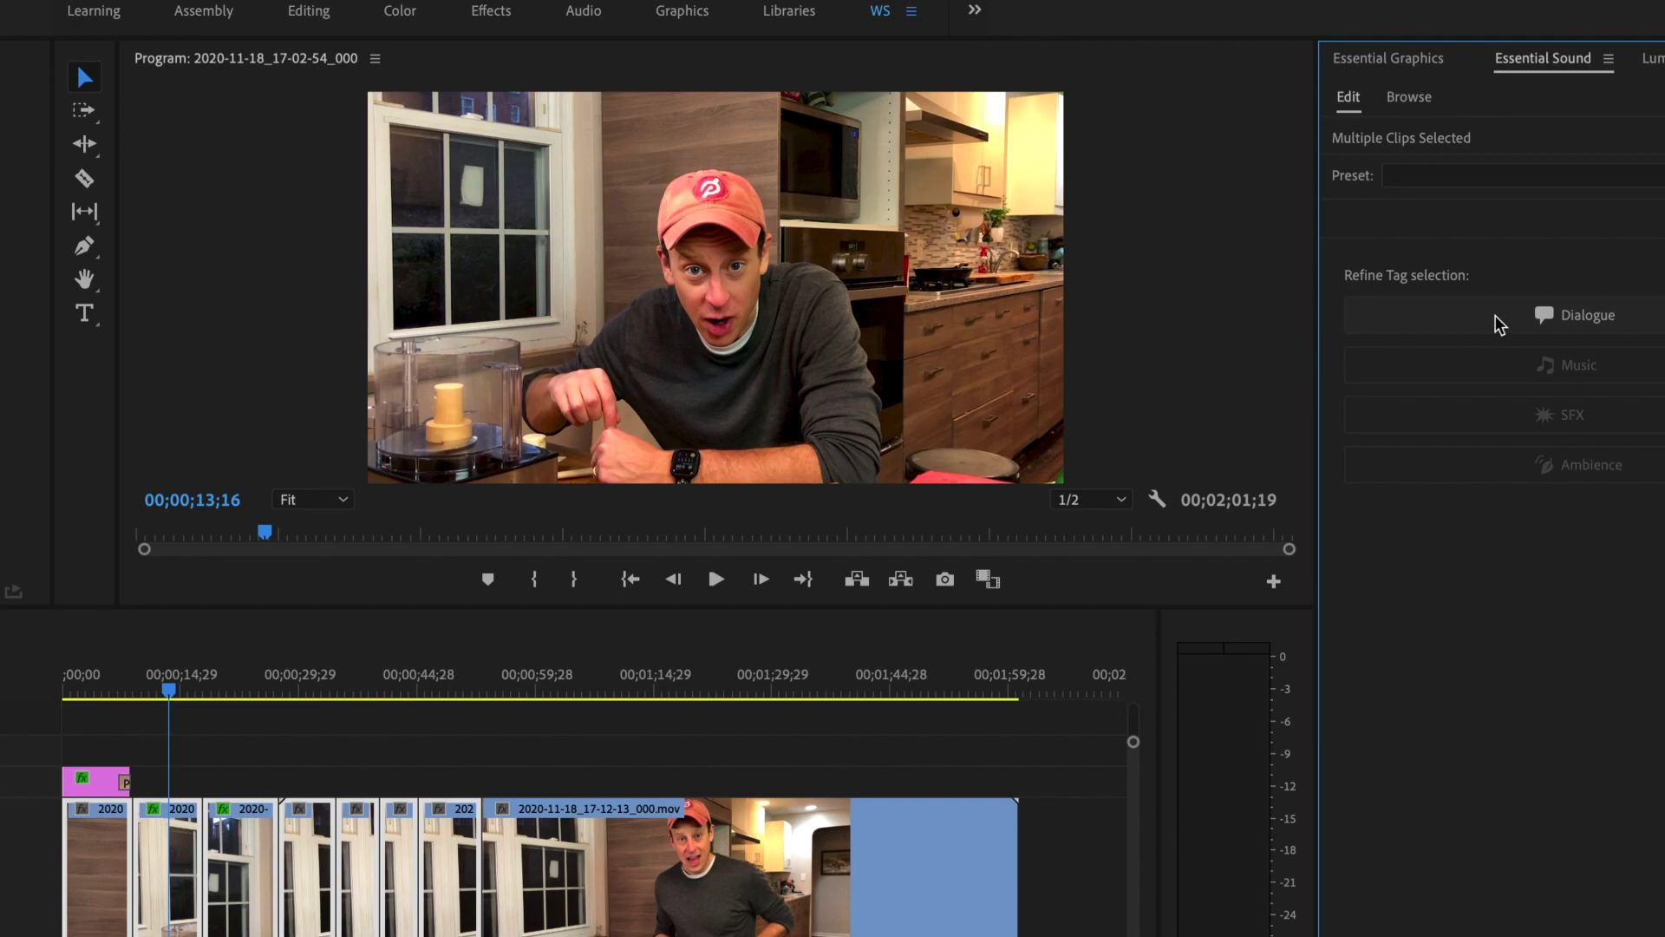
# Step: Tag the selected timeline clips as Dialogue and enable their clip volume level at 0.0 dB
pyautogui.click(1532, 320)
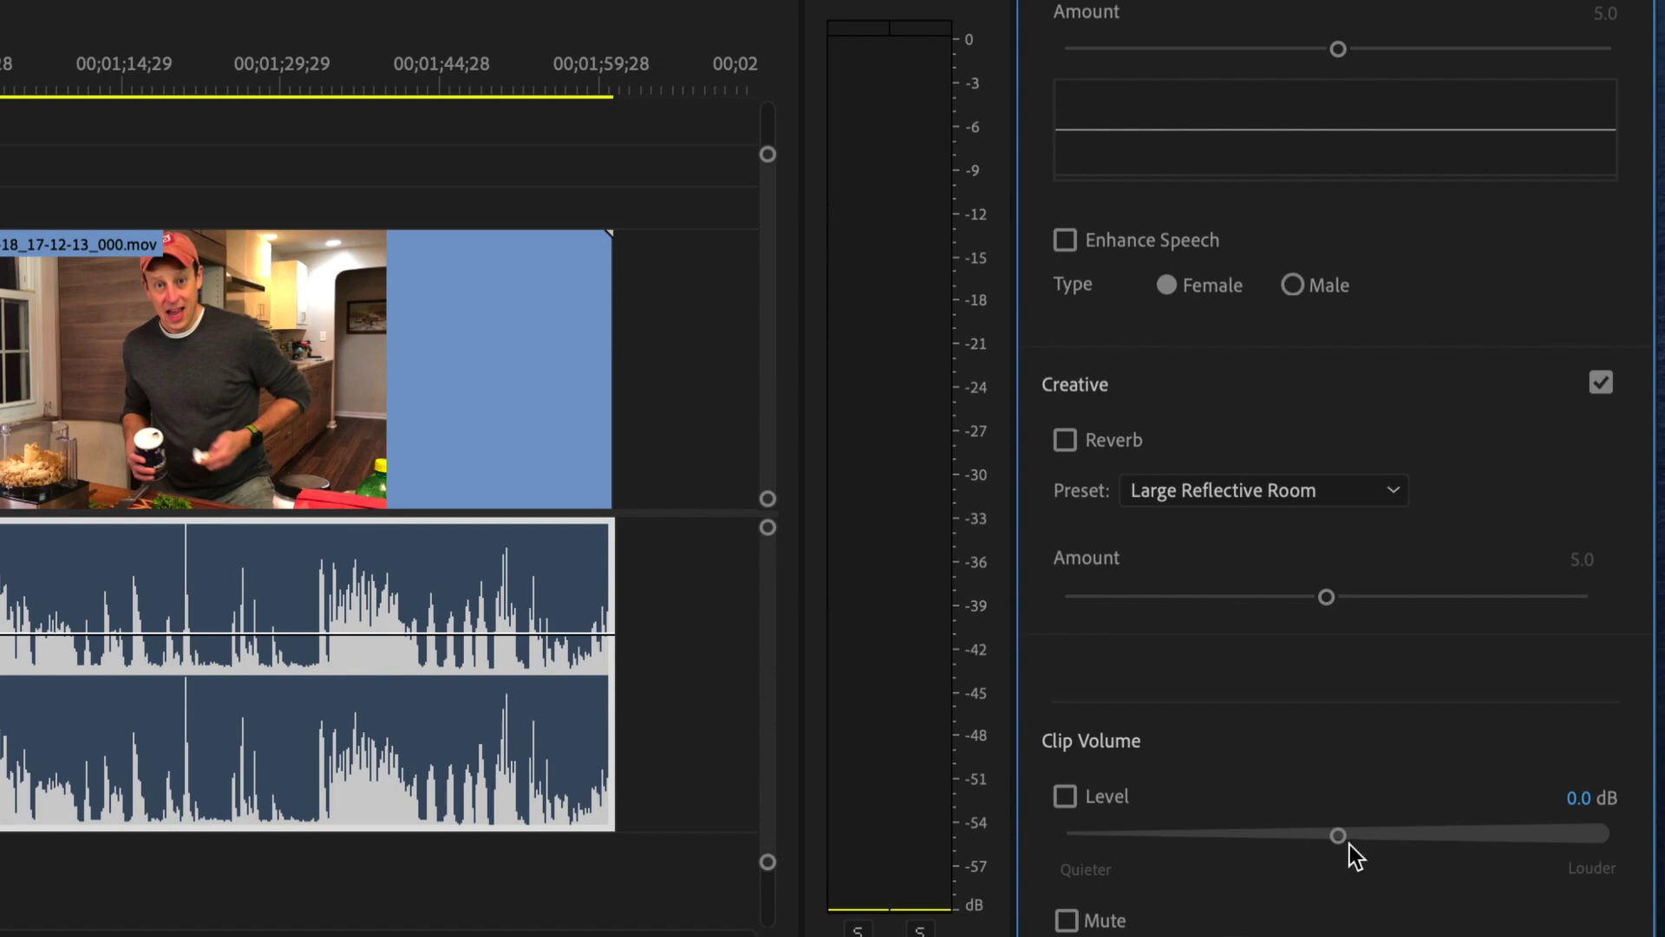
pyautogui.moveTo(1341, 837); pyautogui.dragTo(1320, 839)
pyautogui.moveTo(1315, 840)
pyautogui.mouseDown()
pyautogui.moveTo(1299, 840)
pyautogui.moveTo(1346, 838)
pyautogui.mouseUp()
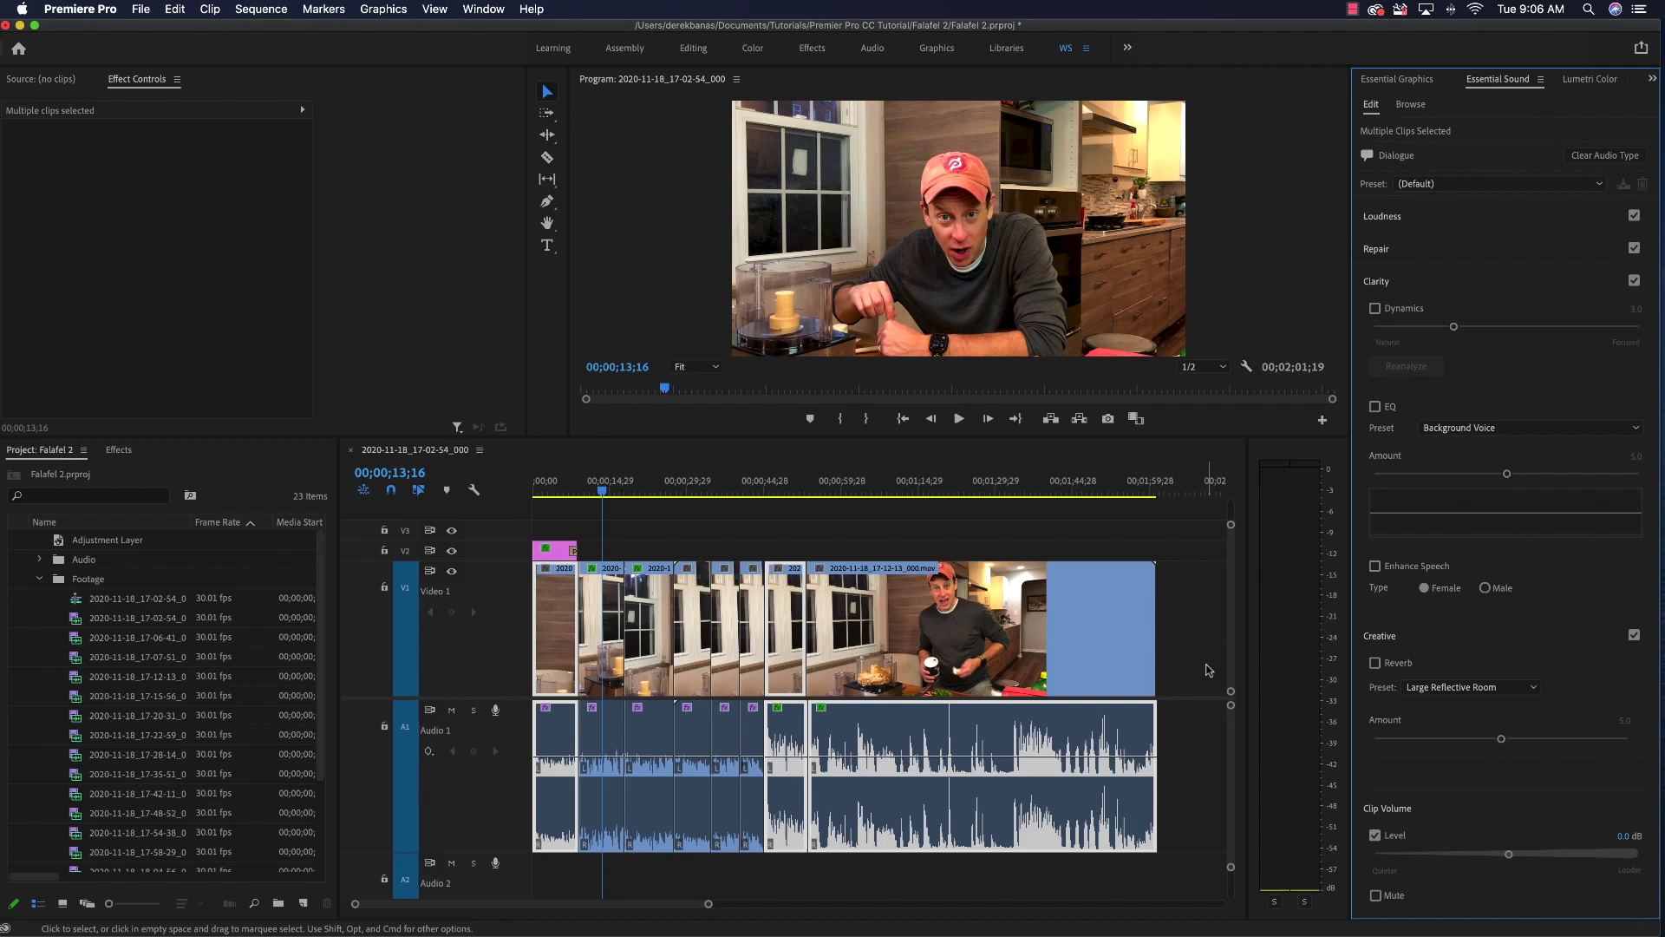
pyautogui.click(1209, 663)
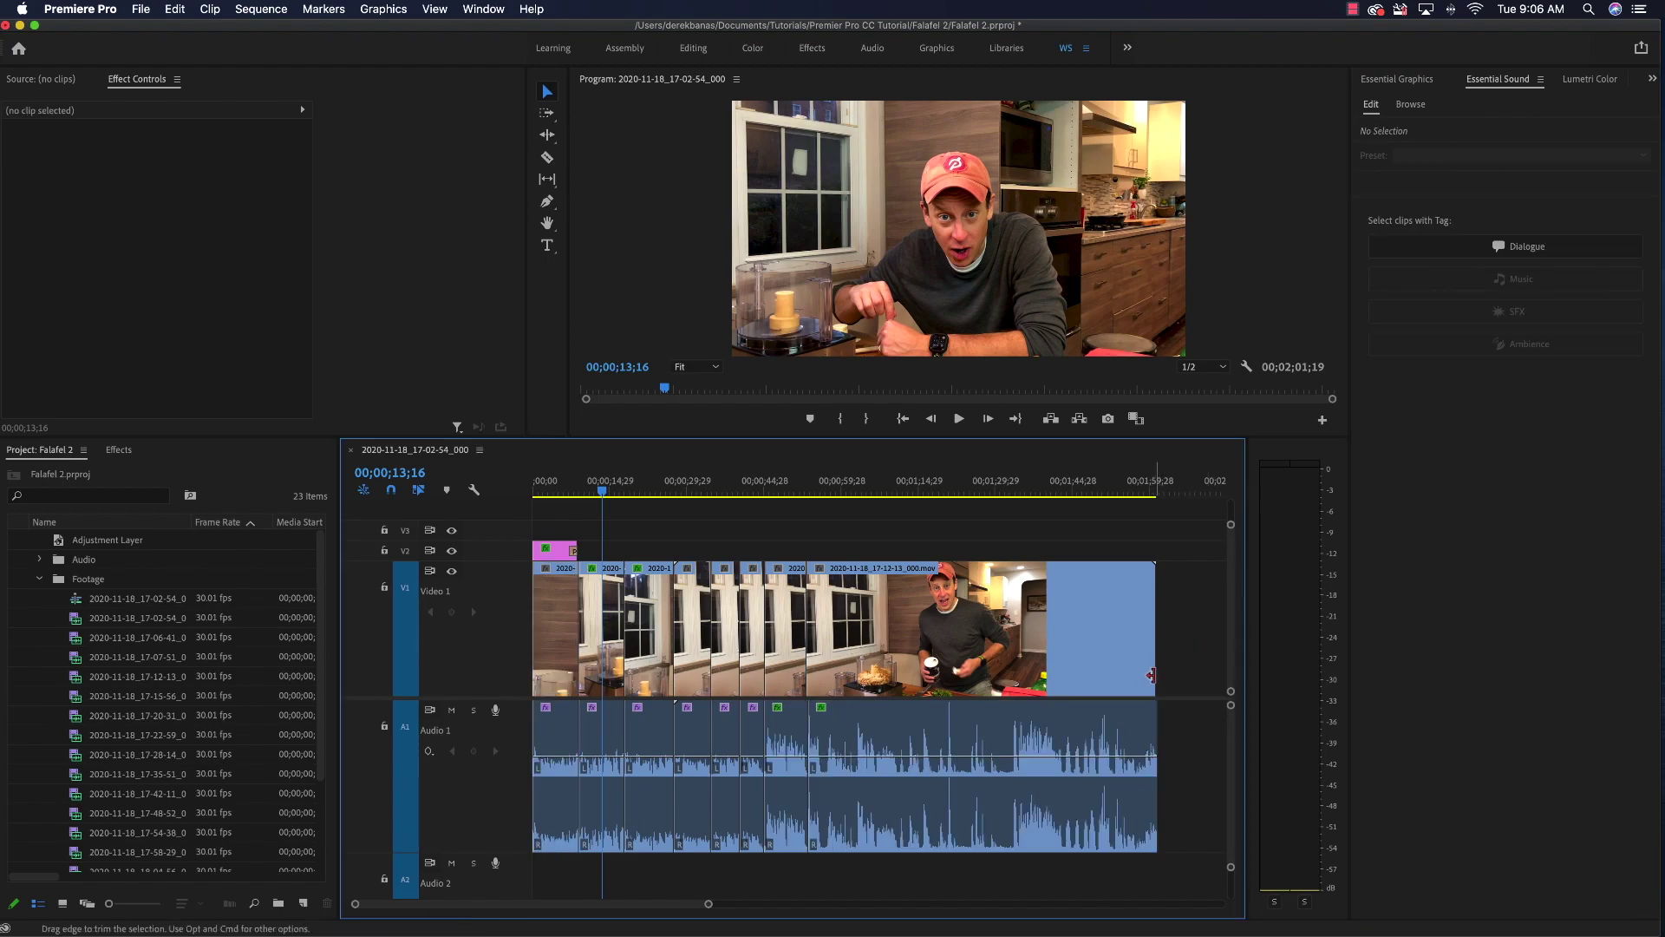
# Step: Start a new sequence outside the Footage bin and choose the Digital SLR preset DSLR 1080p25
pyautogui.click(39, 579)
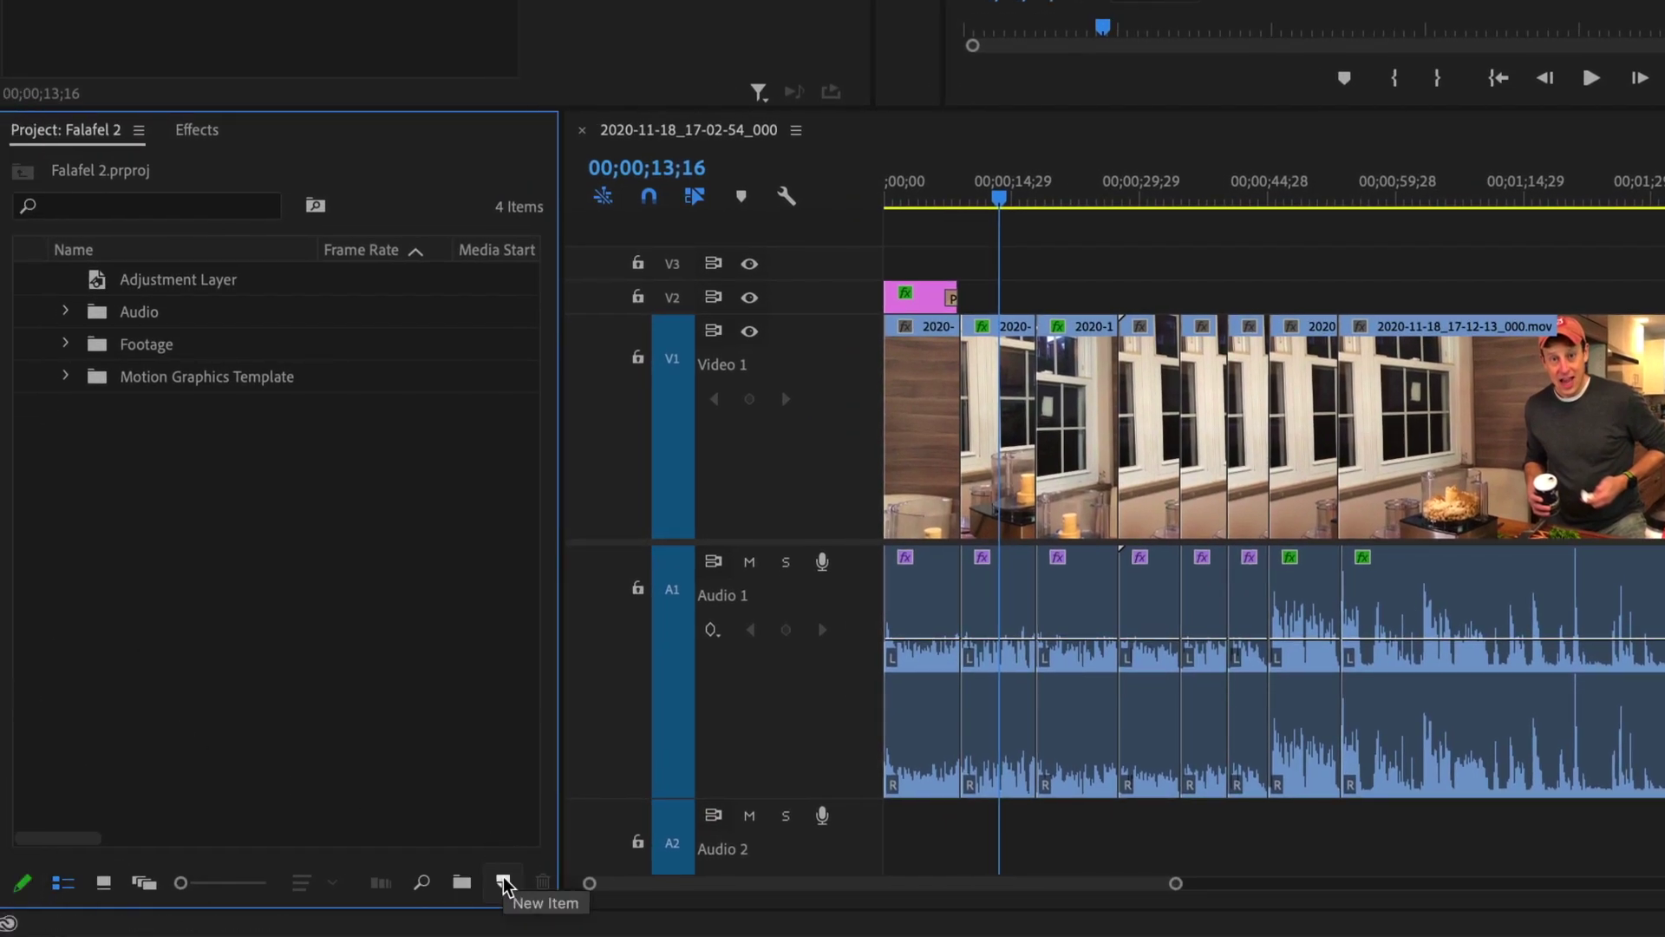
pyautogui.click(504, 884)
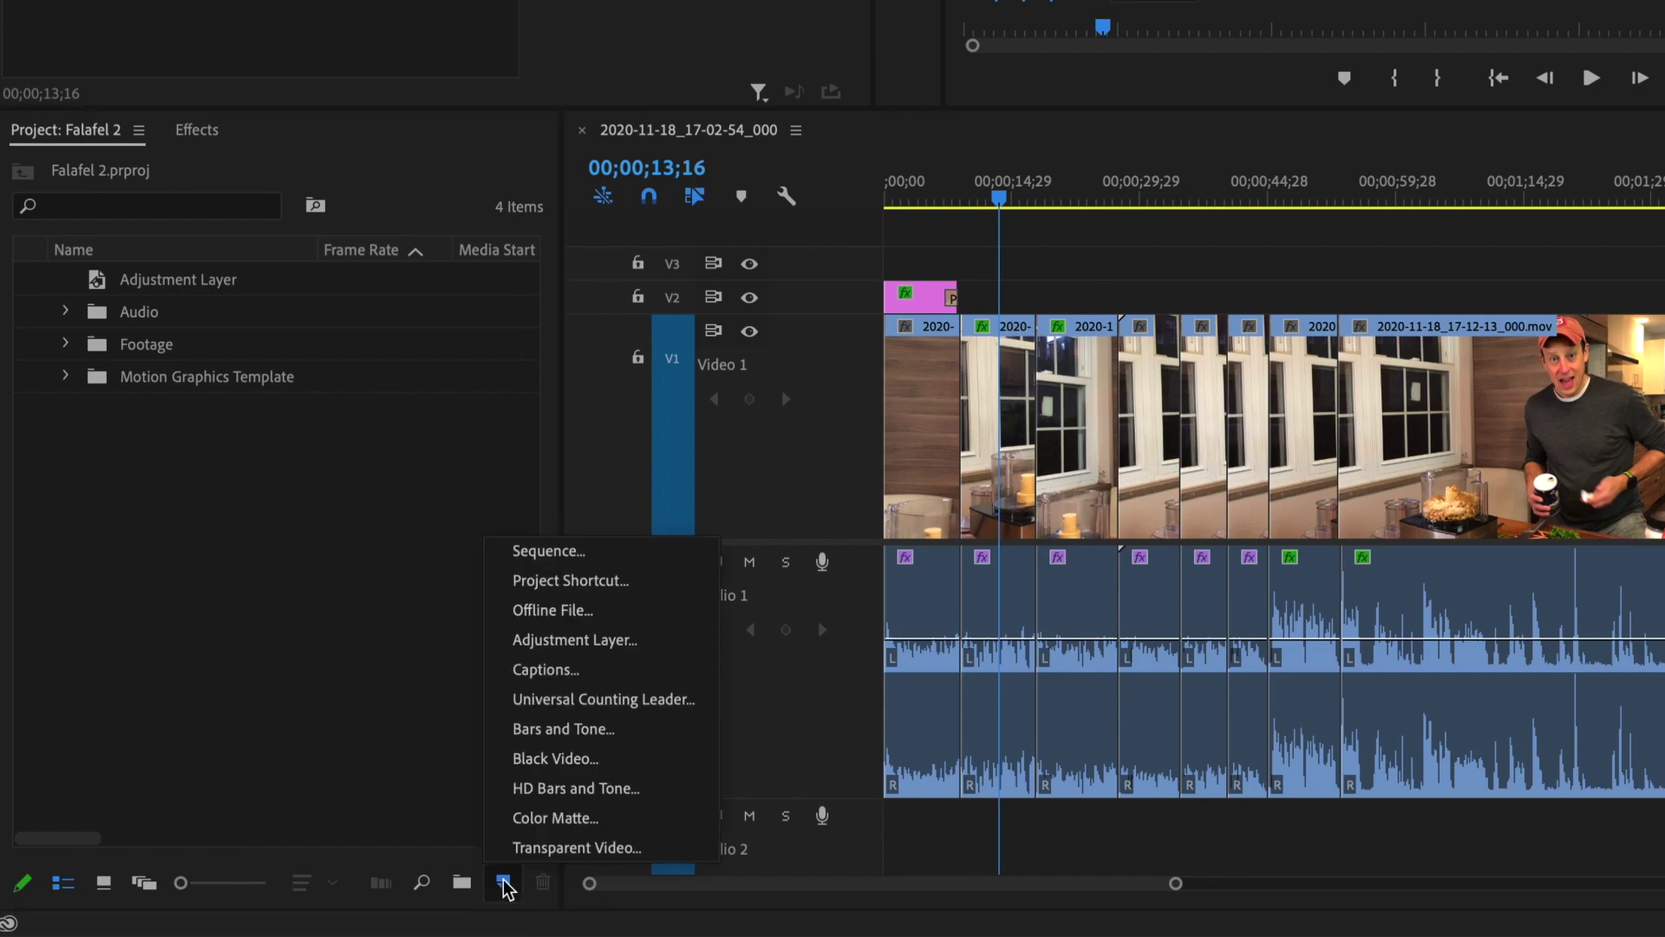
pyautogui.click(555, 552)
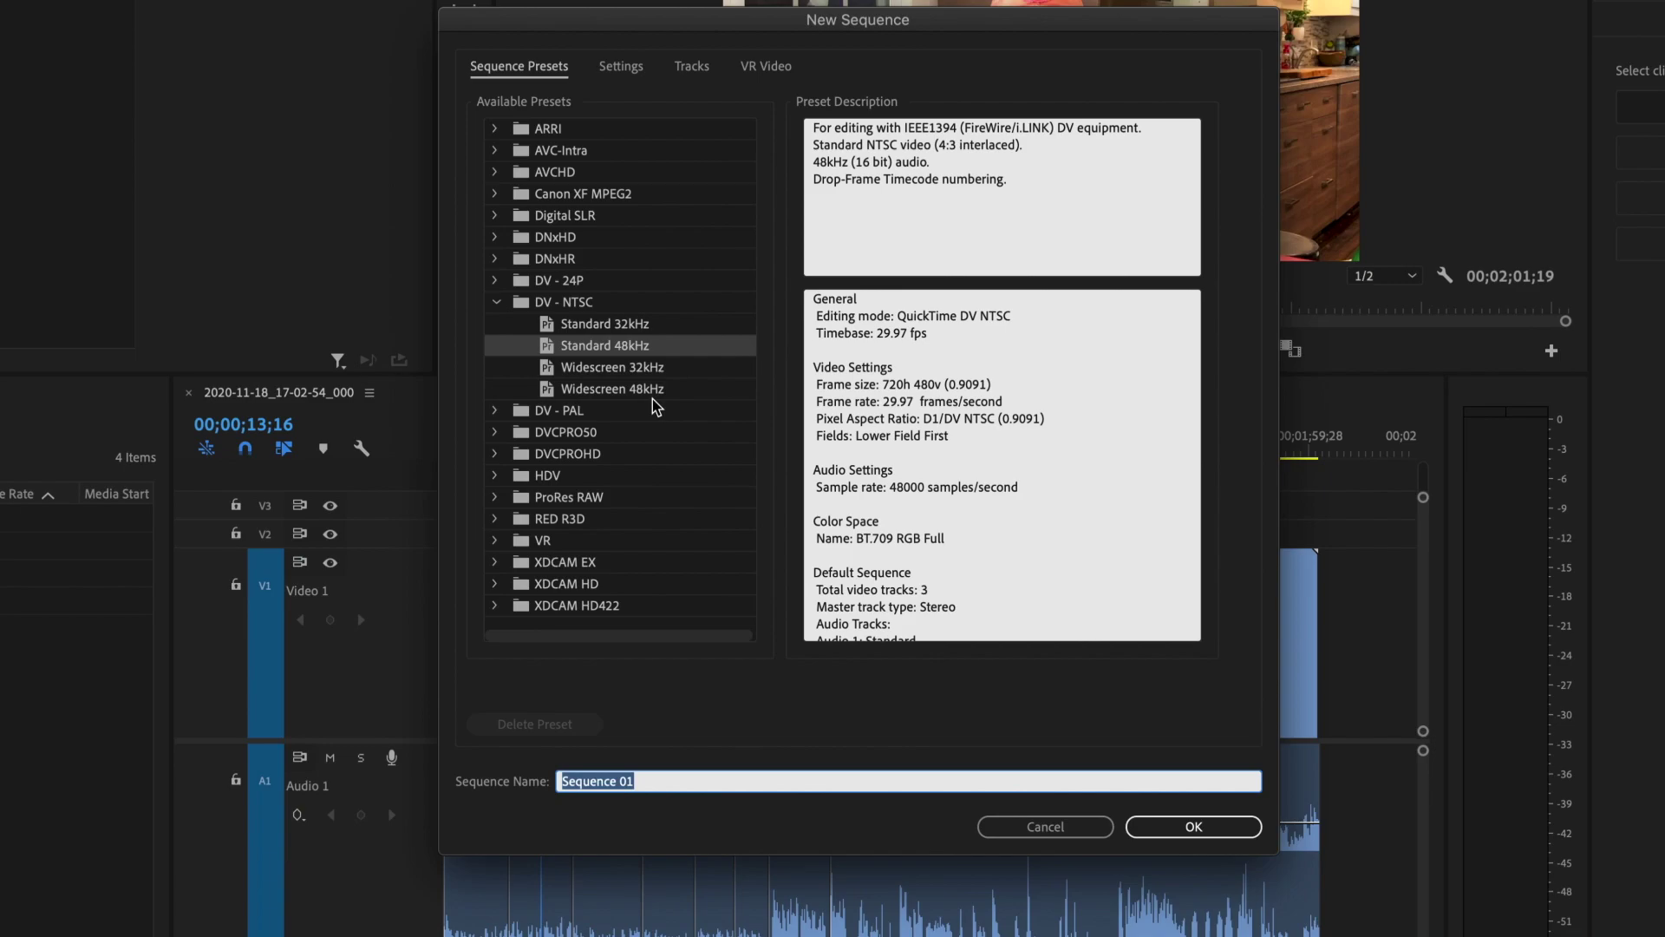
pyautogui.click(494, 217)
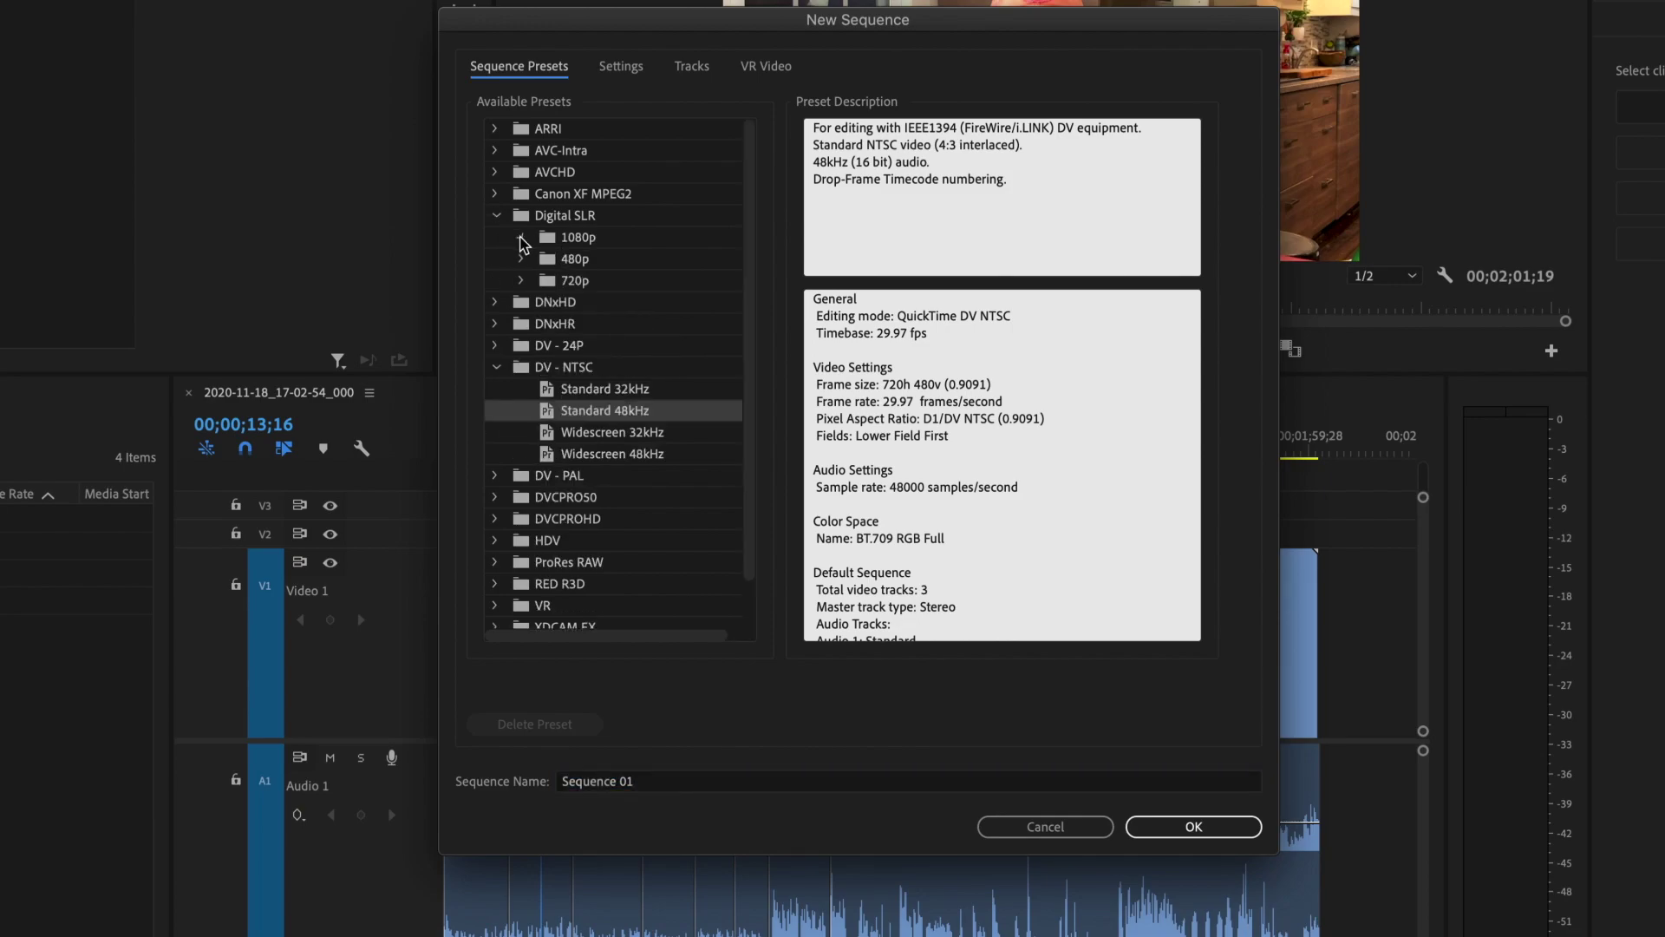
pyautogui.click(521, 237)
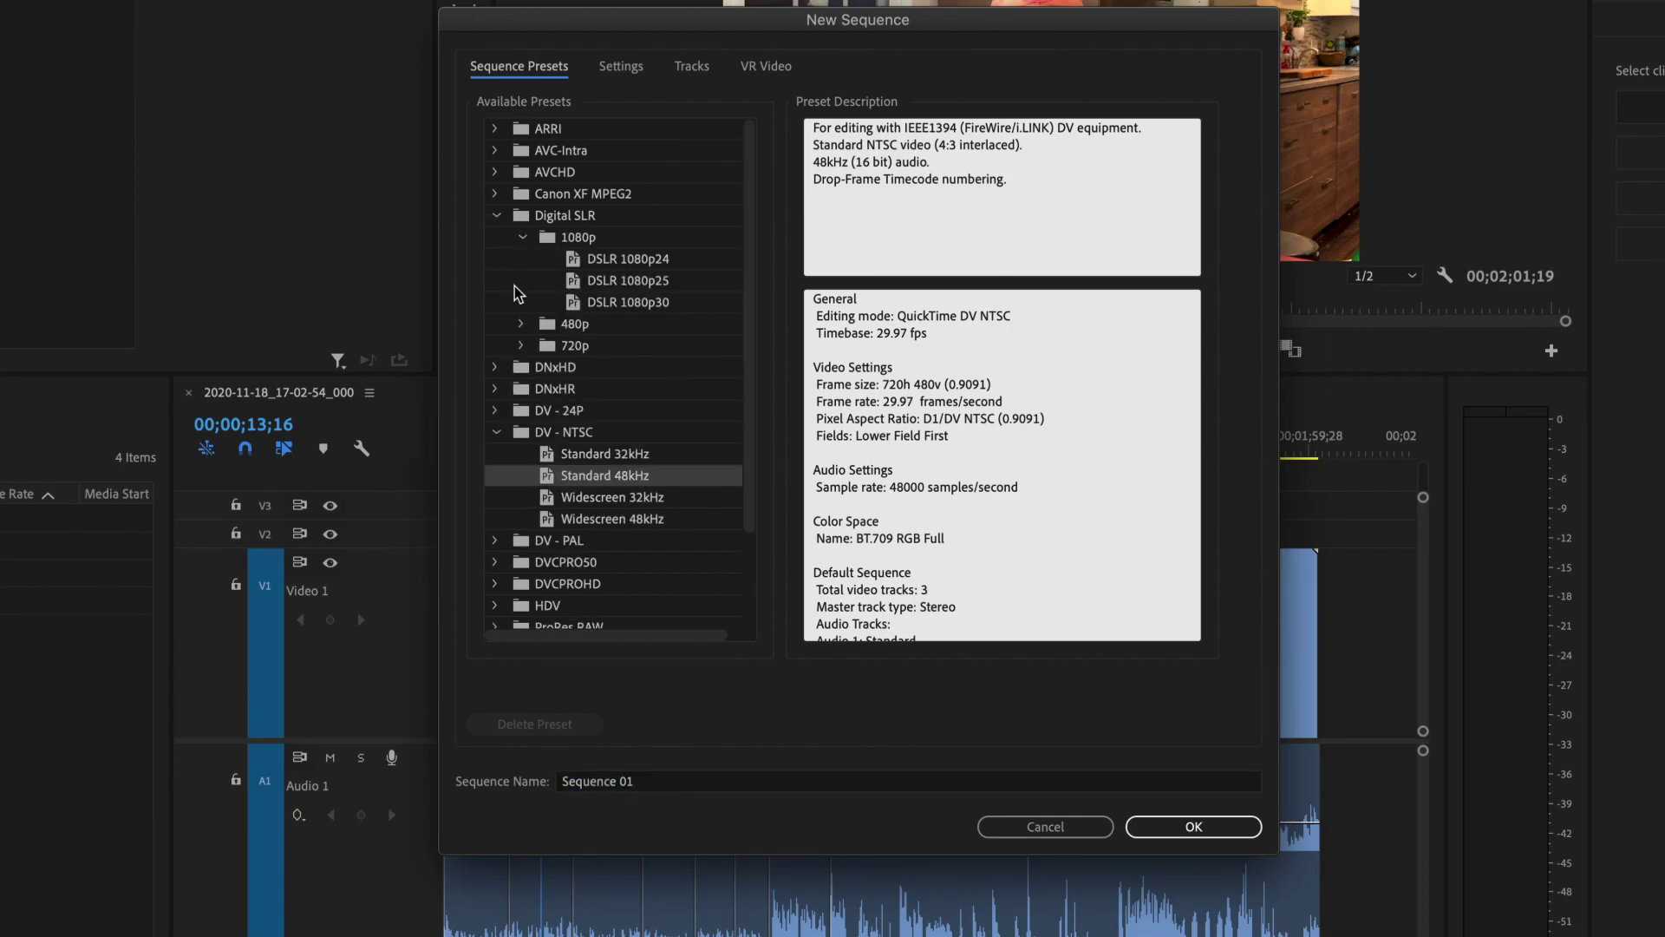
pyautogui.click(649, 279)
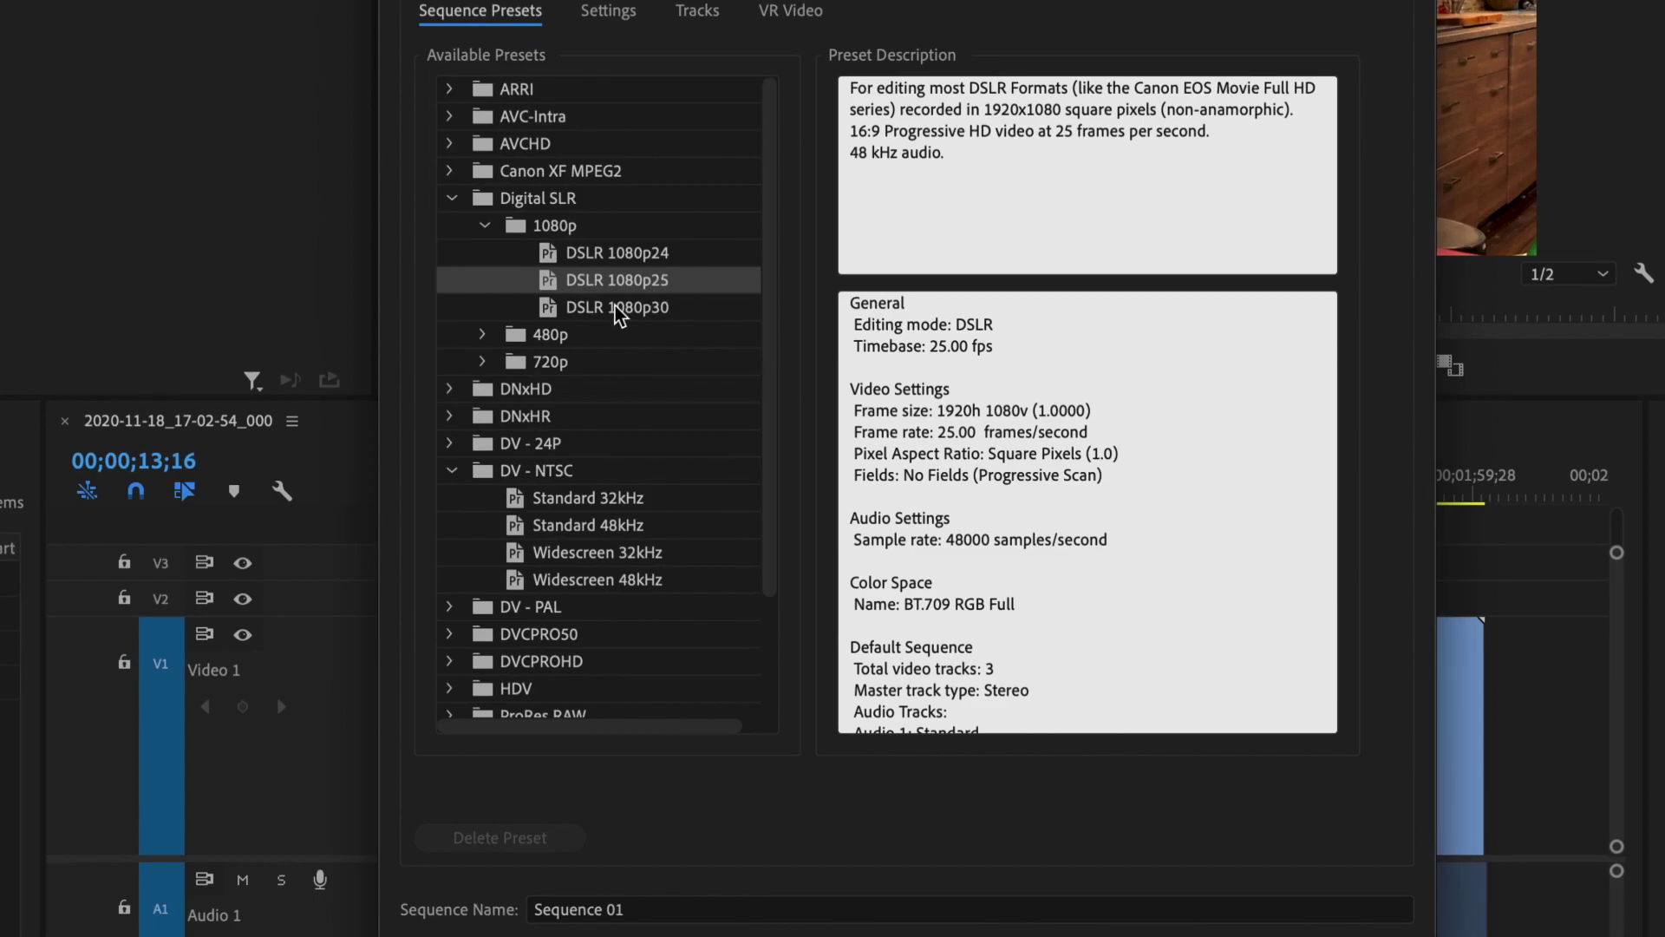
# Step: Set the new sequence's frame size to 1080 by 1080, name it Square Video, and create it
pyautogui.click(617, 17)
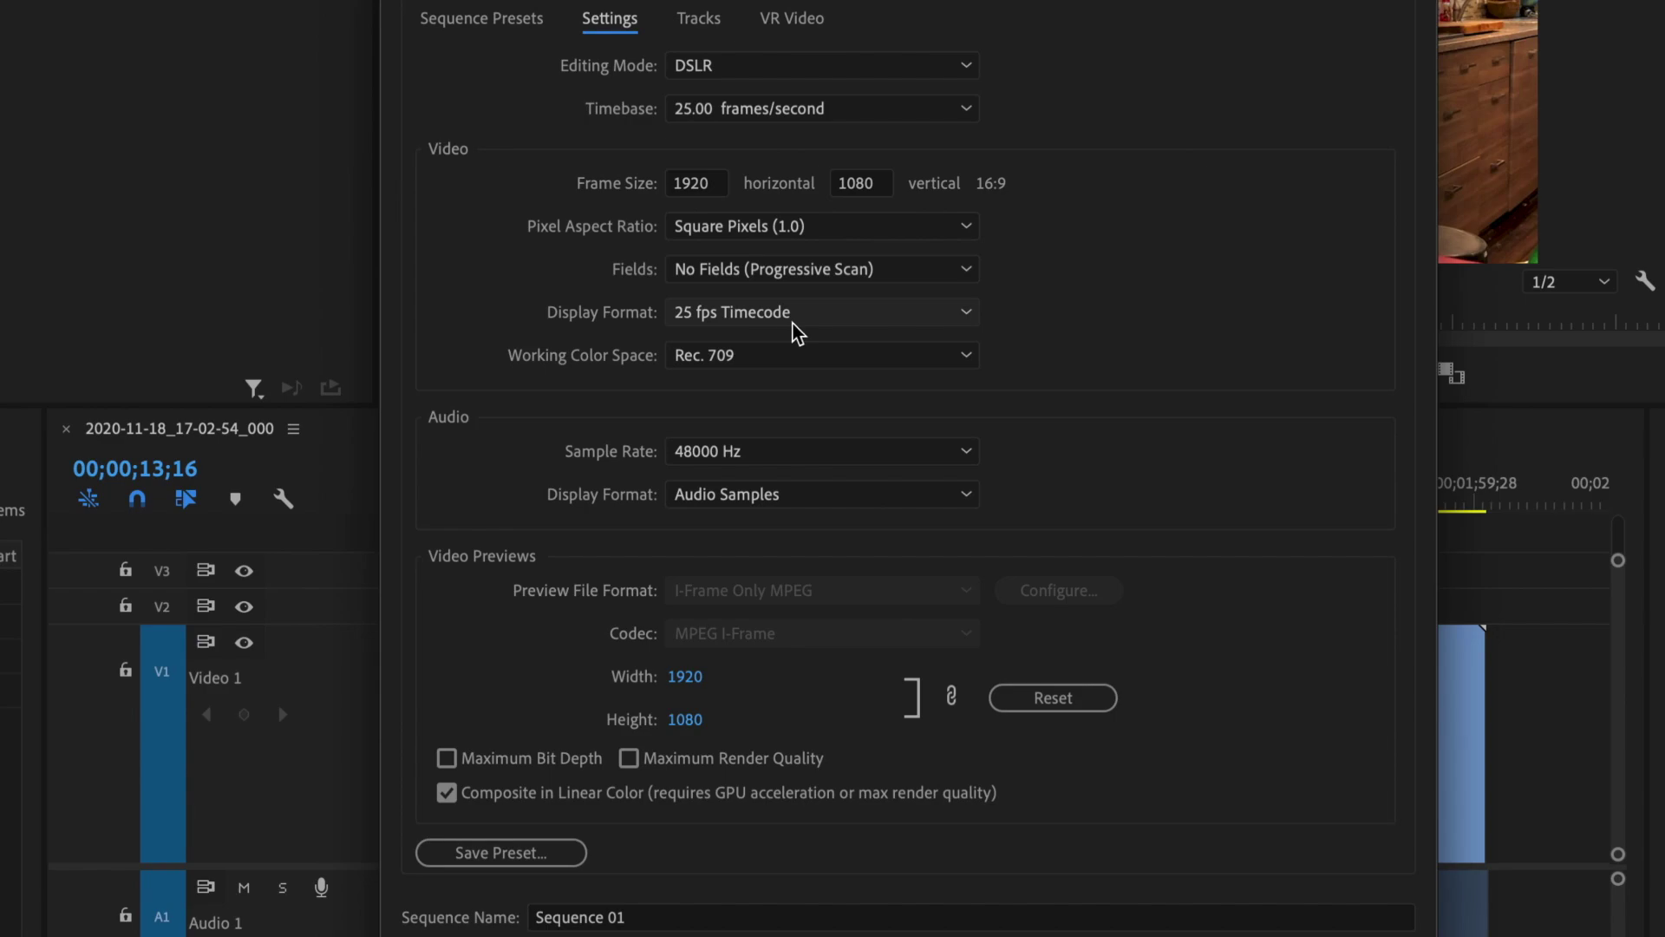
pyautogui.click(716, 187)
pyautogui.write('1080')
pyautogui.click(854, 187)
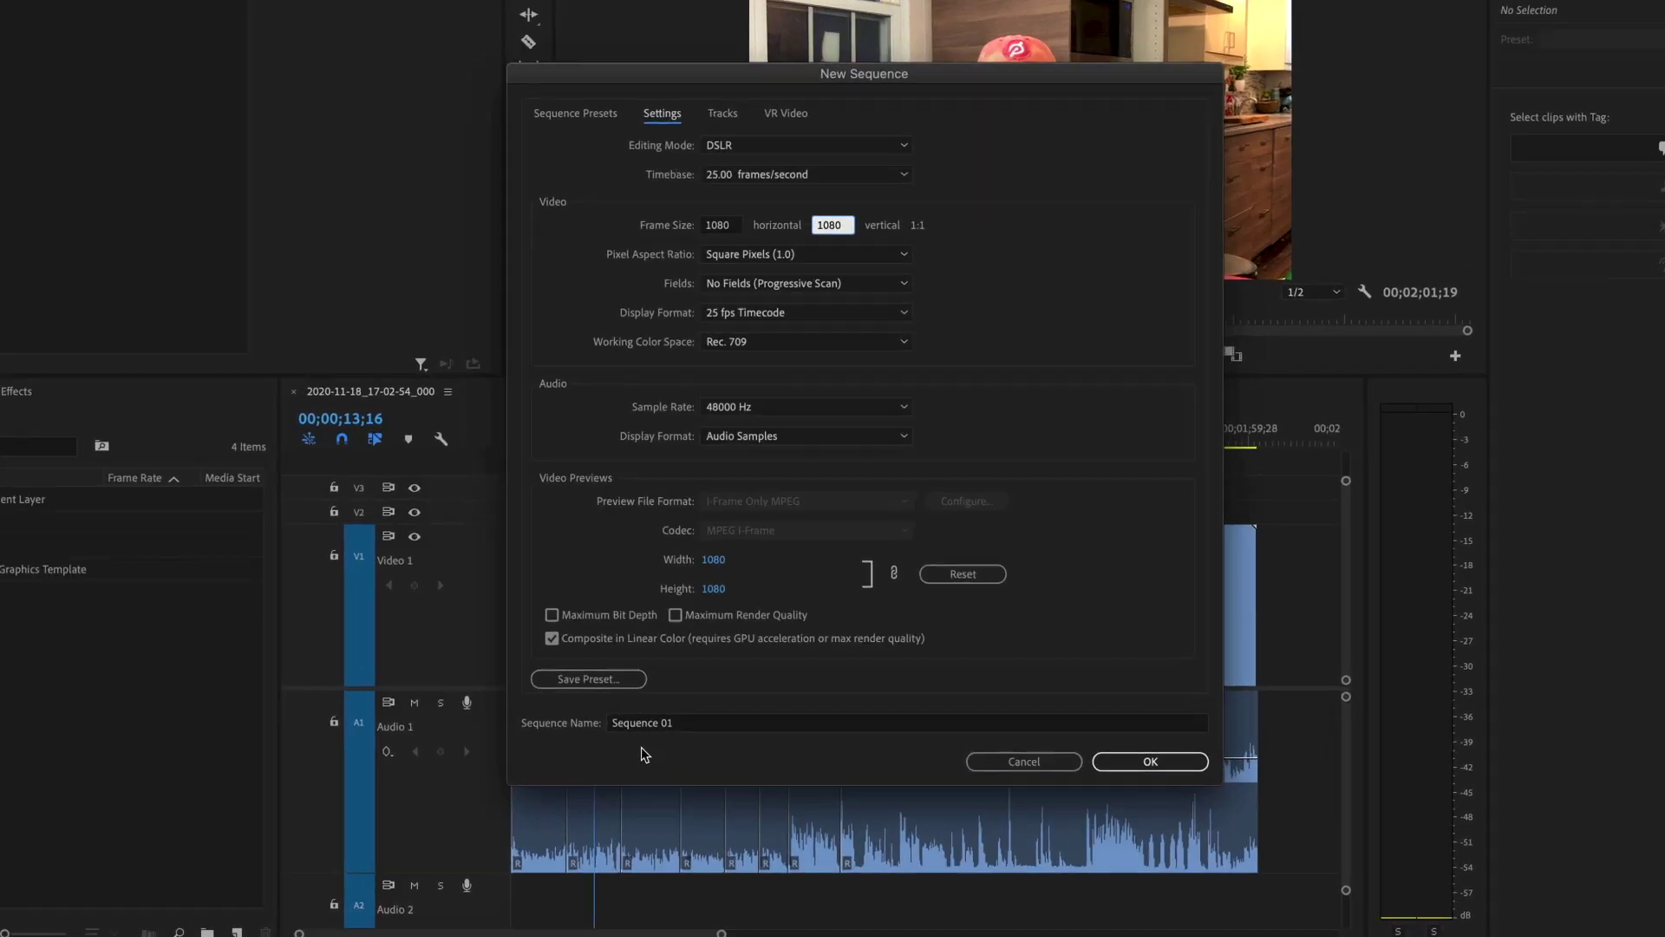
pyautogui.moveTo(709, 722); pyautogui.dragTo(551, 707)
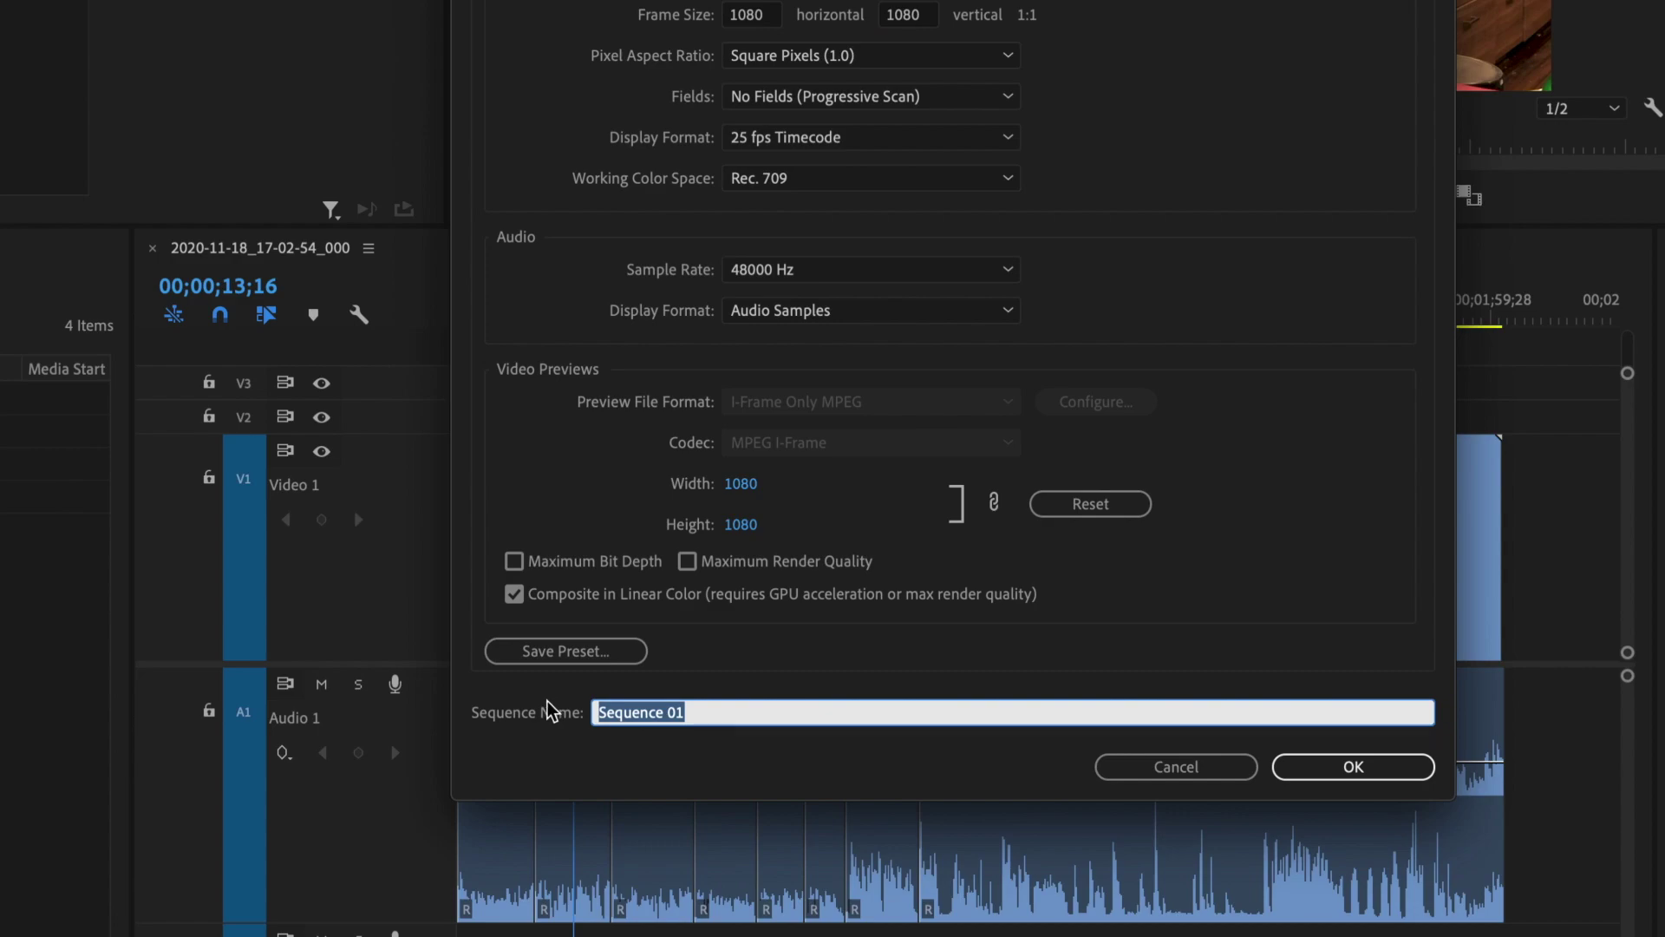
pyautogui.write('Square Video')
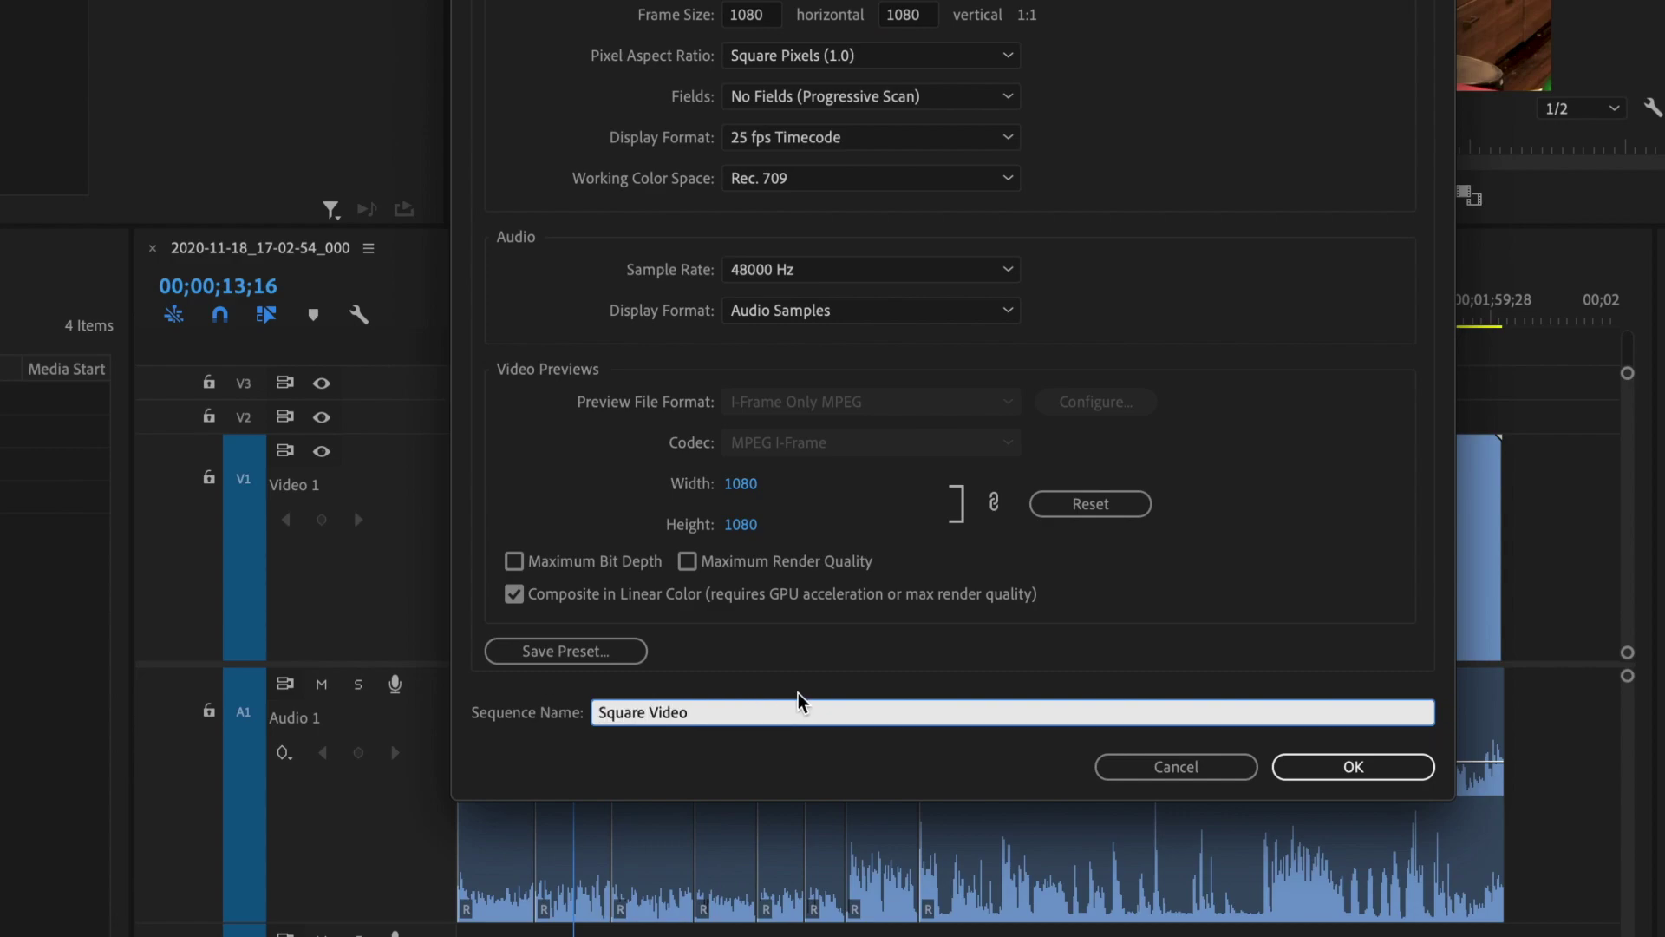
pyautogui.click(1353, 766)
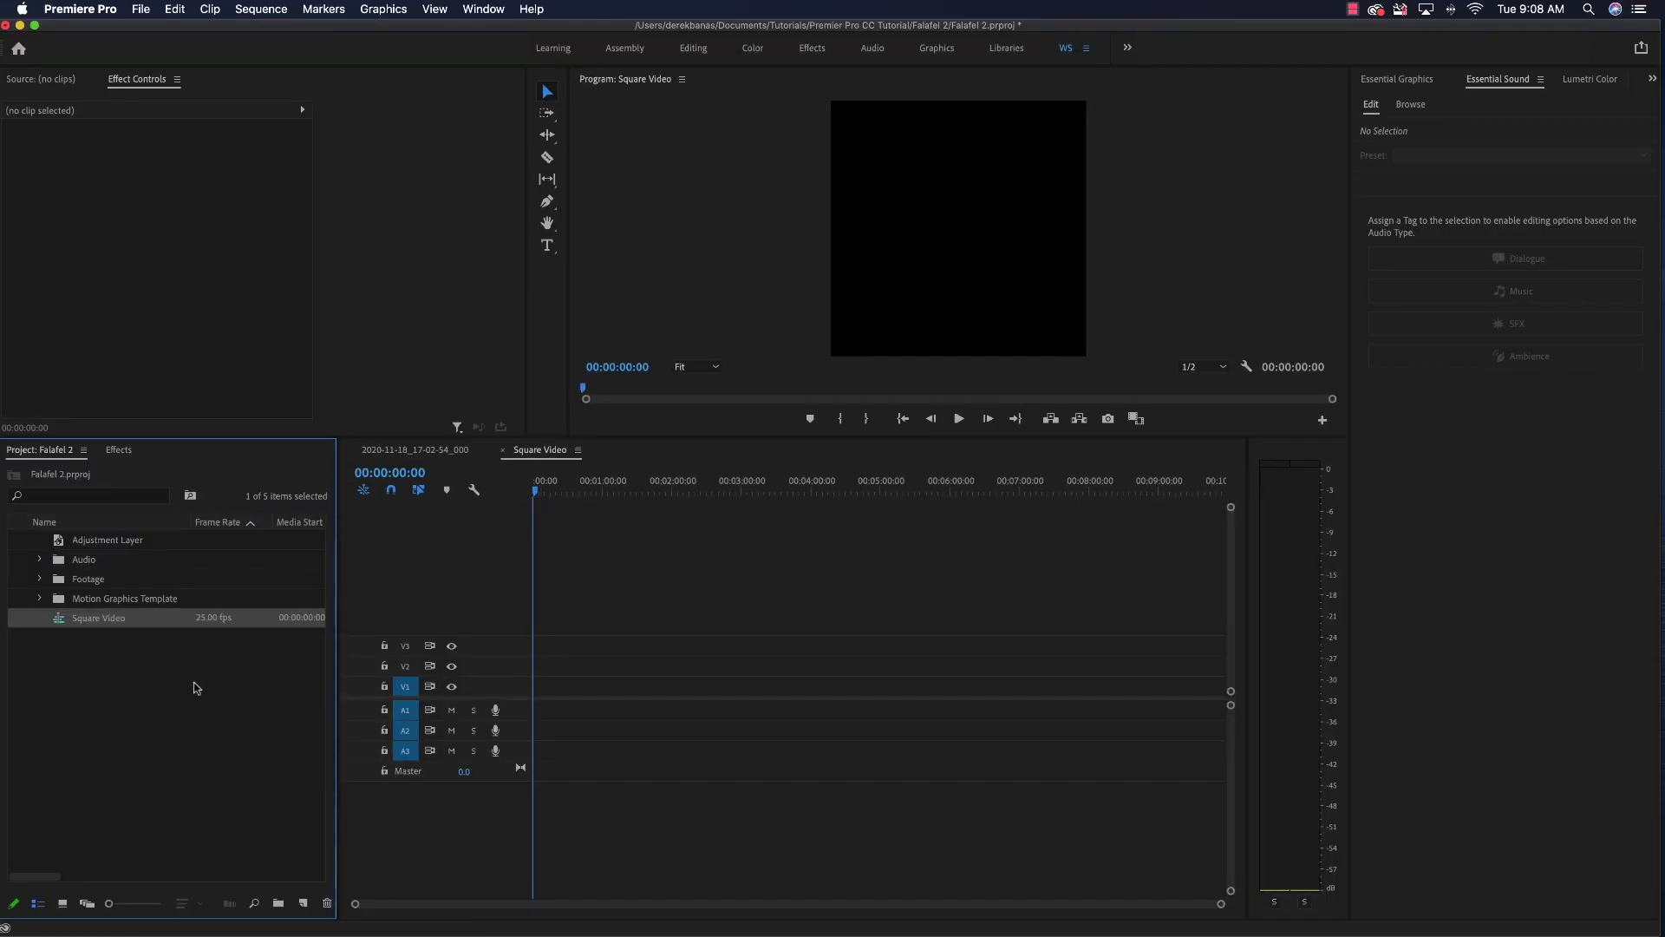
# Step: Place the footage clip 2020-11-18_17-02-54_000.mov at the start of the Square Video timeline, keeping the existing sequence settings
pyautogui.click(38, 579)
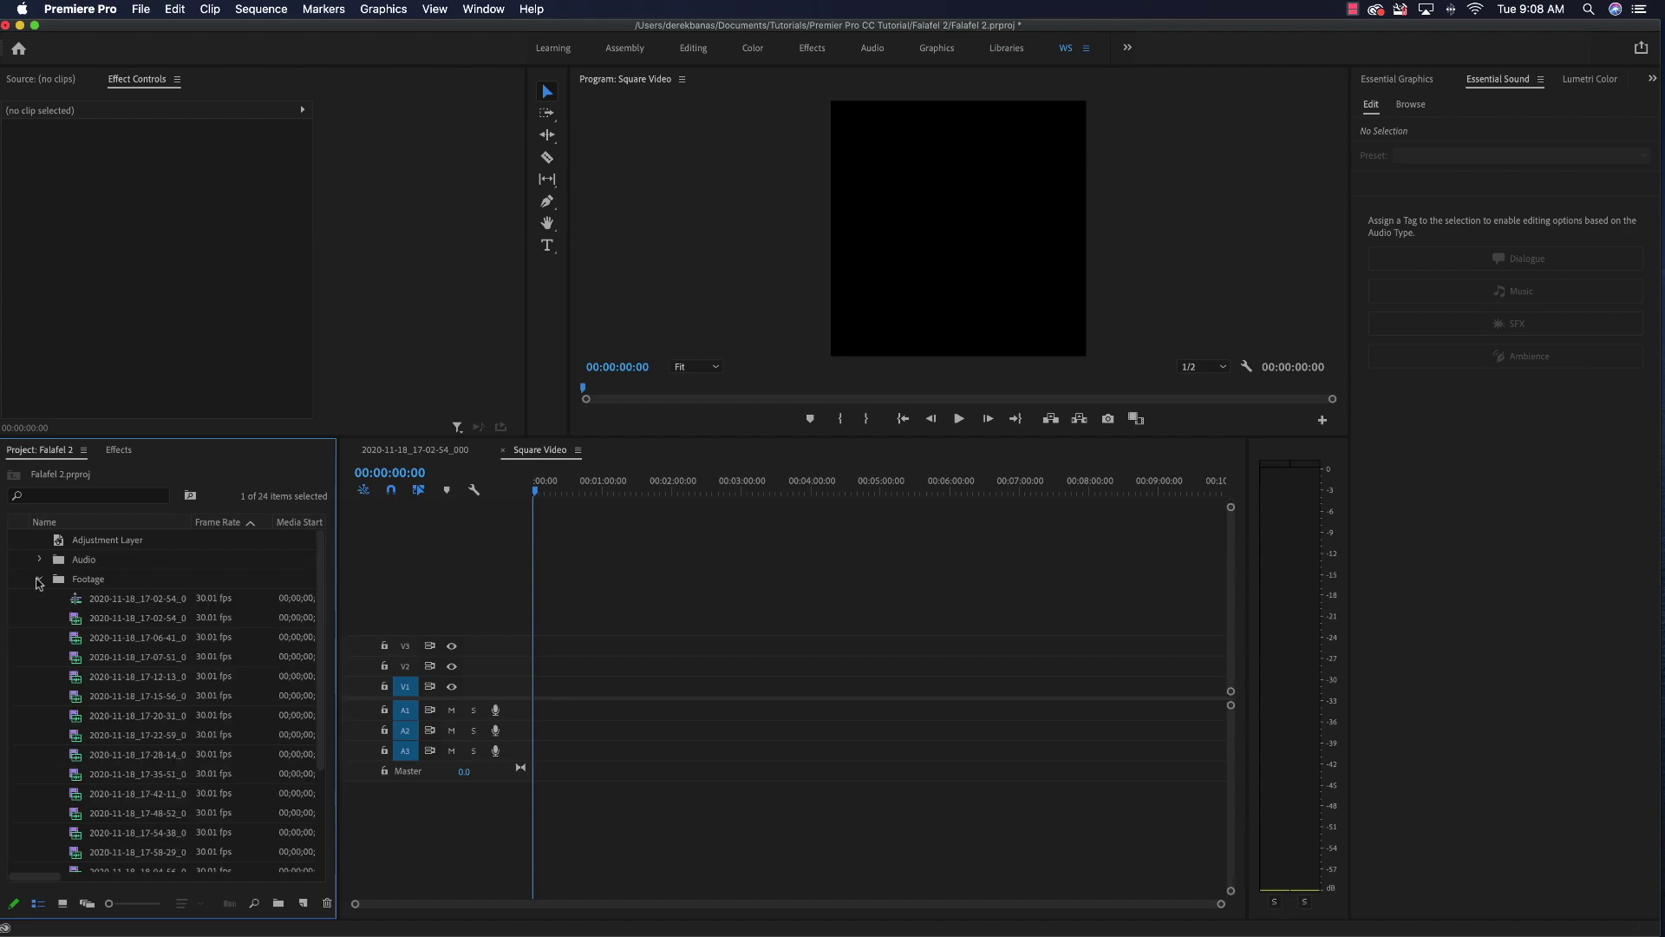
pyautogui.doubleClick(76, 618)
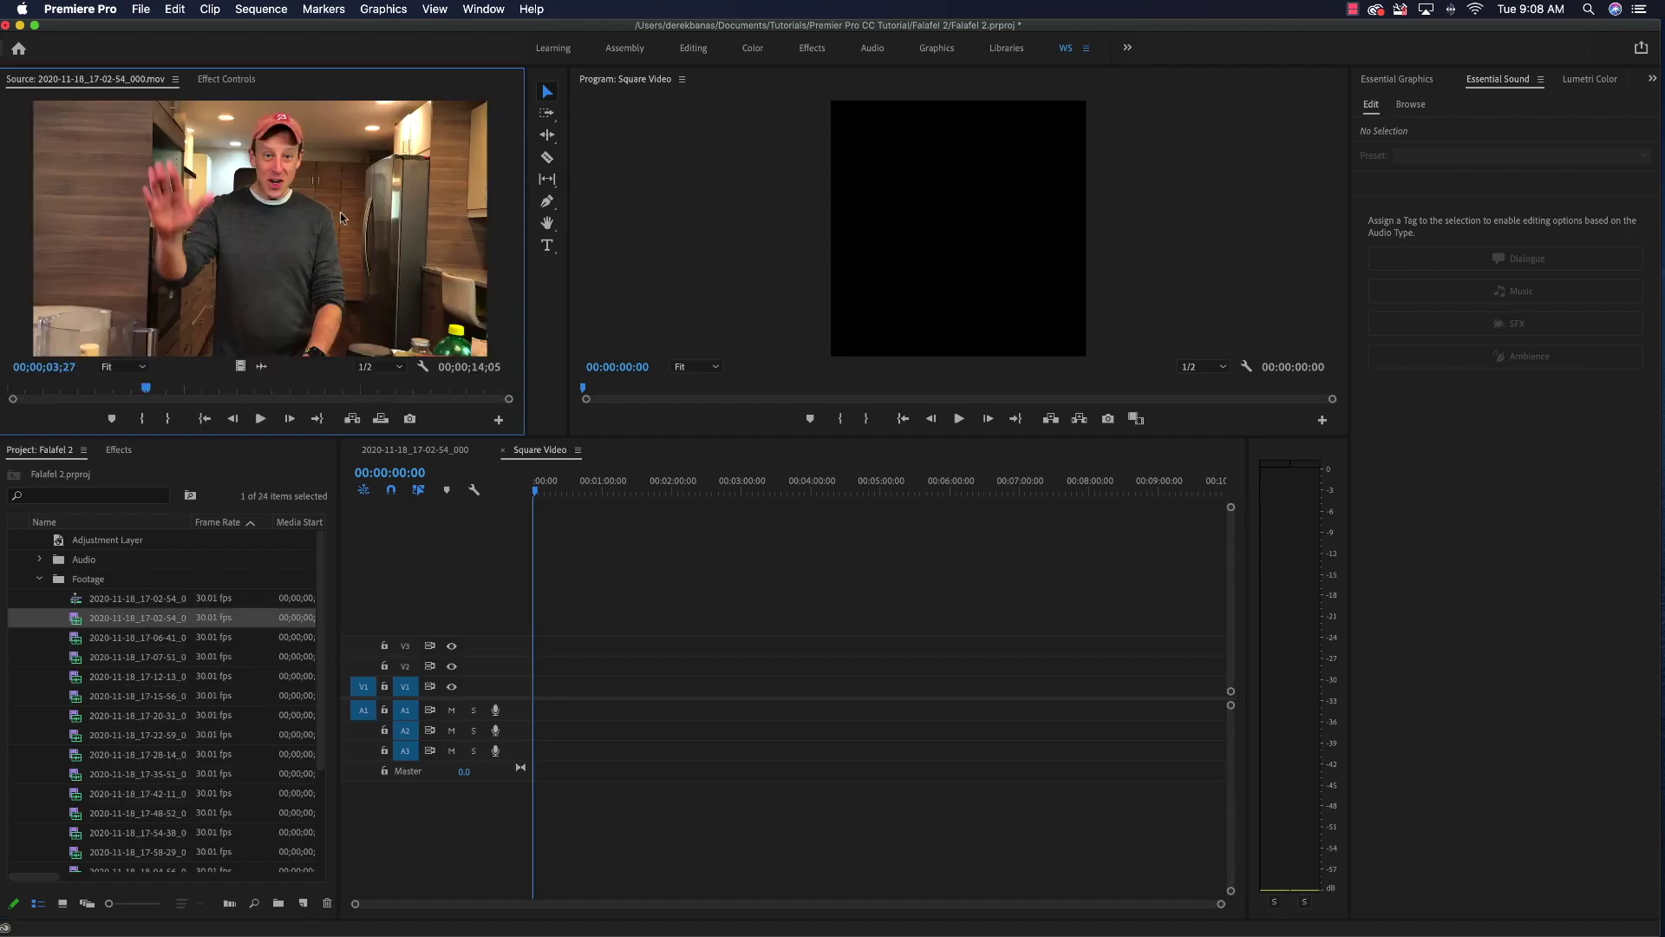
pyautogui.moveTo(222, 217); pyautogui.dragTo(547, 687)
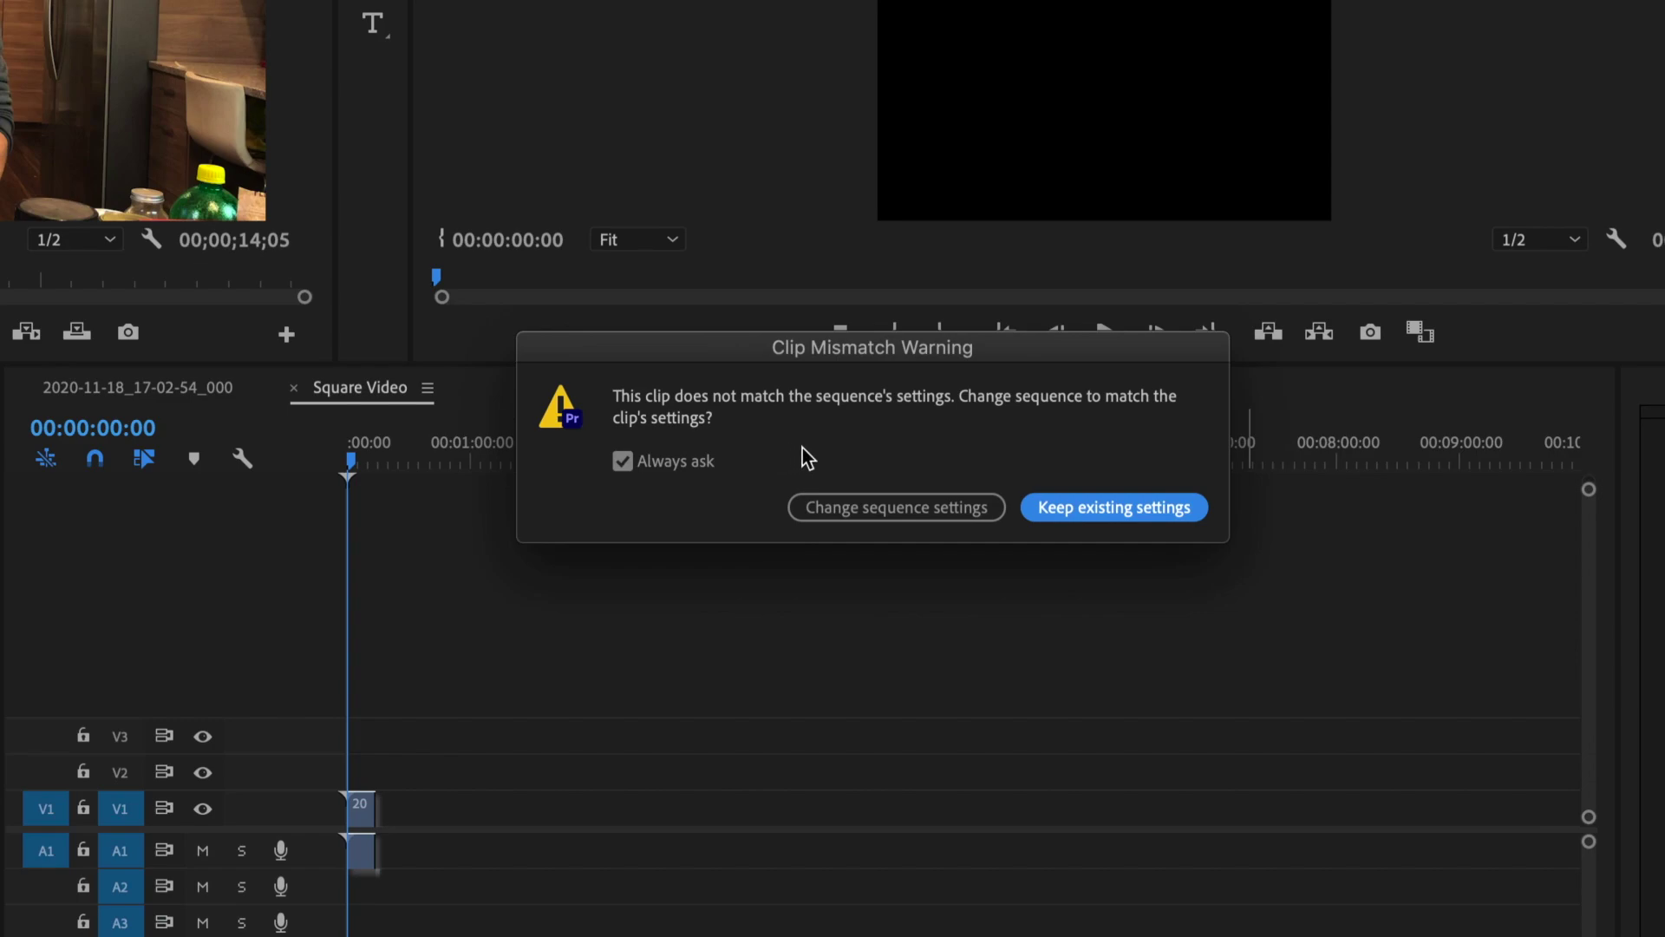
pyautogui.click(1114, 508)
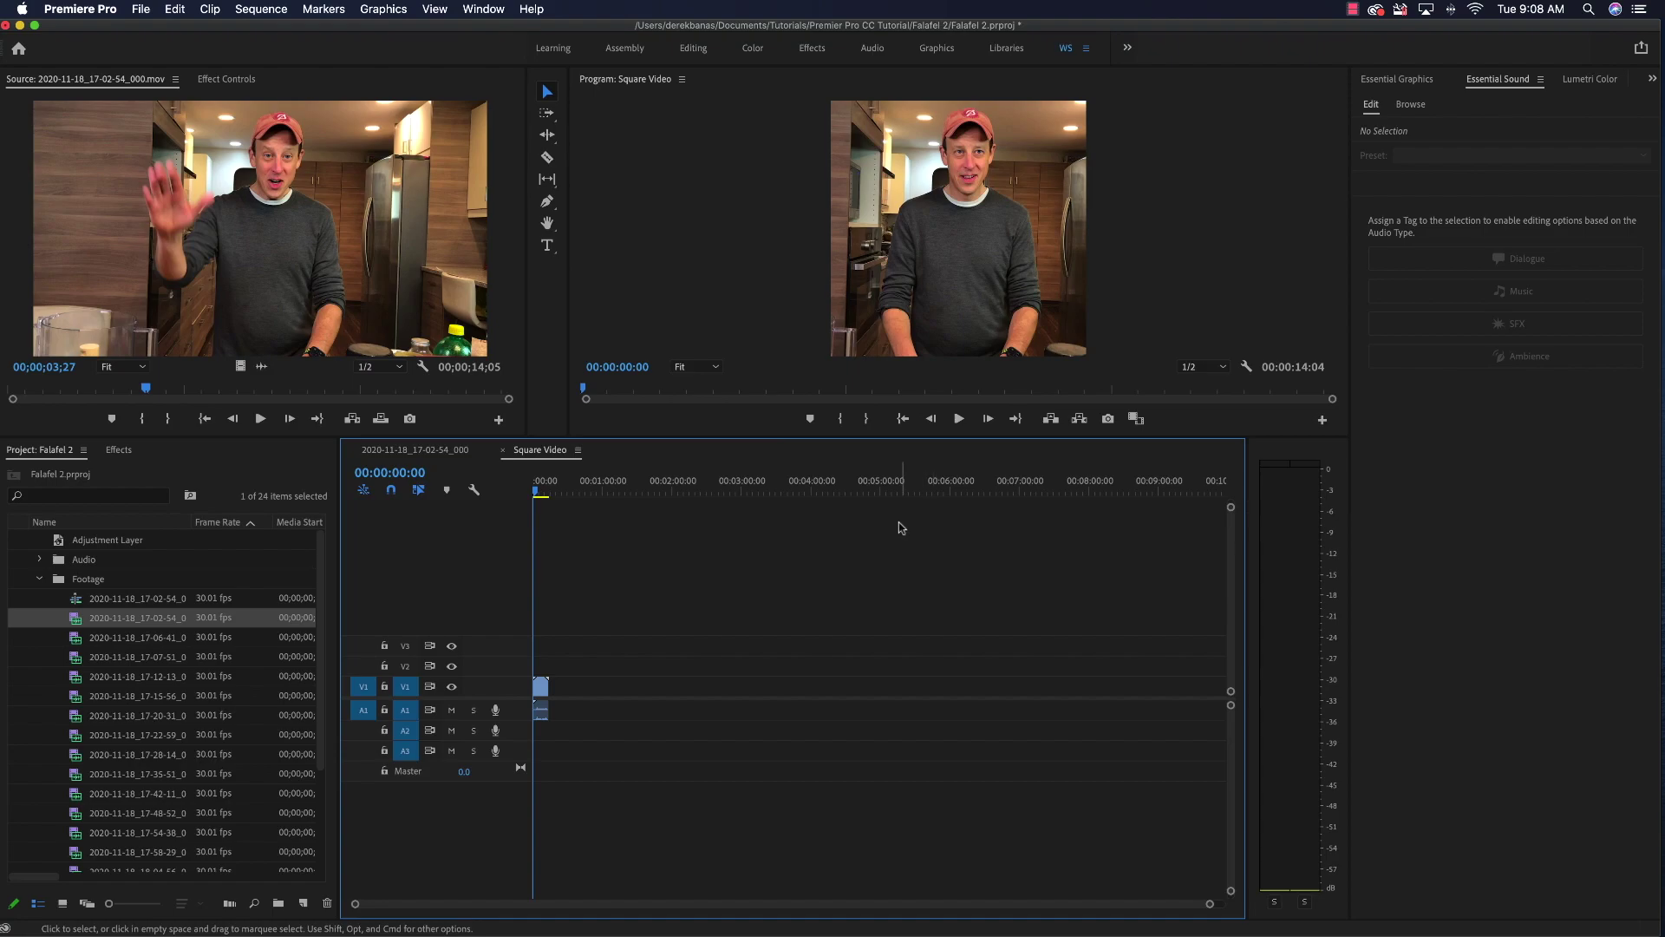
# Step: Fit the Square Video sequence in the timeline and set the playhead position to 00:00:15:00
pyautogui.press('\\')
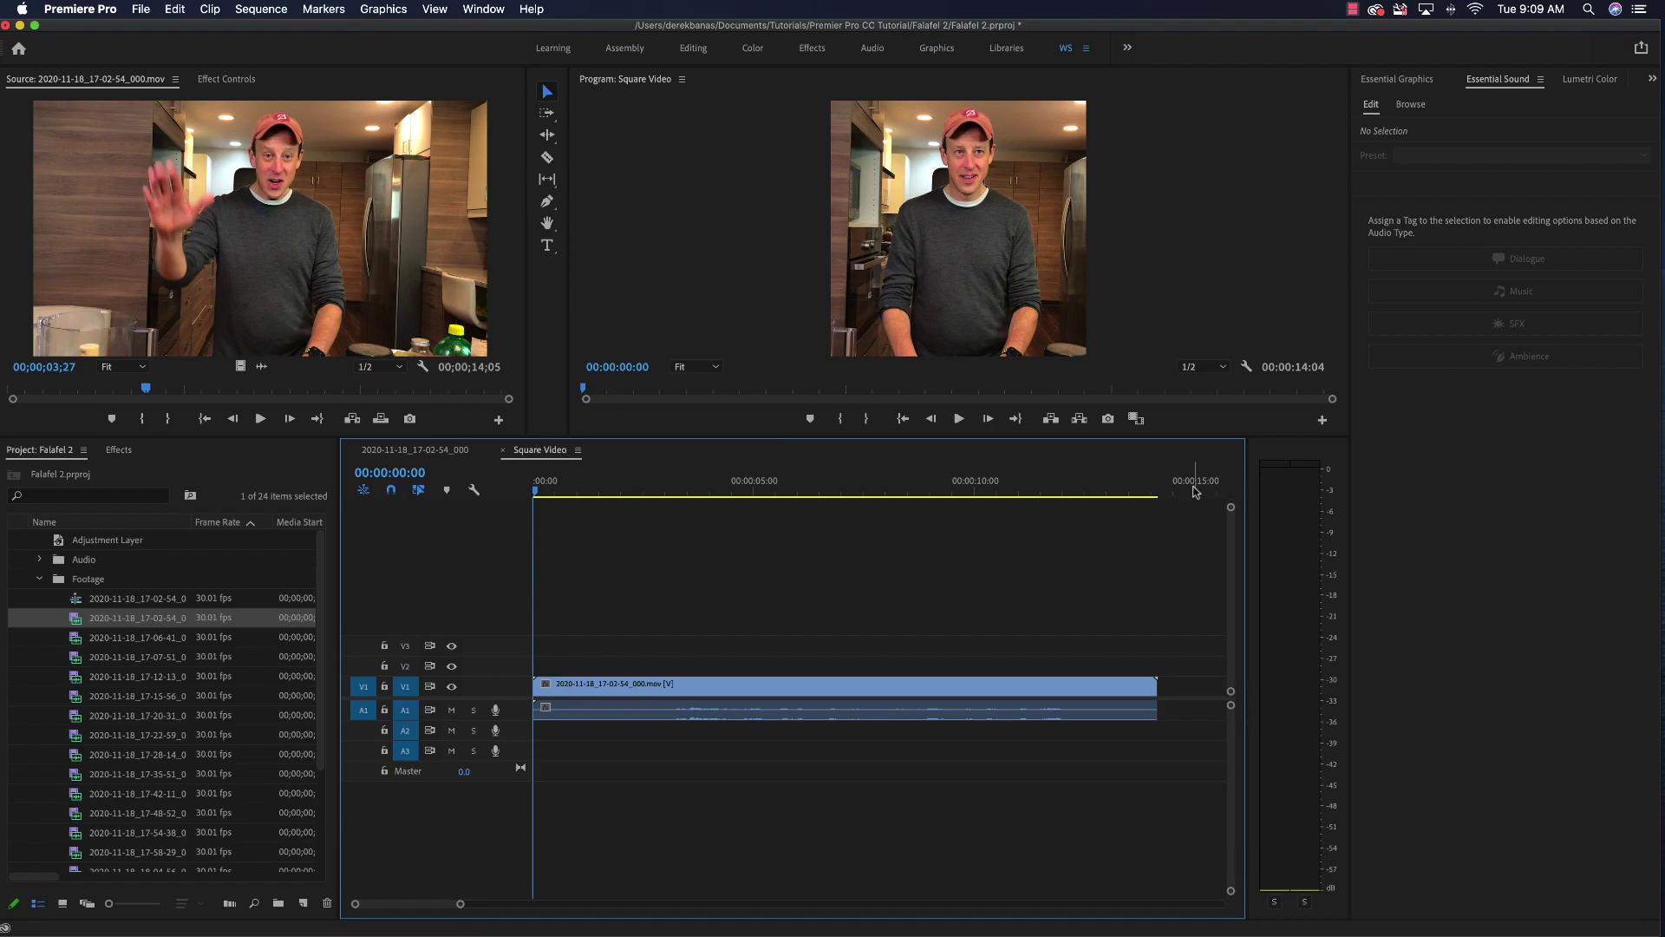
pyautogui.click(1196, 492)
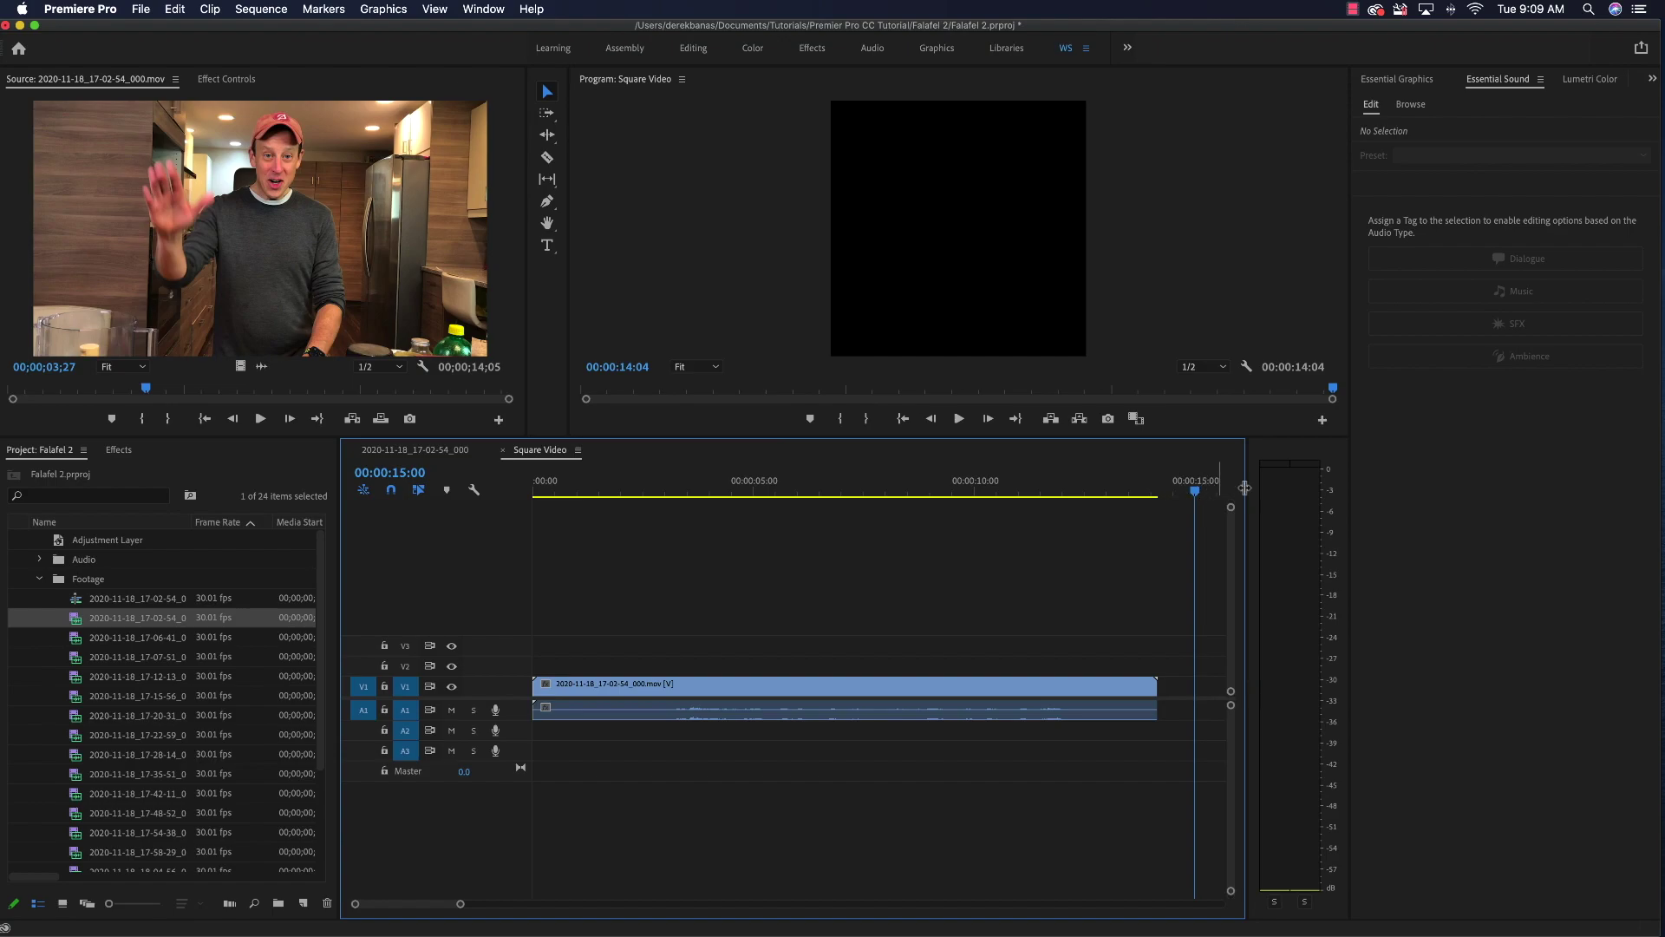
pyautogui.click(1198, 495)
pyautogui.moveTo(1198, 495); pyautogui.dragTo(1193, 494)
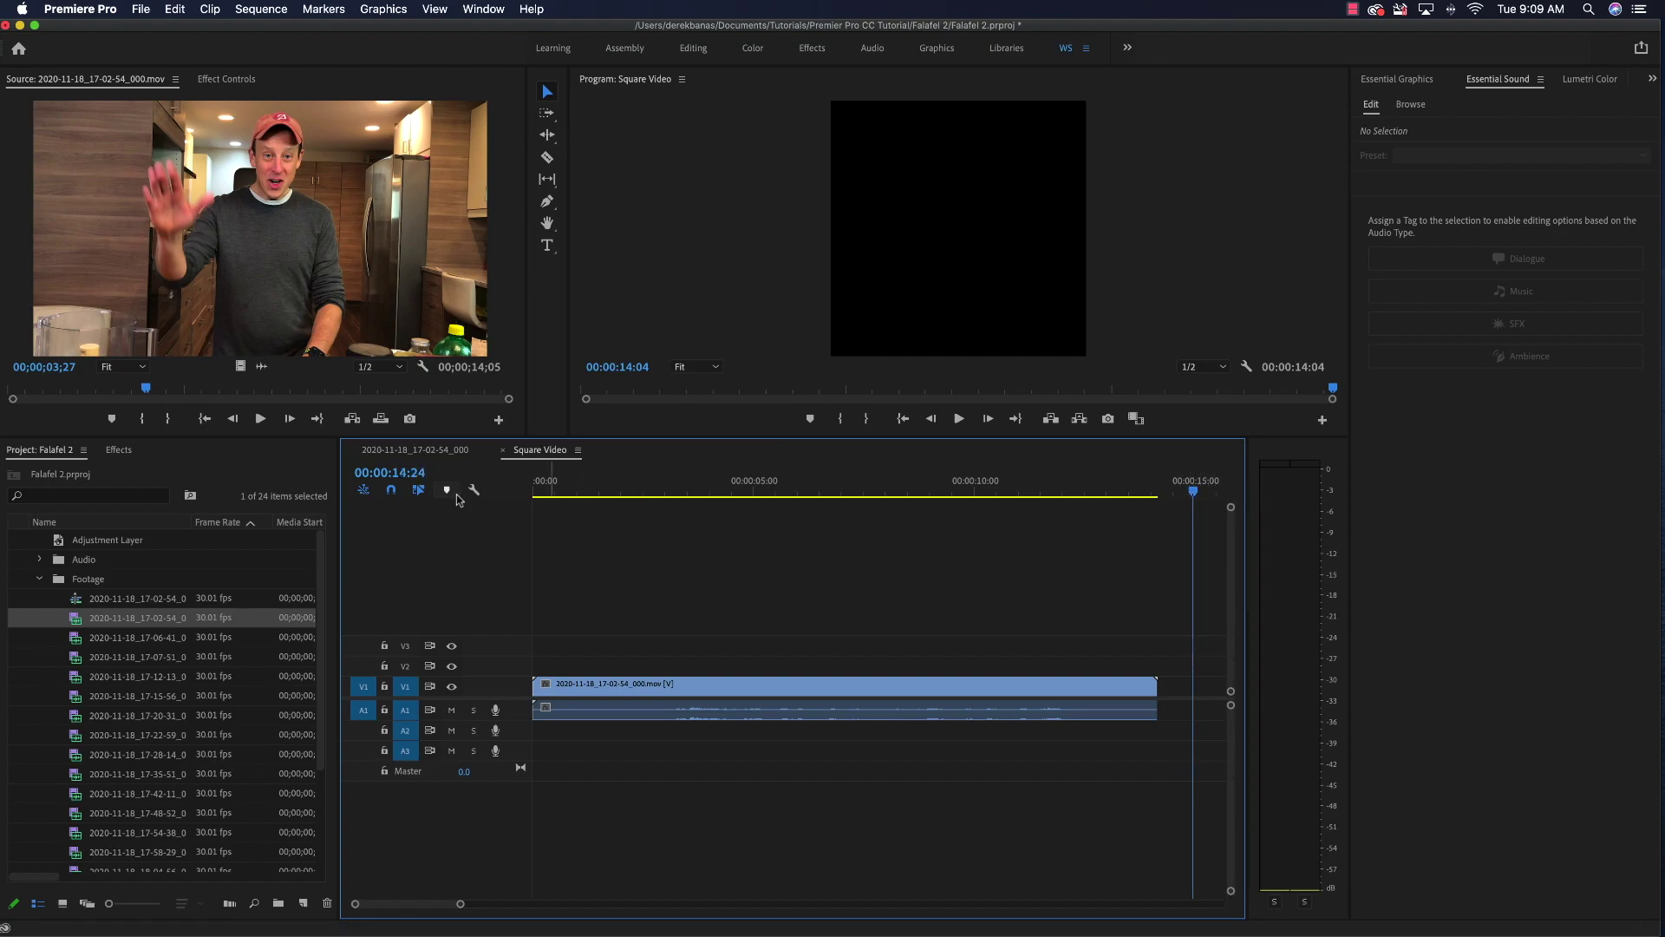
pyautogui.click(399, 471)
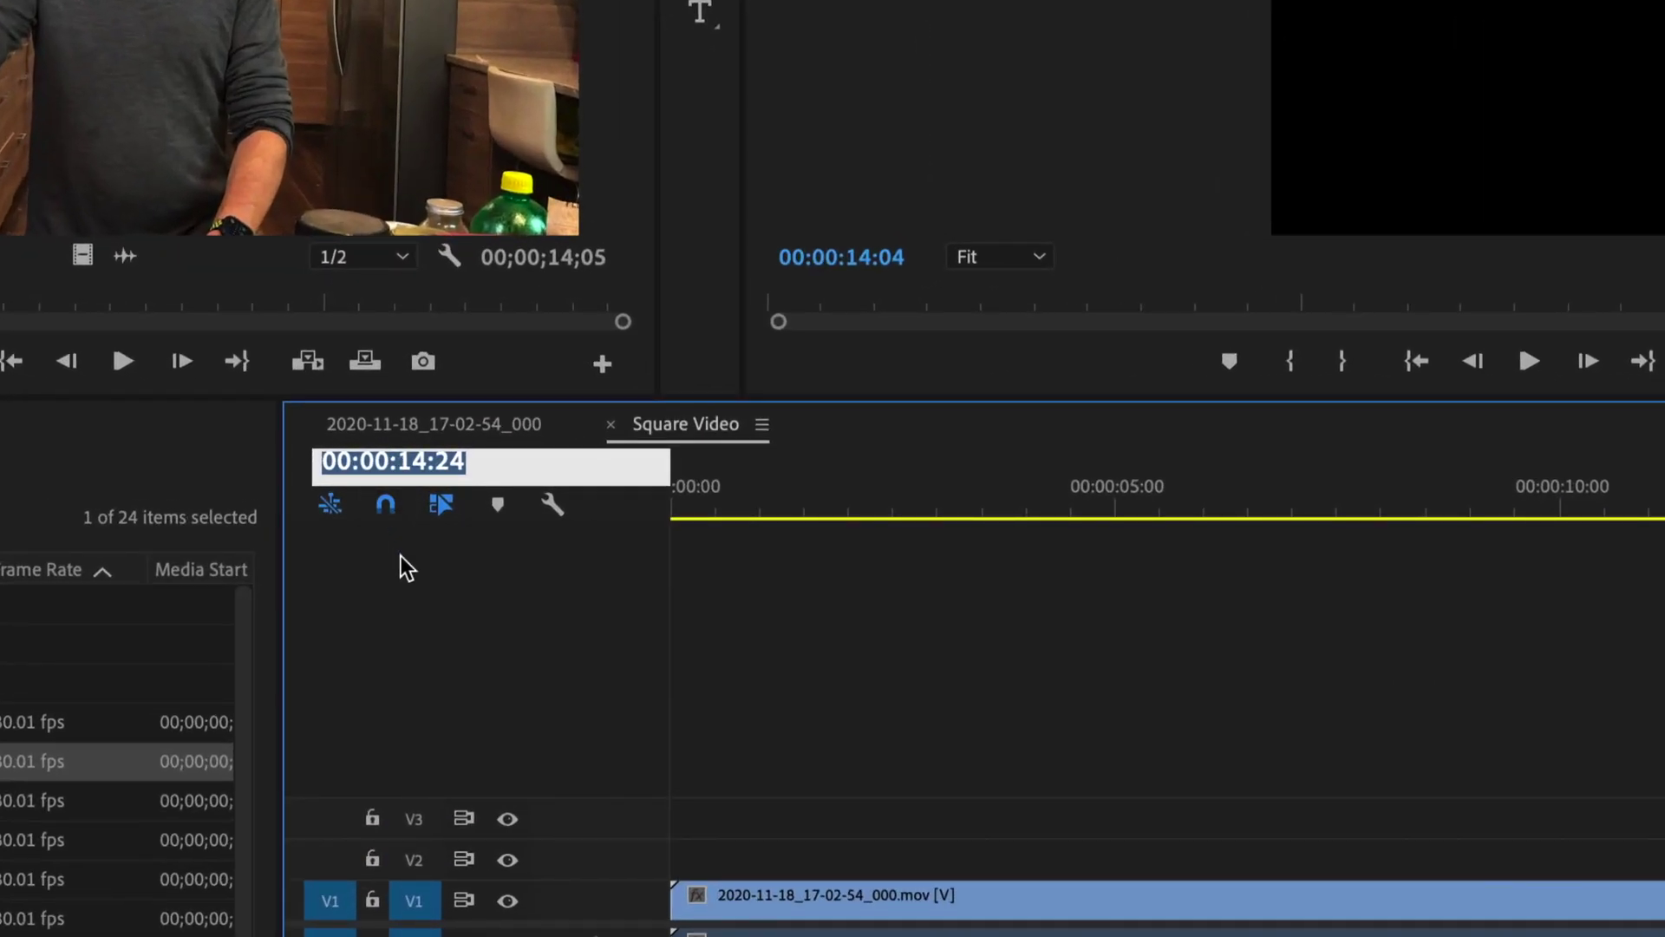
pyautogui.write('1500')
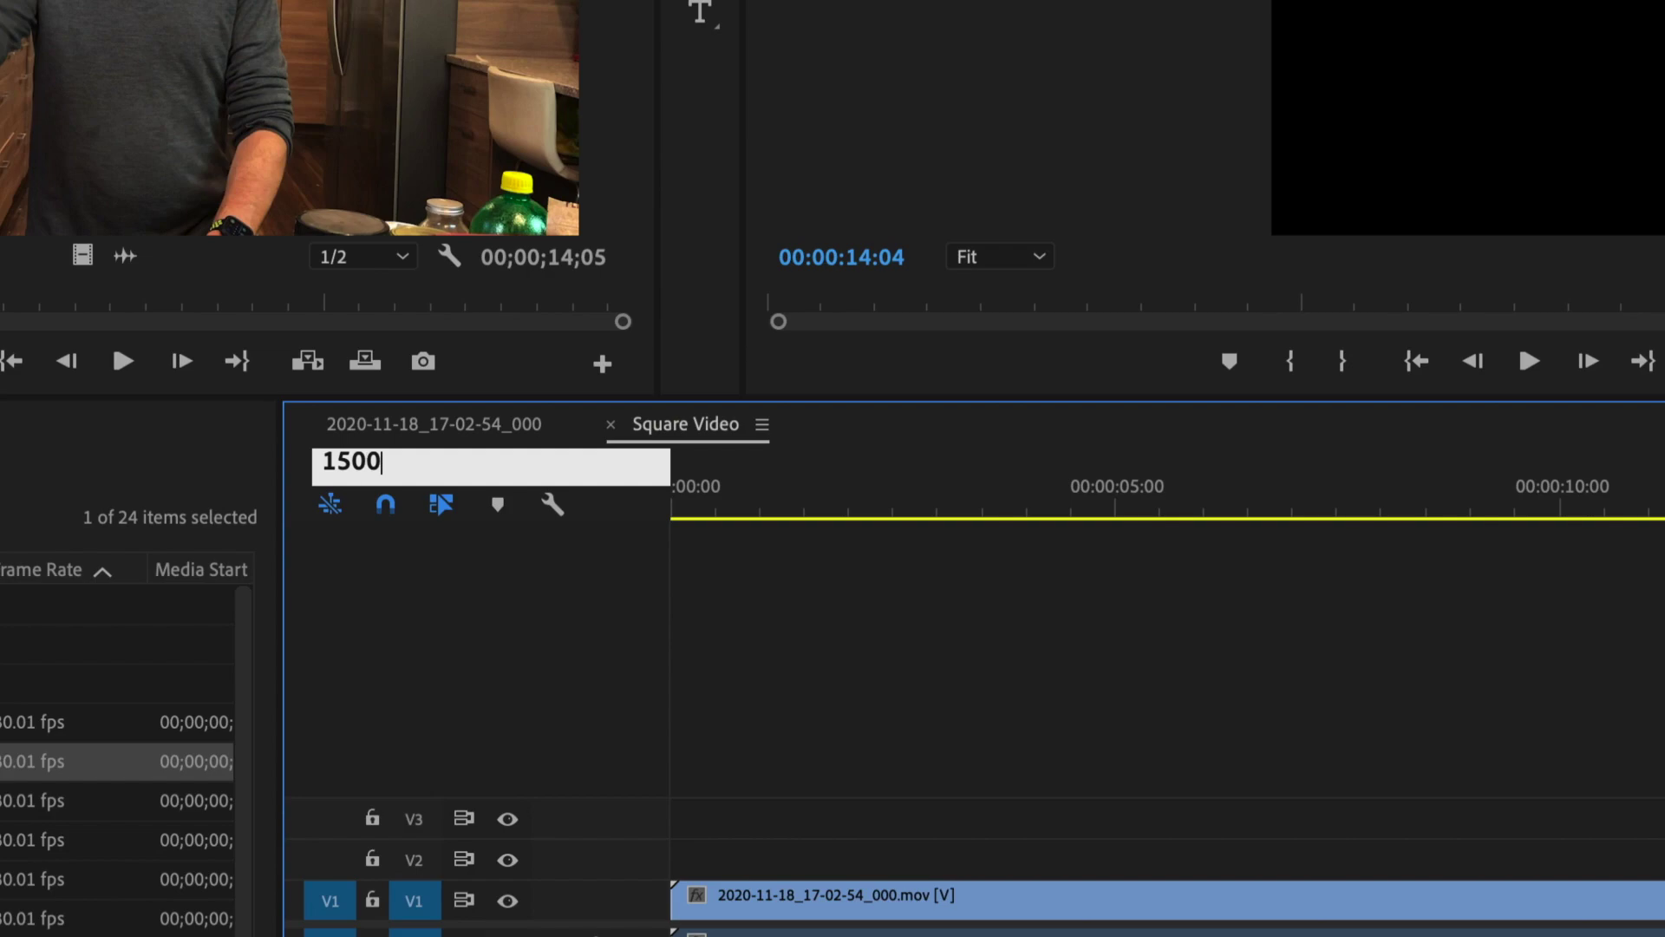
pyautogui.press('Return')
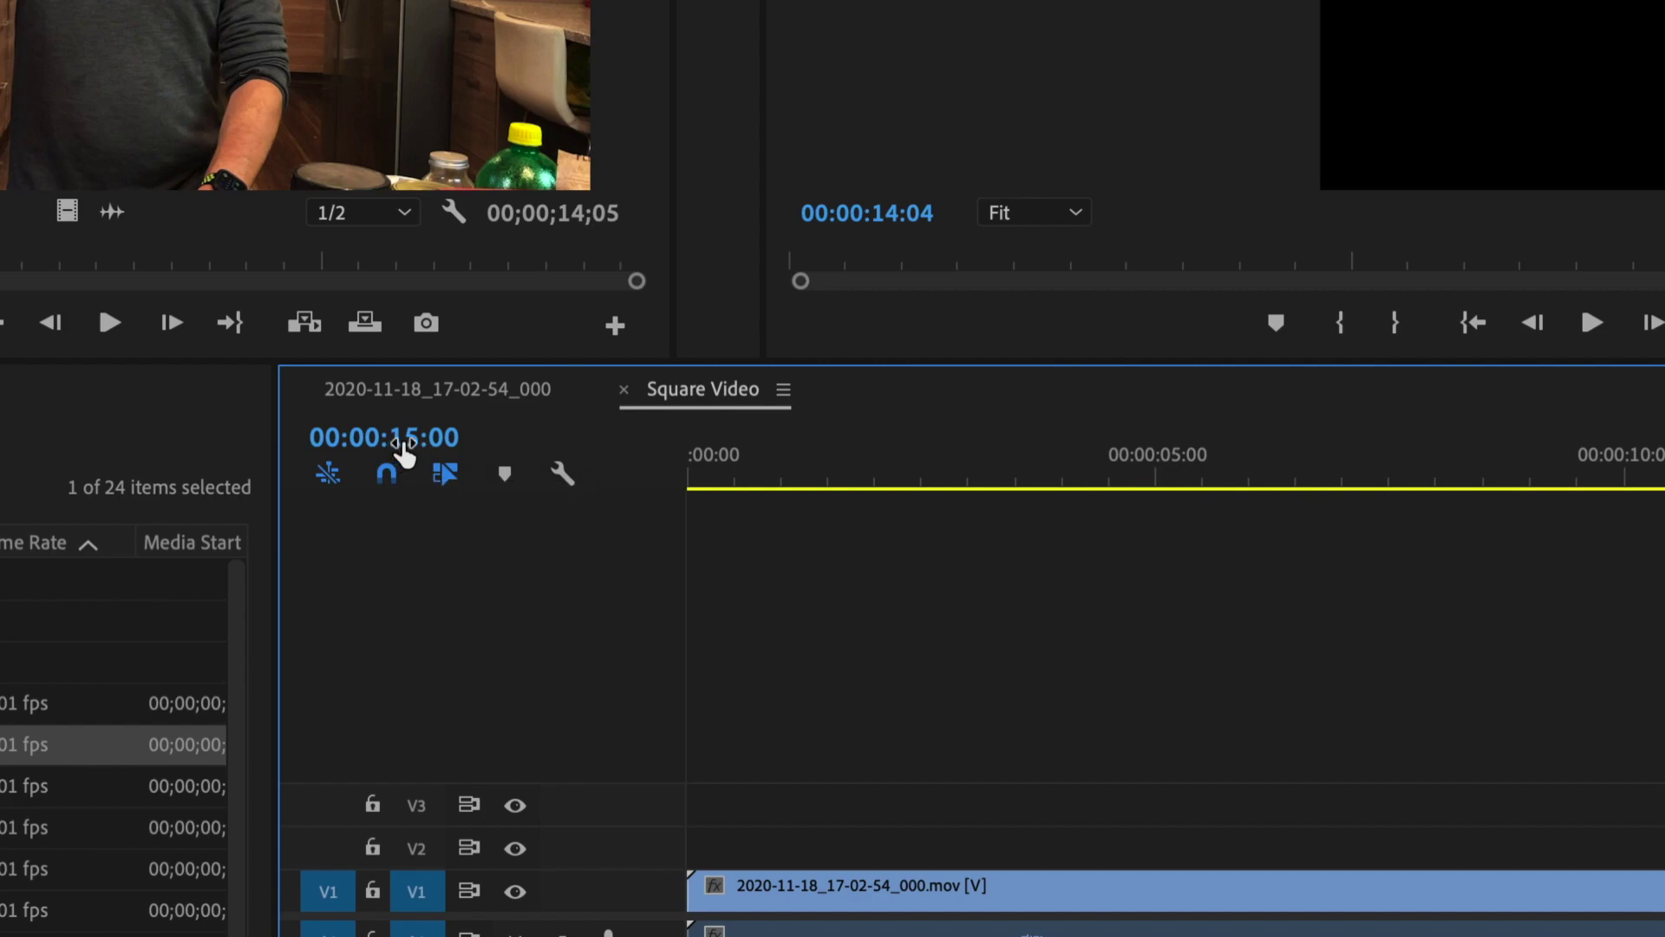
# Step: Move the playhead to the one-minute position, 00:01:00:00
pyautogui.click(402, 443)
pyautogui.write('1:00:00')
pyautogui.press('Return')
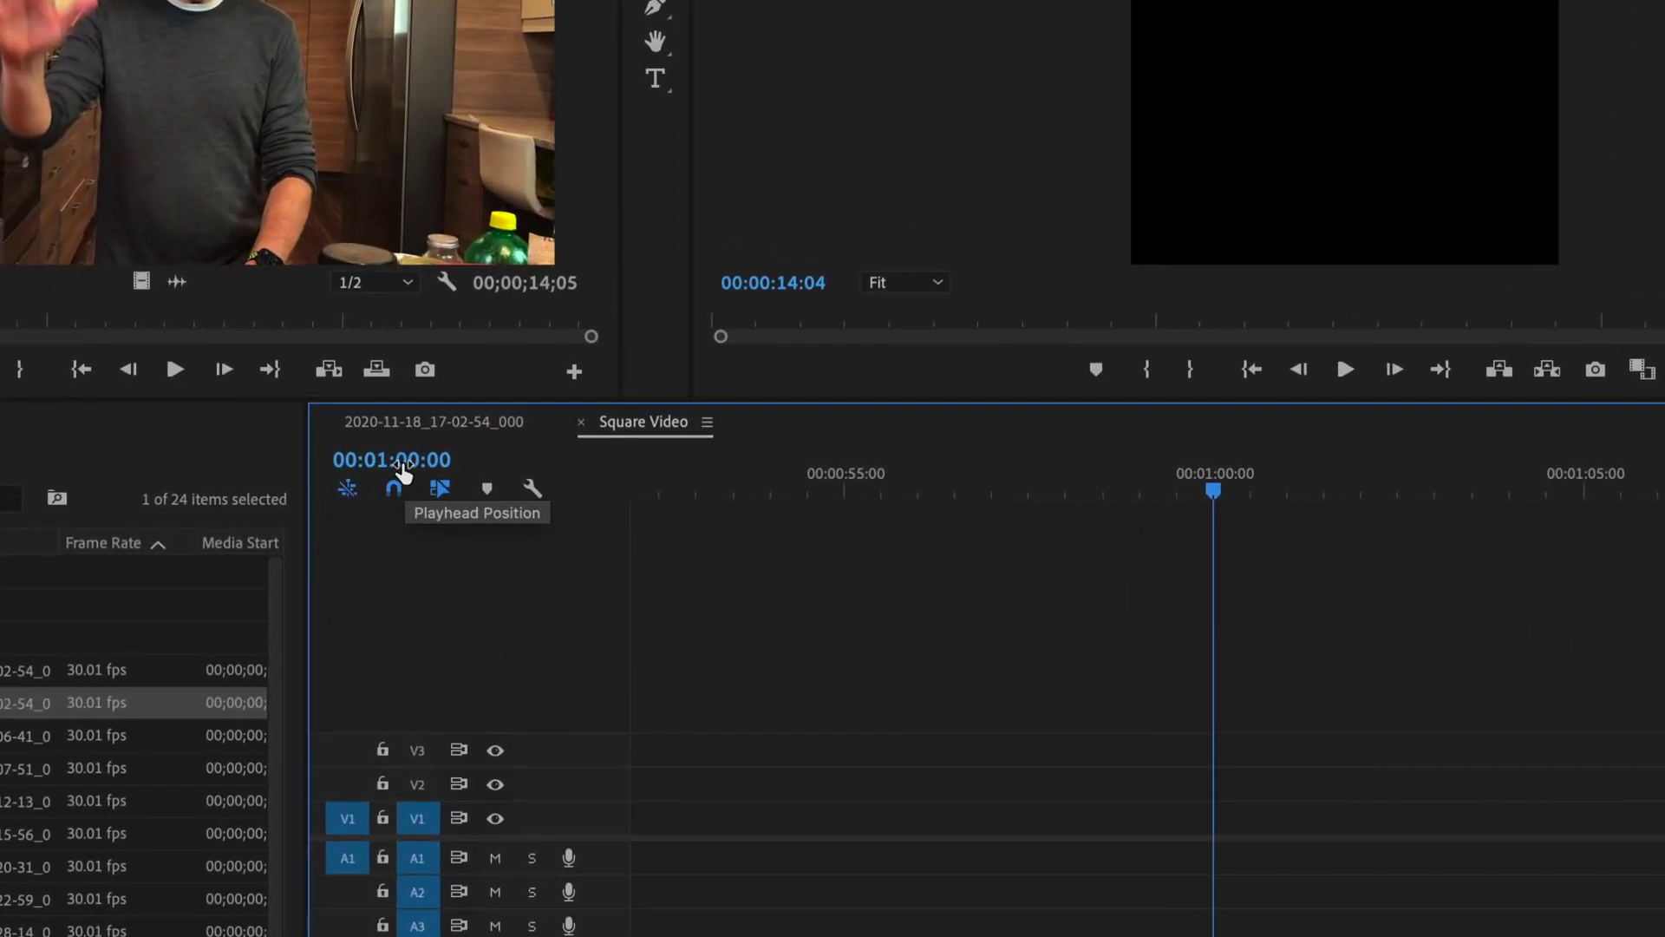
# Step: Return the playhead to 00:00:15:00 and add a sequence marker there
pyautogui.click(401, 467)
pyautogui.write('1500')
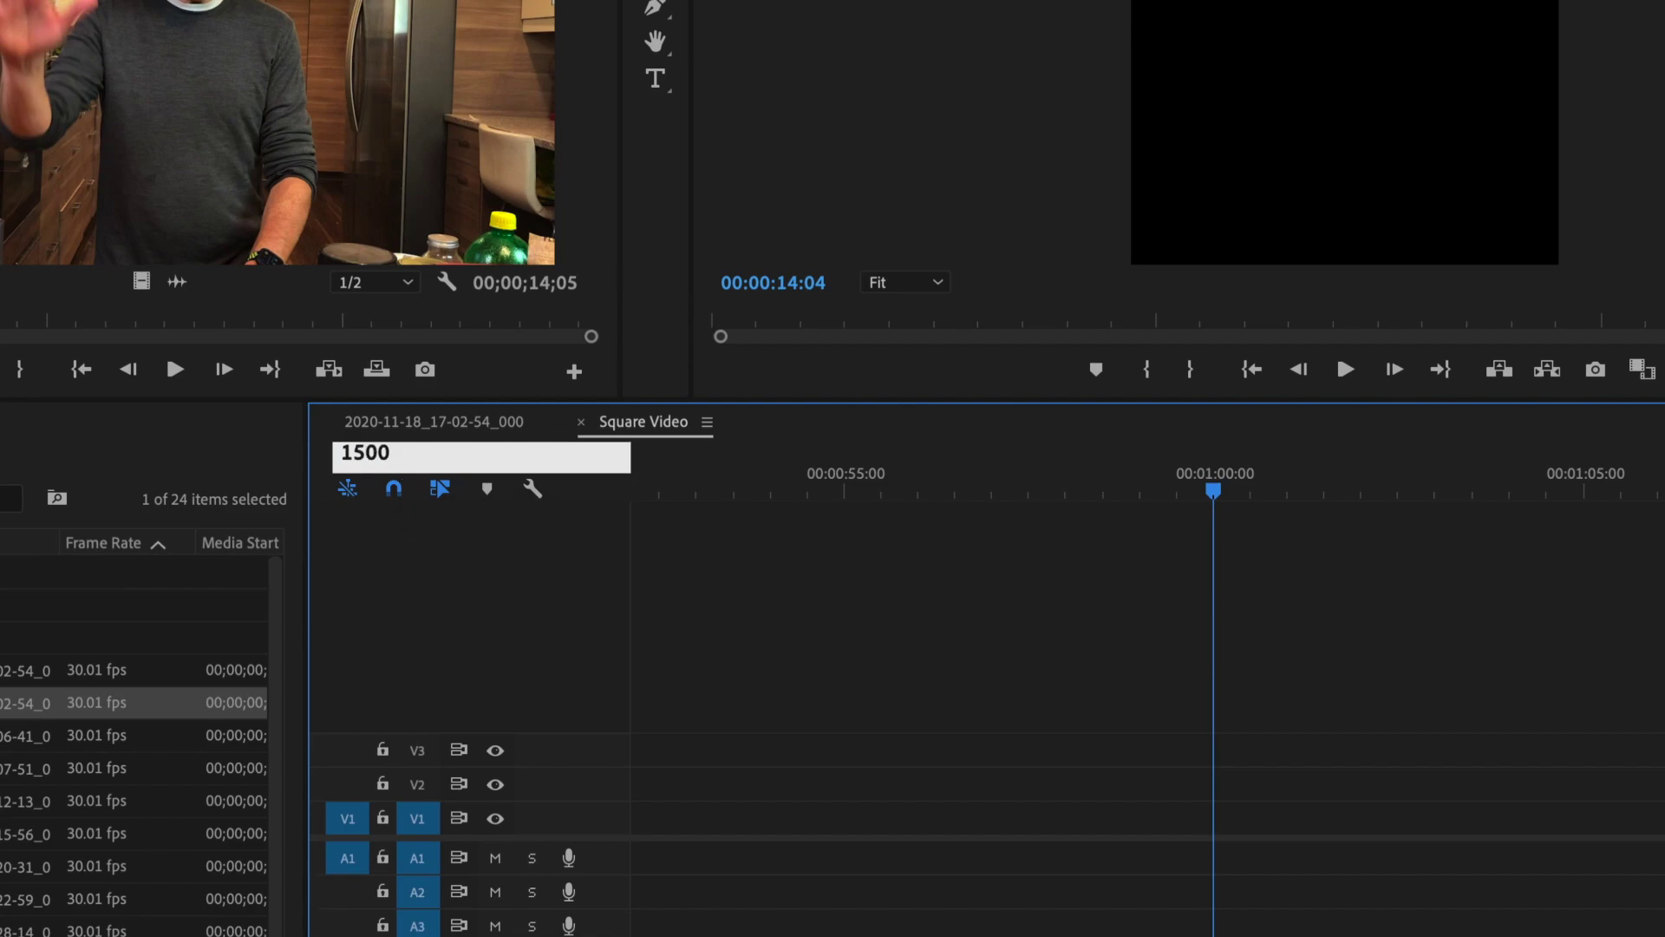
pyautogui.press('Return')
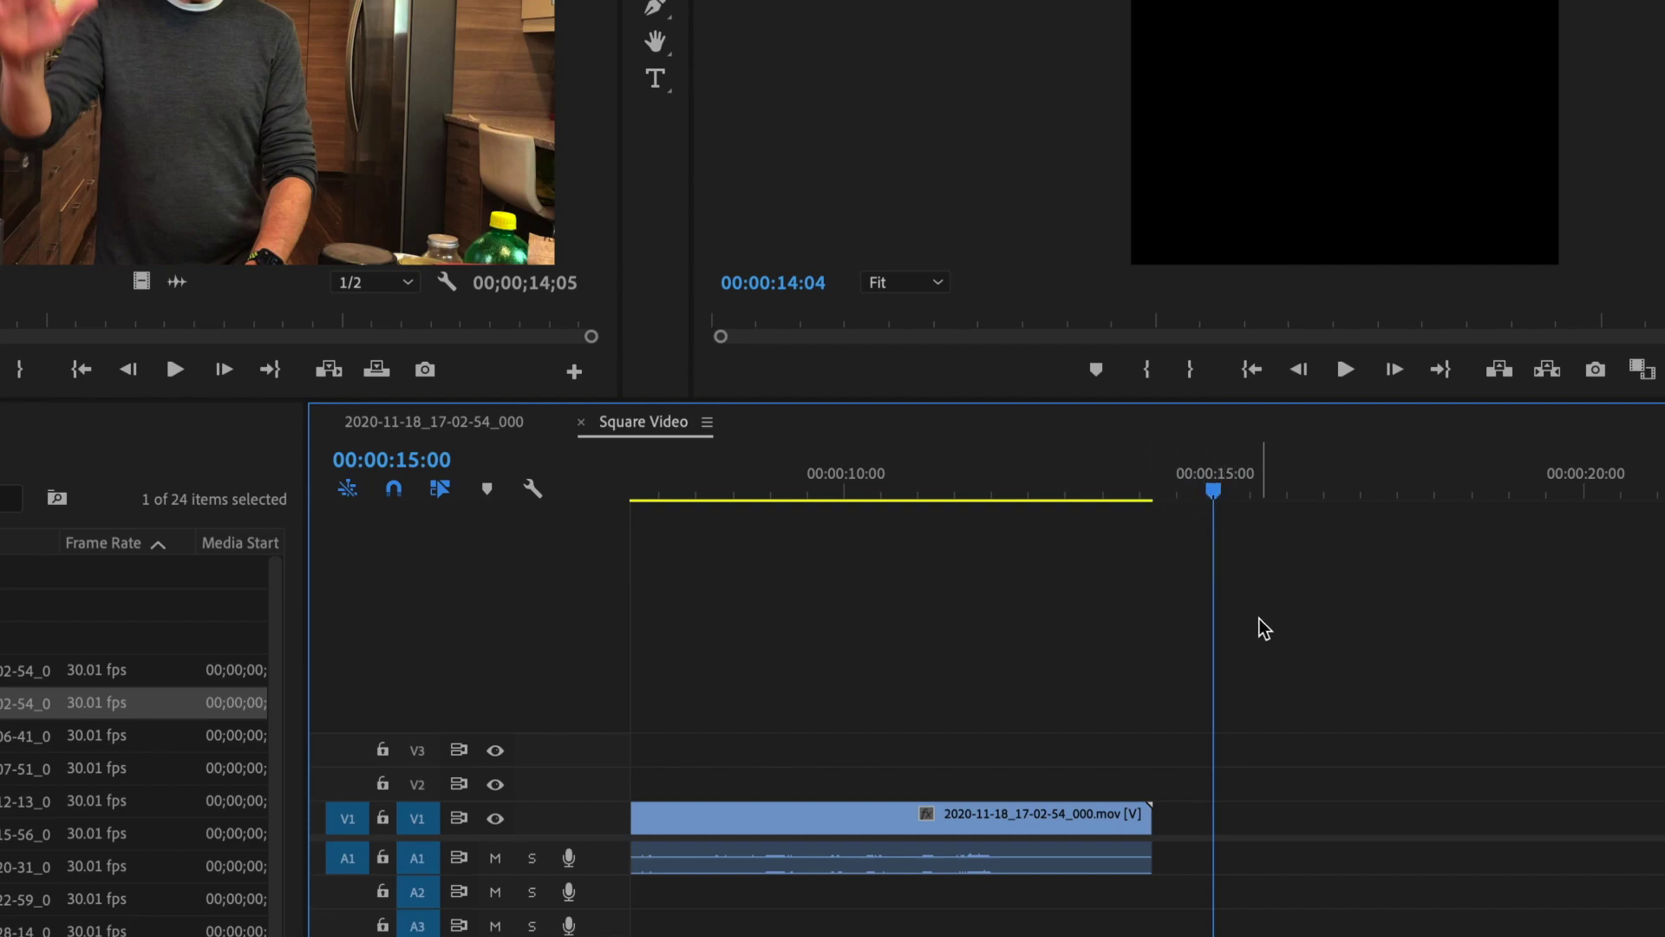
pyautogui.press('m')
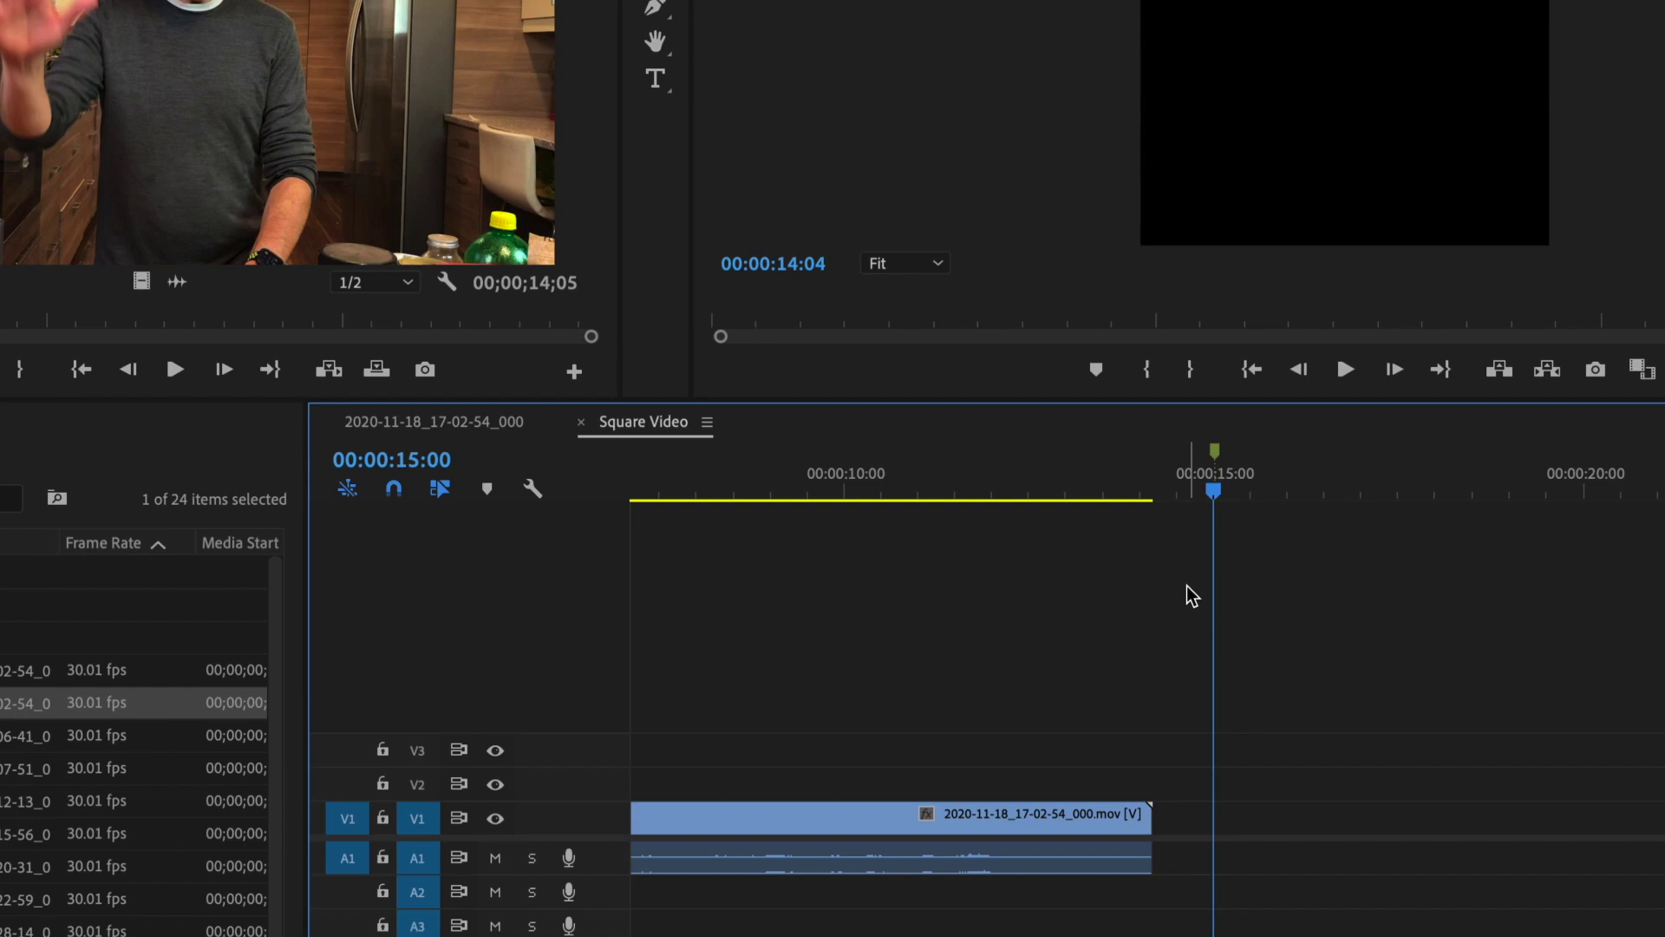
# Step: Stretch the 15-second marker into a range starting at 00:00:00:00, and clear that marker
pyautogui.keyDown('alt'); pyautogui.click(1216, 451); pyautogui.keyUp('alt')
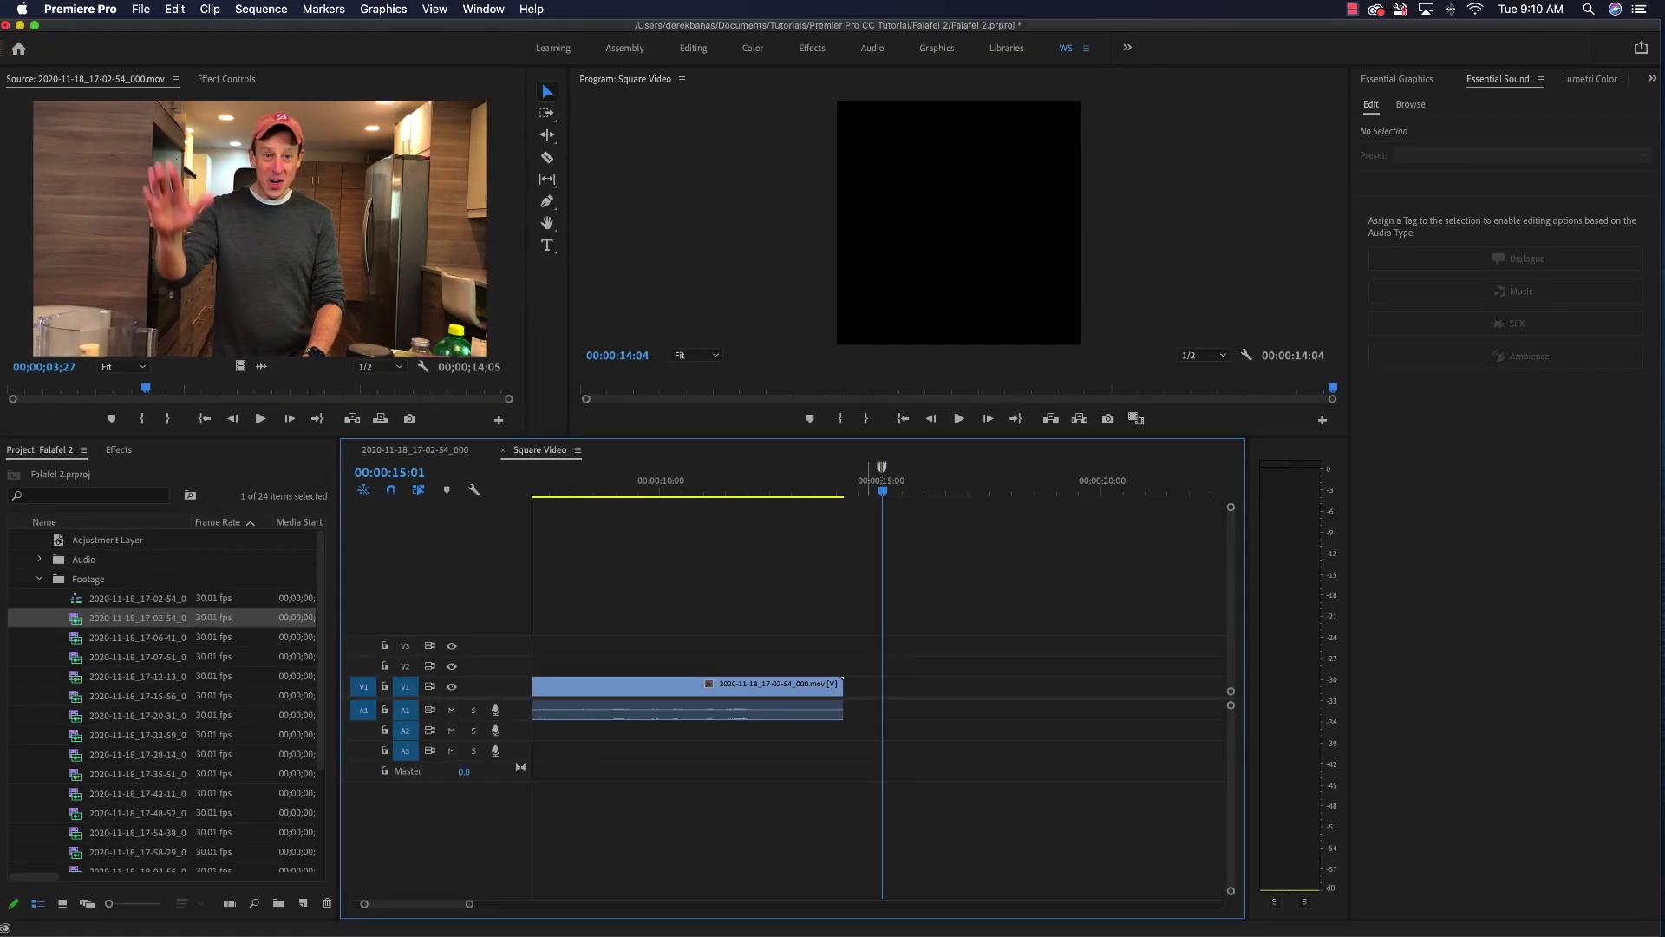
pyautogui.moveTo(878, 468); pyautogui.dragTo(530, 467)
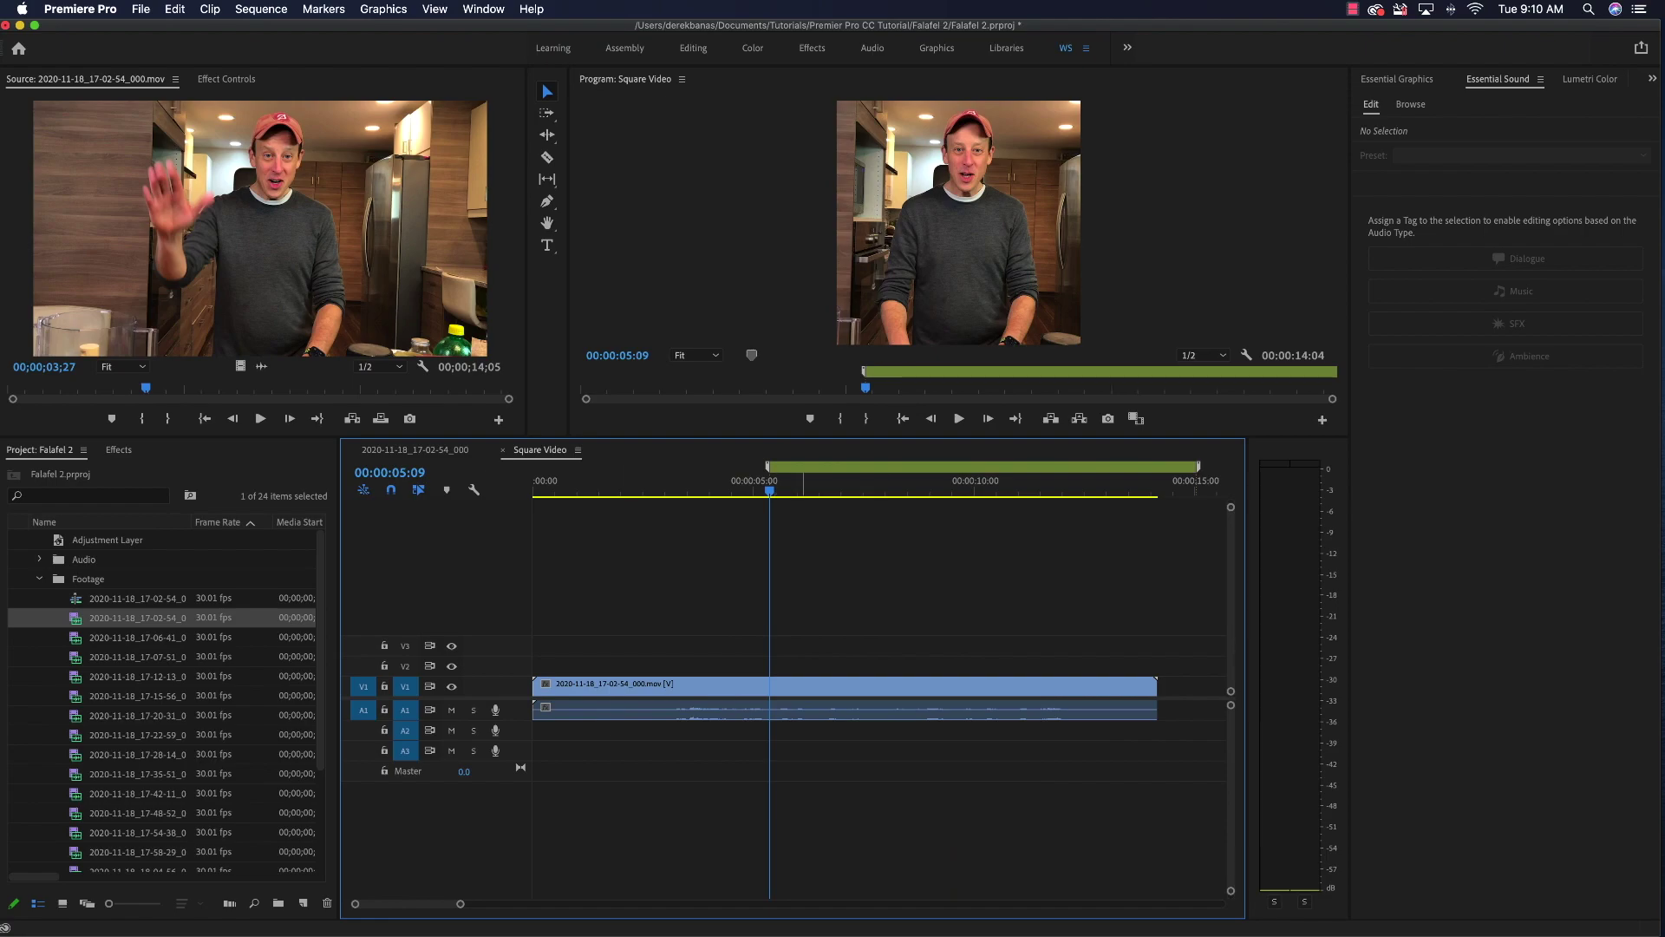
pyautogui.moveTo(767, 467); pyautogui.dragTo(534, 467)
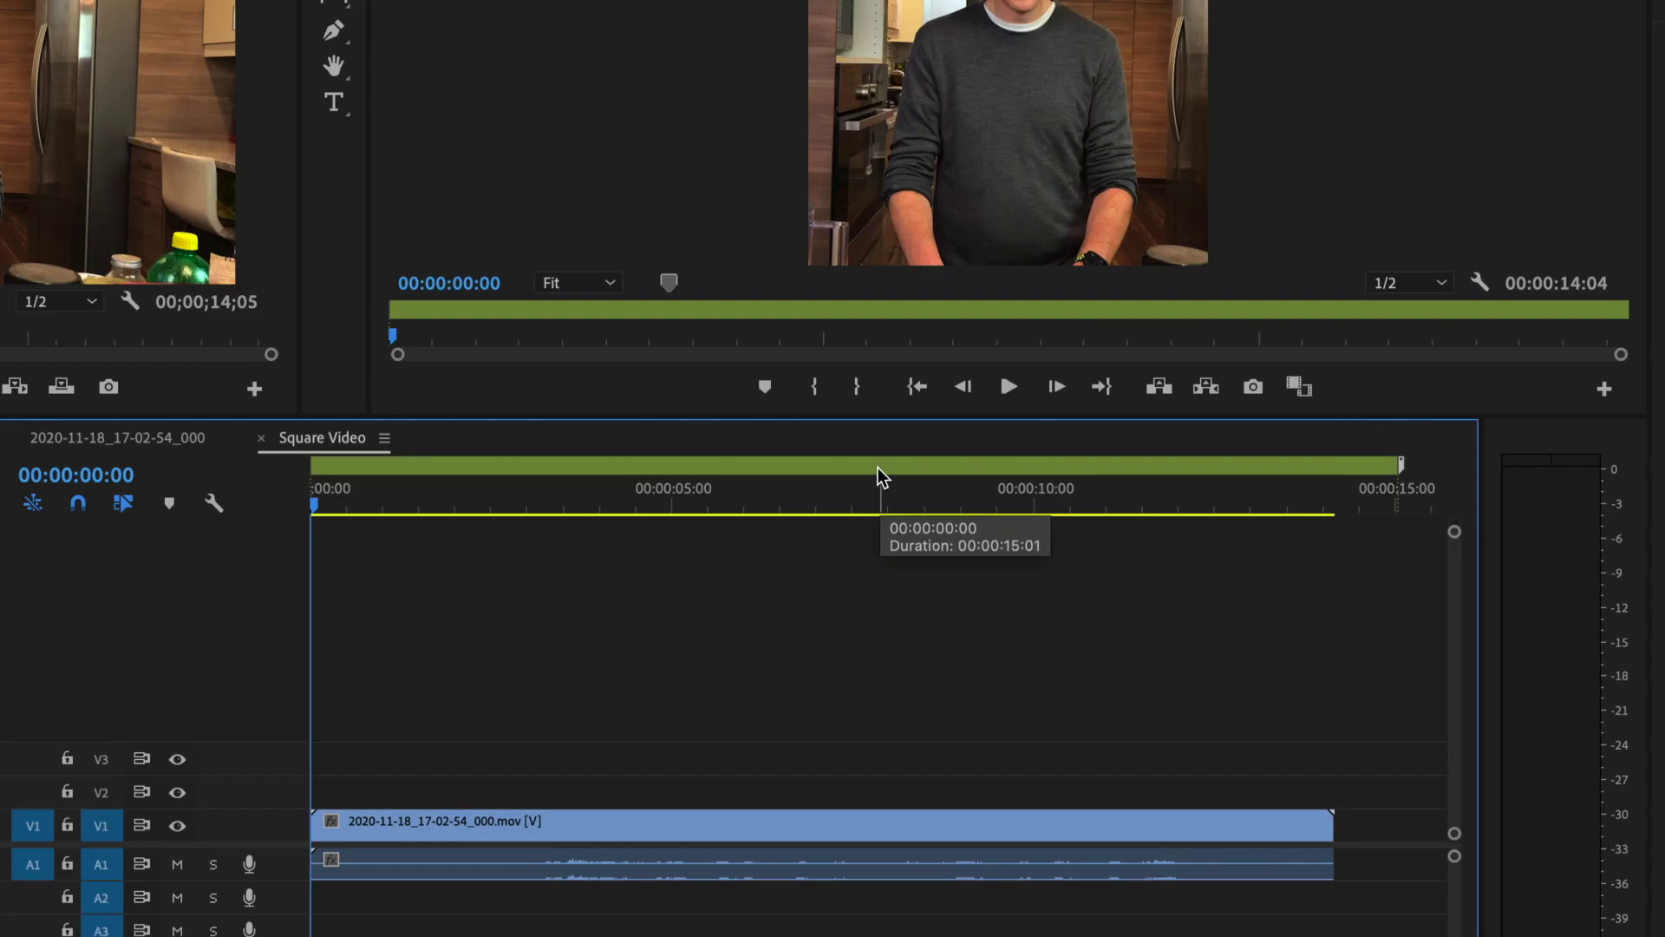
pyautogui.rightClick(880, 472)
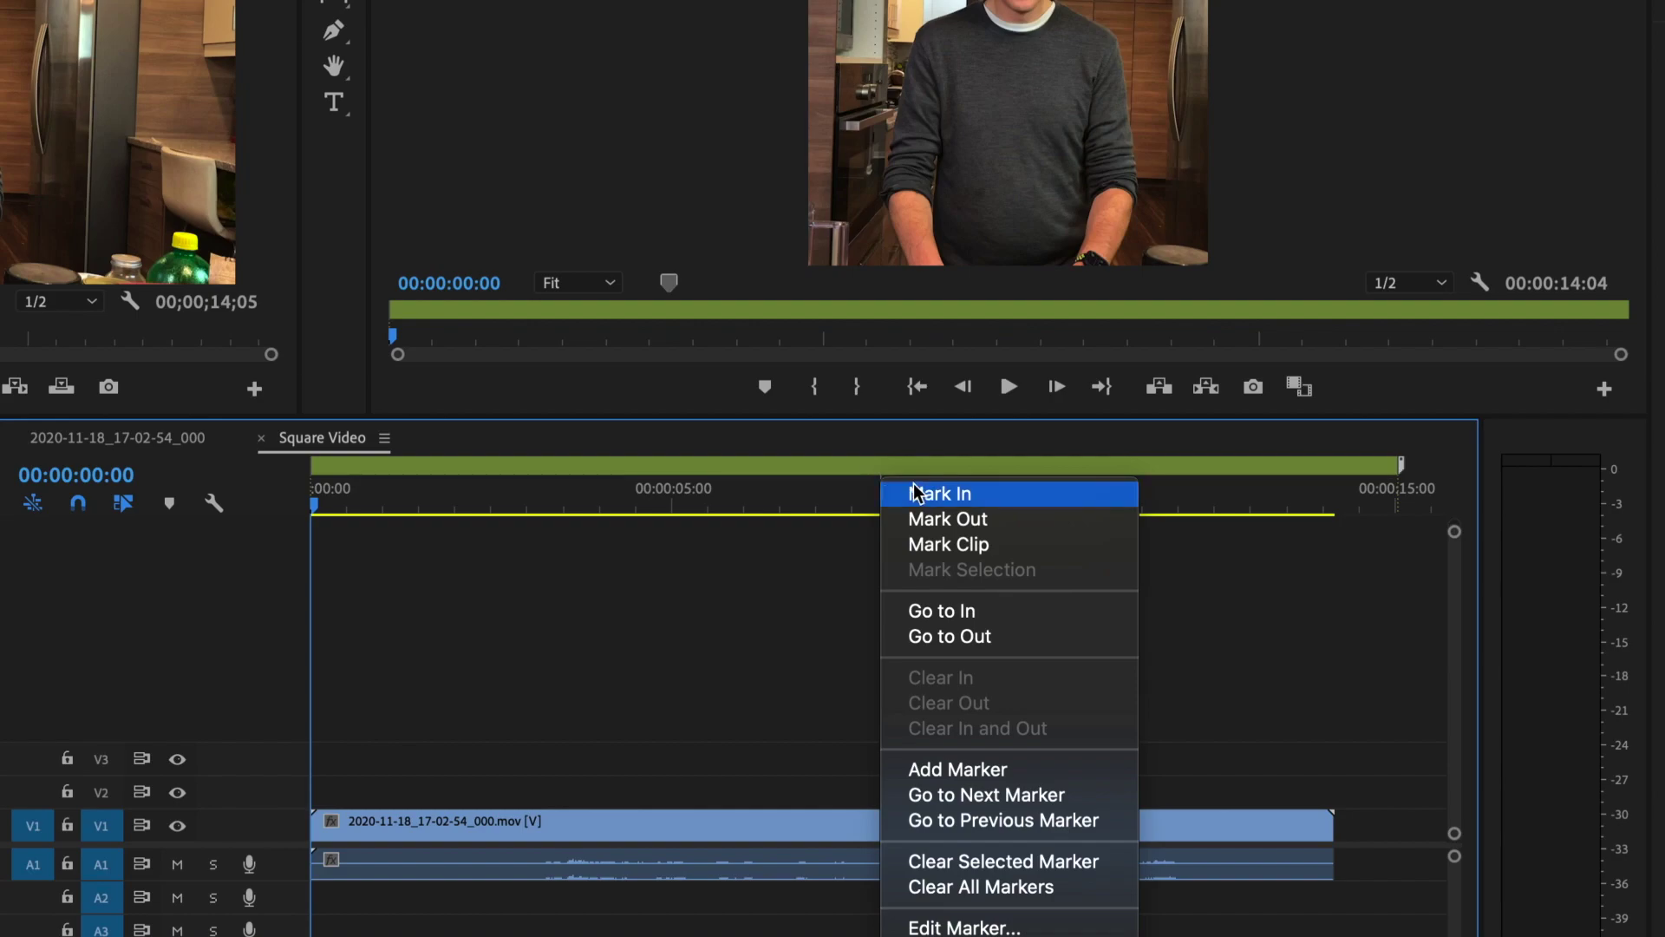
pyautogui.click(986, 861)
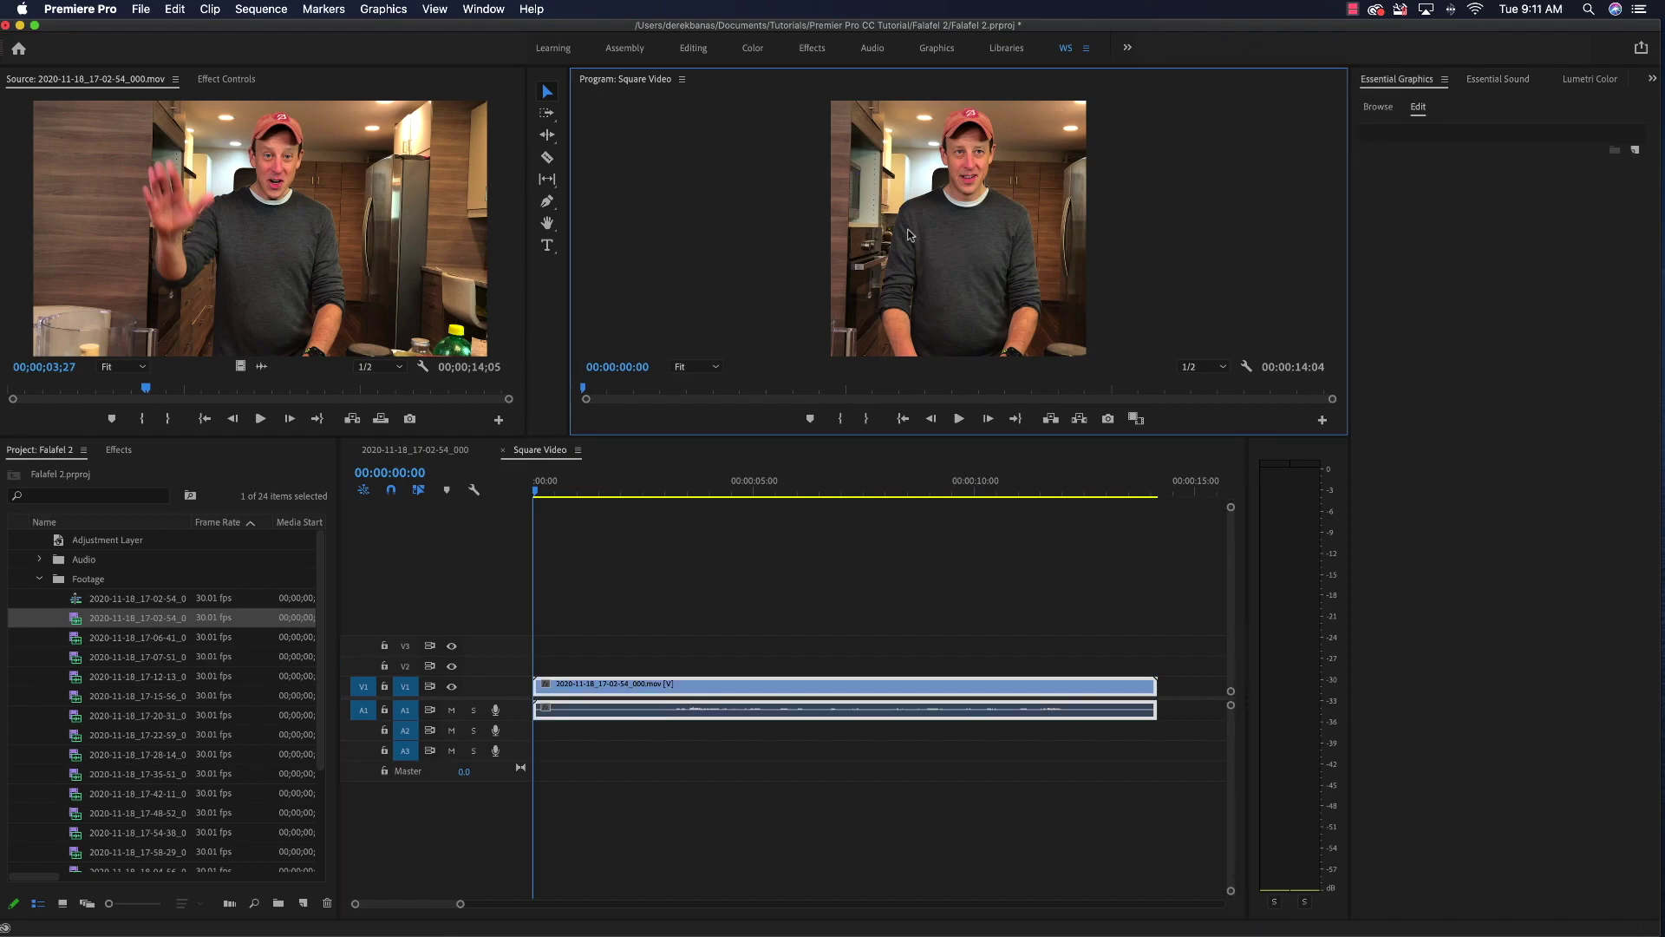
# Step: Turn on Position animation for the Square Video clip with a keyframe at 00:00:04:15
pyautogui.click(967, 229)
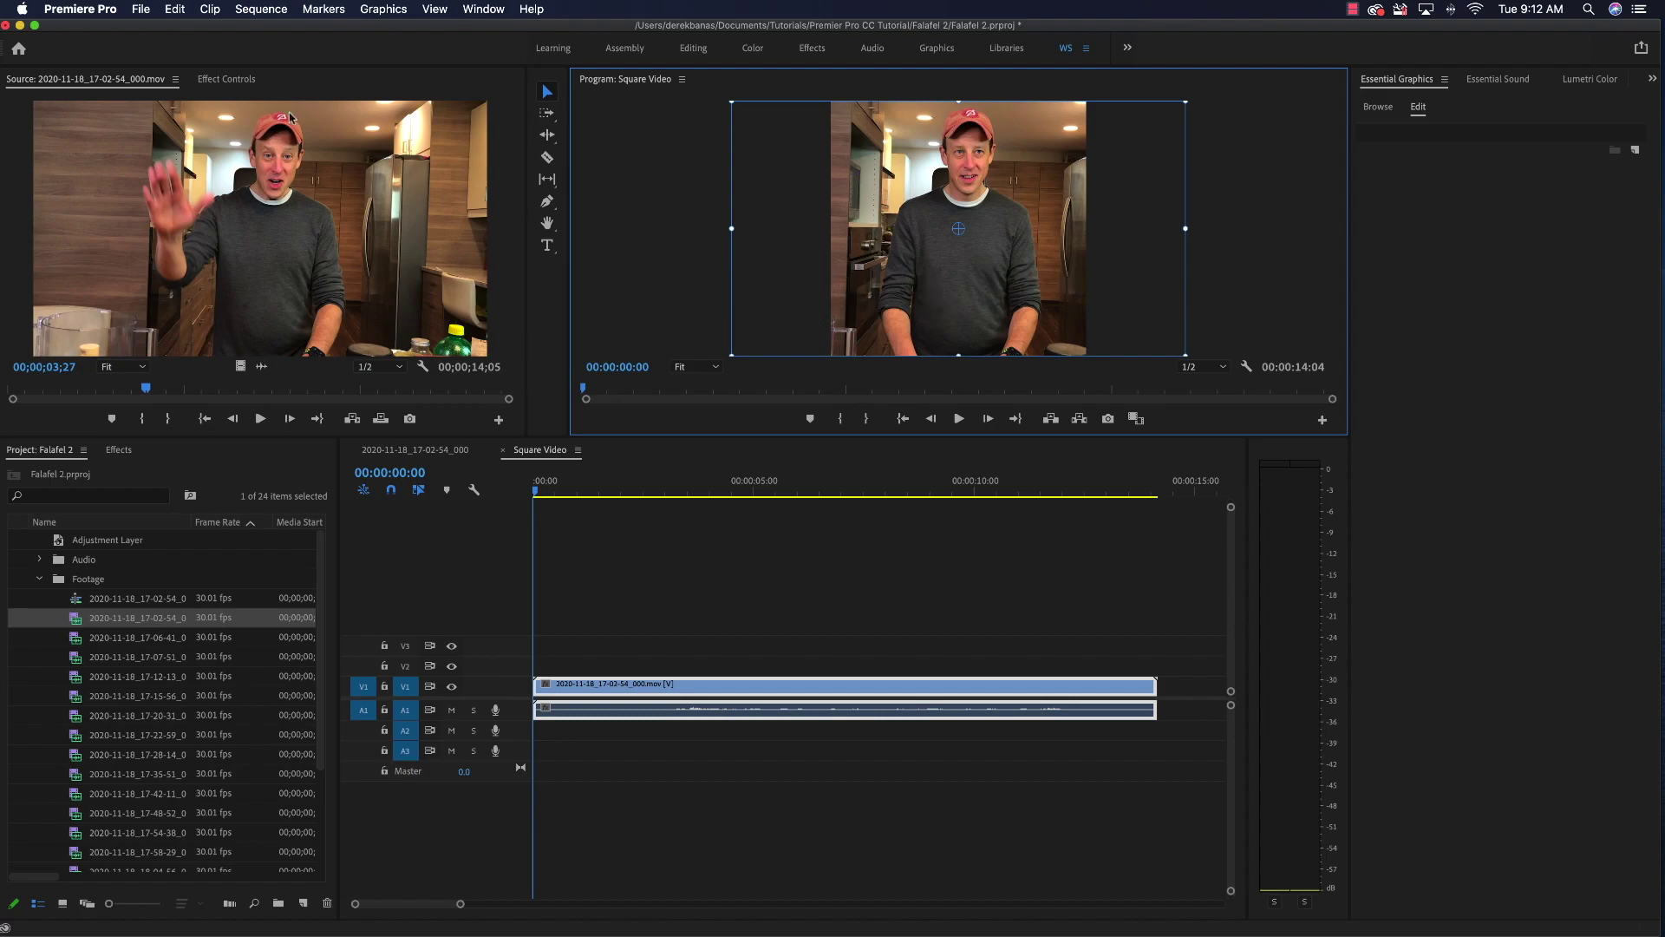
pyautogui.click(218, 81)
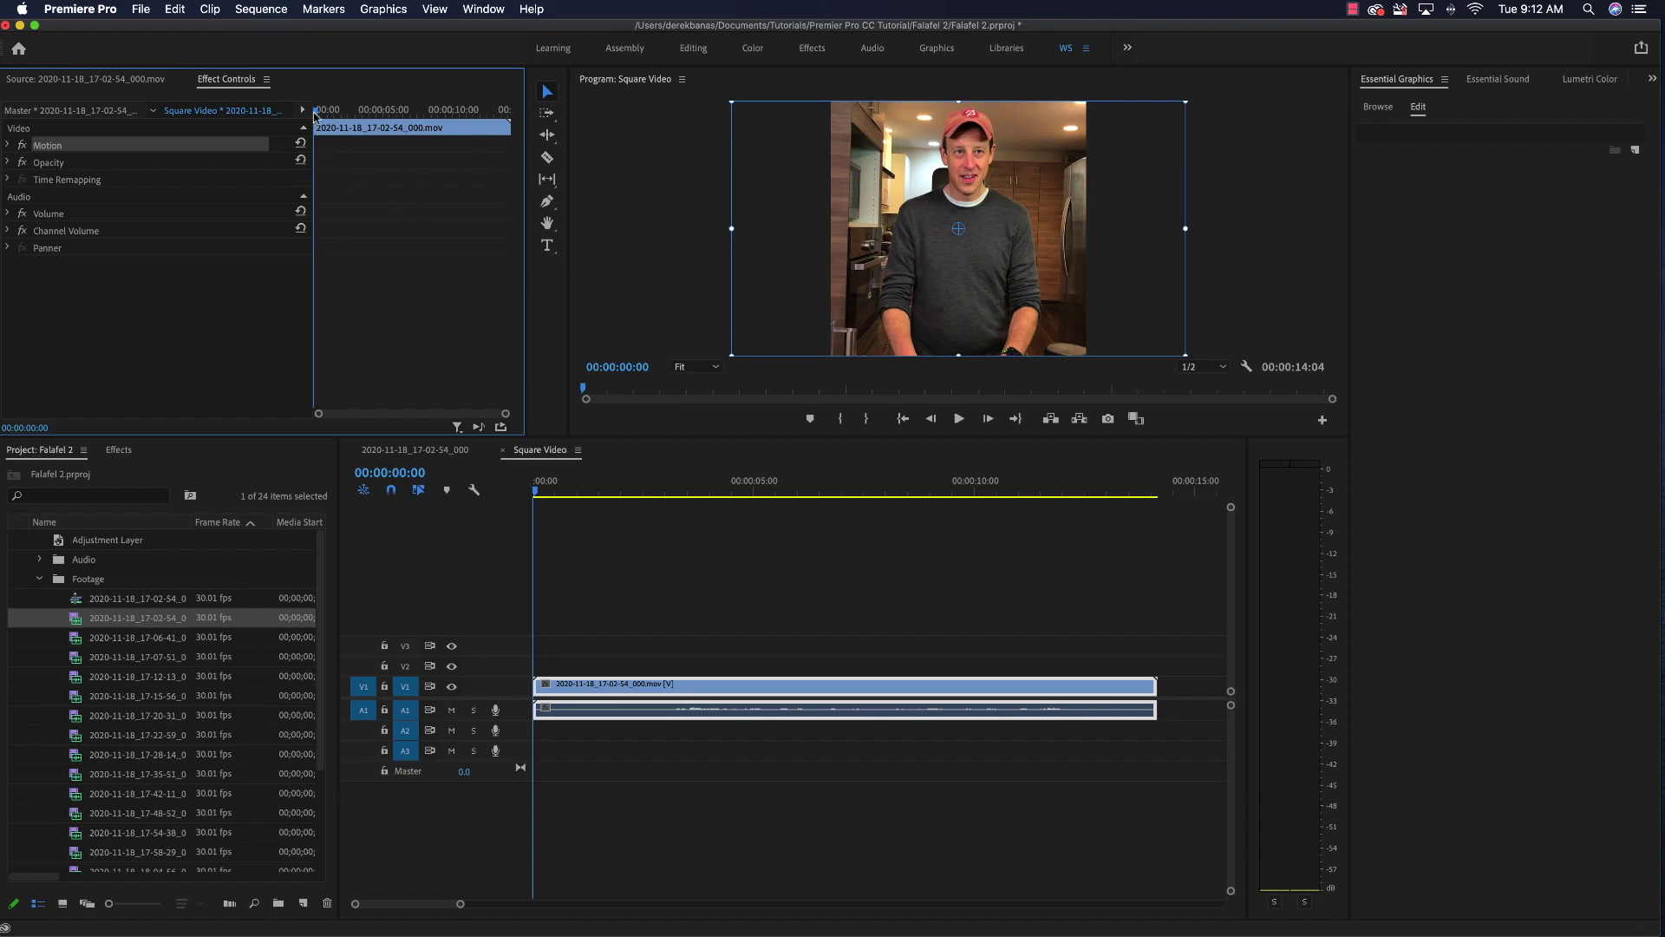
pyautogui.click(351, 111)
pyautogui.moveTo(354, 113); pyautogui.dragTo(381, 113)
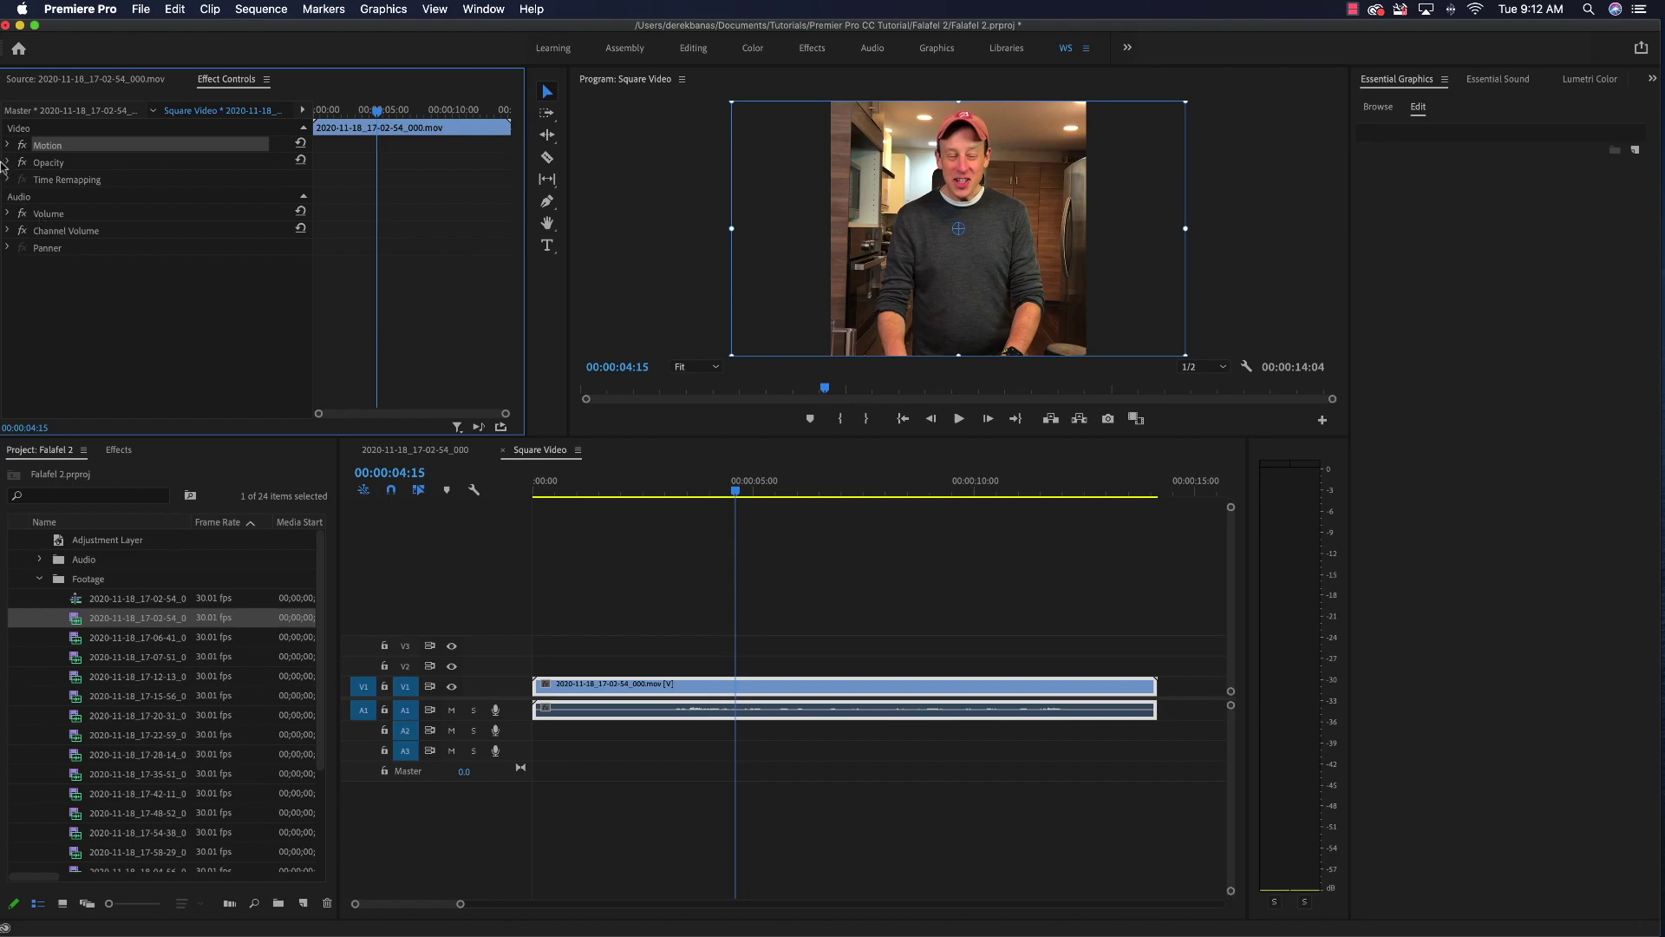
pyautogui.click(7, 145)
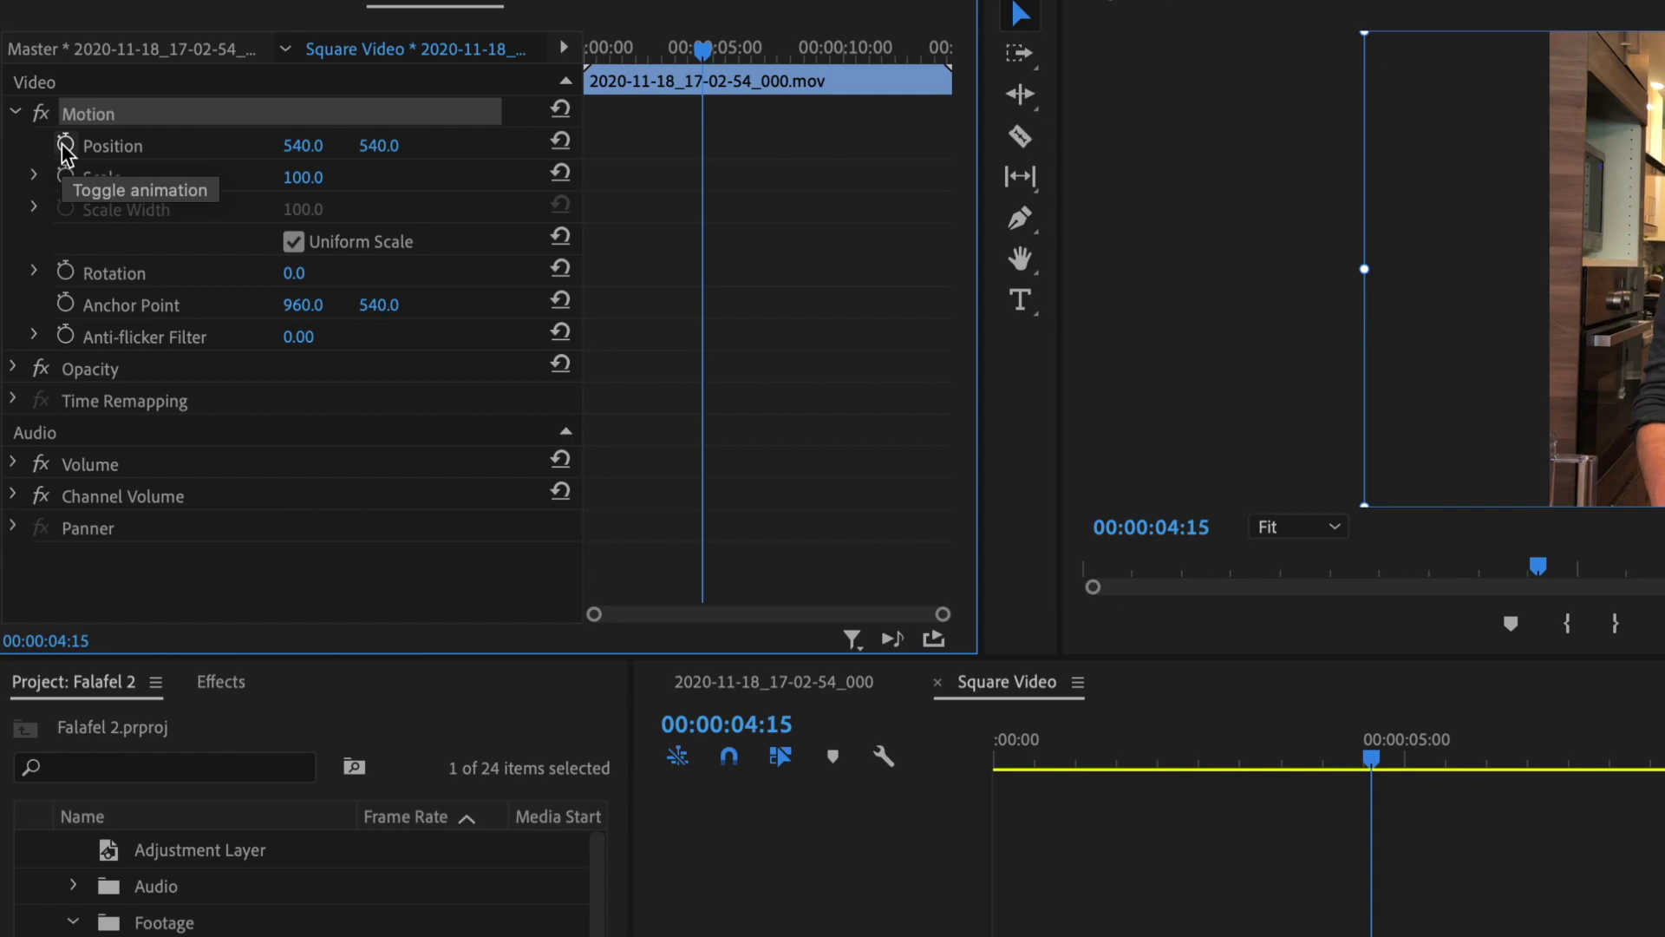
pyautogui.click(65, 145)
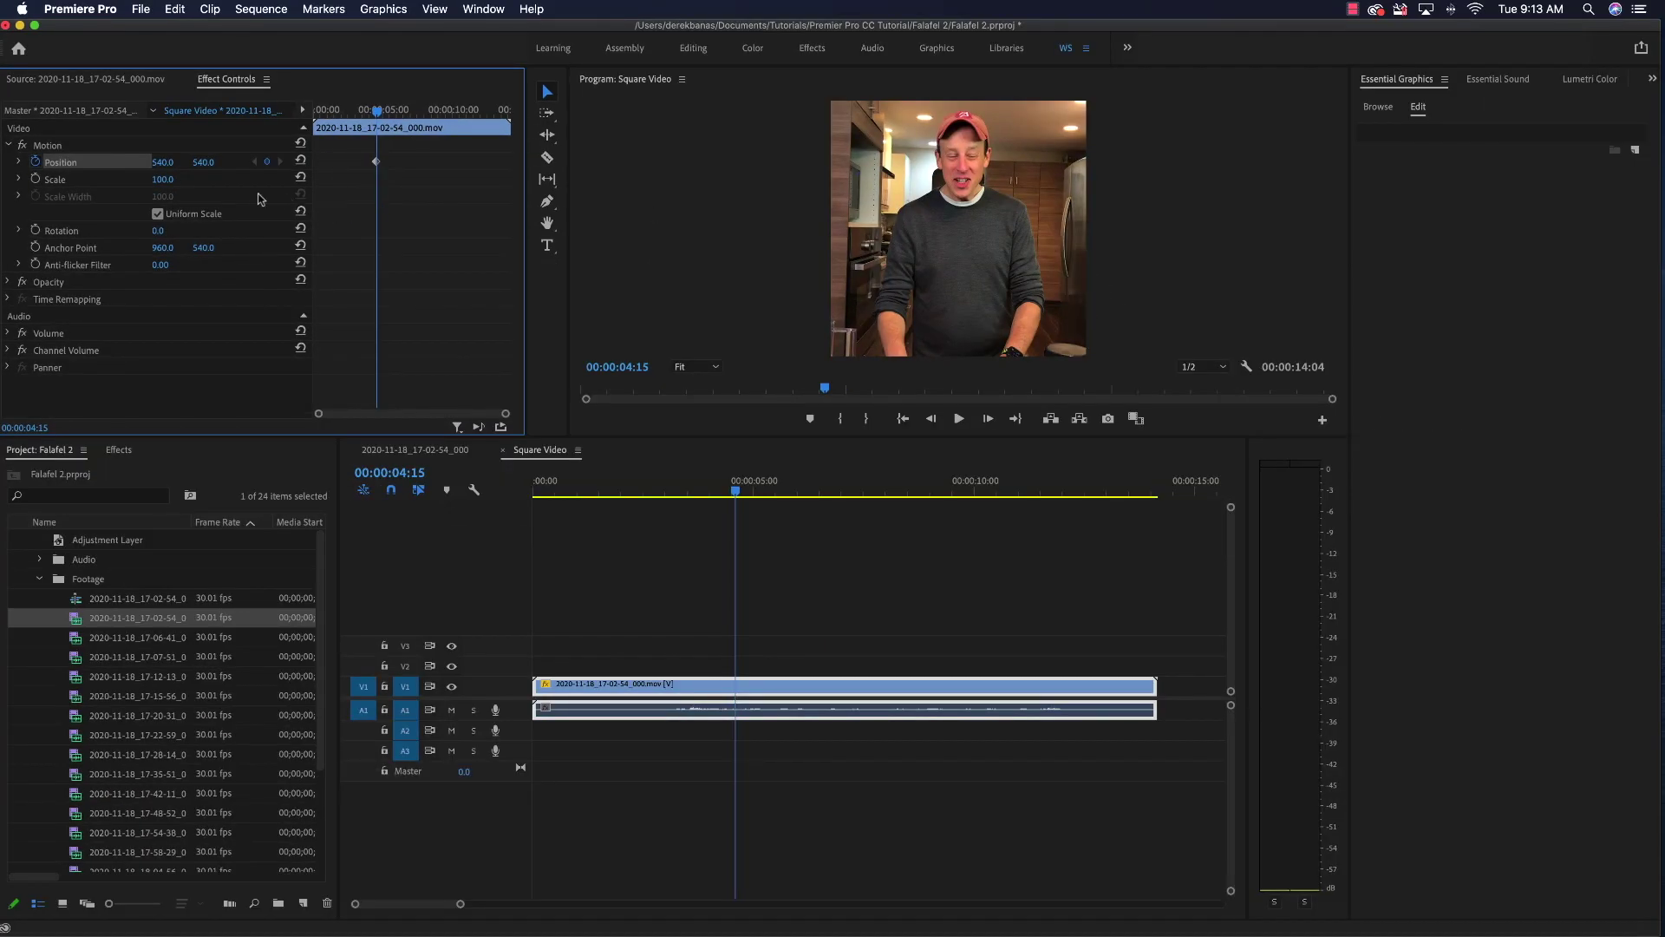
# Step: Set the clip's horizontal position to 125 at 00:00:00:00 and play back the resulting pan
pyautogui.moveTo(735, 493); pyautogui.dragTo(534, 496)
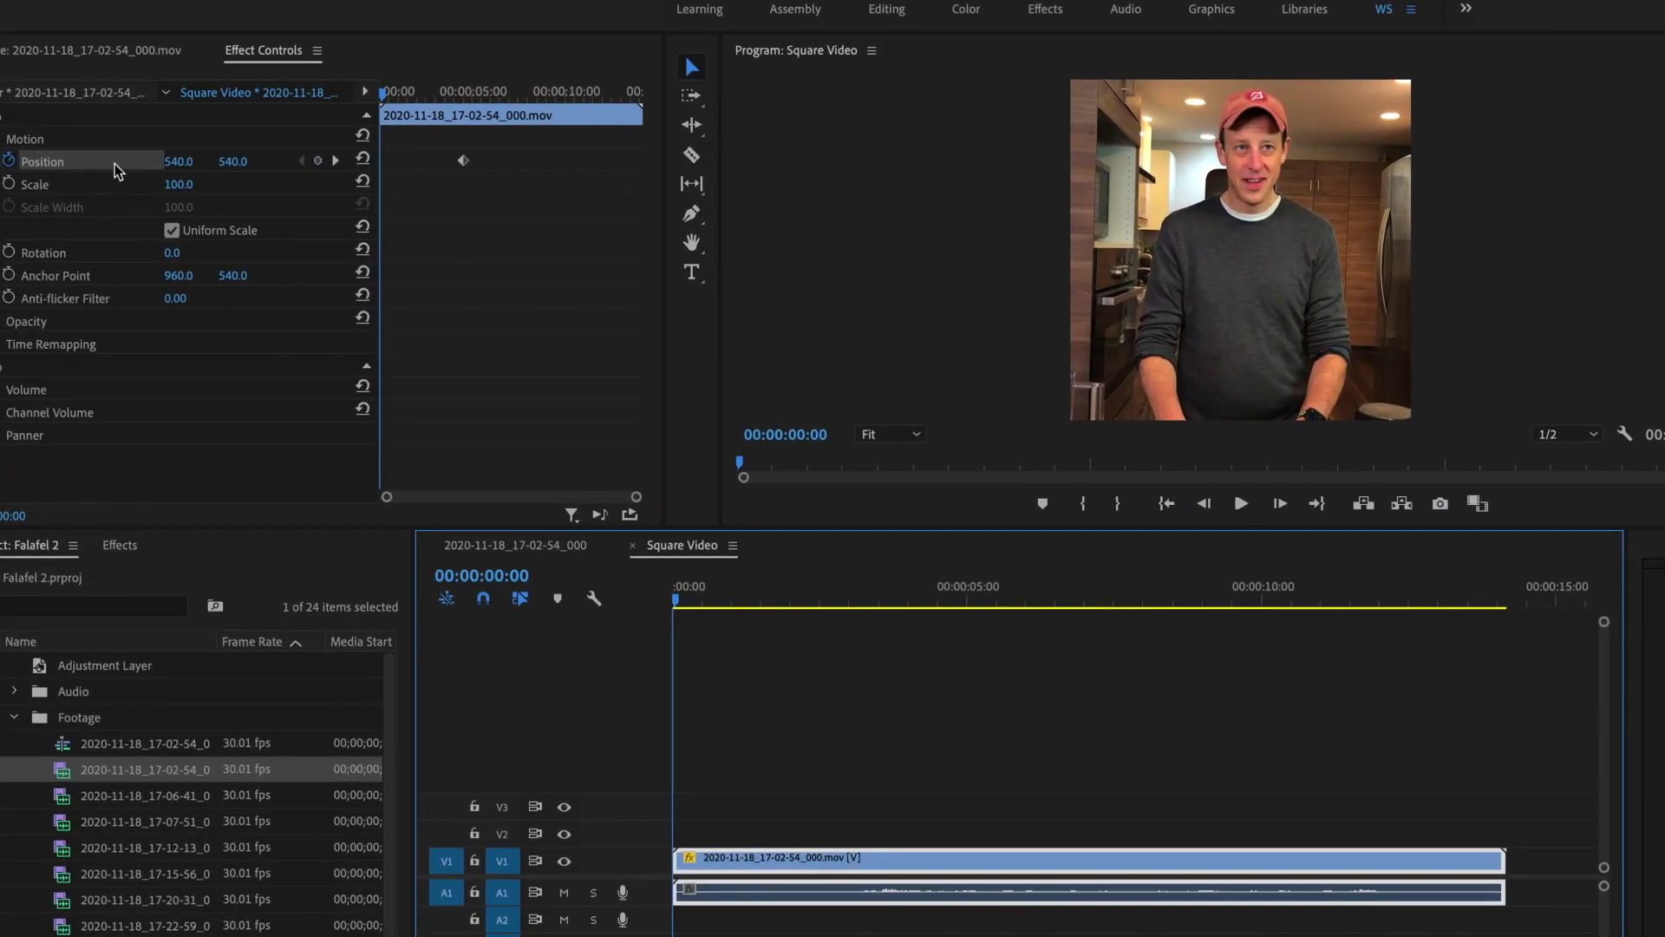
pyautogui.moveTo(161, 163); pyautogui.dragTo(21, 163)
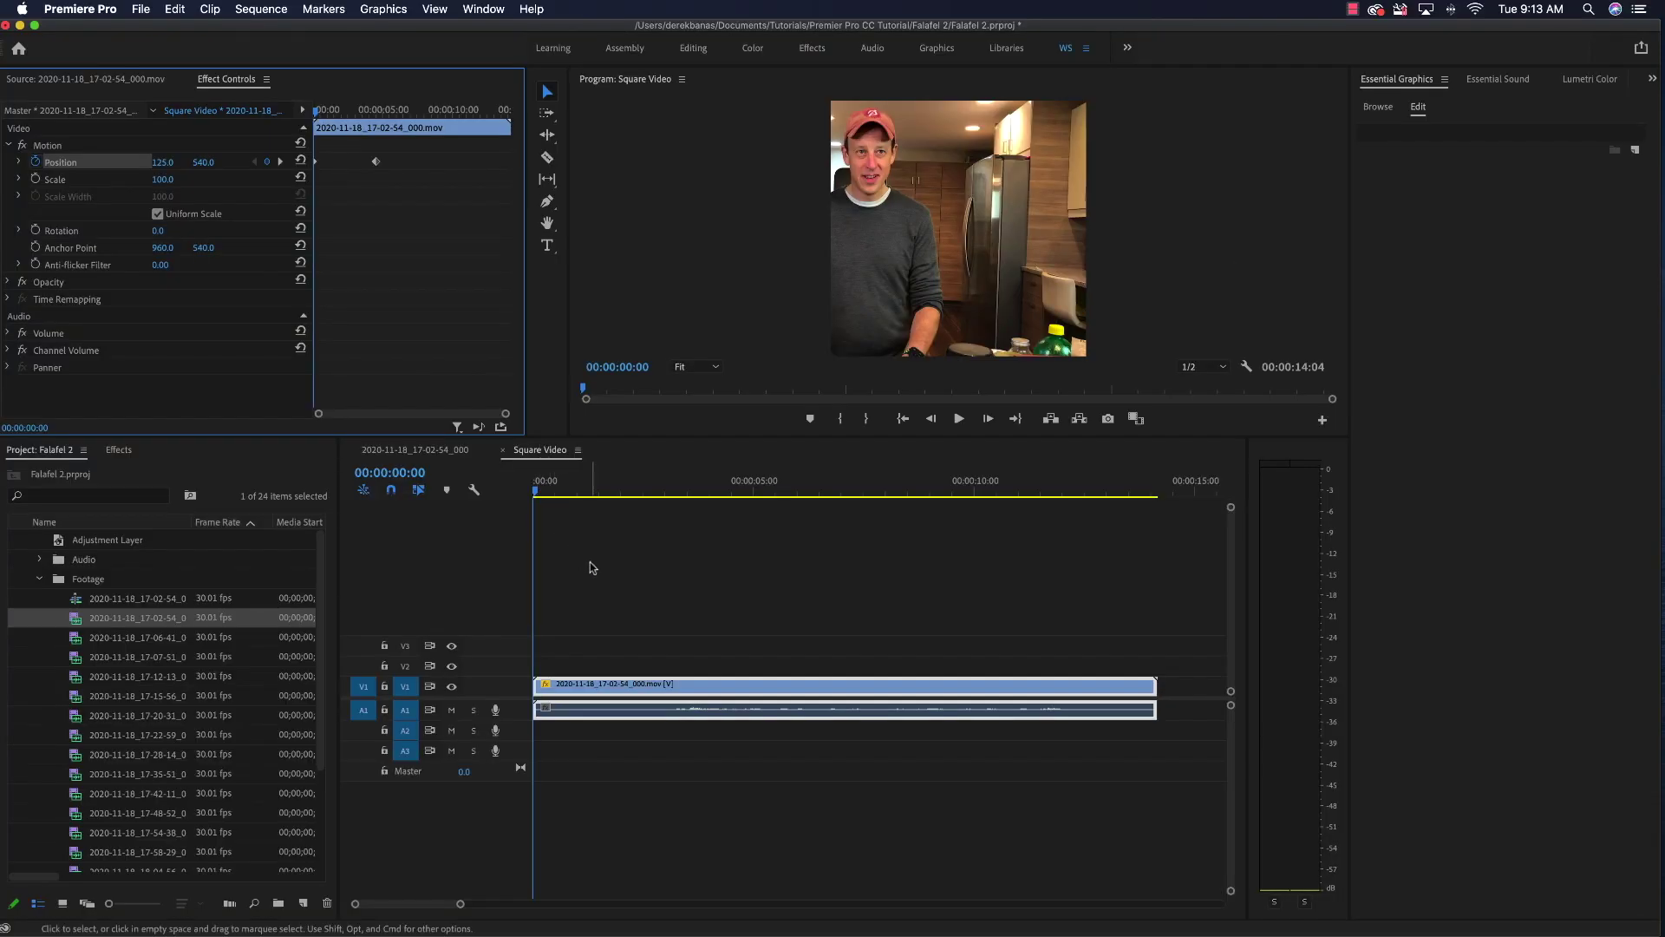
pyautogui.click(959, 419)
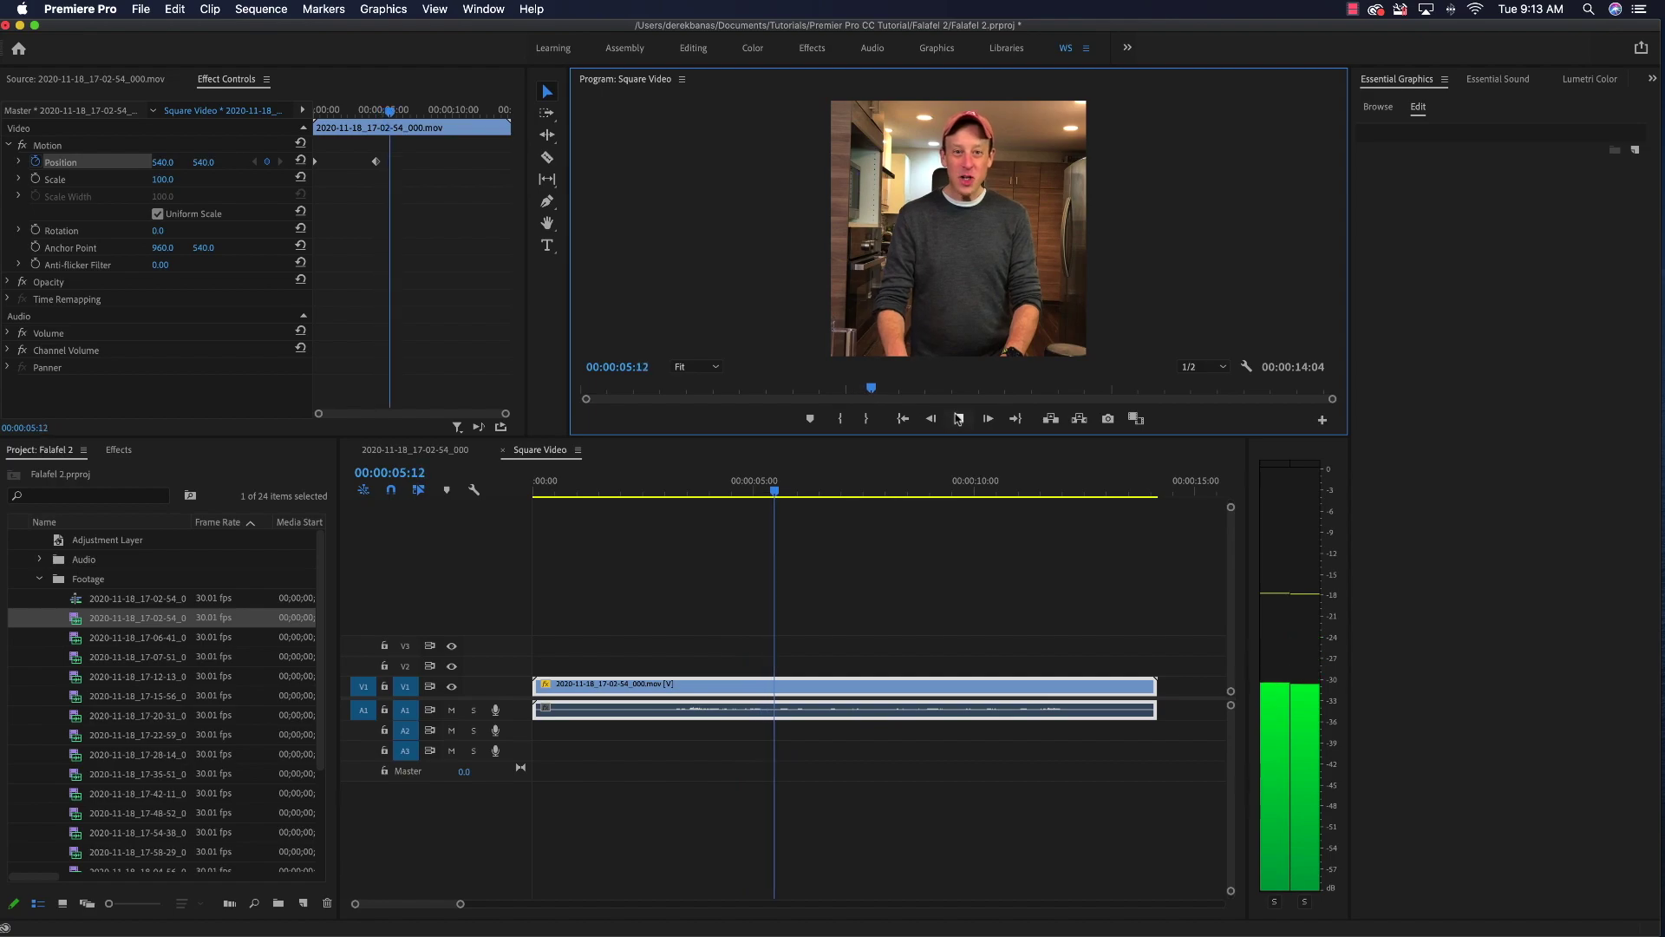
pyautogui.click(959, 419)
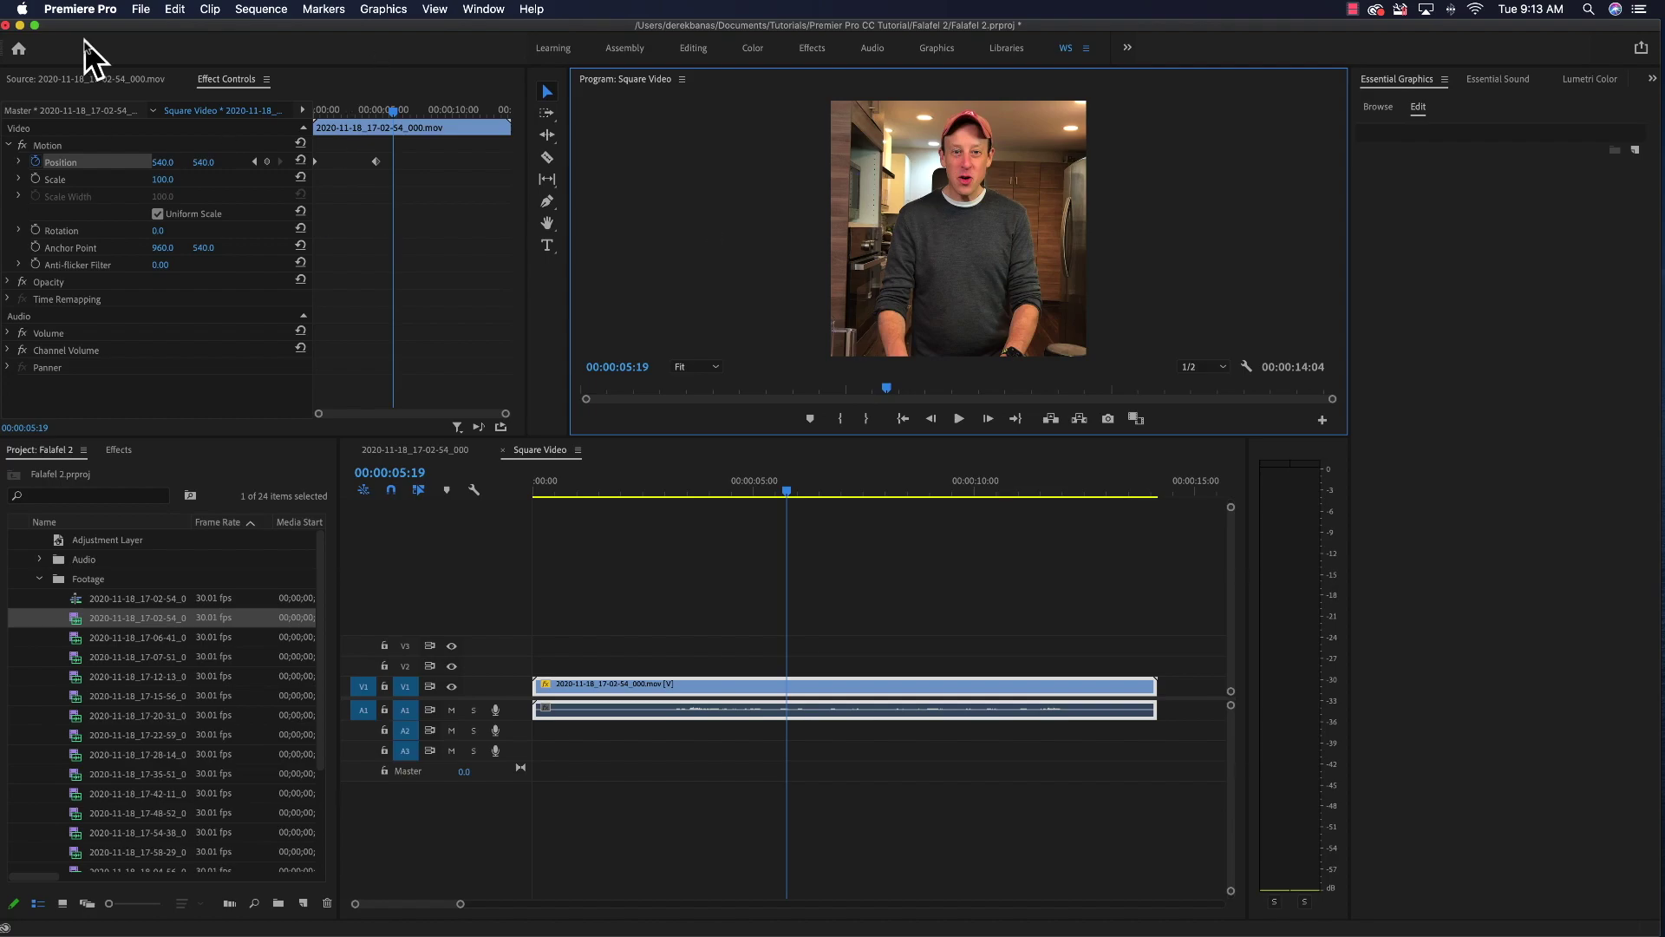
# Step: Export the square sequence as Square Video.mp4 in H.264 format with the Match Source - High bitrate preset
pyautogui.click(145, 15)
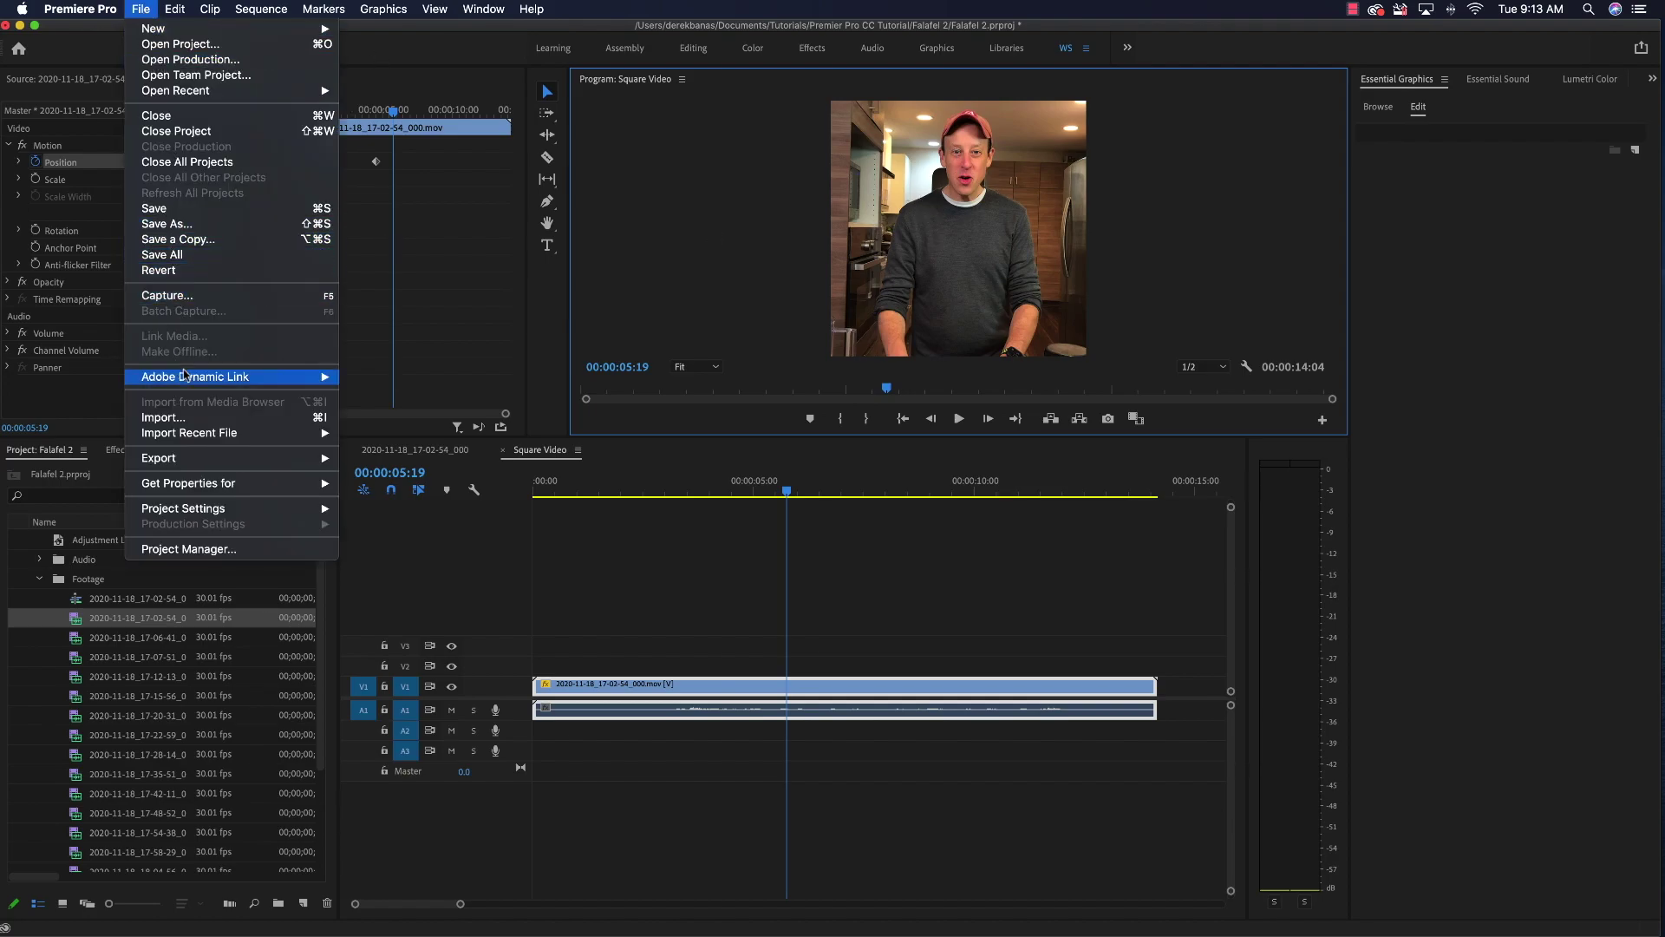
pyautogui.moveTo(188, 459)
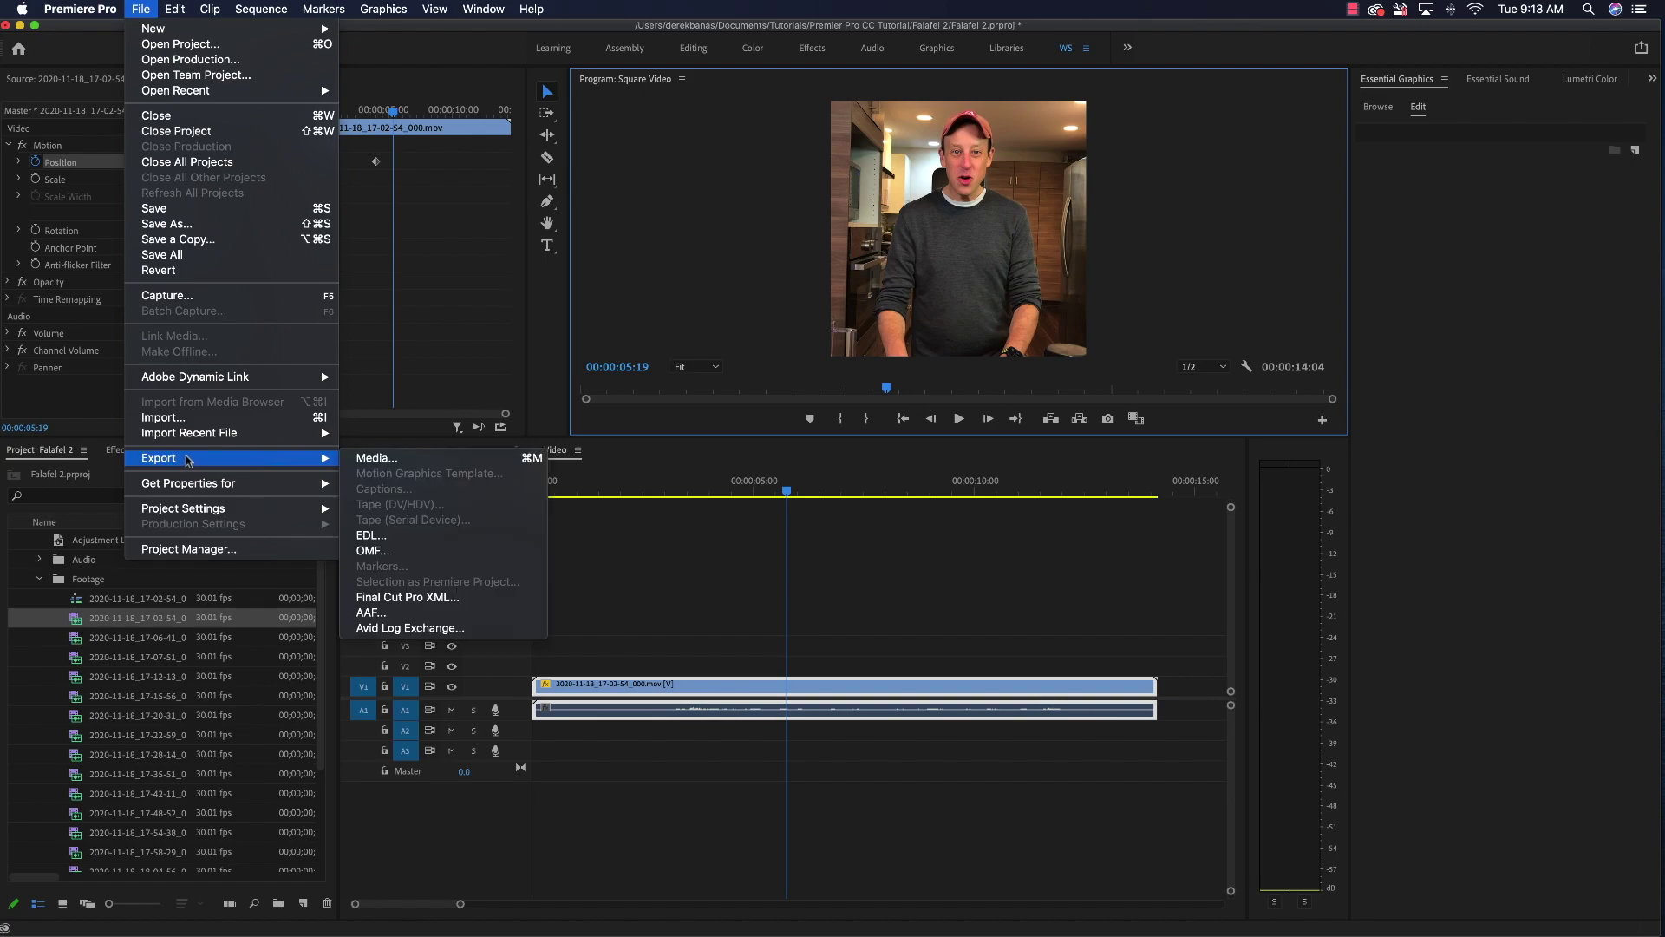
pyautogui.click(416, 460)
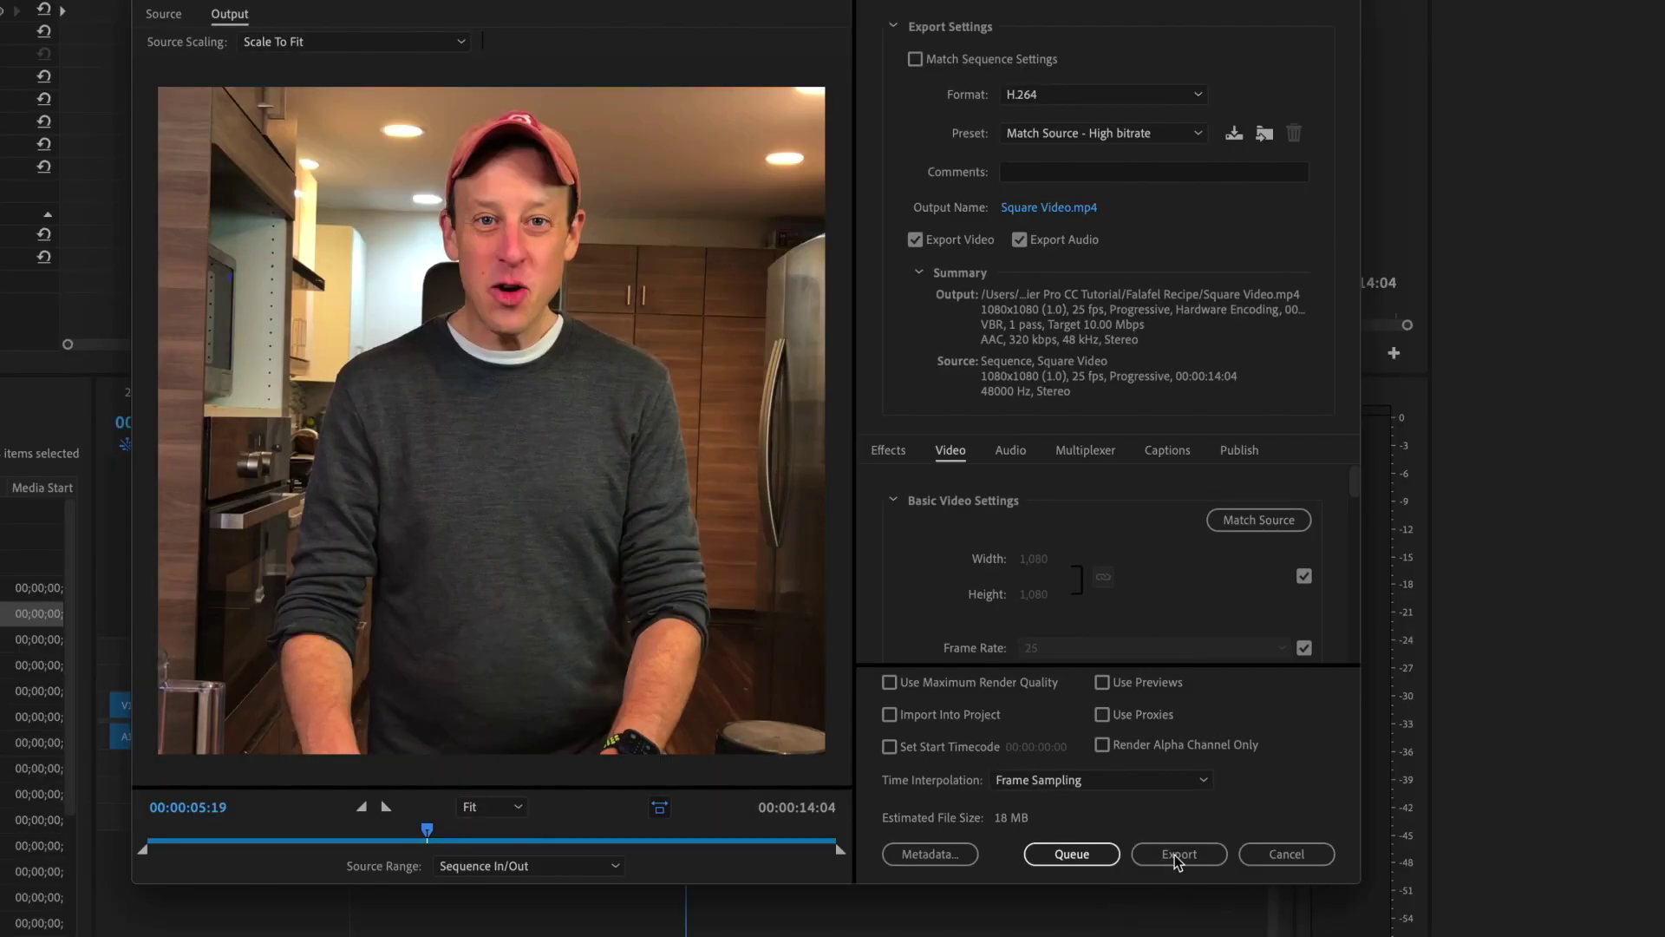
pyautogui.click(1177, 854)
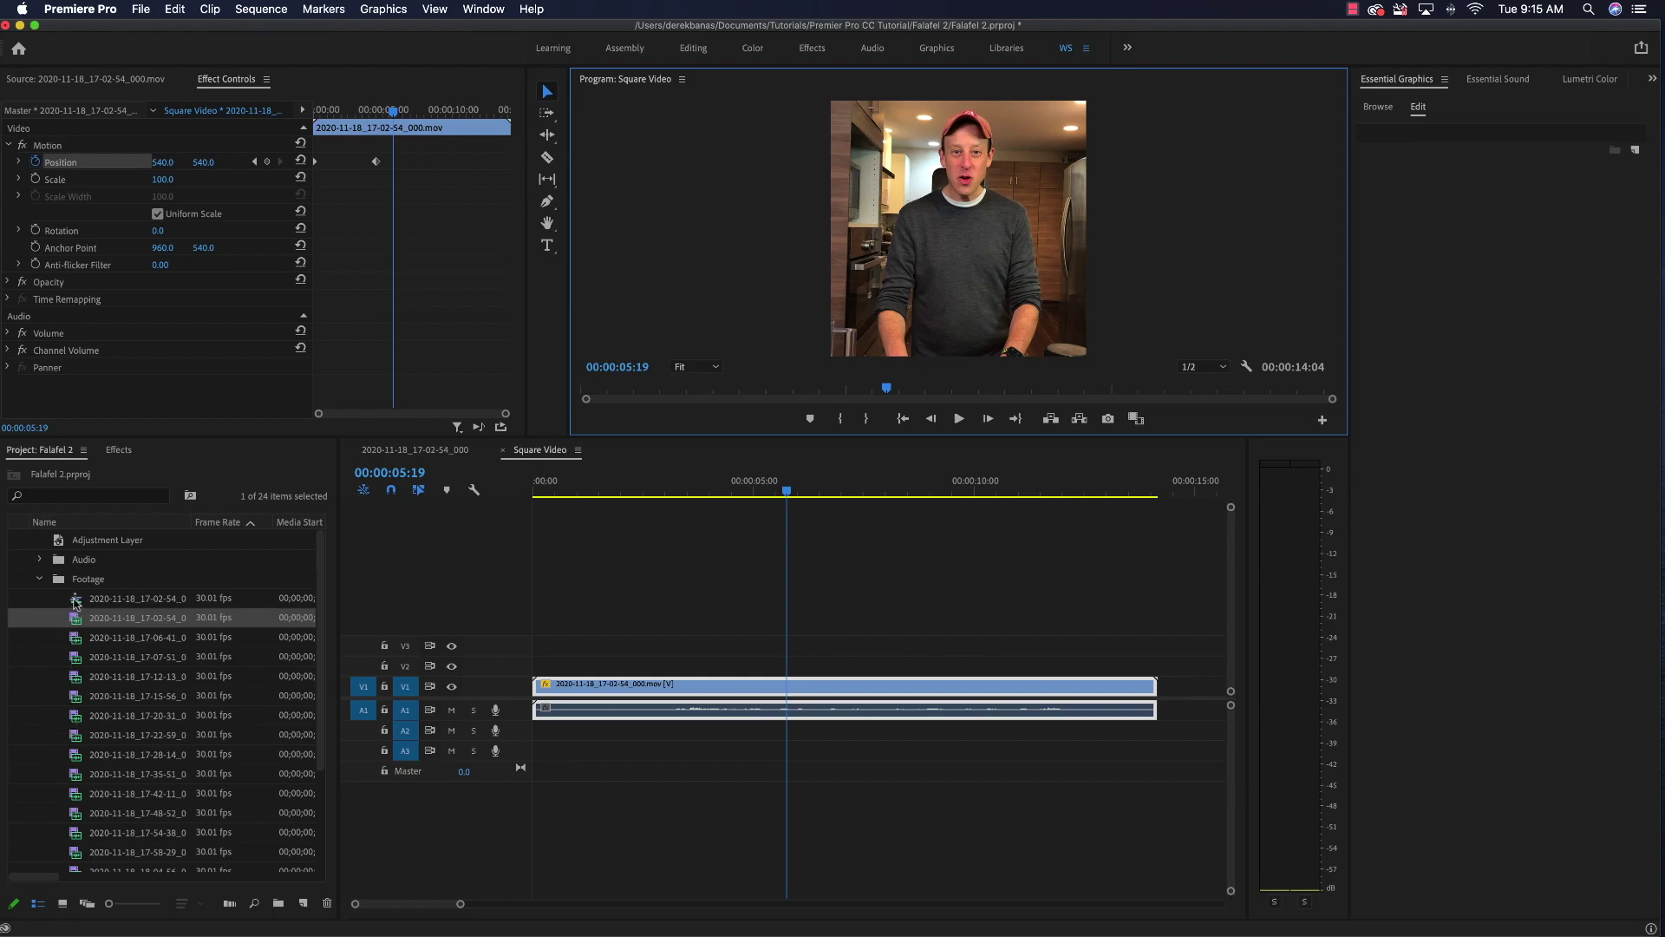
# Step: Open the 2020-11-18_17-02-54 sequence from the Footage bin and rename it "Main Sequence"
pyautogui.doubleClick(75, 598)
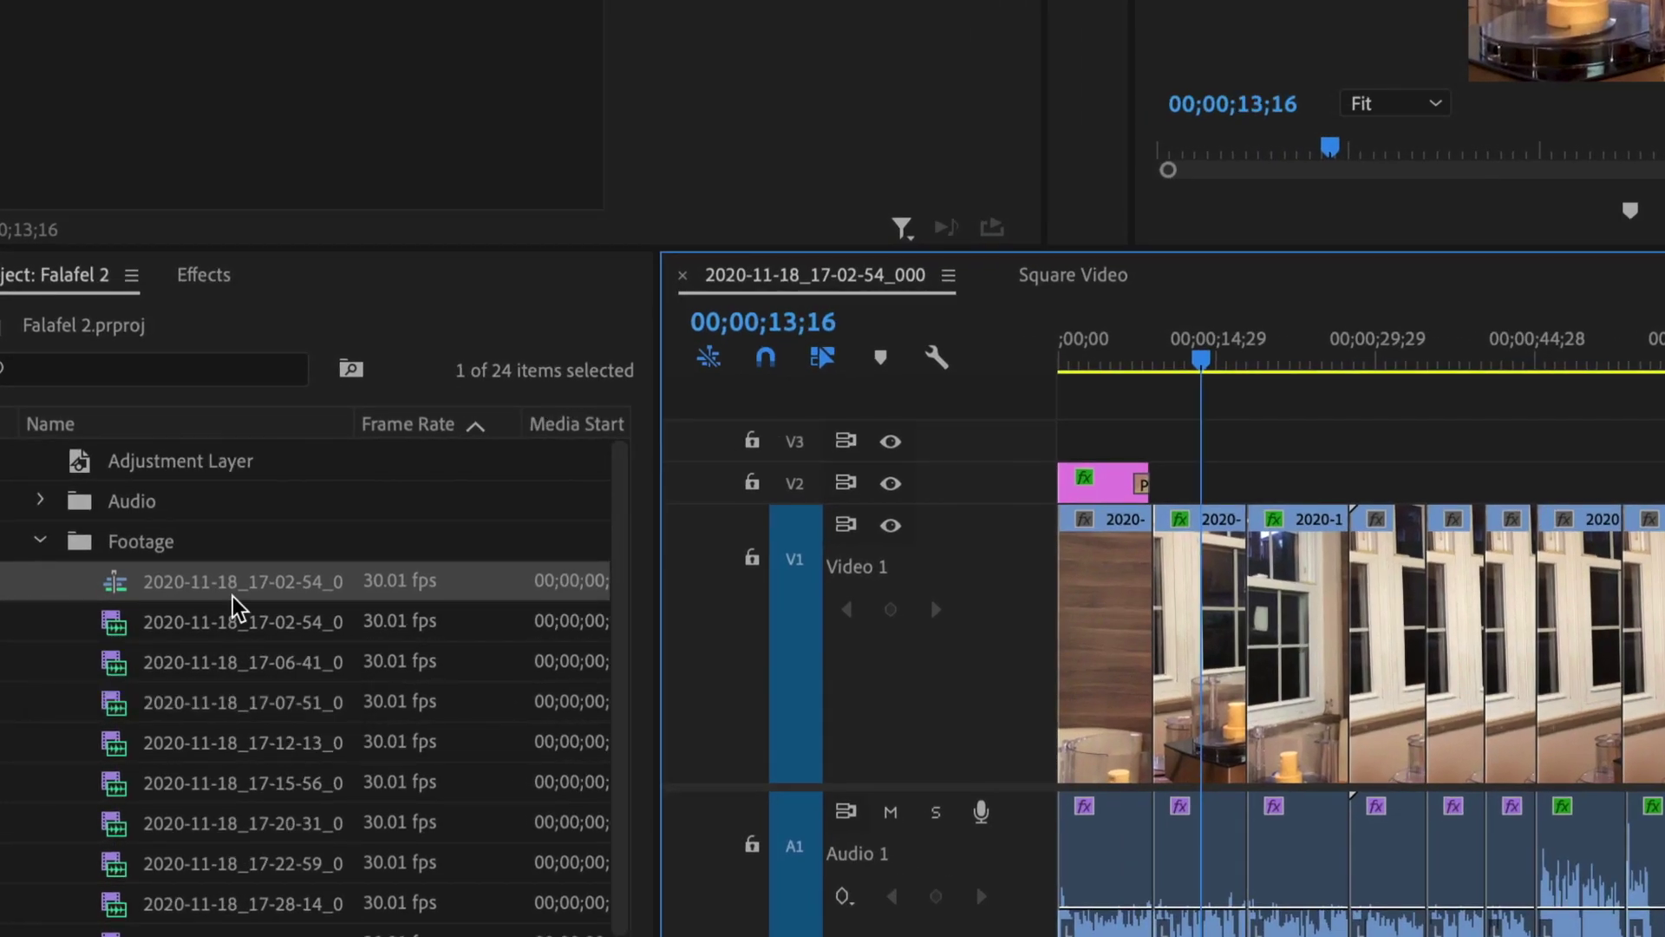
pyautogui.click(129, 601)
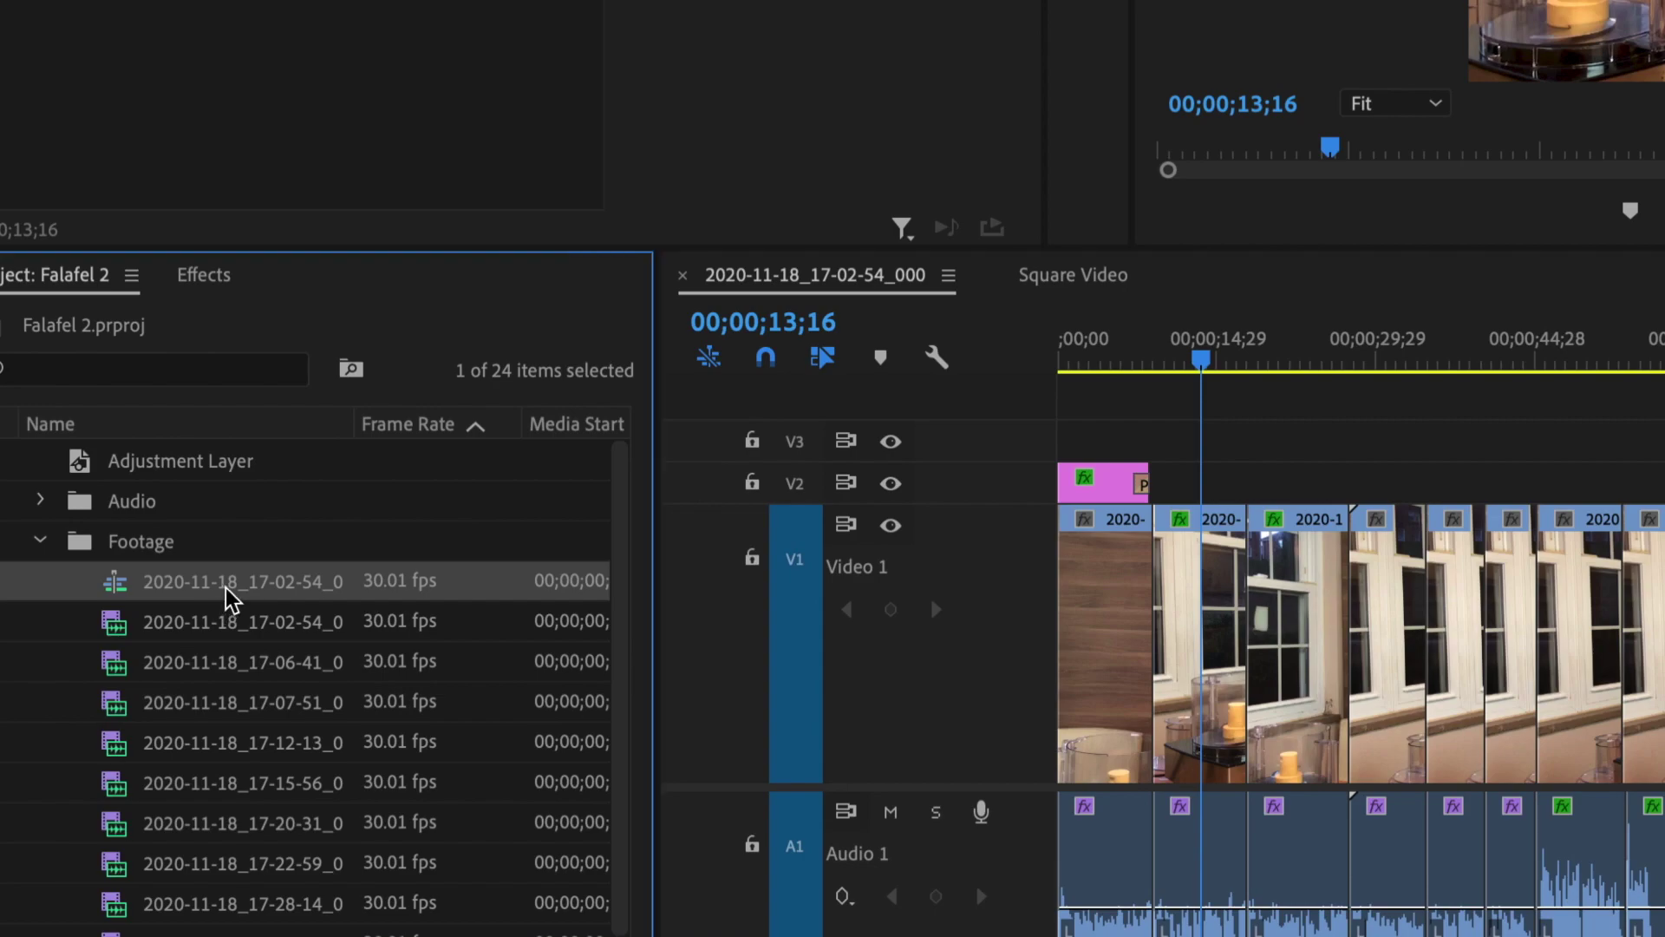
pyautogui.click(230, 596)
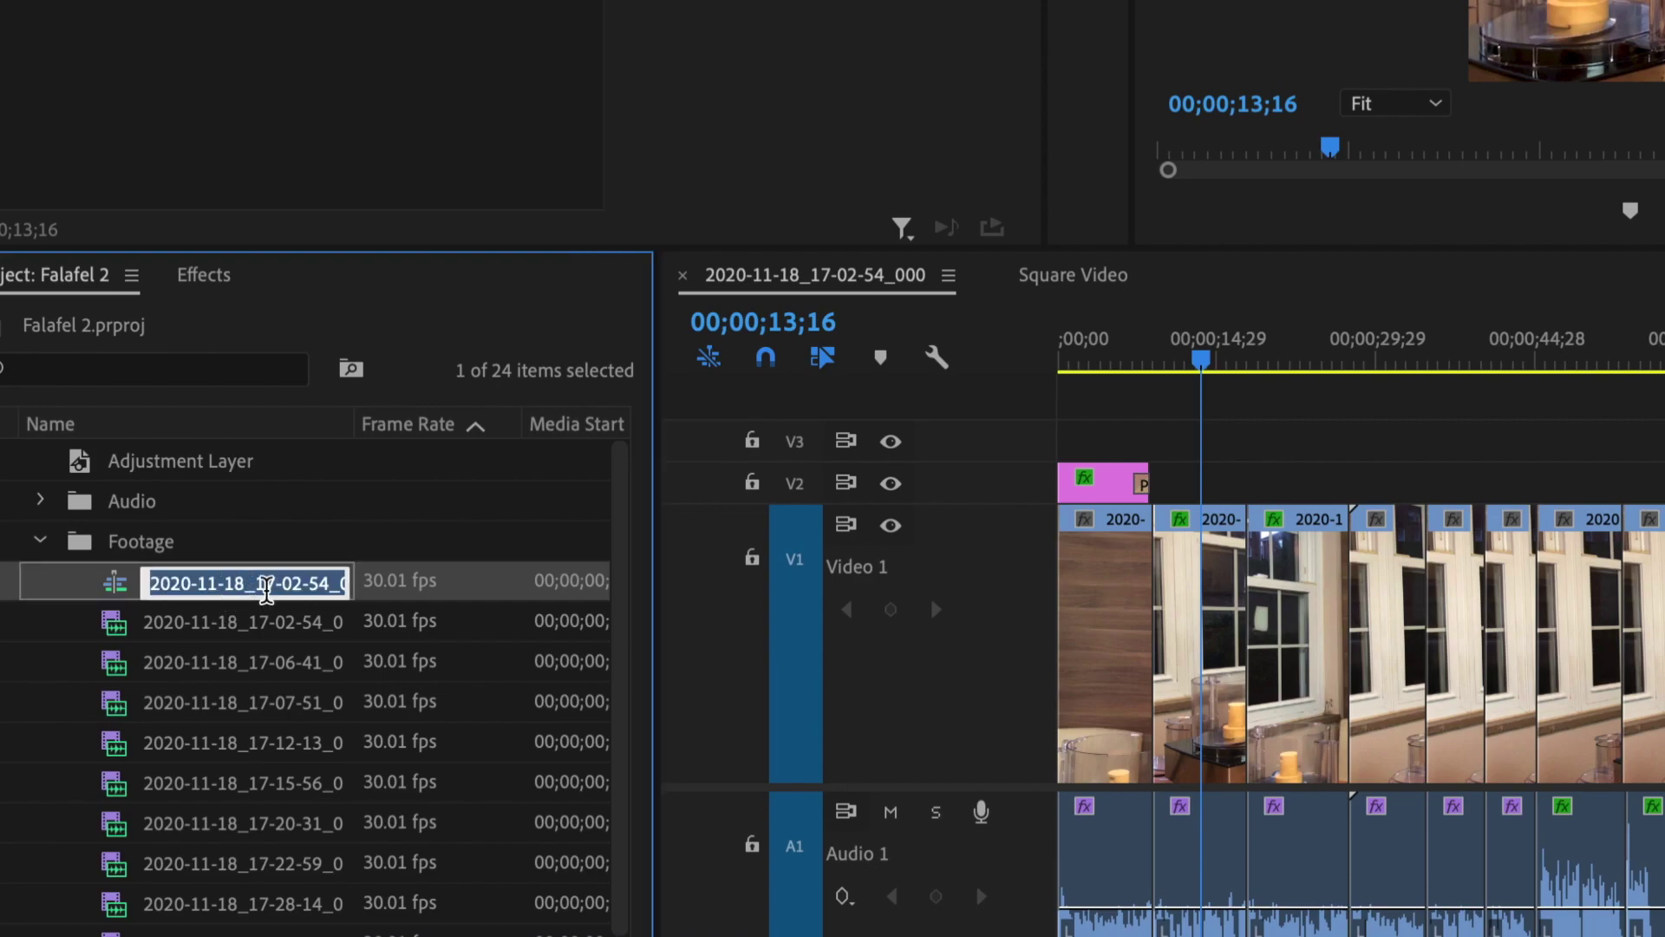
pyautogui.write('Main Sequence')
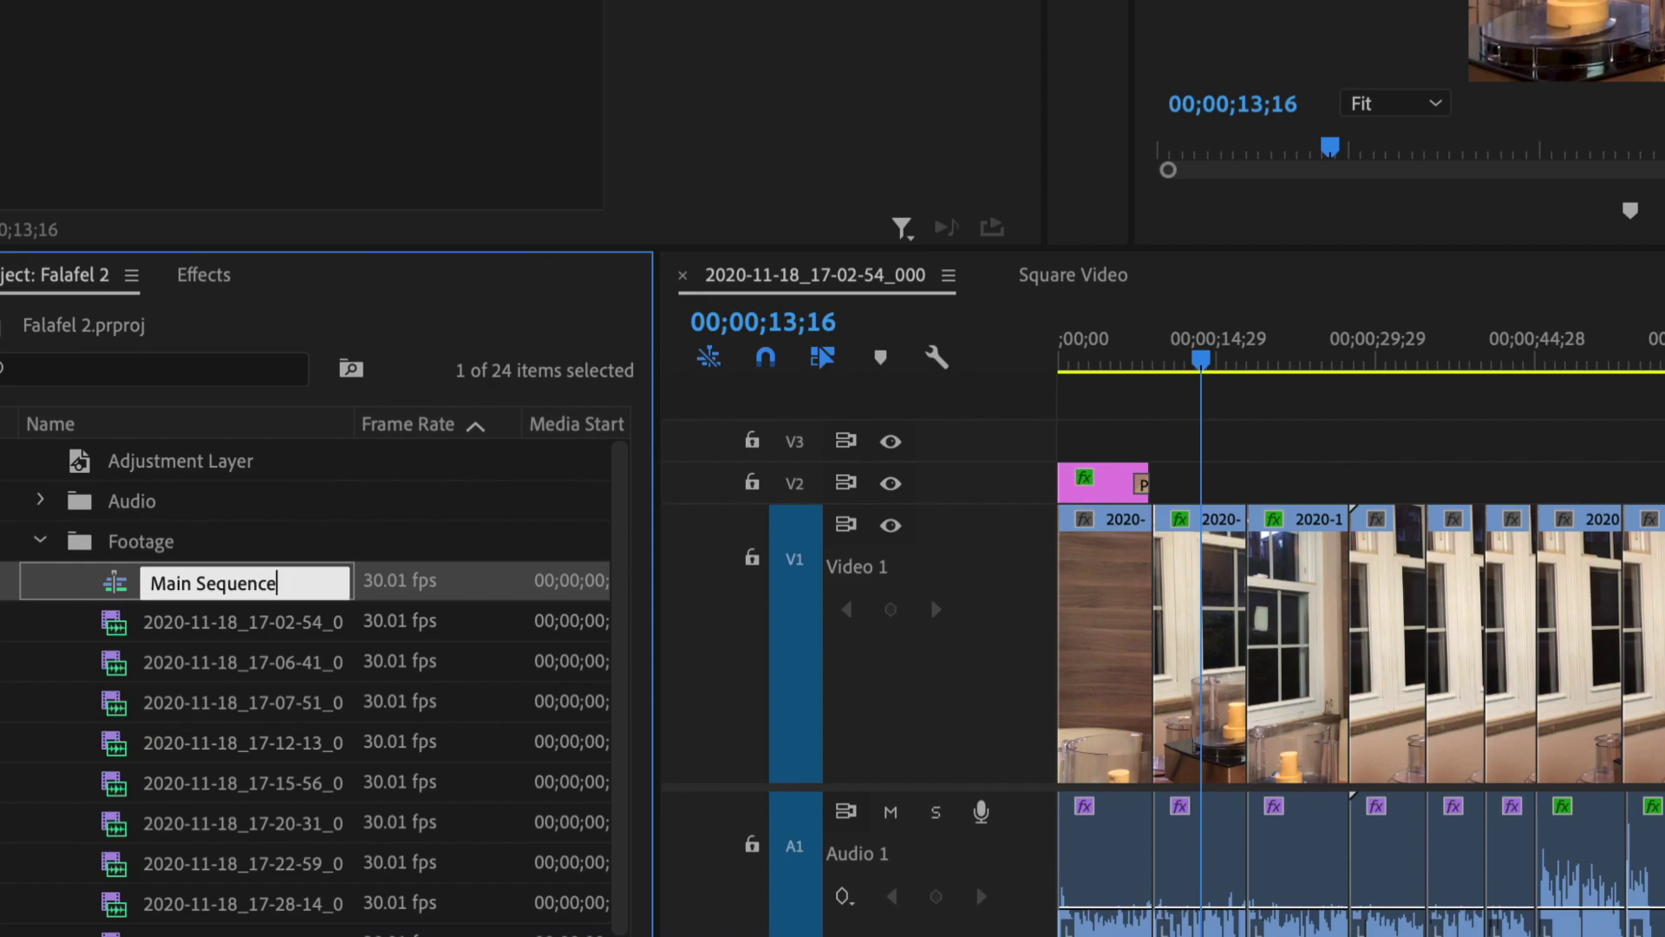
pyautogui.press('Tab')
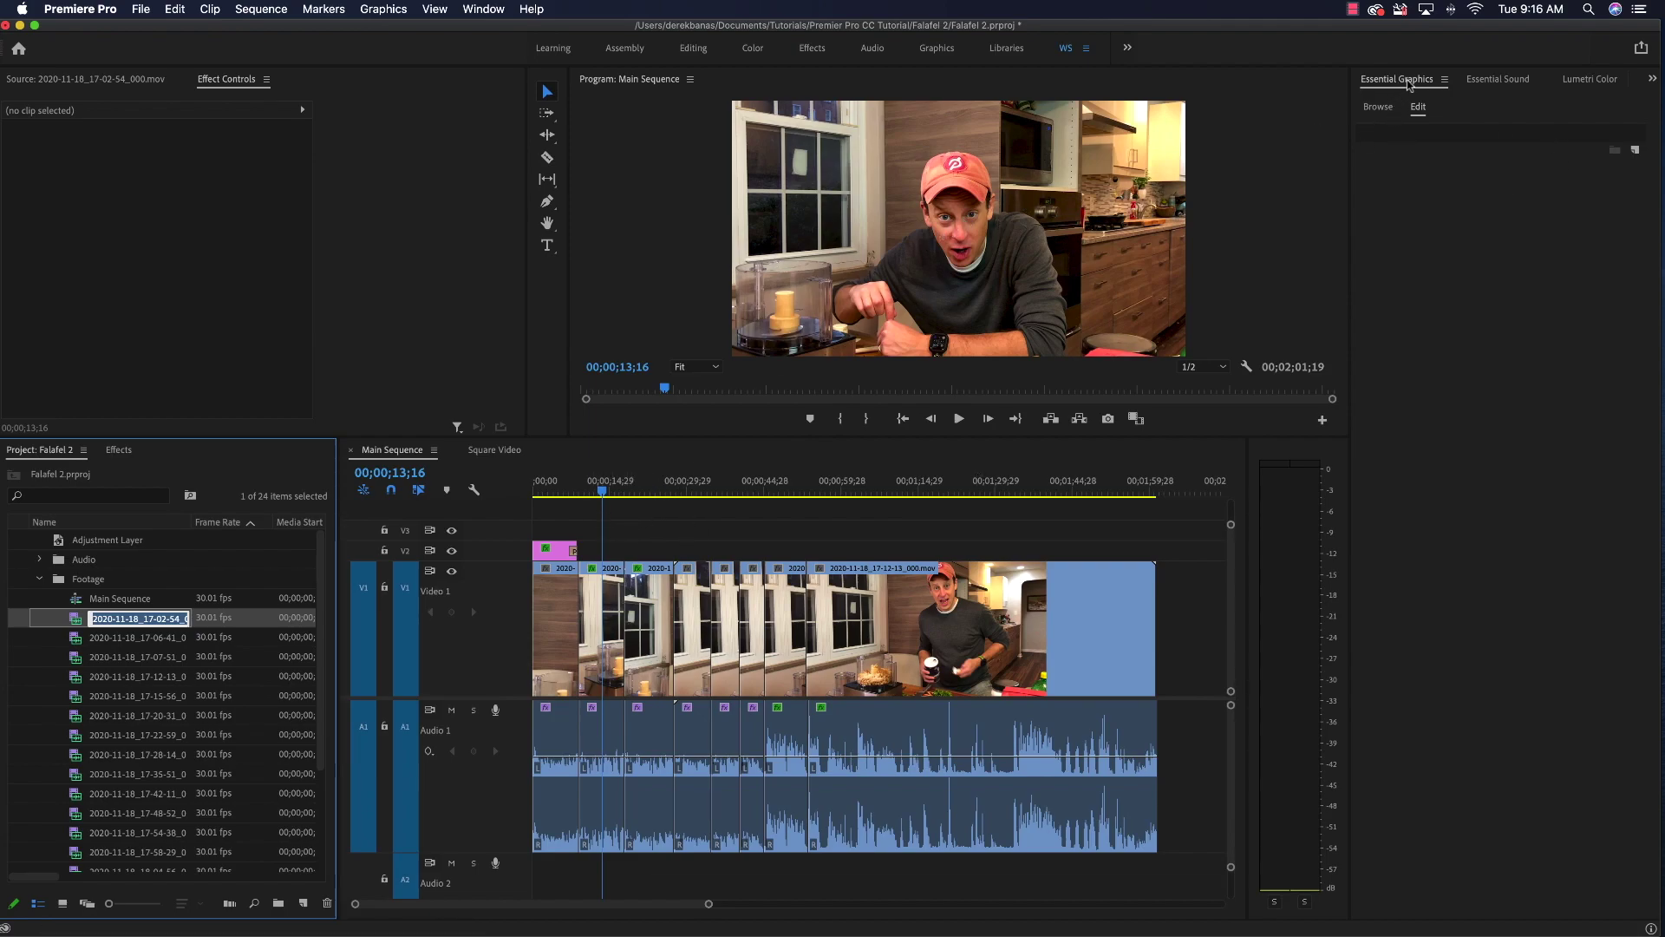
# Step: Browse the motion graphics templates in an enlarged view and download the free Fast Action Neon Title Overlay from Adobe Stock
pyautogui.click(1378, 108)
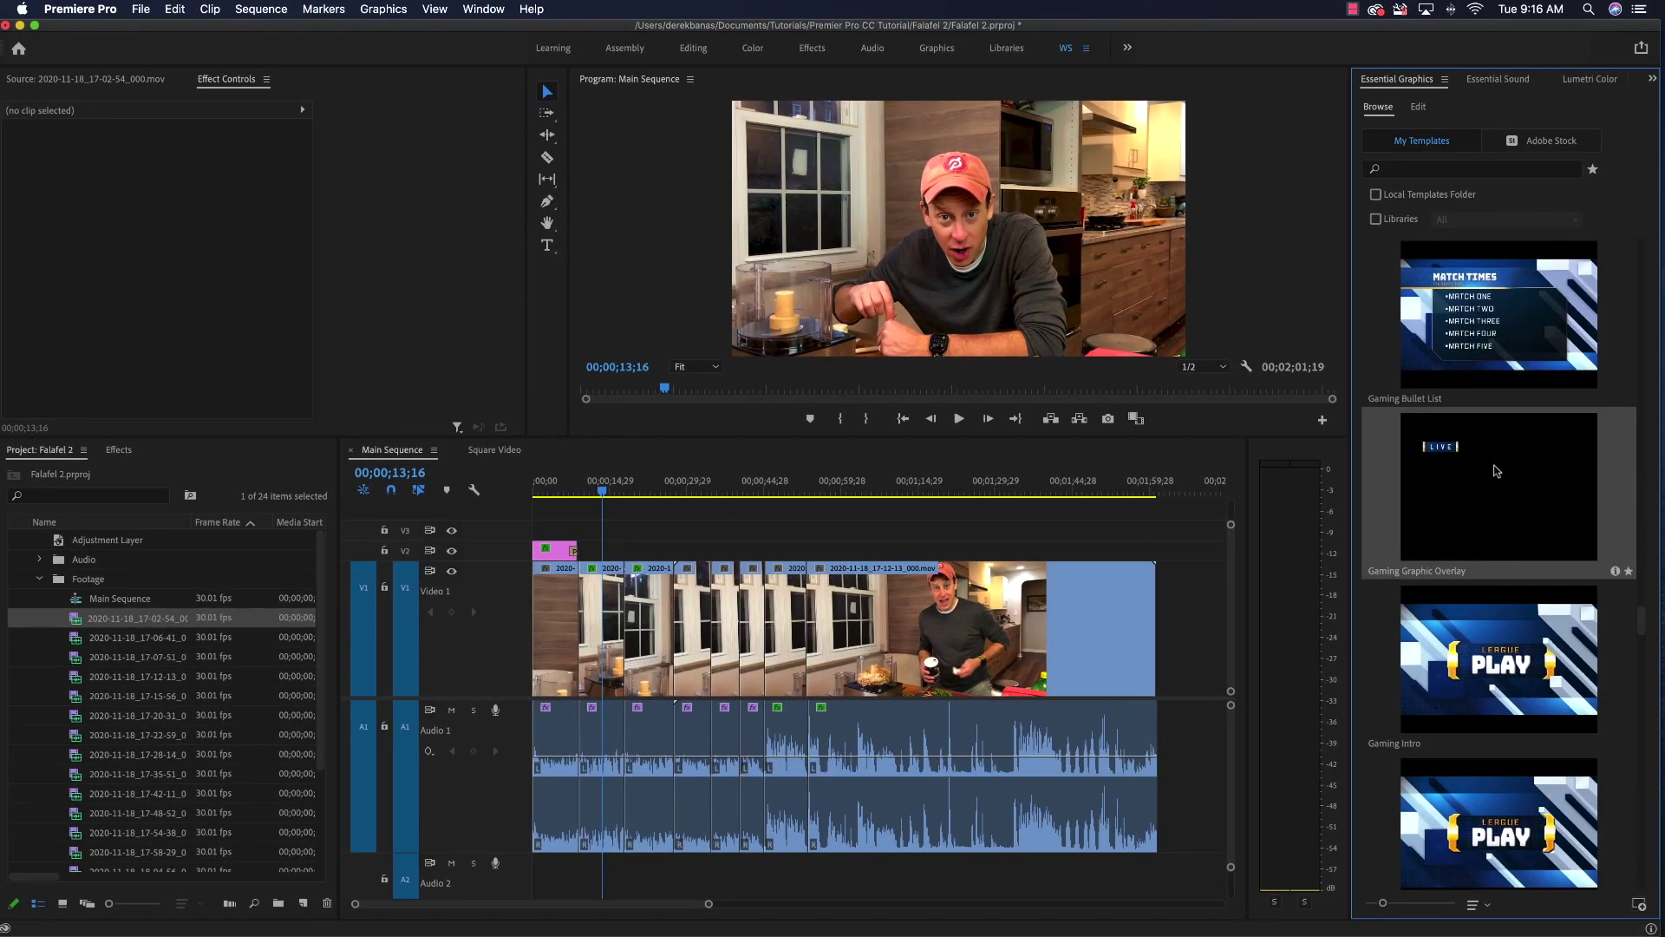
pyautogui.scroll(-6, 1511, 518)
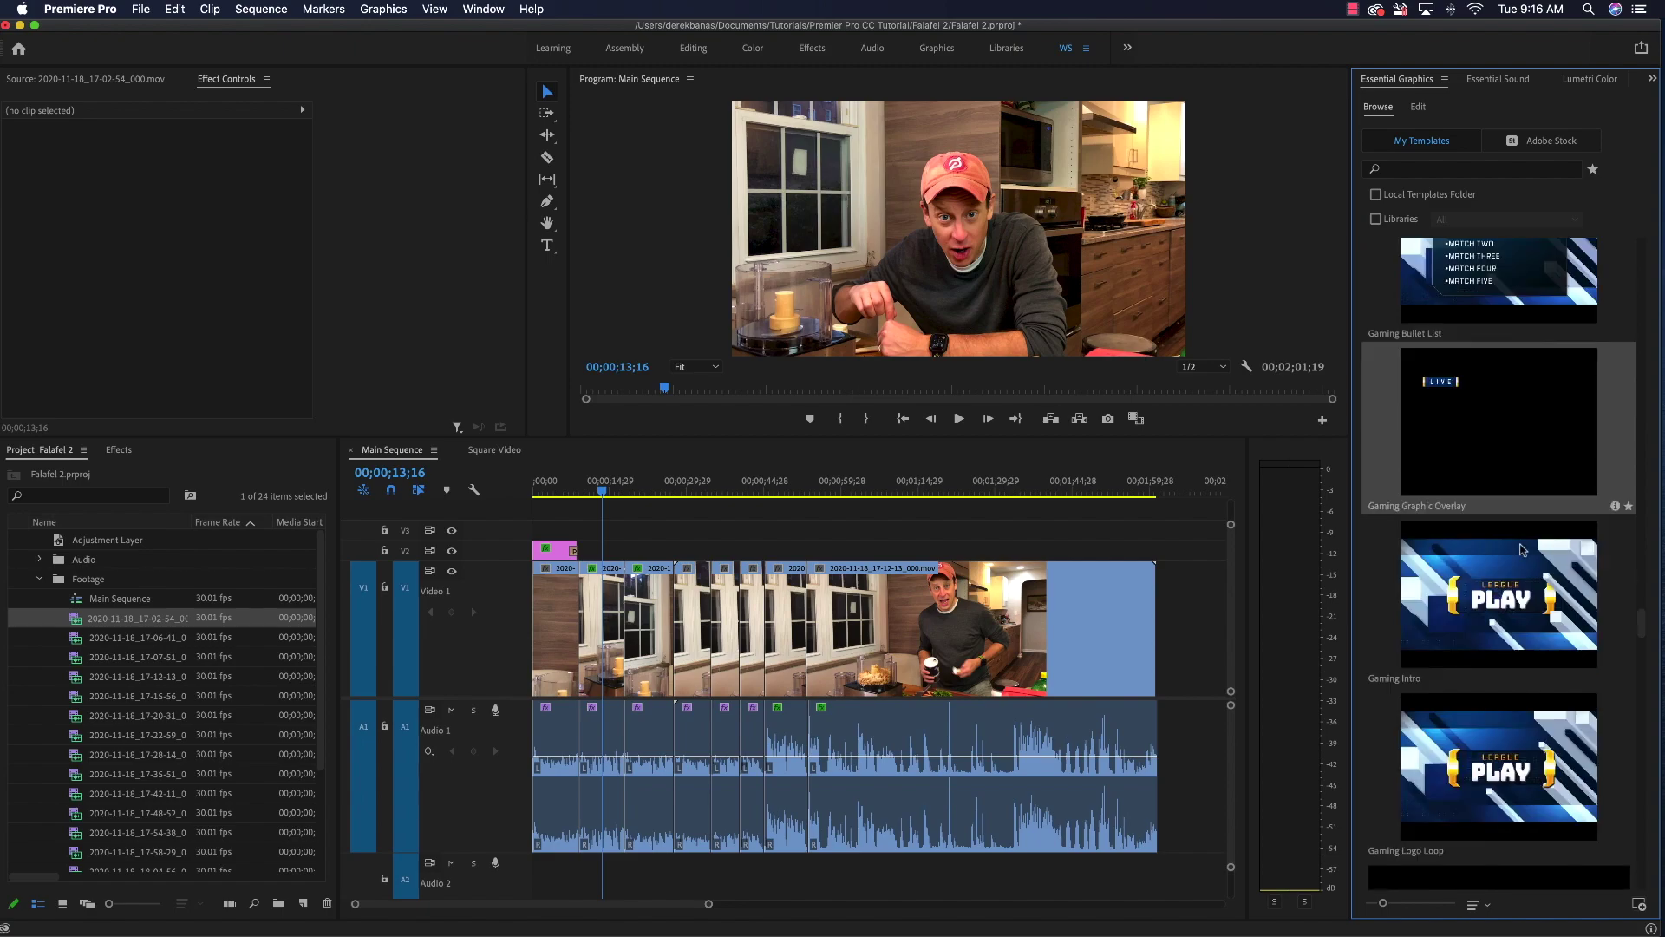
pyautogui.scroll(5, 1523, 550)
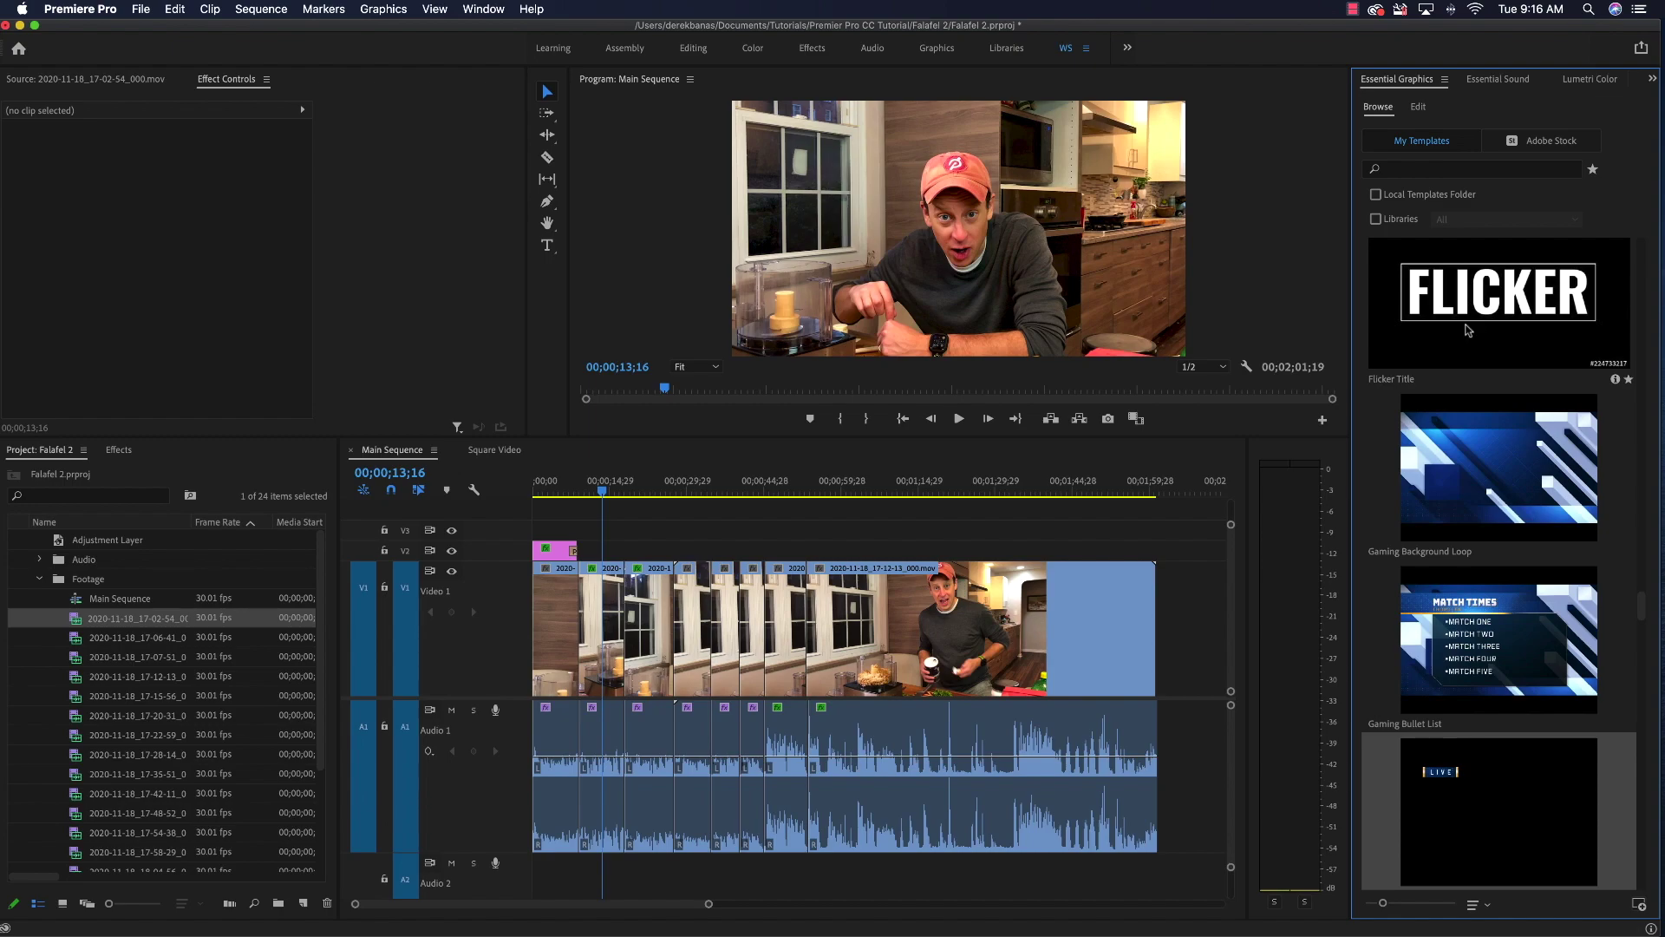
pyautogui.press('`')
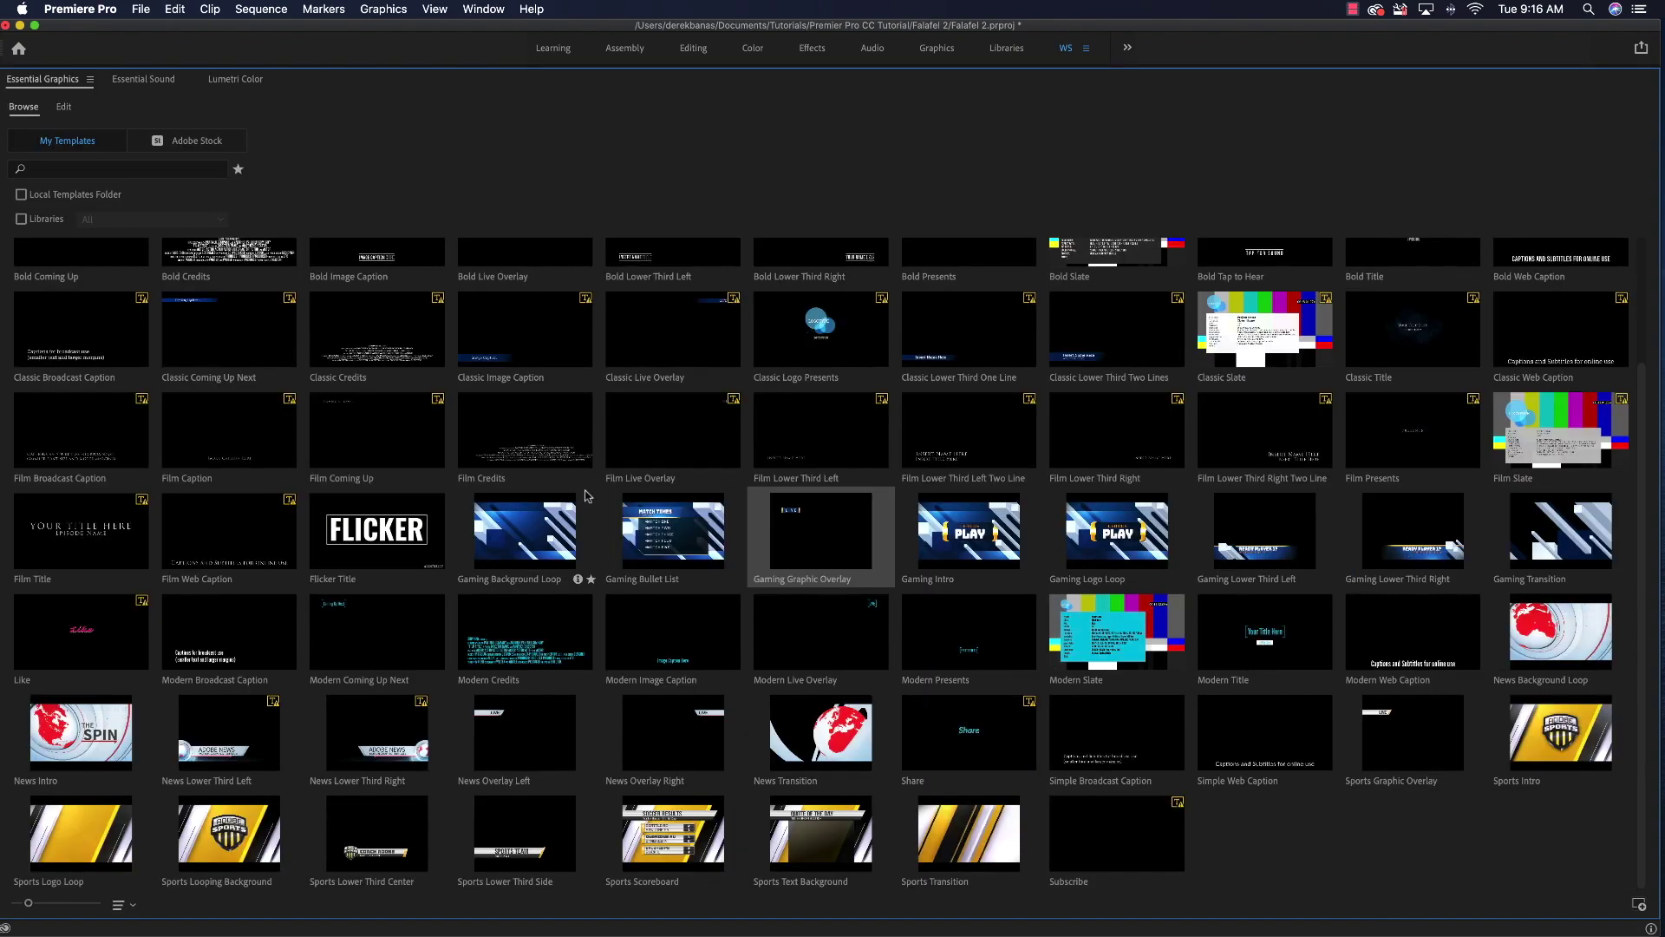
pyautogui.scroll(1, 127, 388)
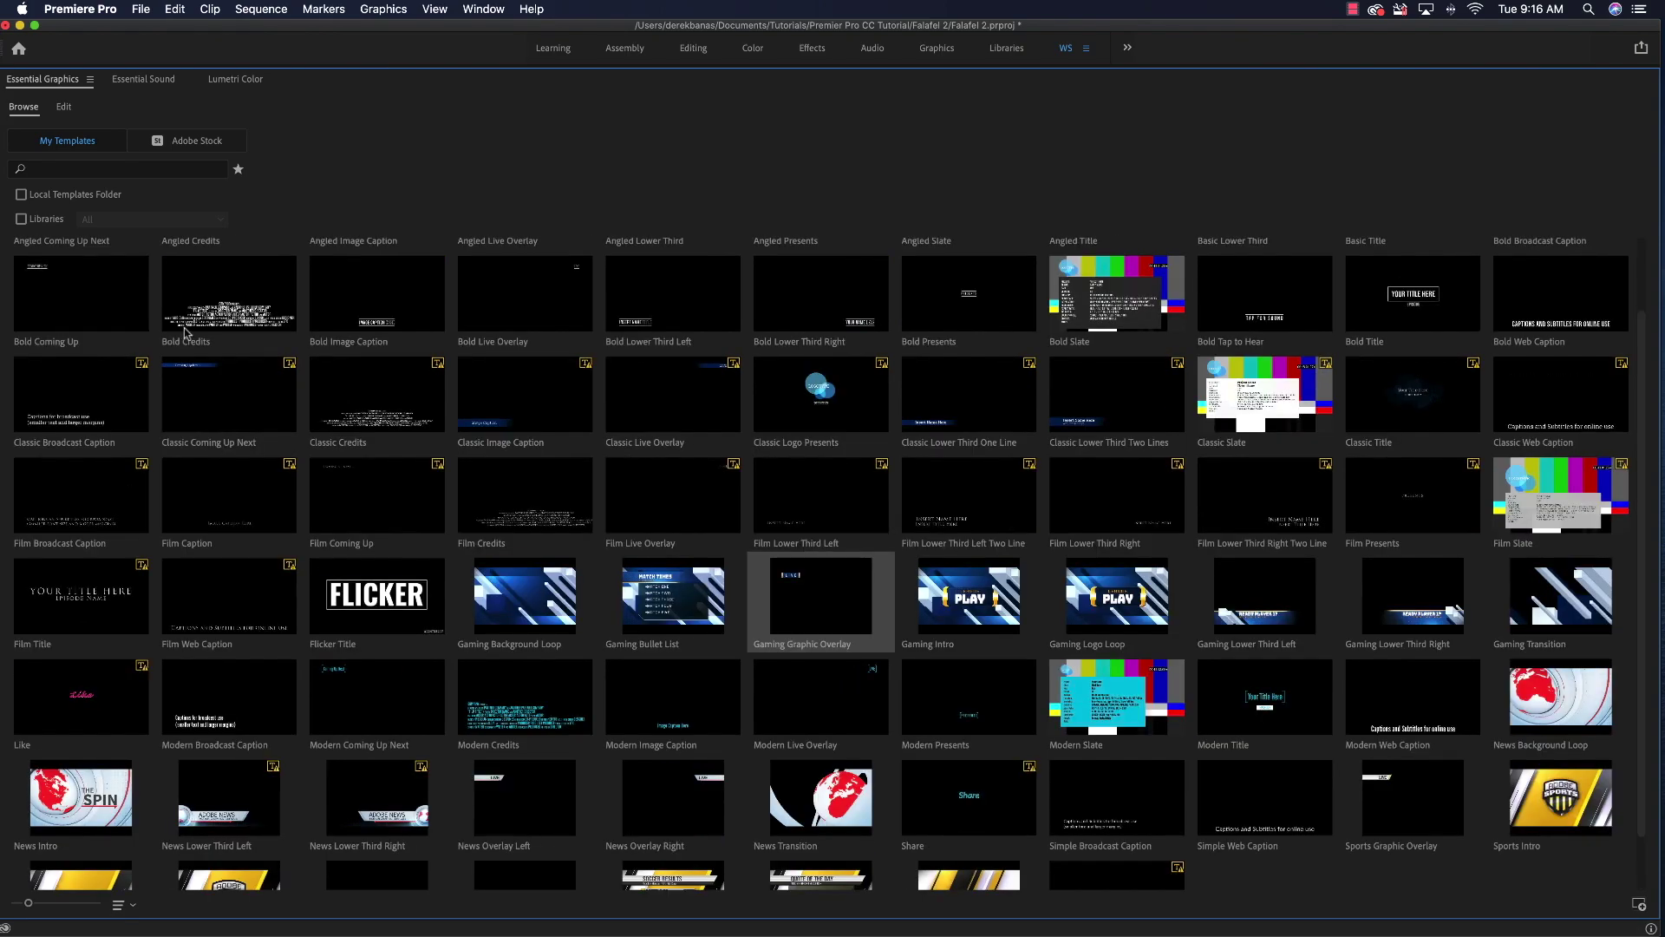
pyautogui.scroll(1, 184, 333)
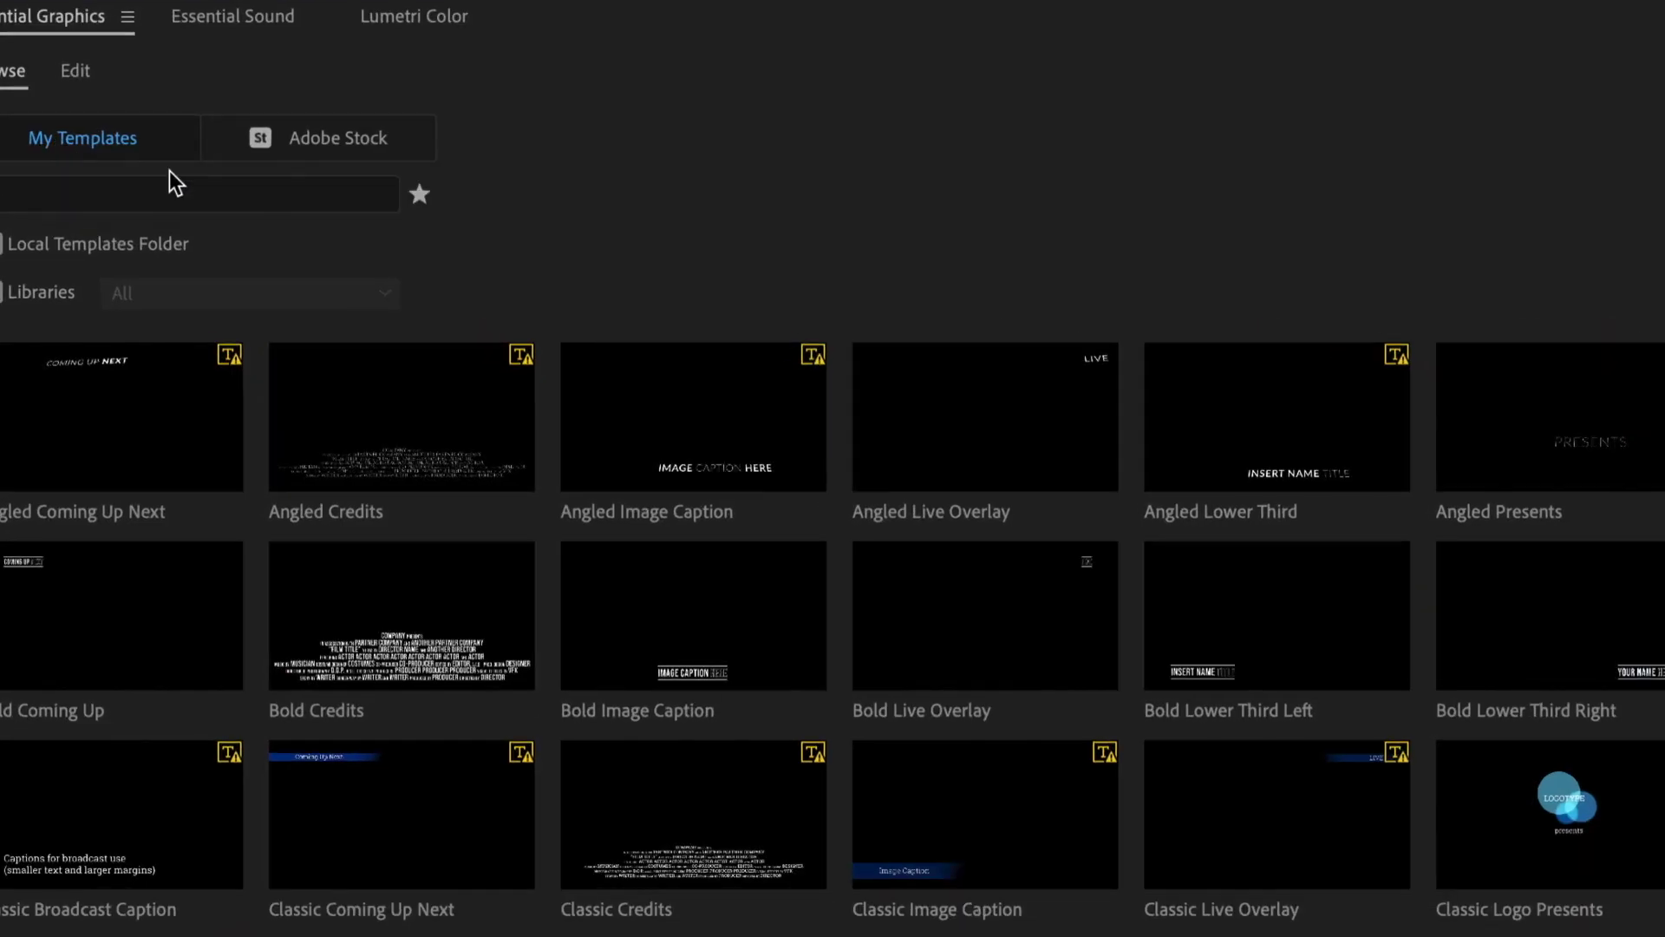
pyautogui.click(315, 139)
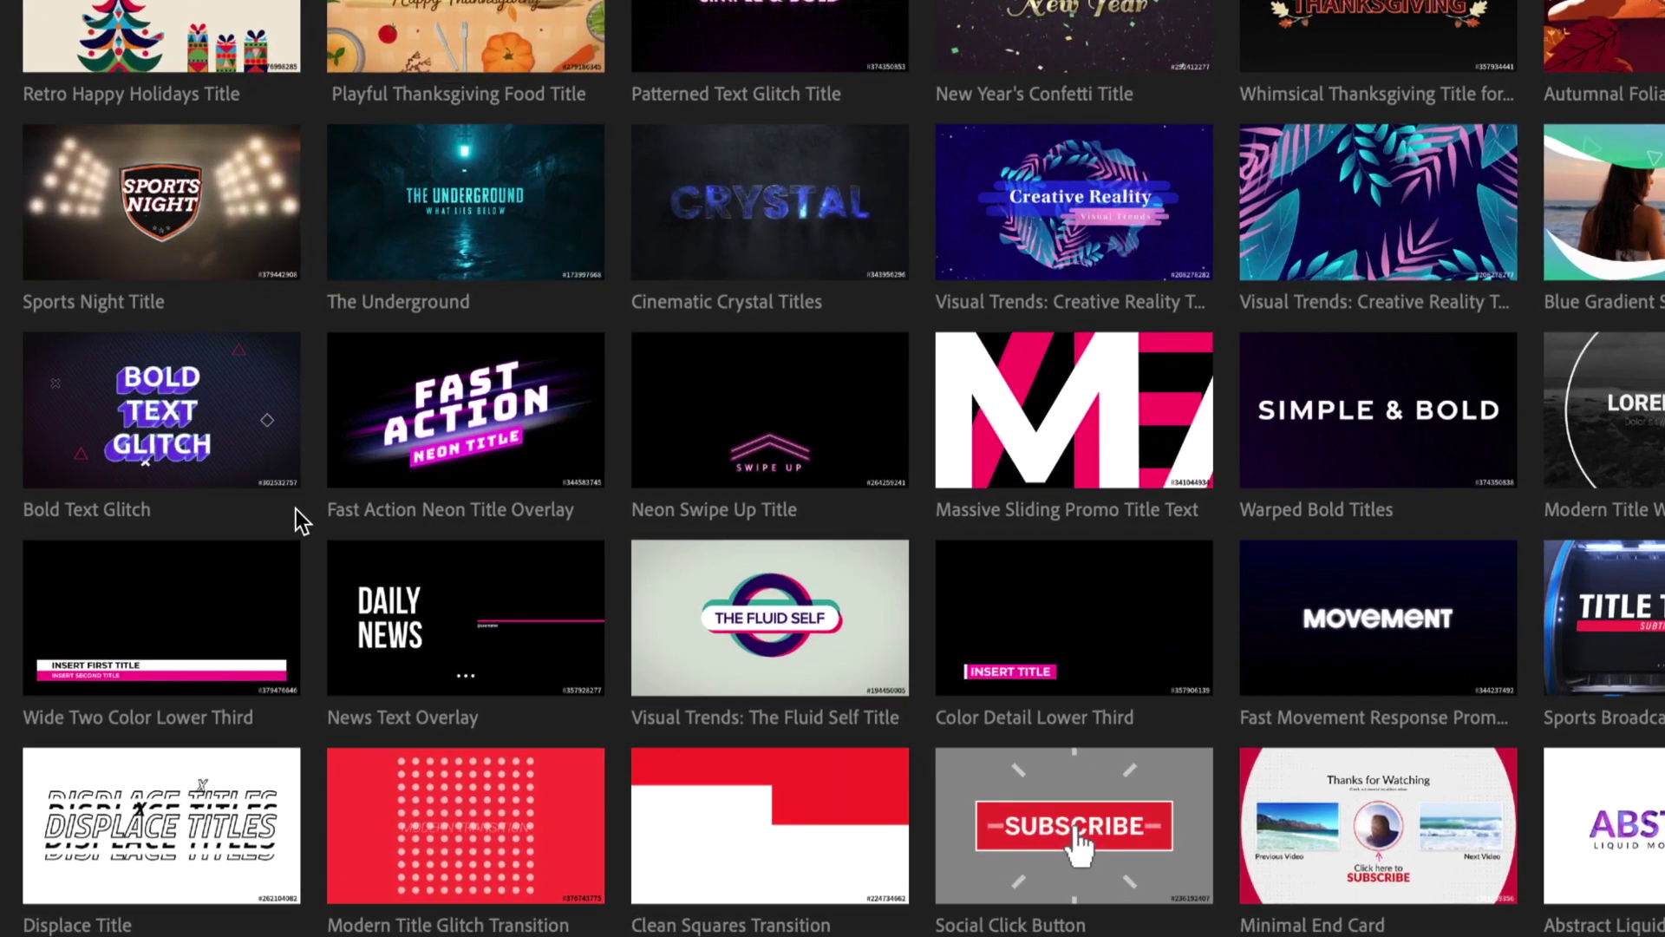
pyautogui.click(472, 411)
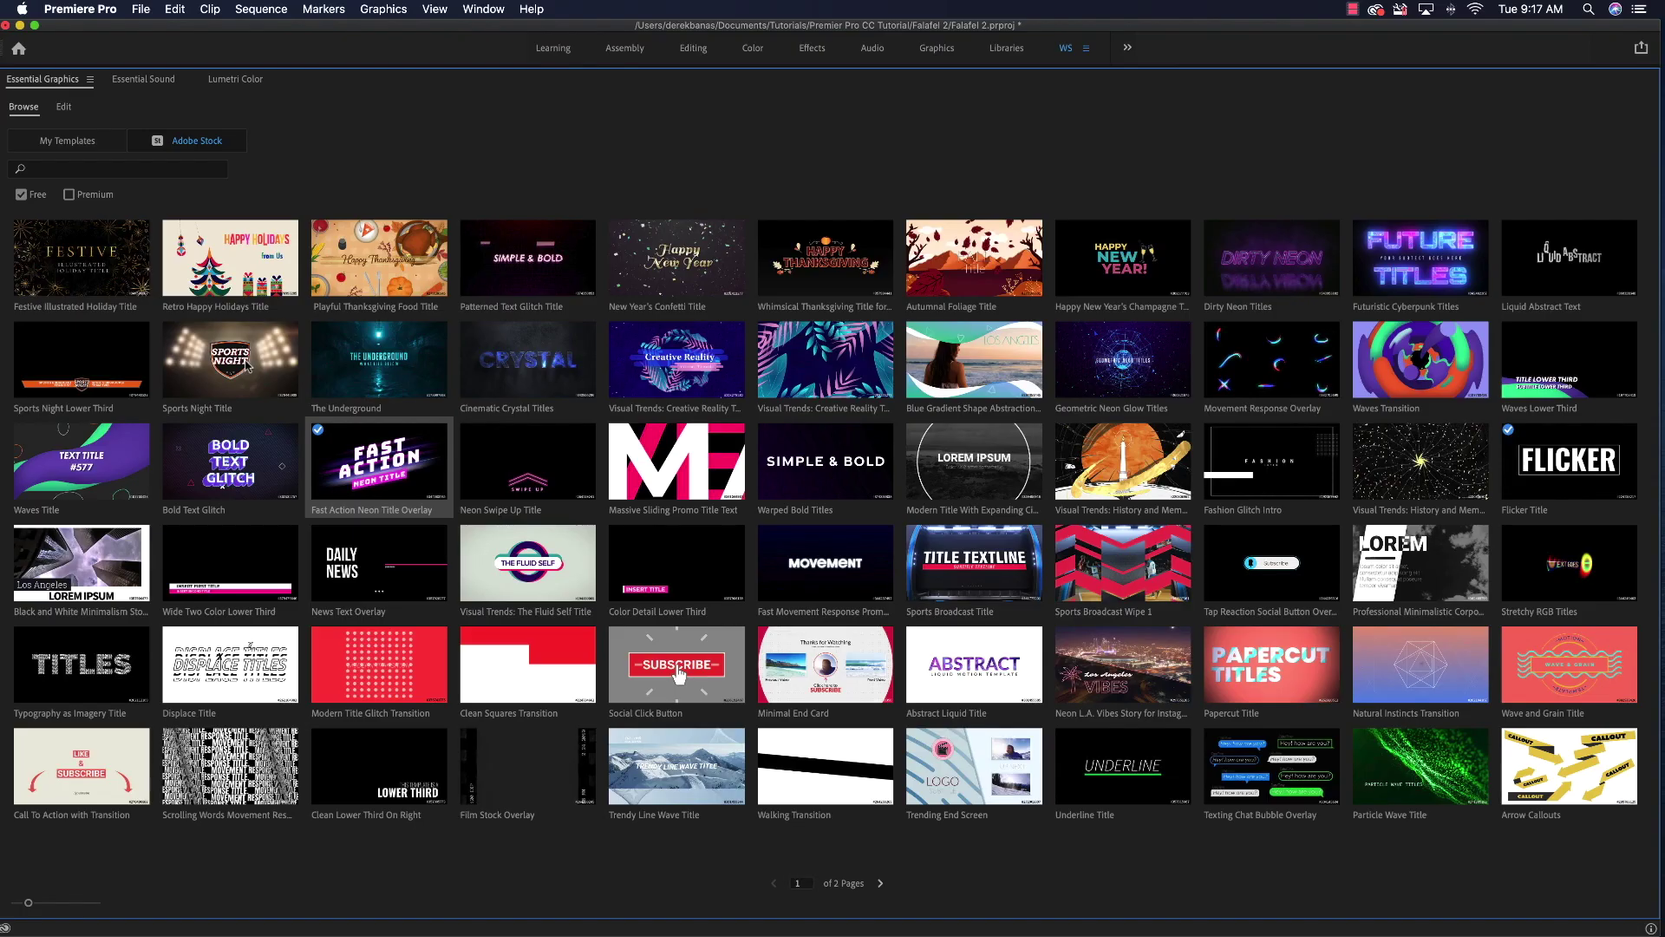
# Step: Place the Fast Action Neon Title Overlay from the installed templates on track V2, right after the existing graphic
pyautogui.click(65, 141)
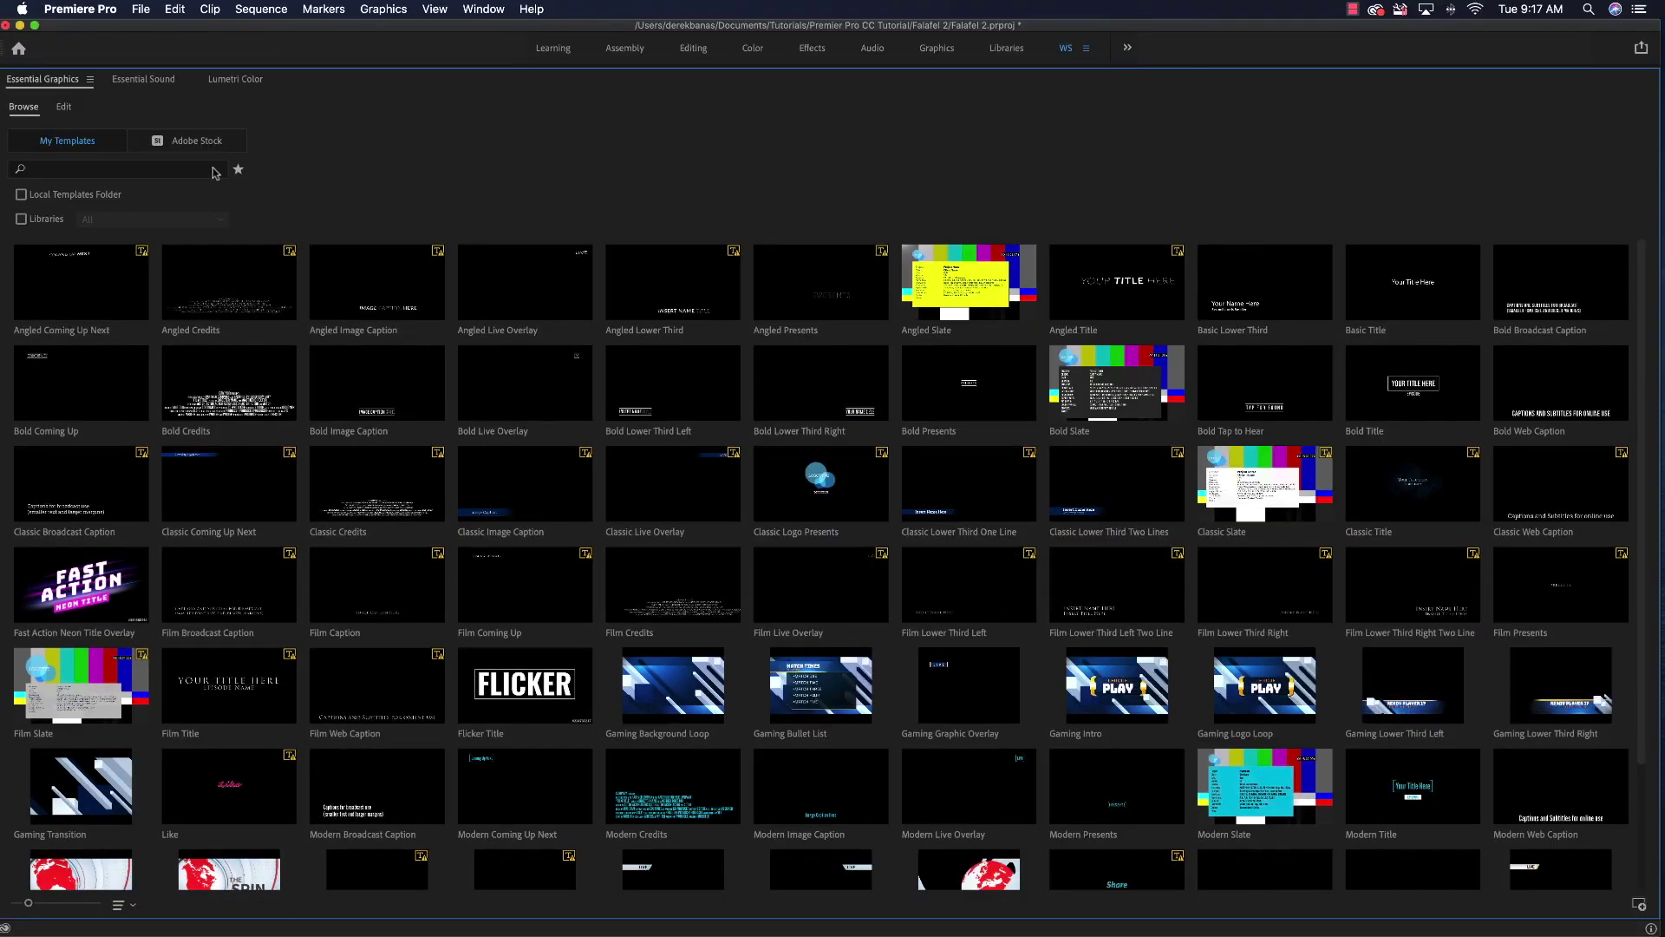
pyautogui.press('`')
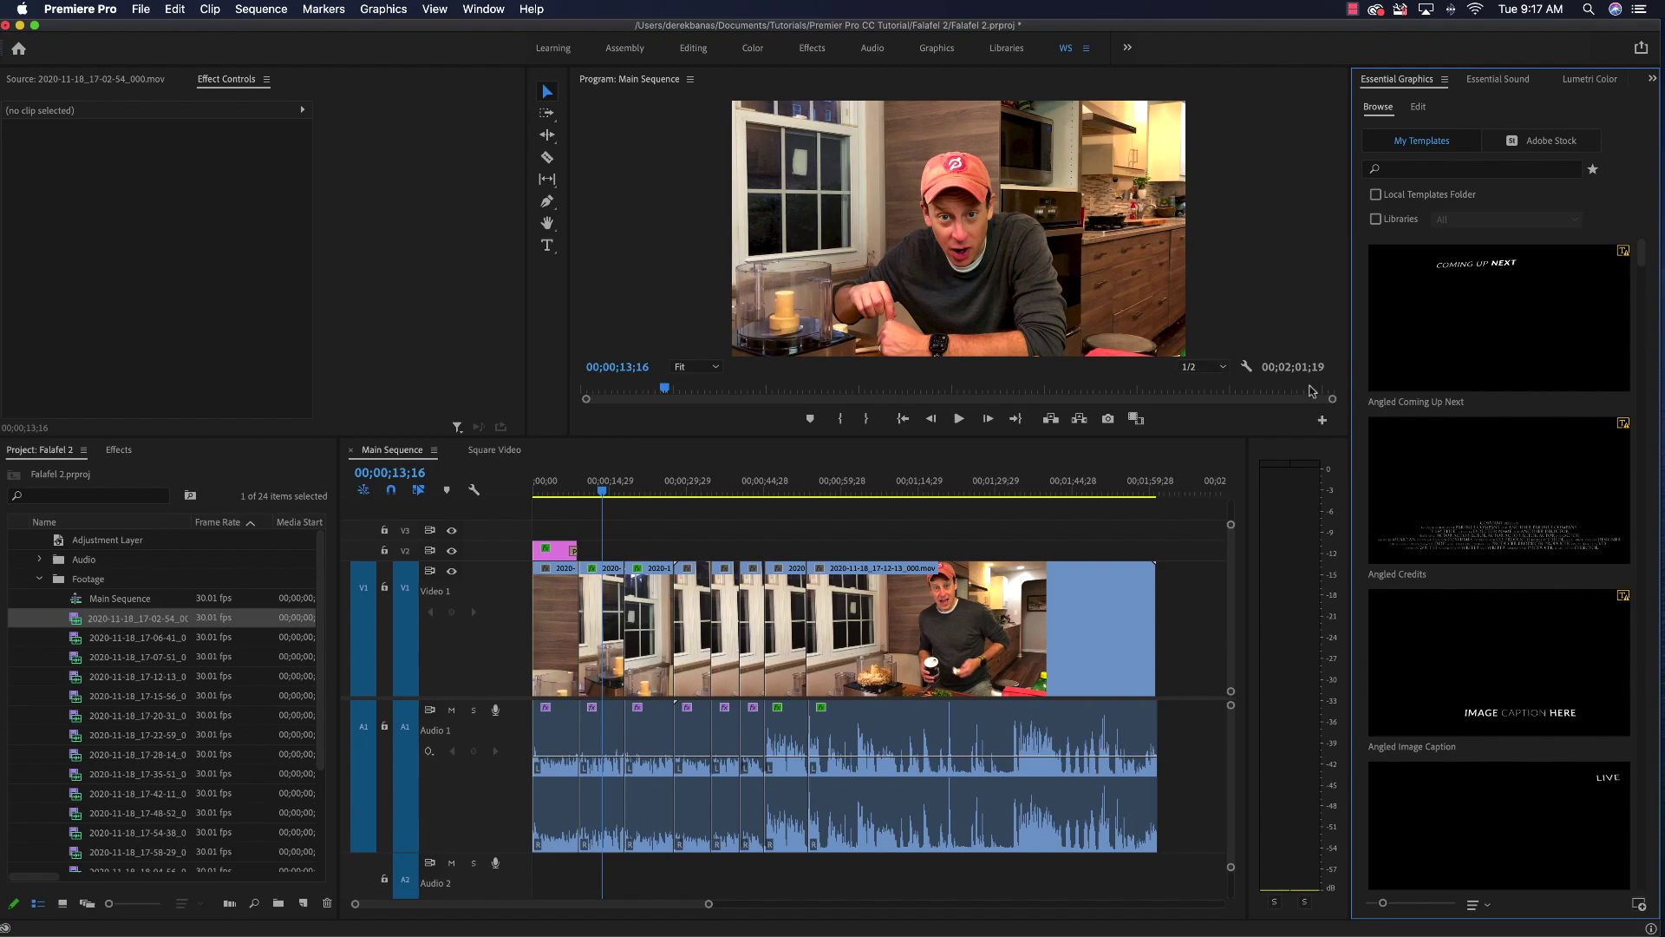
pyautogui.scroll(-10, 1474, 564)
pyautogui.scroll(-8, 1472, 579)
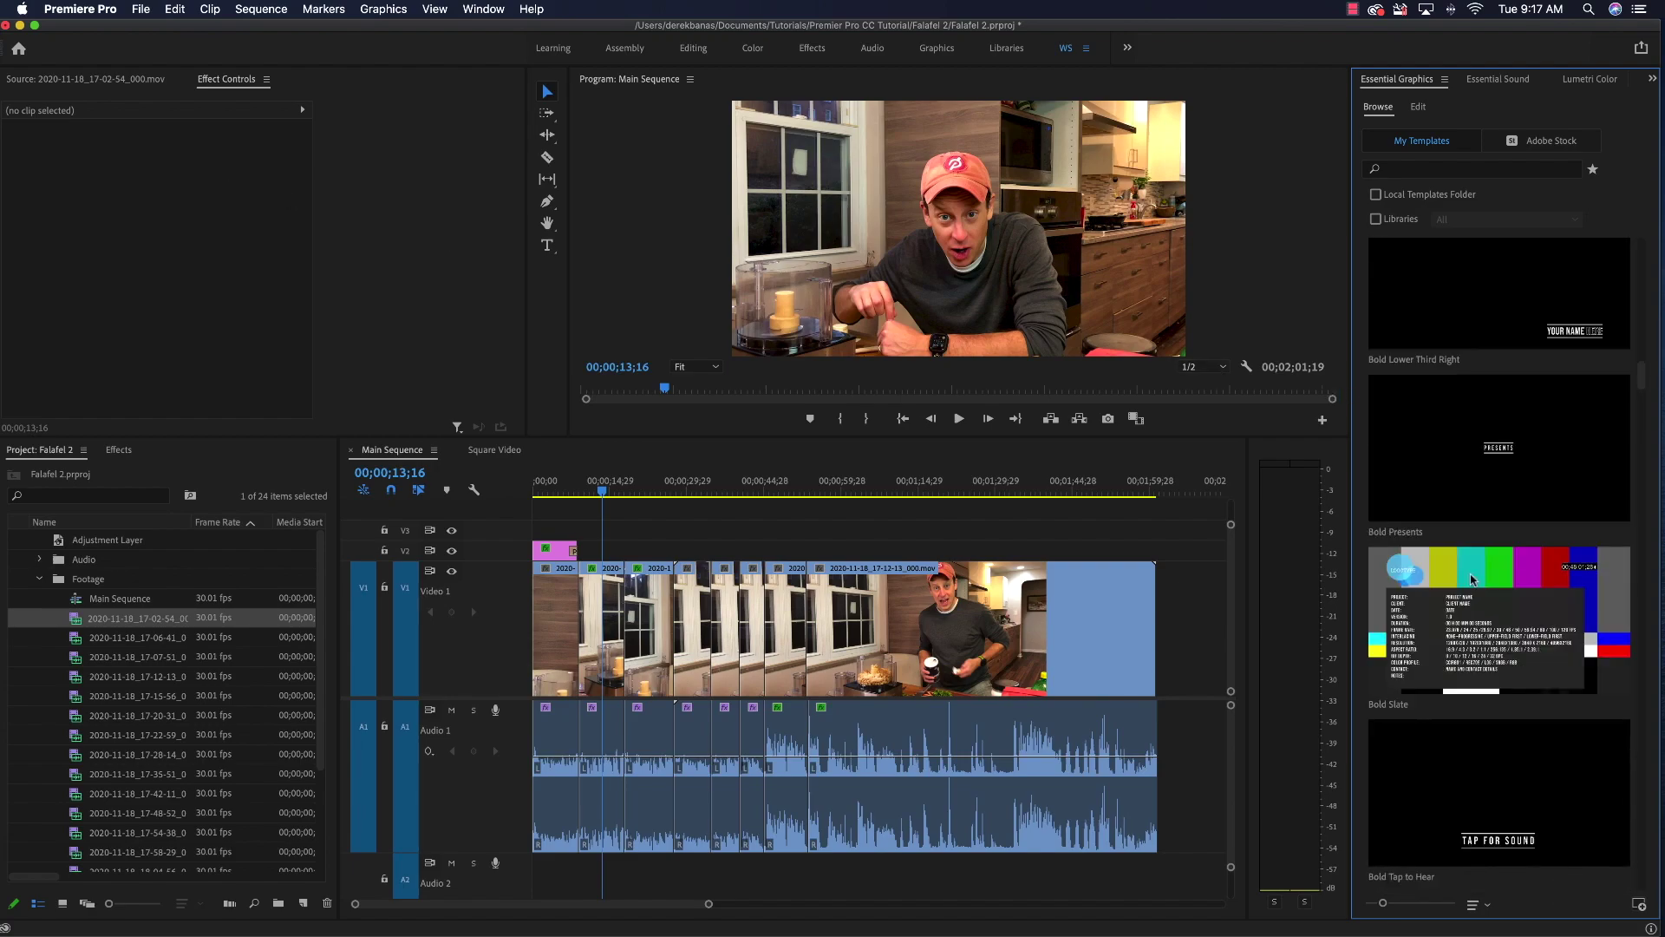
pyautogui.scroll(-10, 1471, 580)
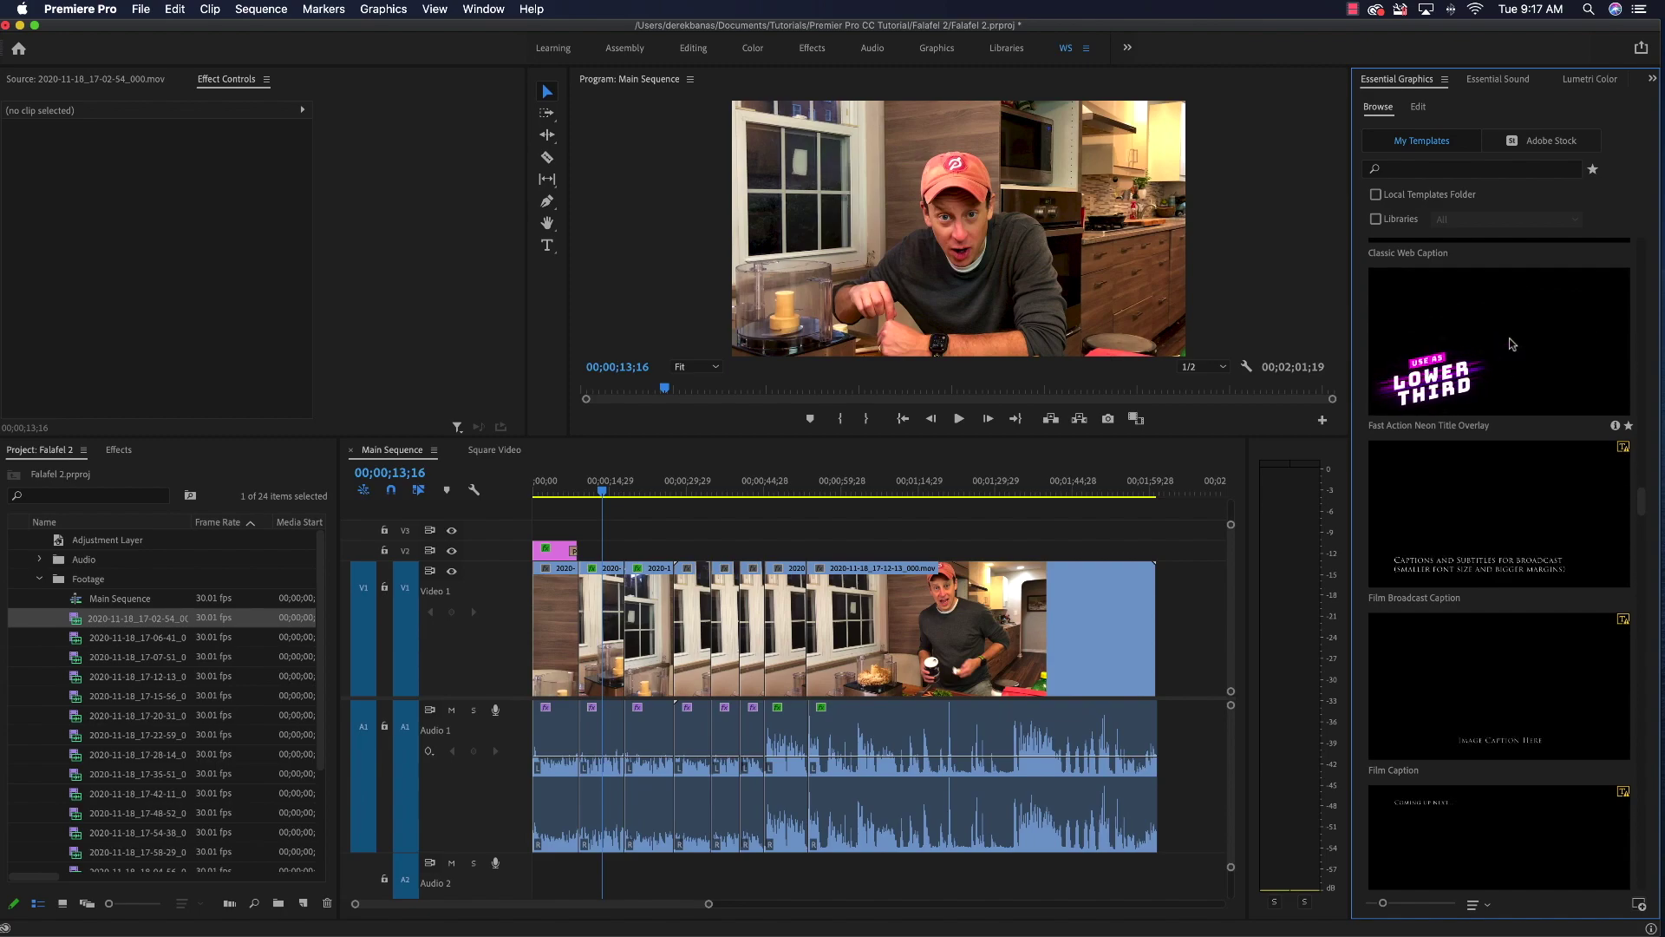
pyautogui.click(1399, 356)
pyautogui.moveTo(827, 476); pyautogui.dragTo(584, 548)
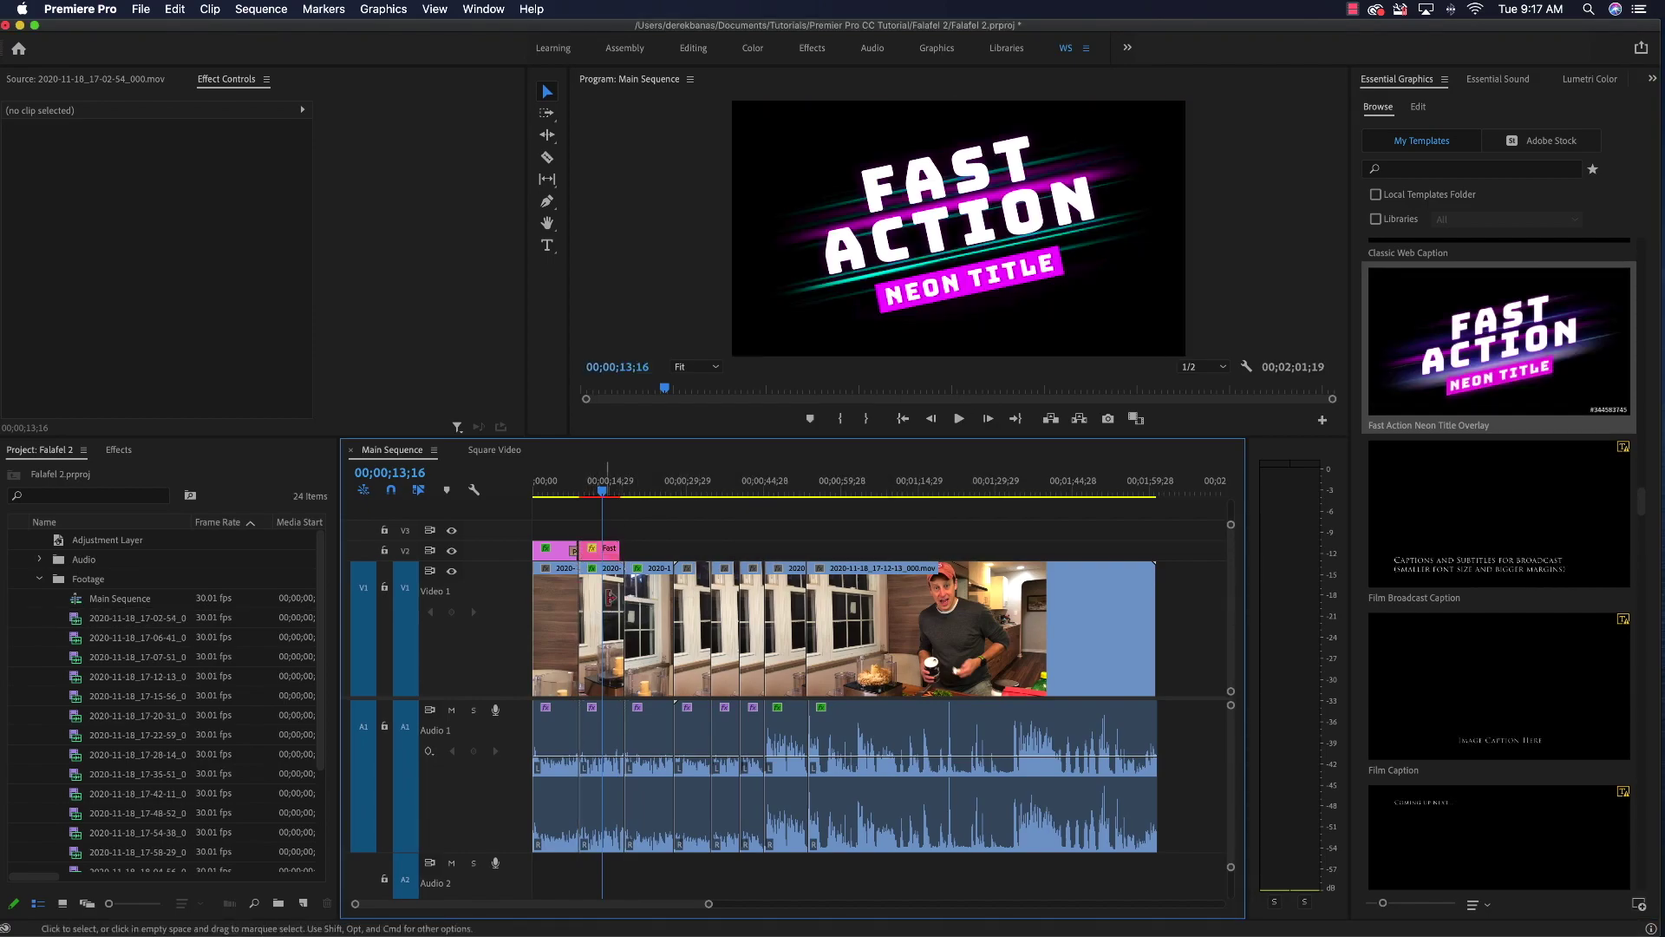
# Step: Play the Main Sequence from just before the neon title overlay to preview its animation
pyautogui.moveTo(602, 491); pyautogui.dragTo(566, 493)
pyautogui.press('space')
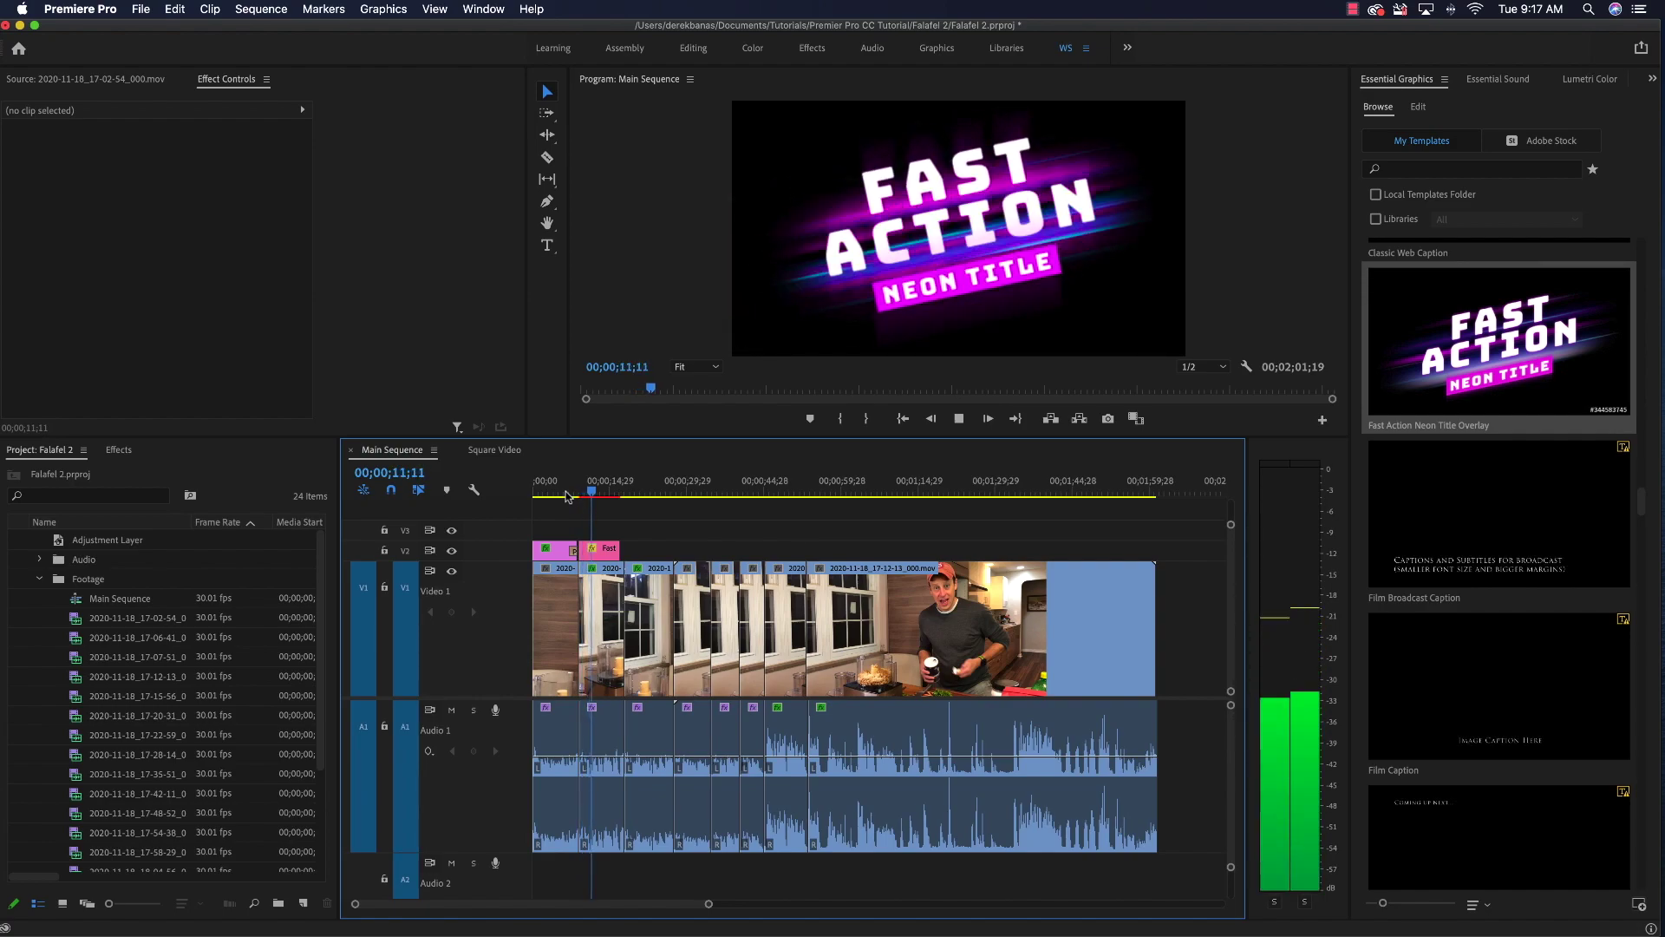
pyautogui.press('space')
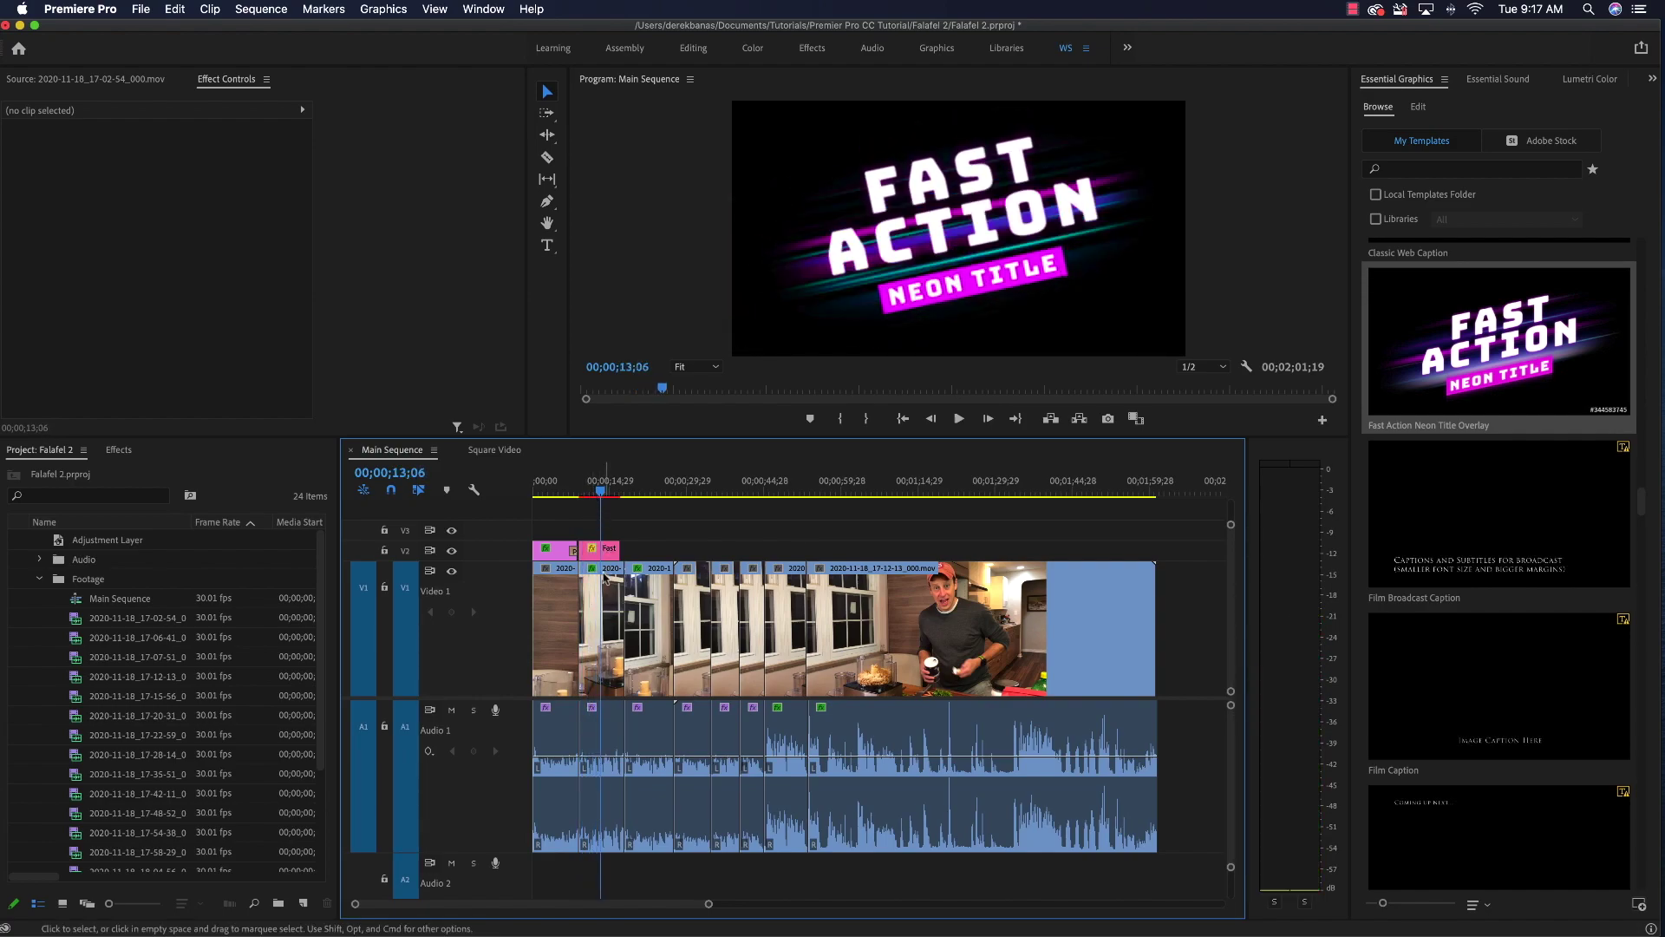
# Step: Delete the neon title overlay from track V2 and return to the installed graphics templates
pyautogui.click(603, 551)
pyautogui.press('Delete')
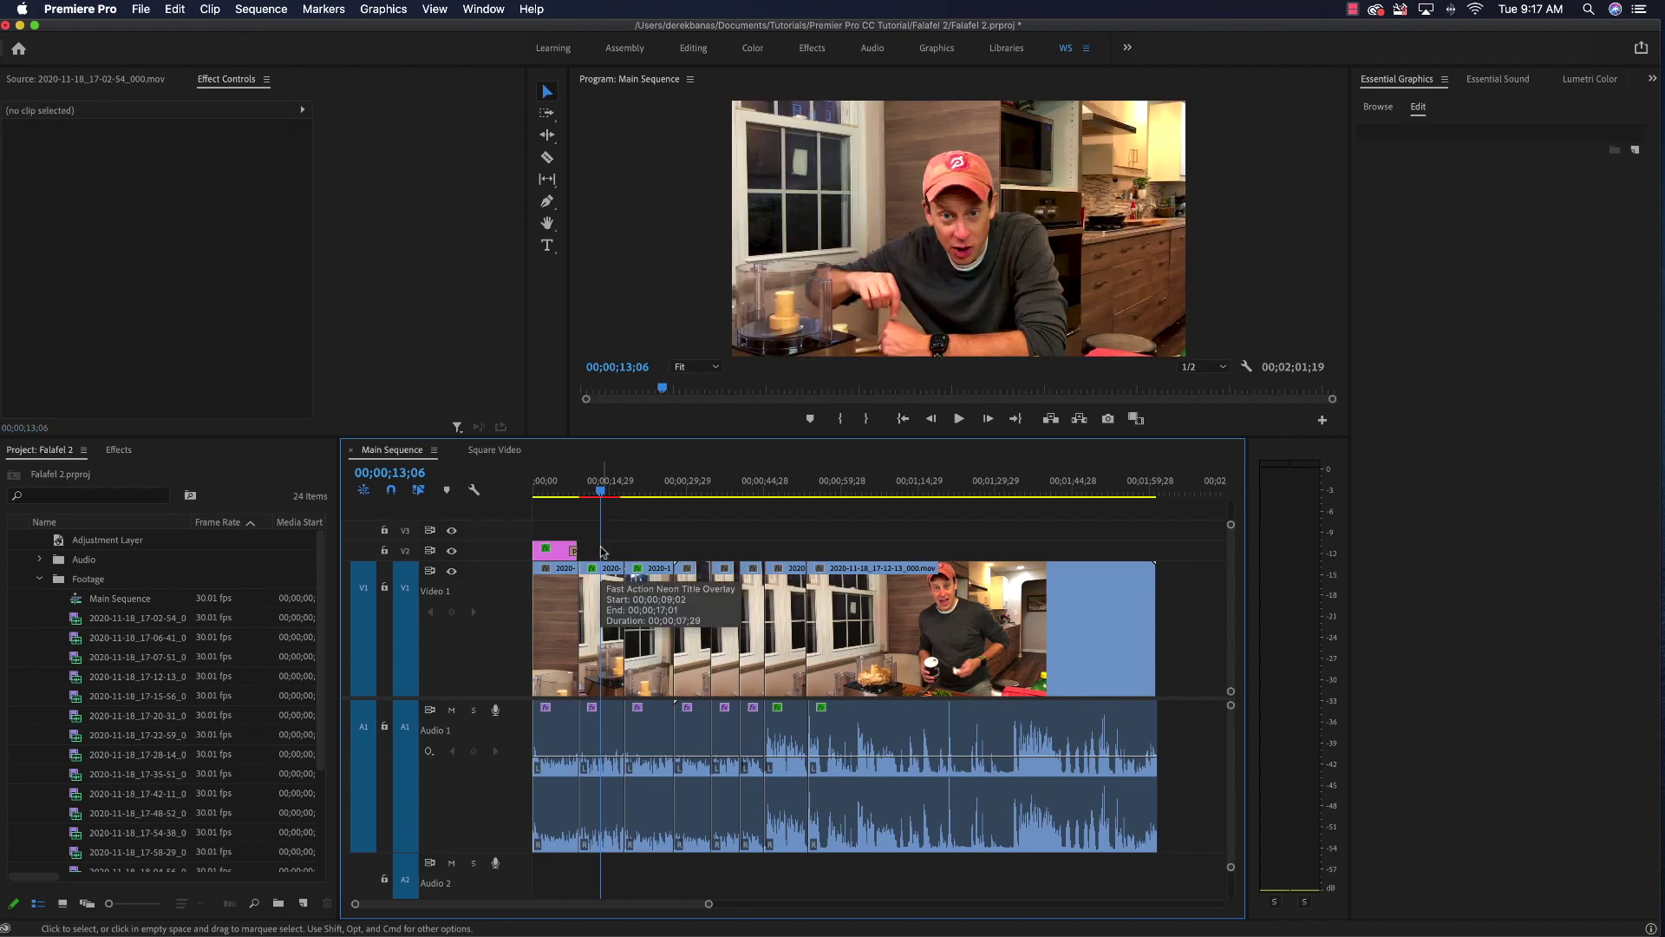
pyautogui.click(1378, 106)
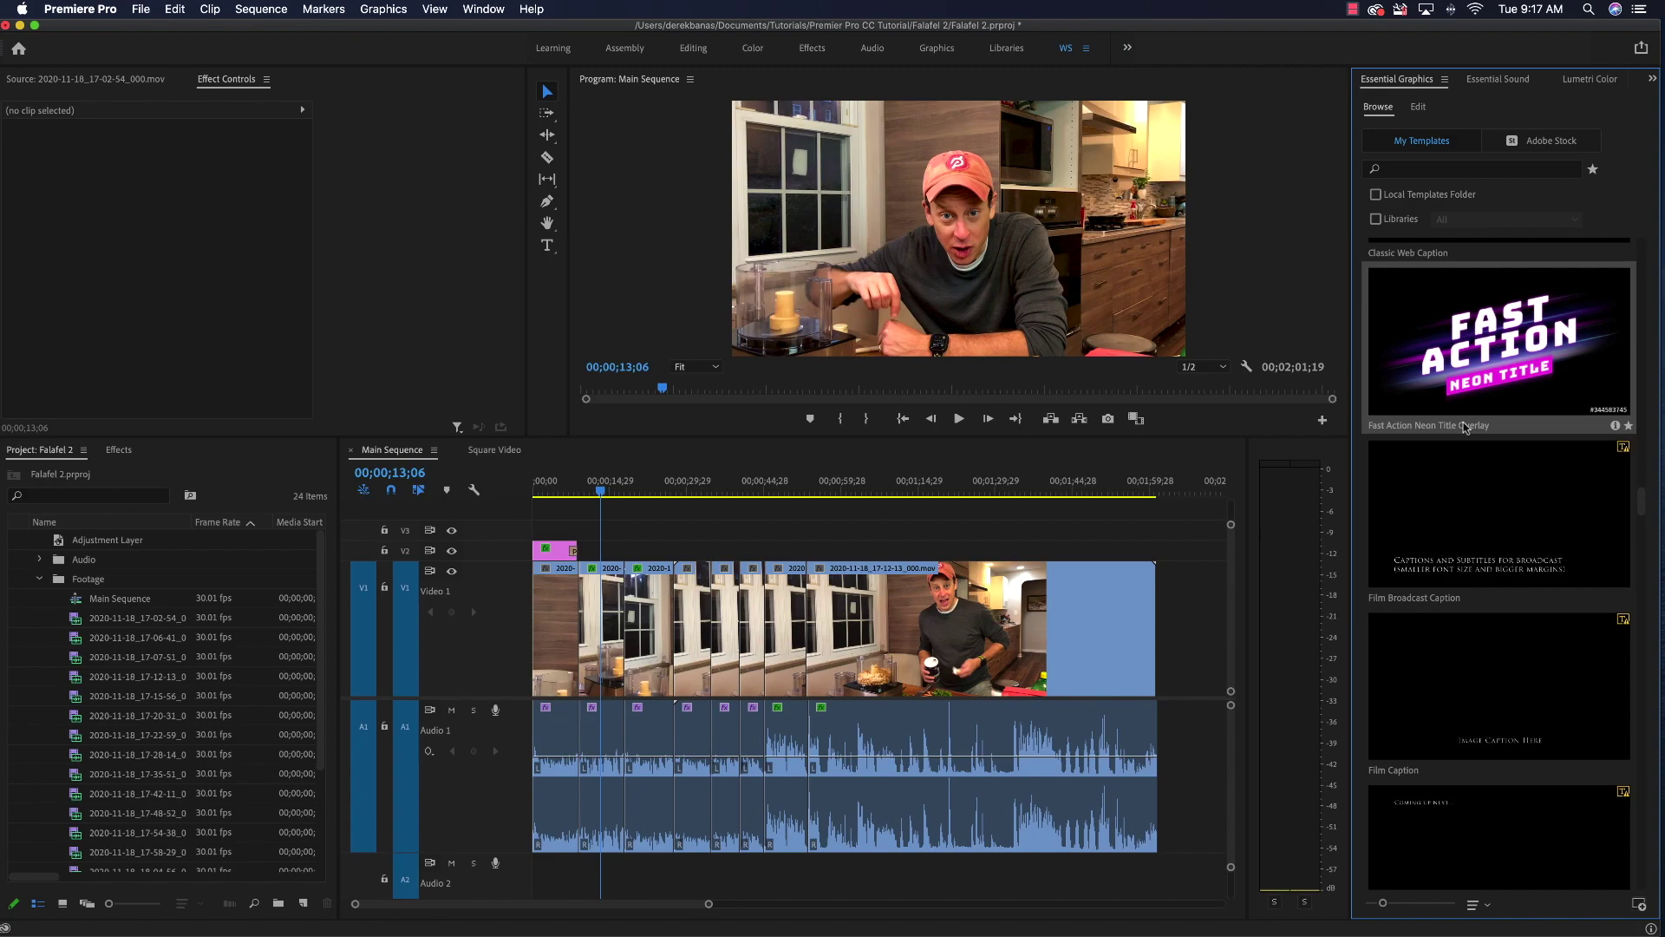
# Step: Place the Gaming Graphic Overlay template on track V2, right after the FALAFELS graphic
pyautogui.scroll(-10, 1465, 427)
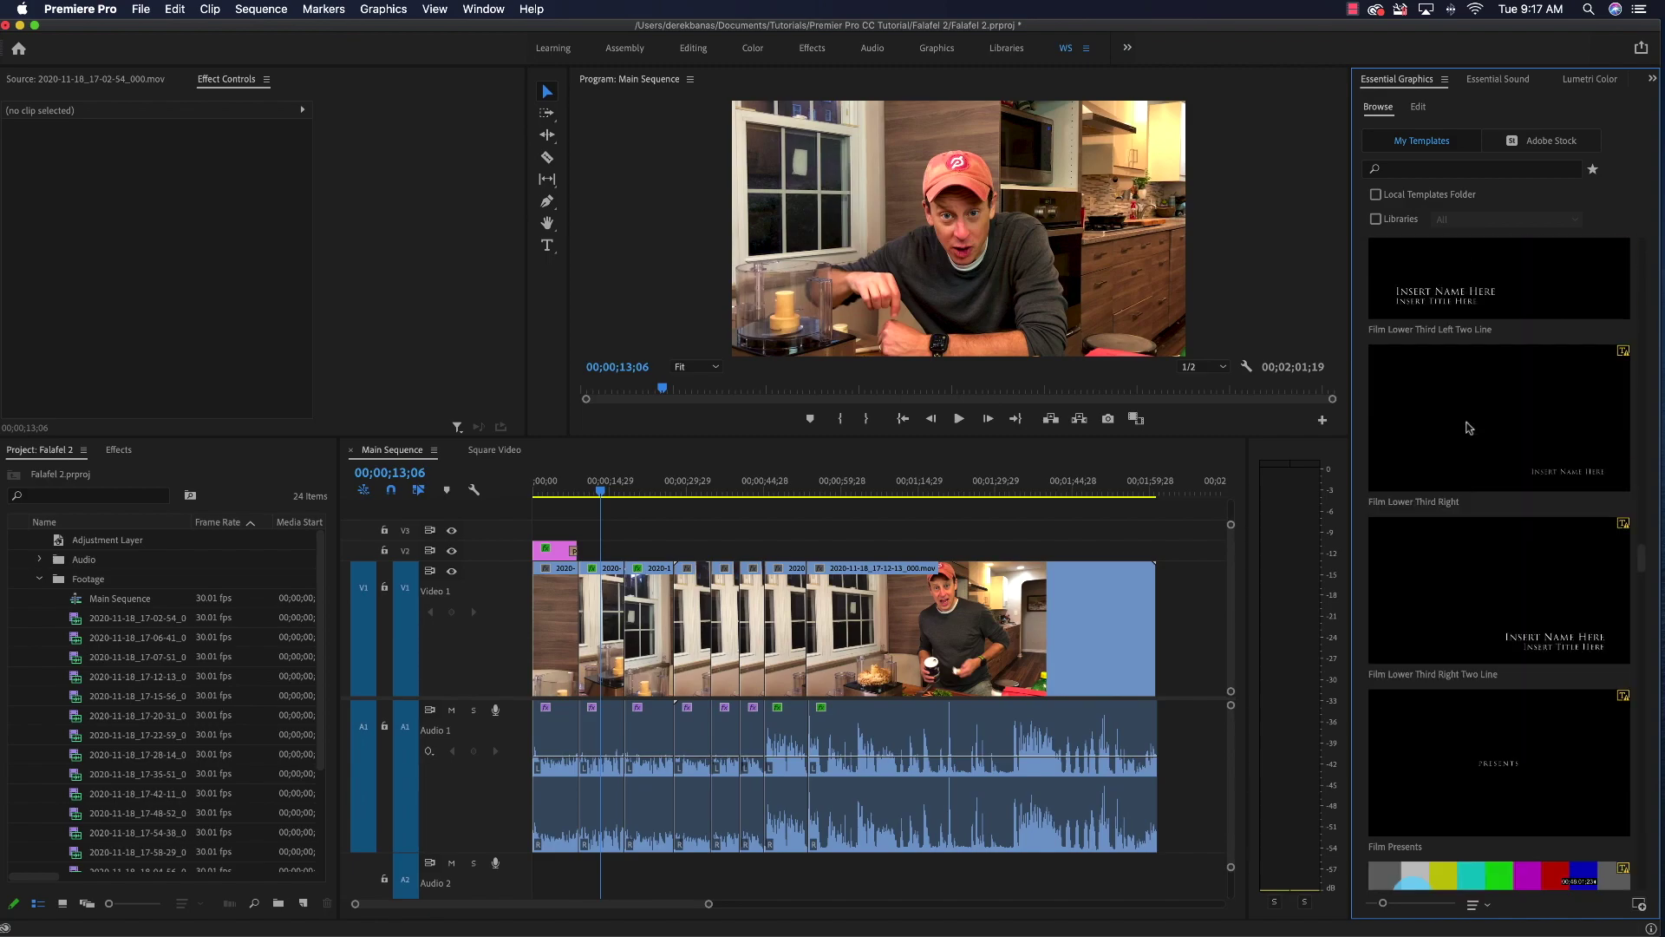
pyautogui.scroll(-10, 1466, 427)
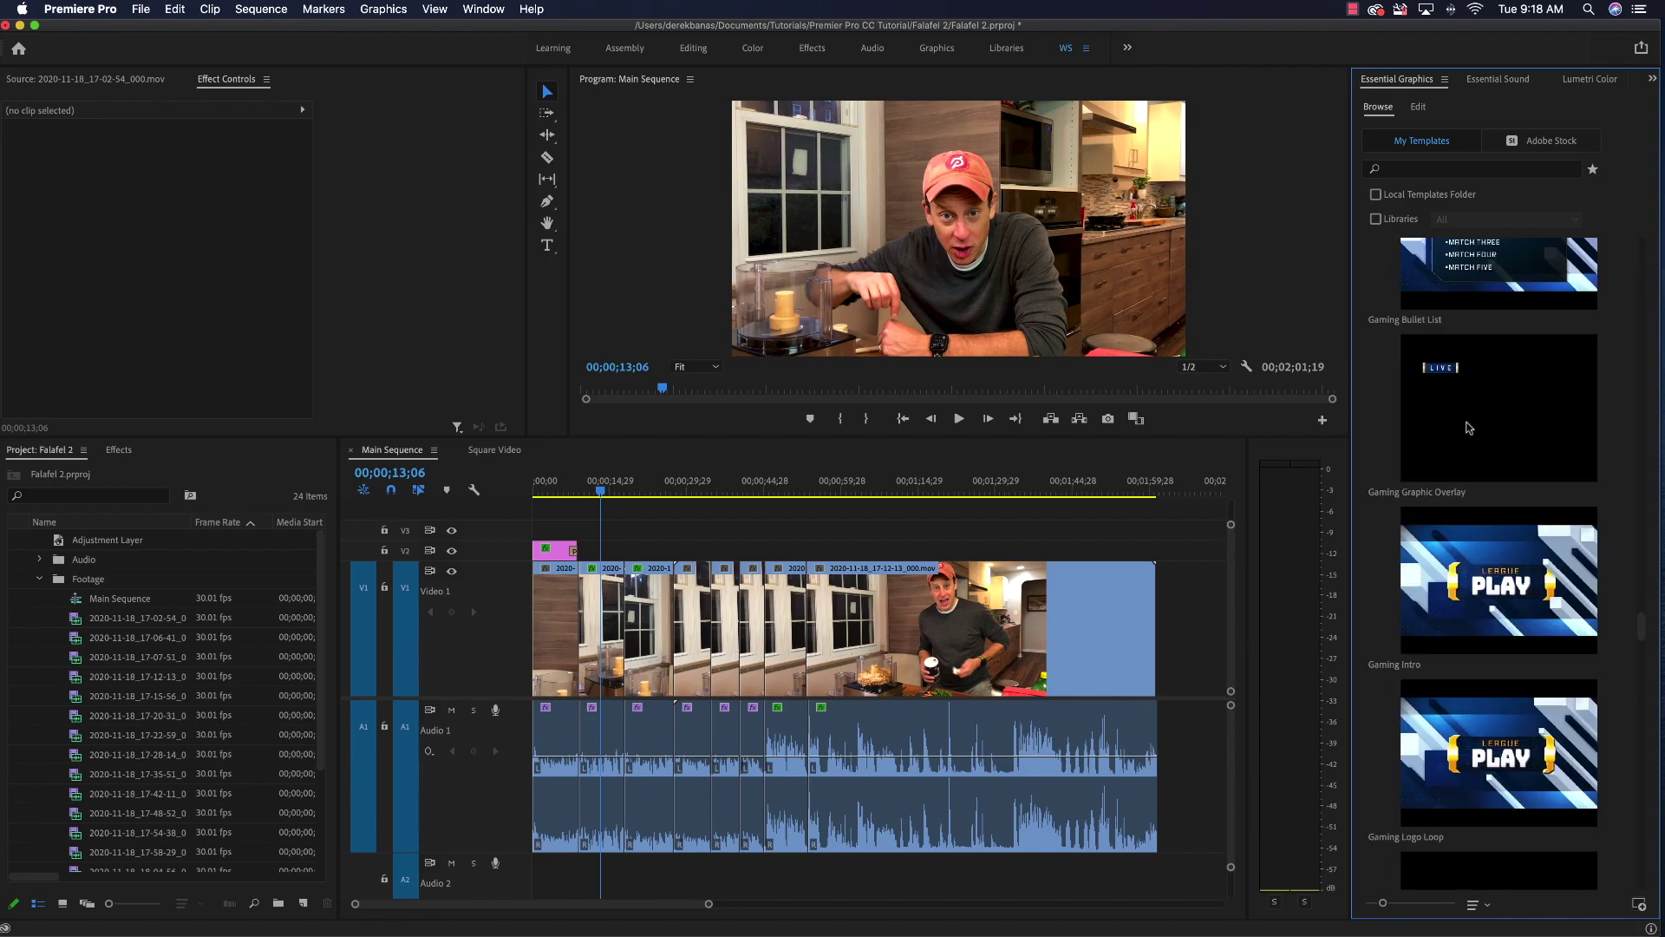
pyautogui.moveTo(1483, 410); pyautogui.dragTo(593, 555)
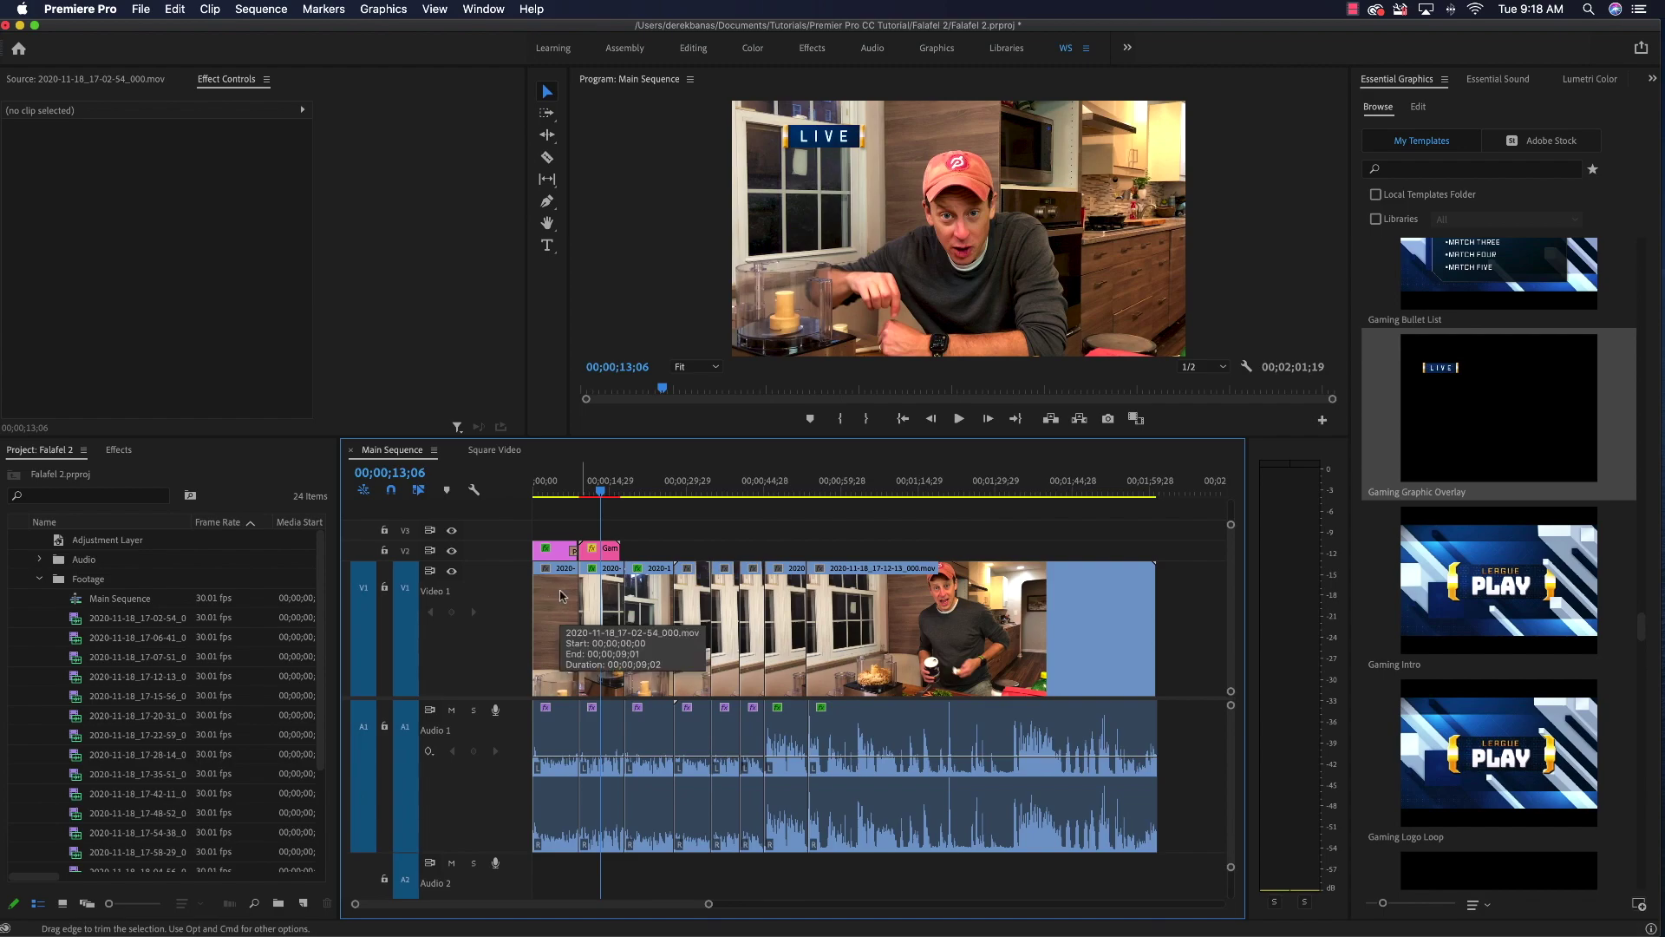
# Step: Change the Gaming Graphic Overlay's source text on track V2 to NOT LIVE
pyautogui.press('=')
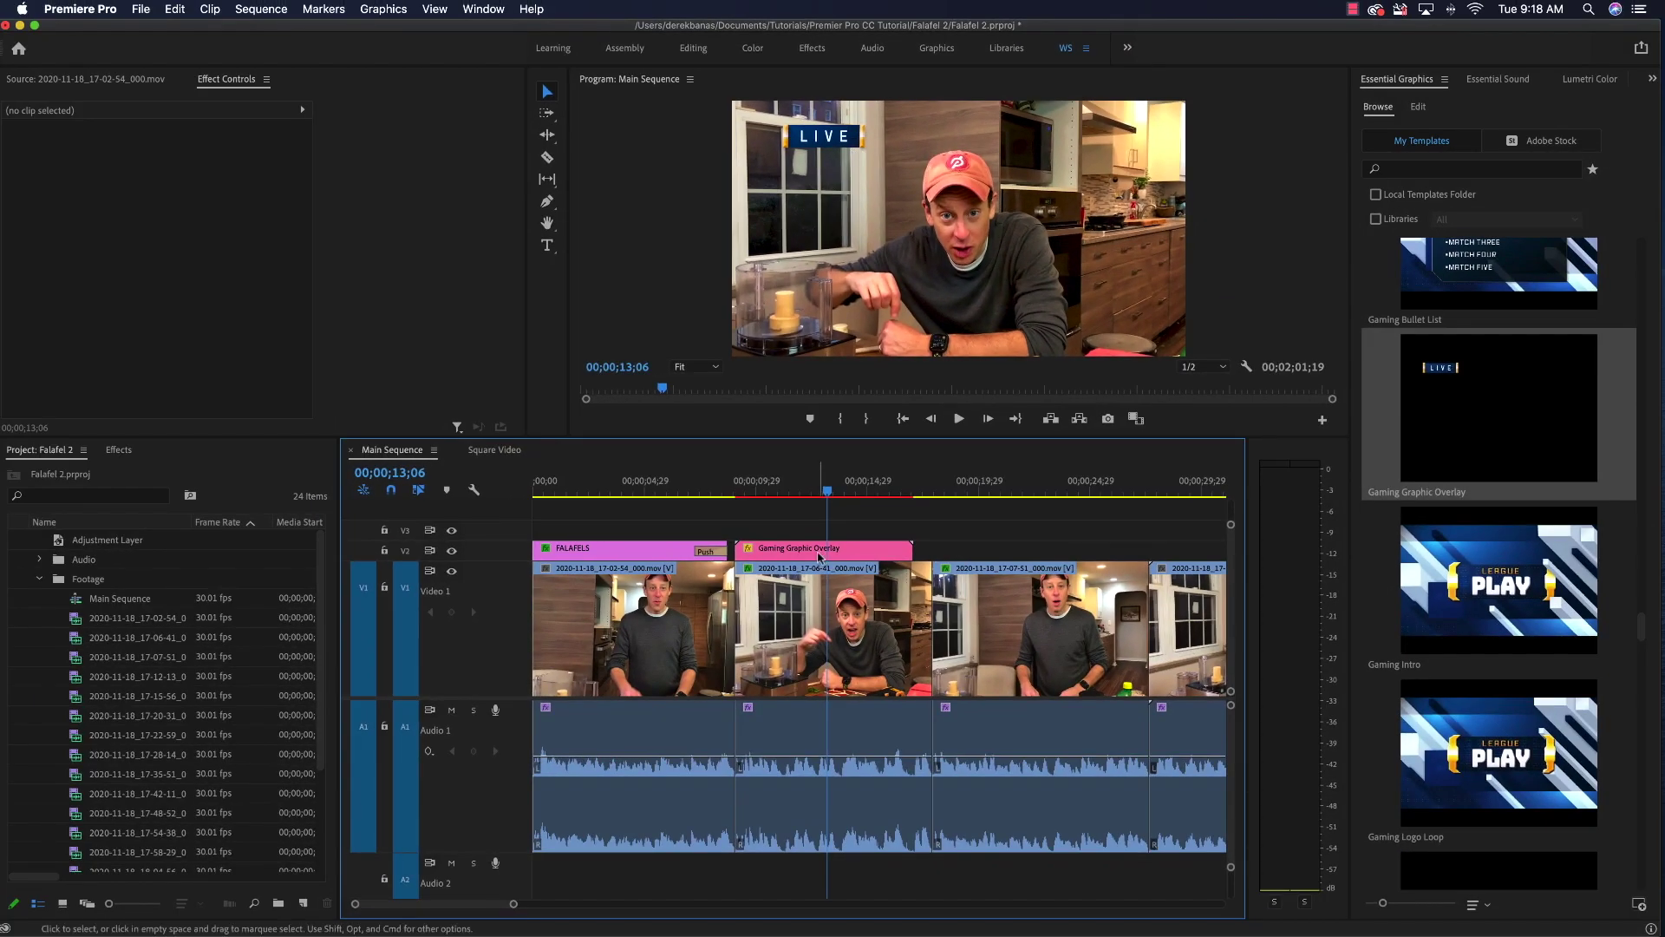
pyautogui.click(1418, 108)
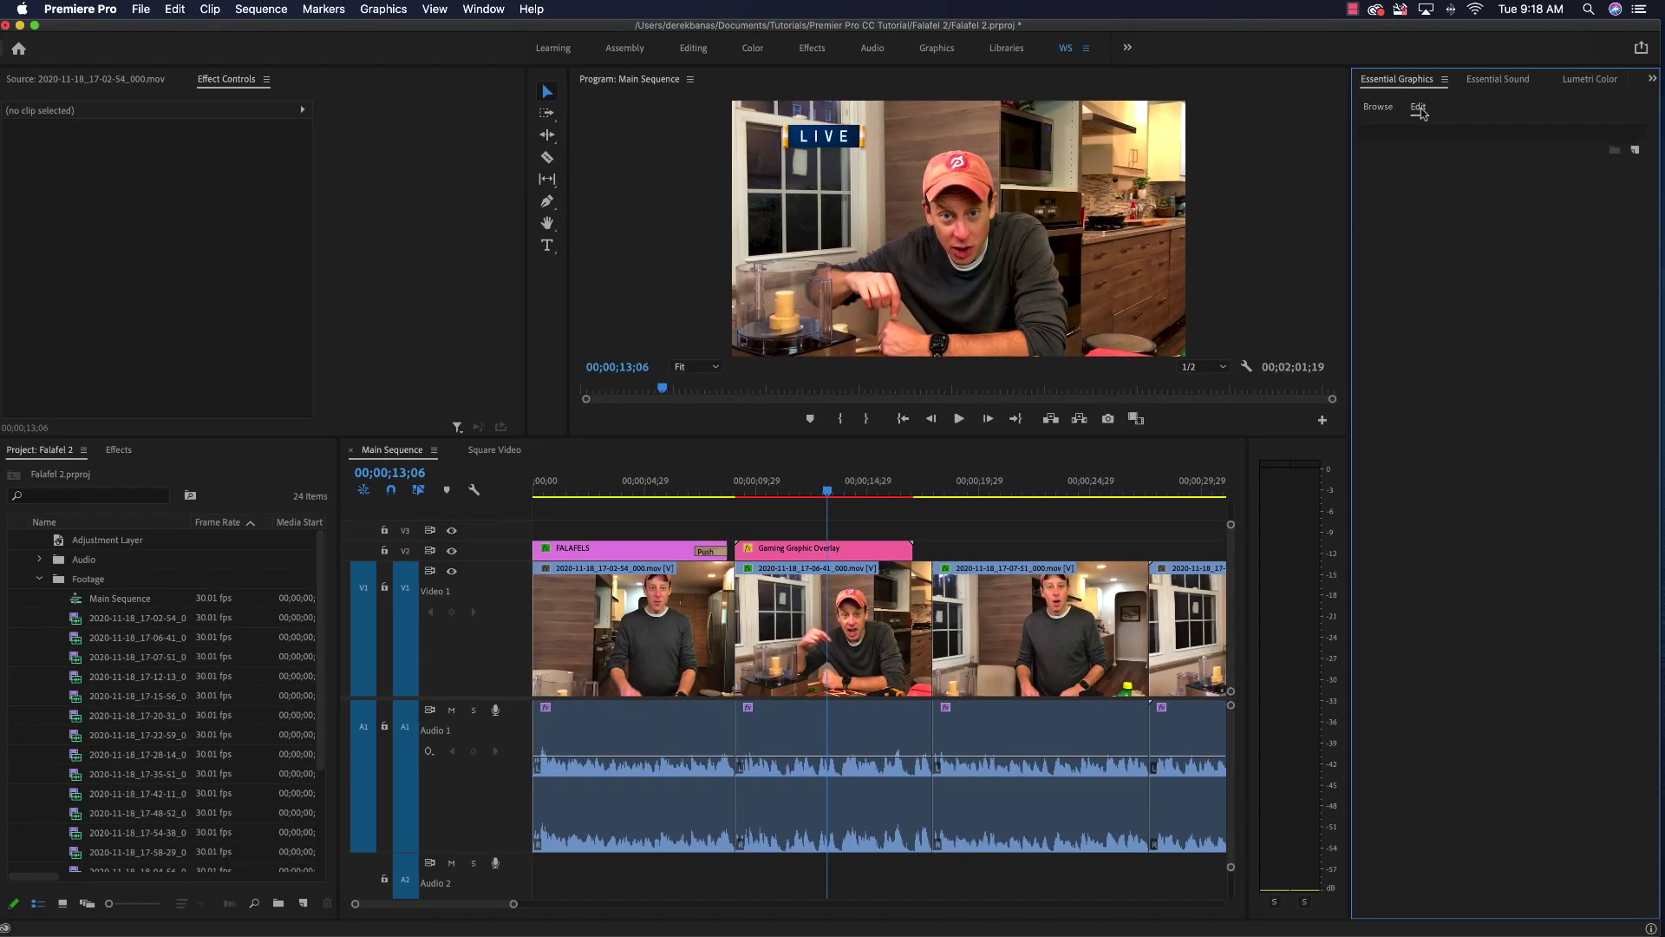
pyautogui.click(860, 552)
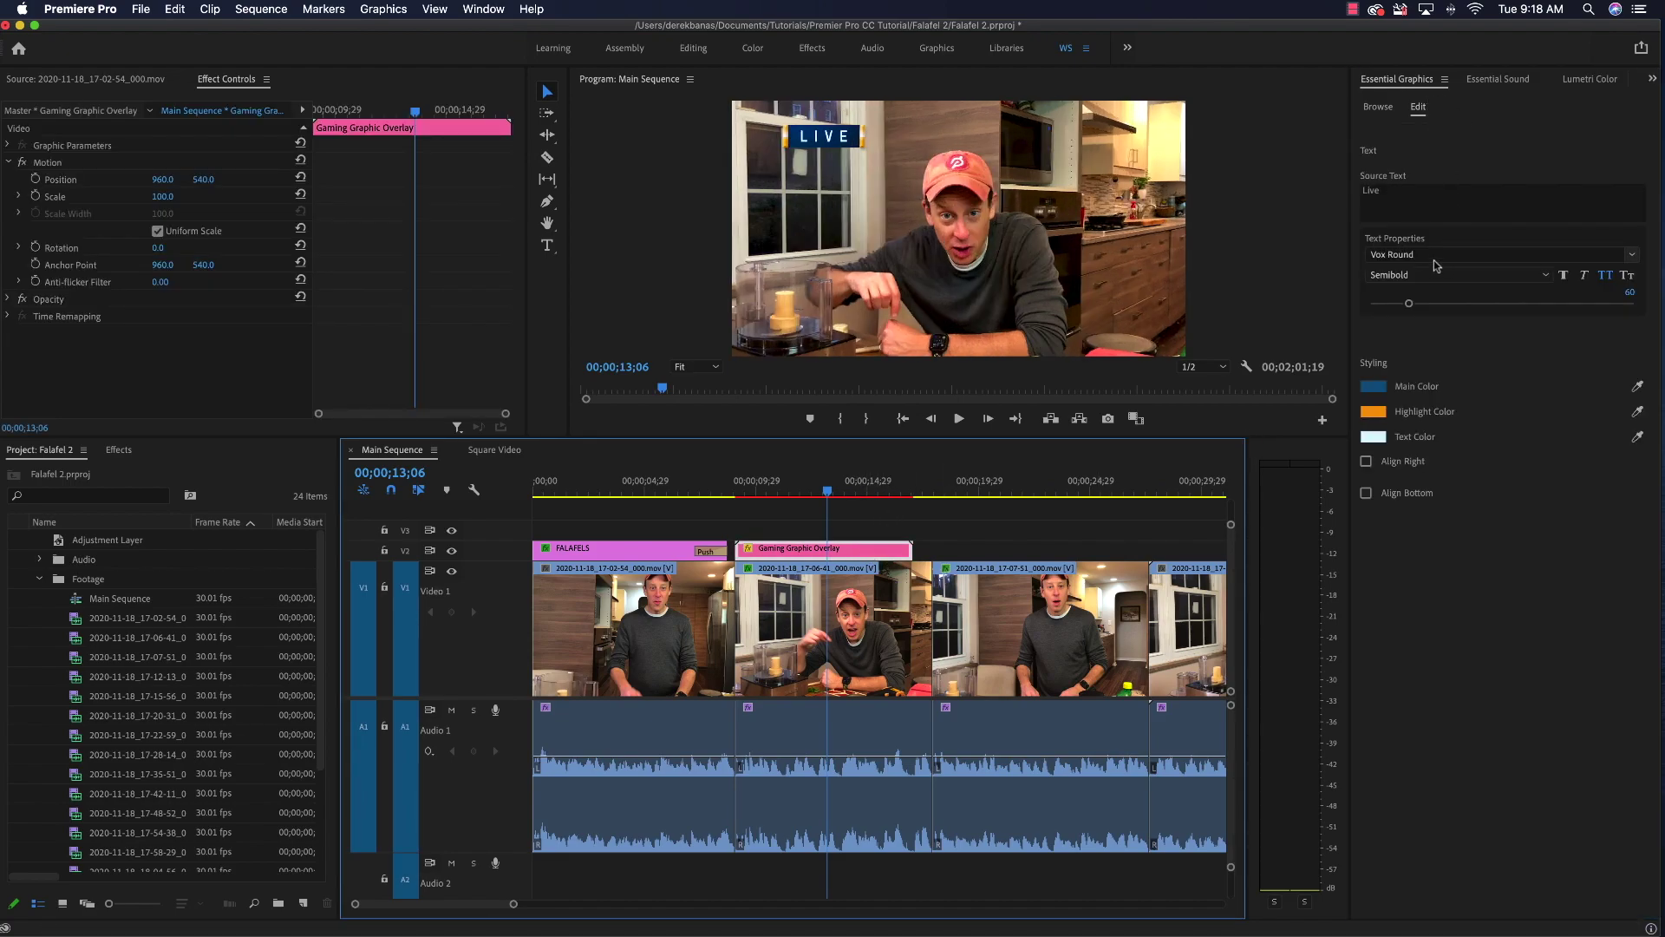
pyautogui.click(1397, 198)
pyautogui.write('NOT LIVE')
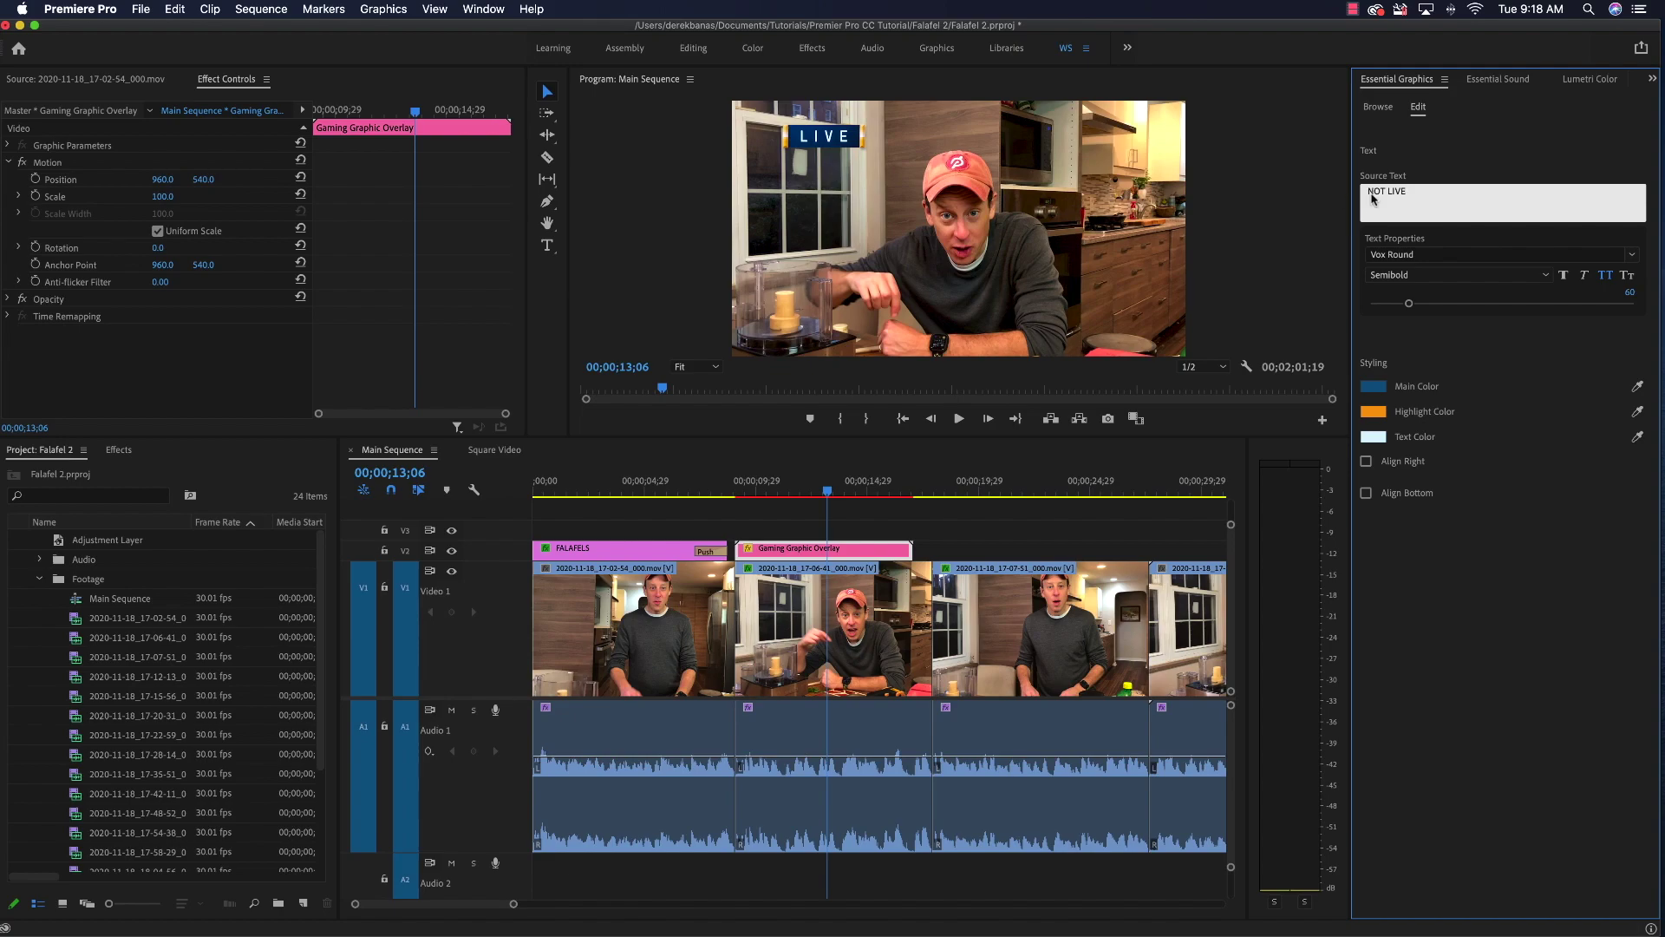
pyautogui.click(1433, 600)
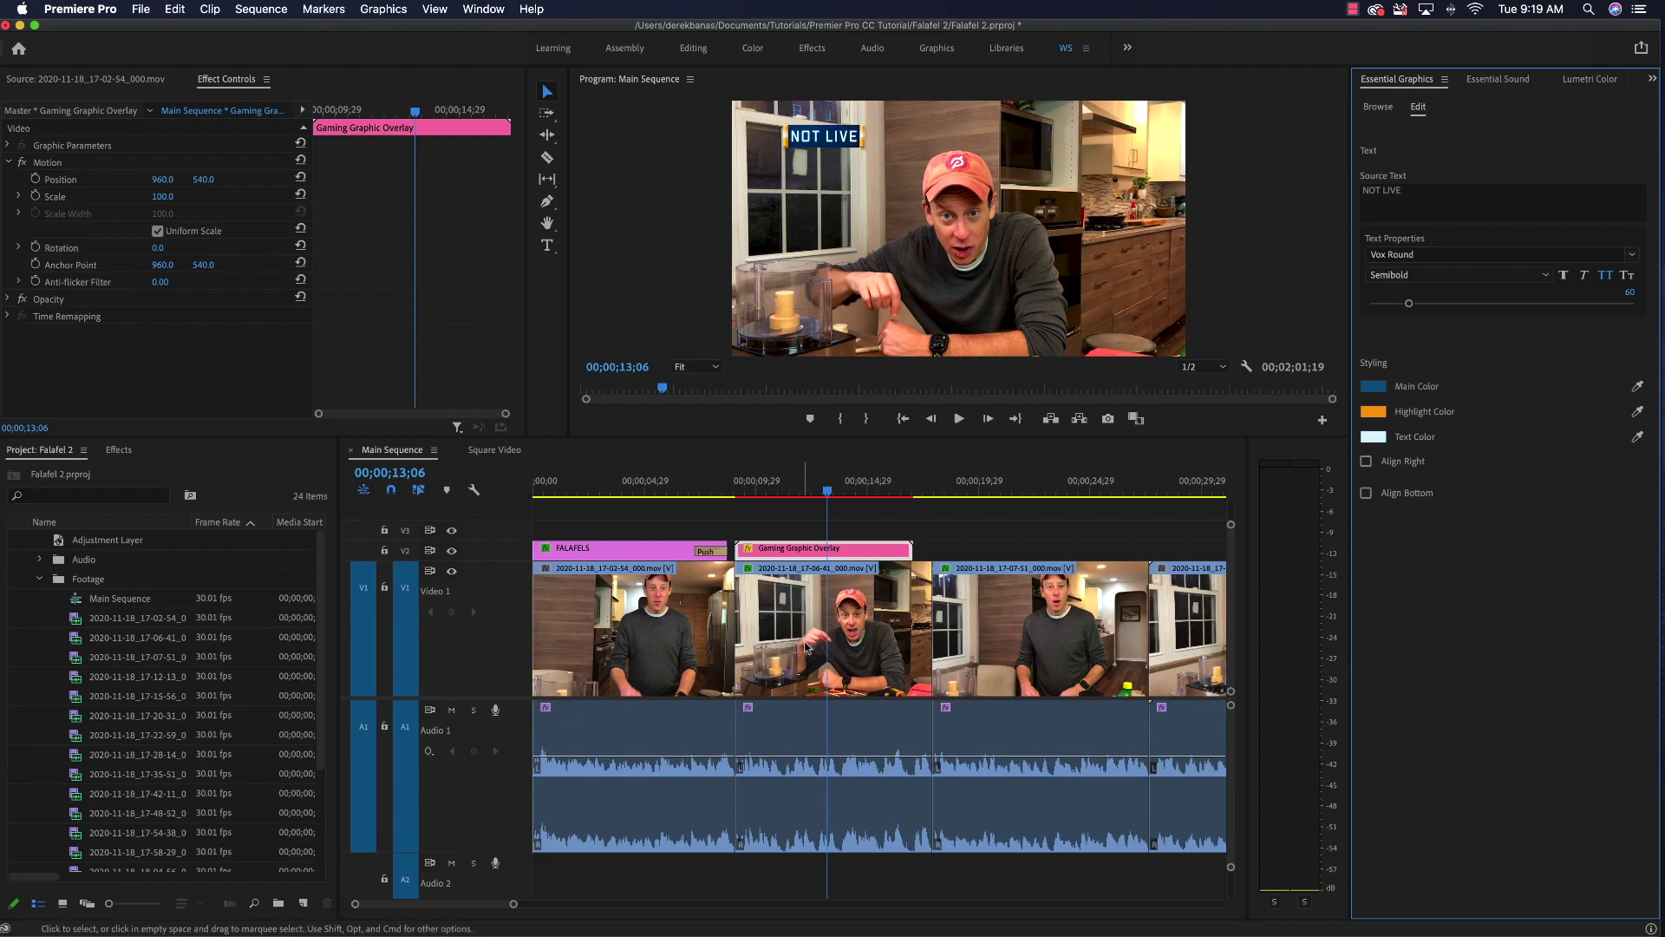
# Step: Set the speed of the third clip on track V1, 2020-11-18_17-07-51_000.mov, to 50%
pyautogui.moveTo(893, 493); pyautogui.dragTo(942, 494)
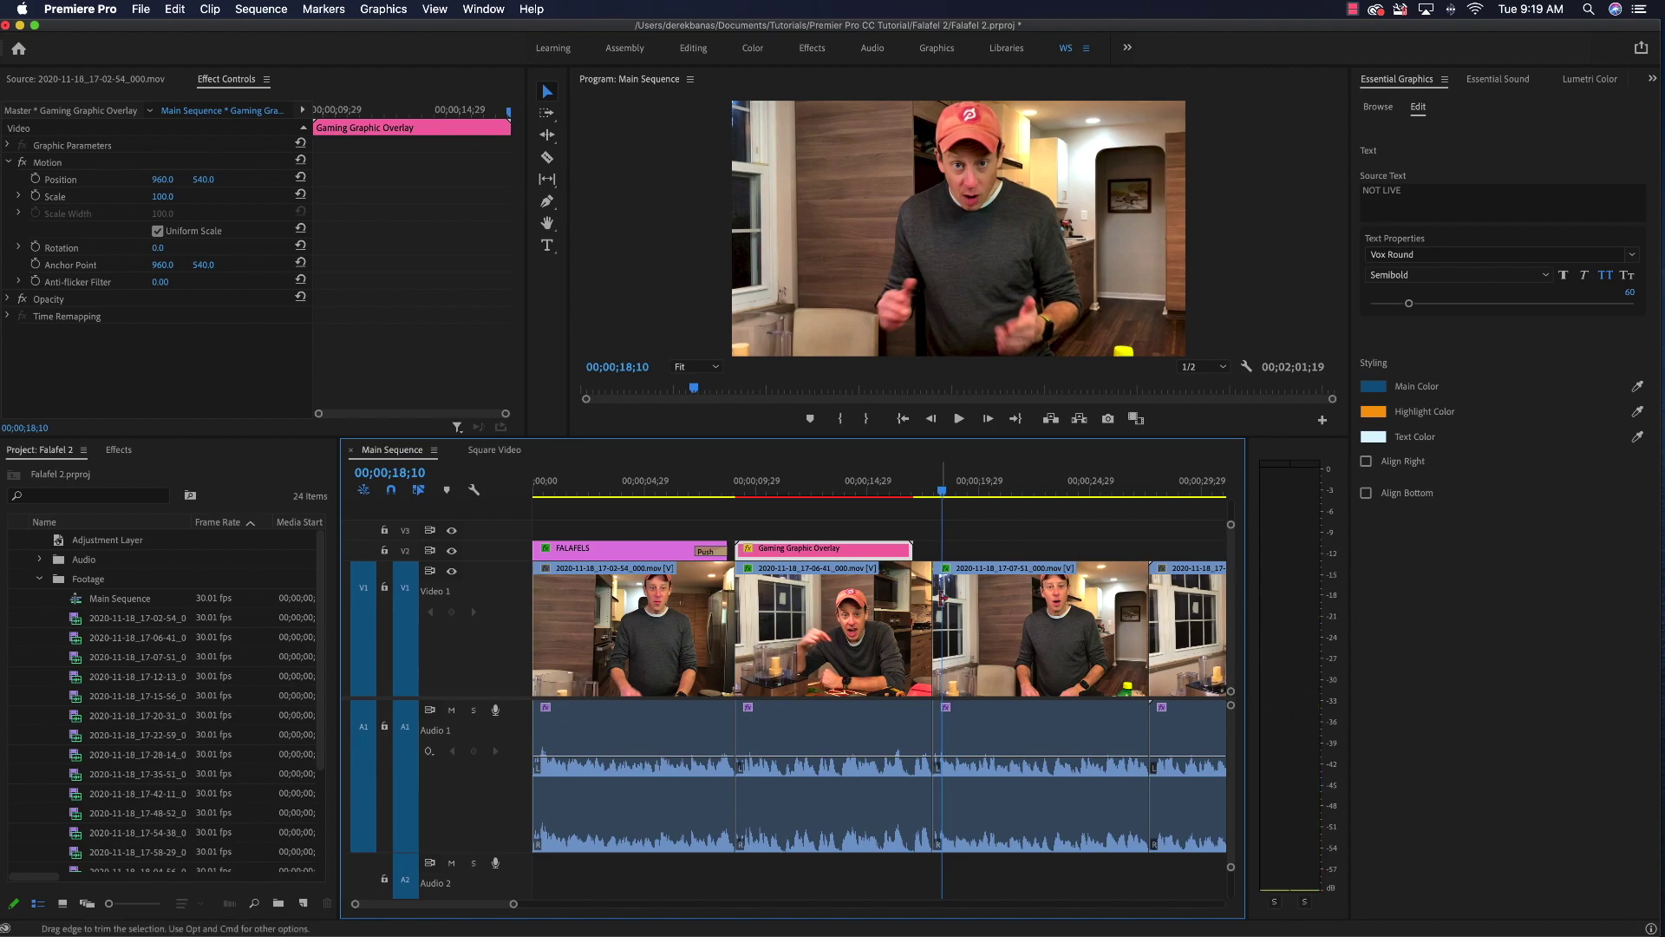
pyautogui.click(979, 631)
pyautogui.rightClick(981, 626)
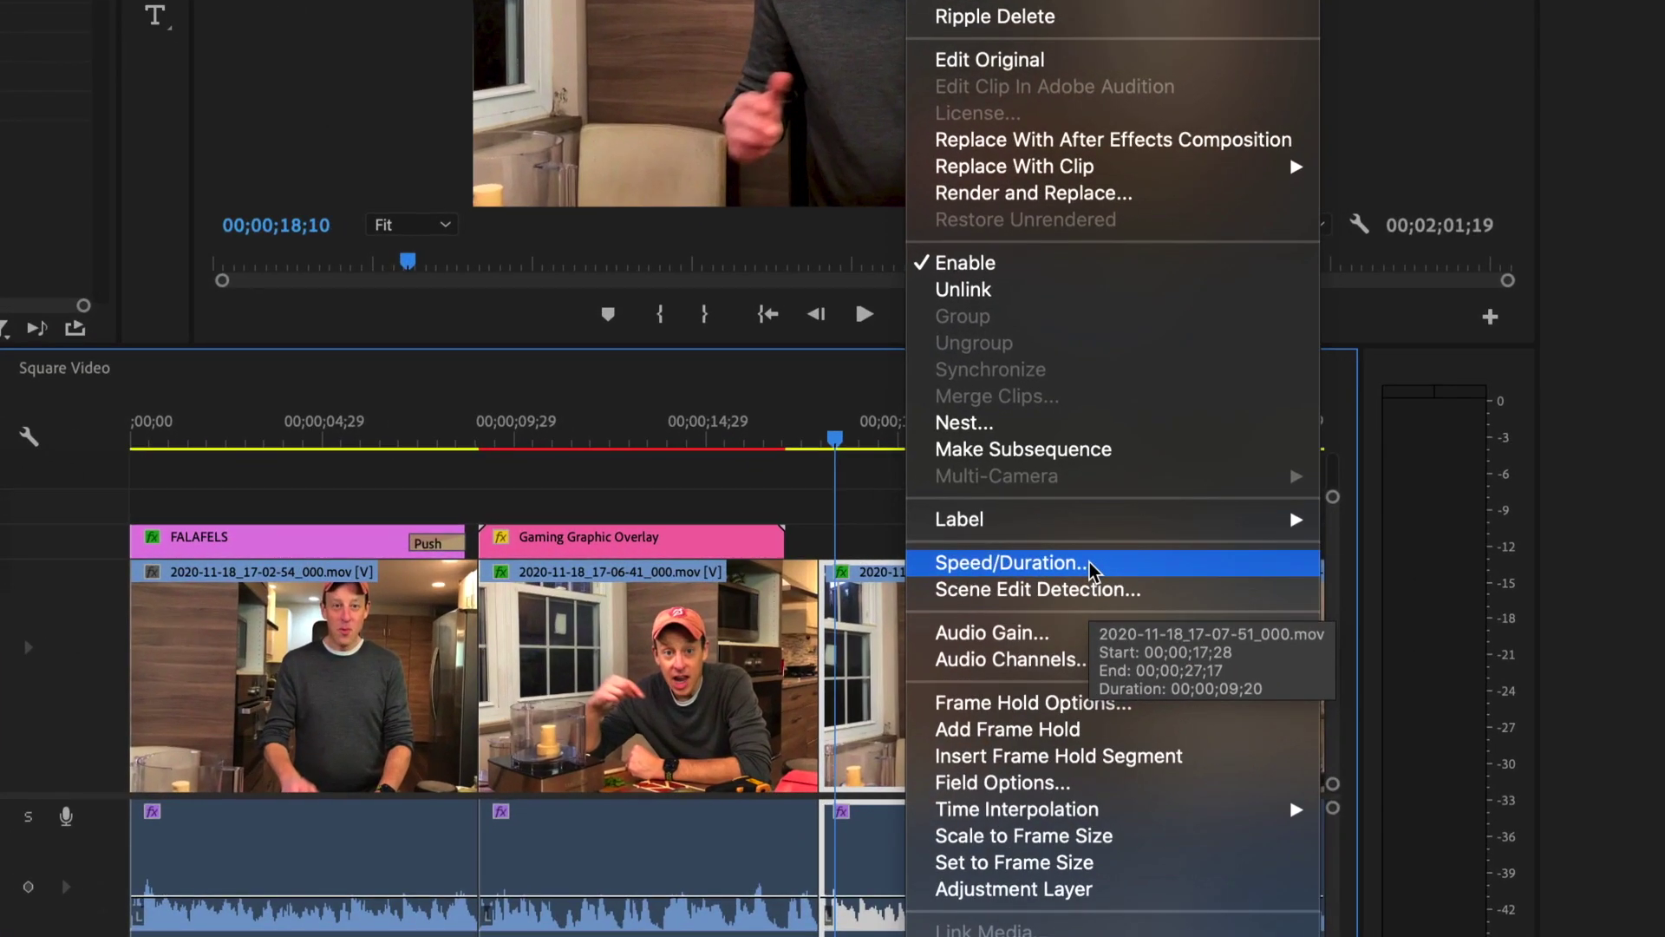
pyautogui.click(1090, 564)
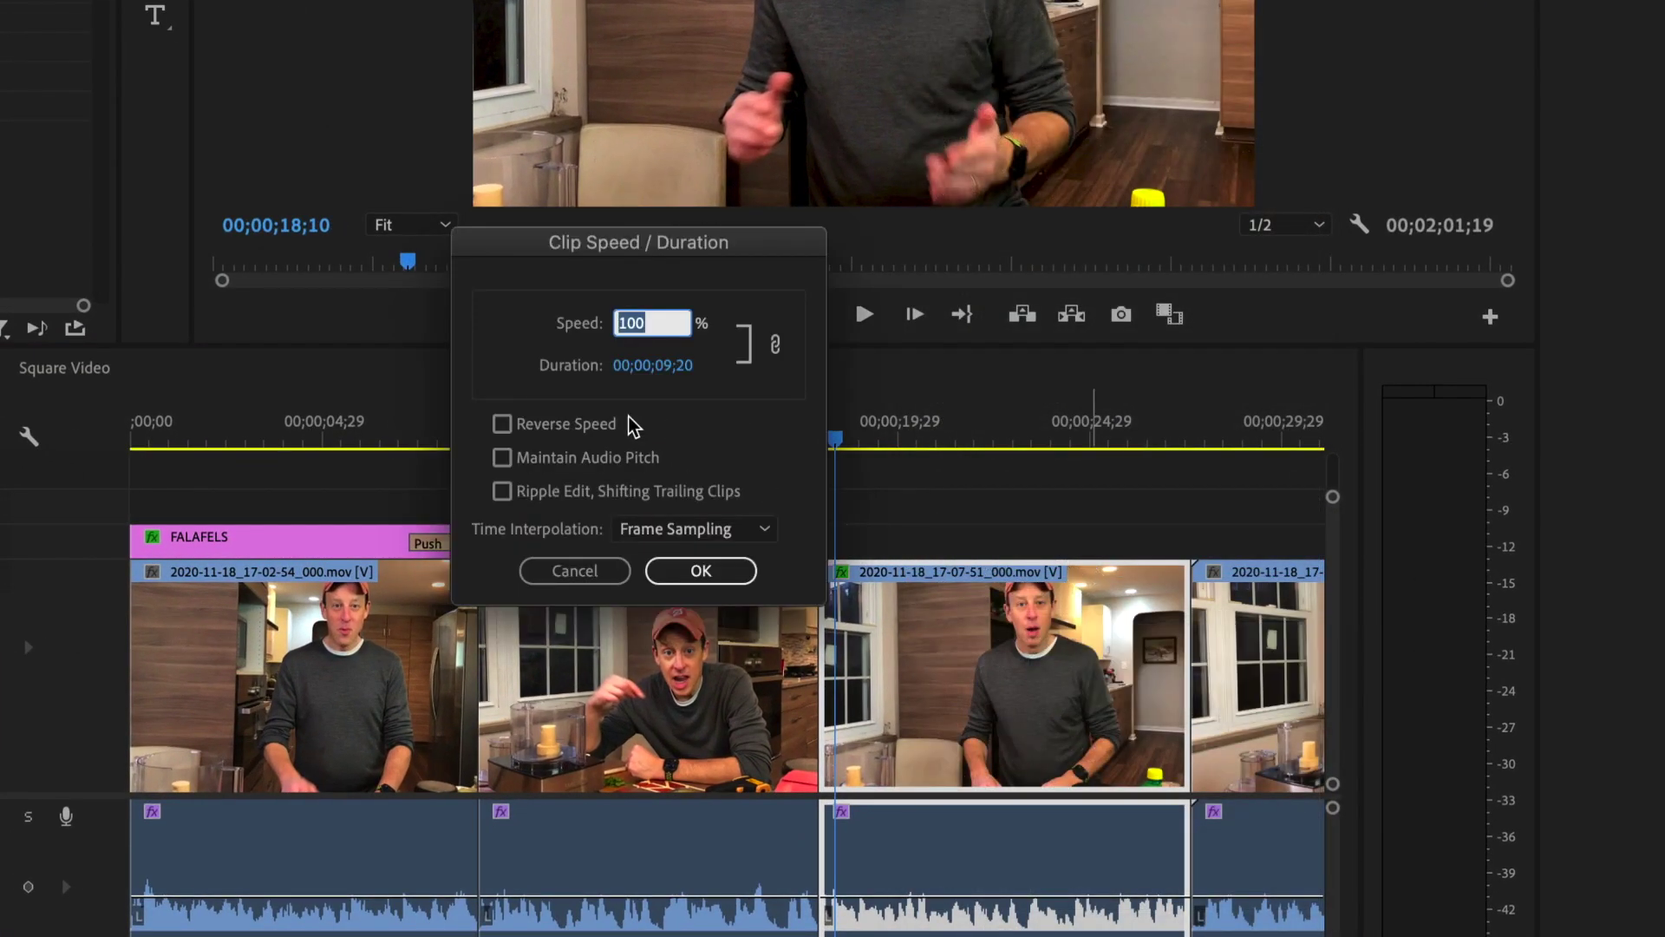
pyautogui.write('50')
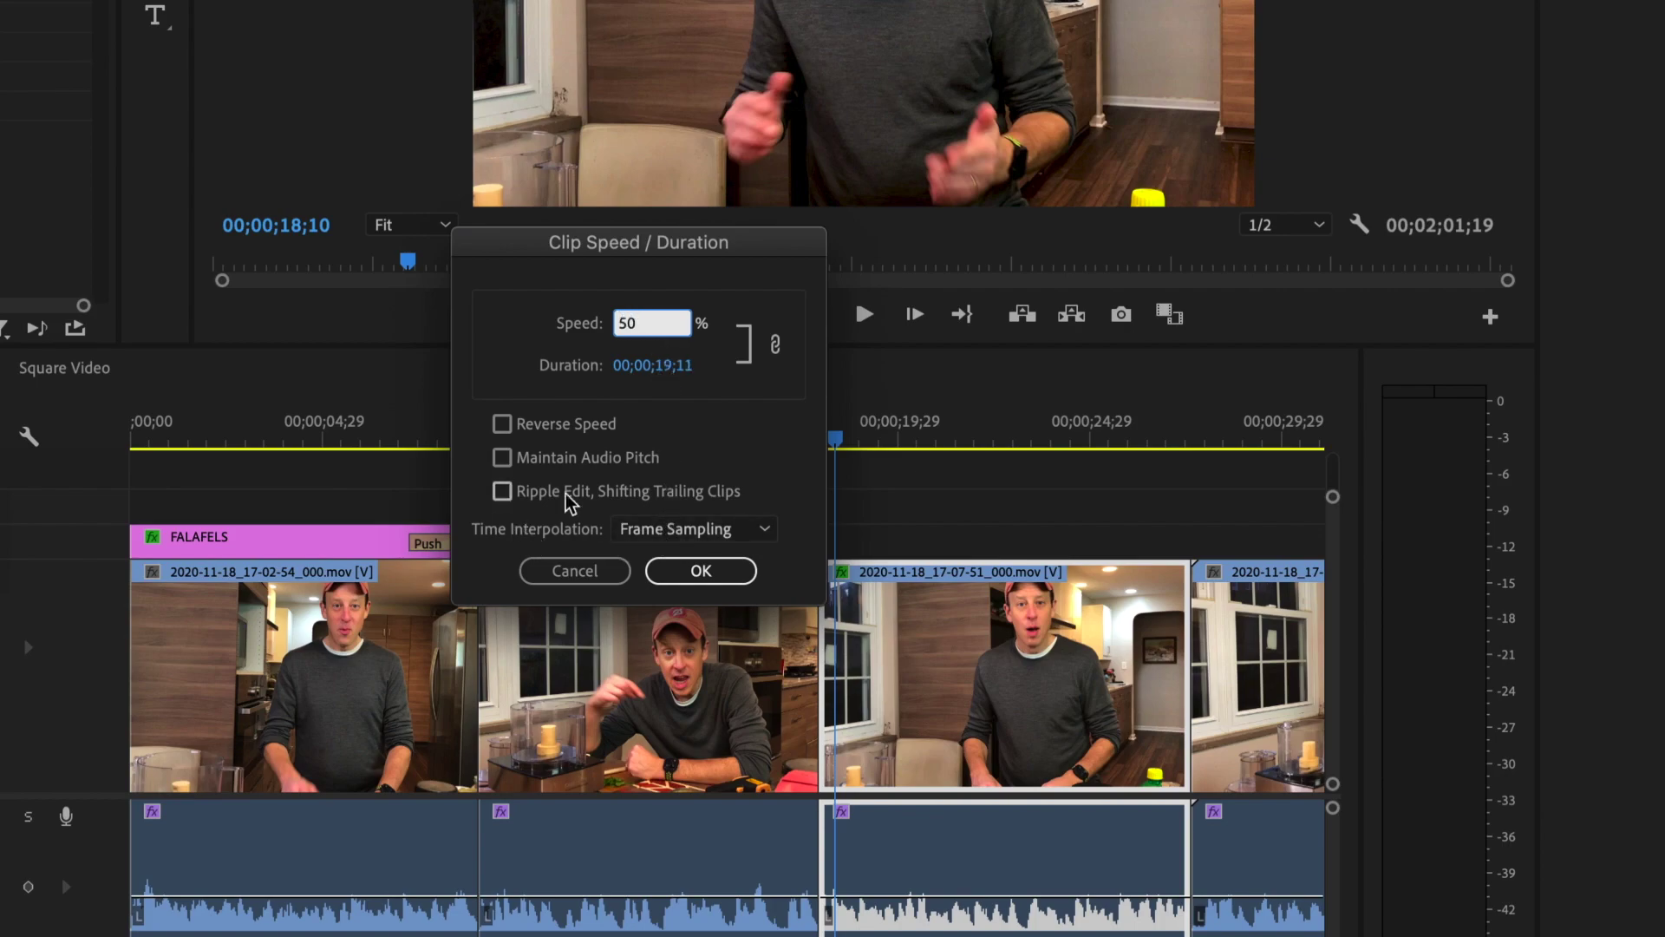
pyautogui.click(701, 571)
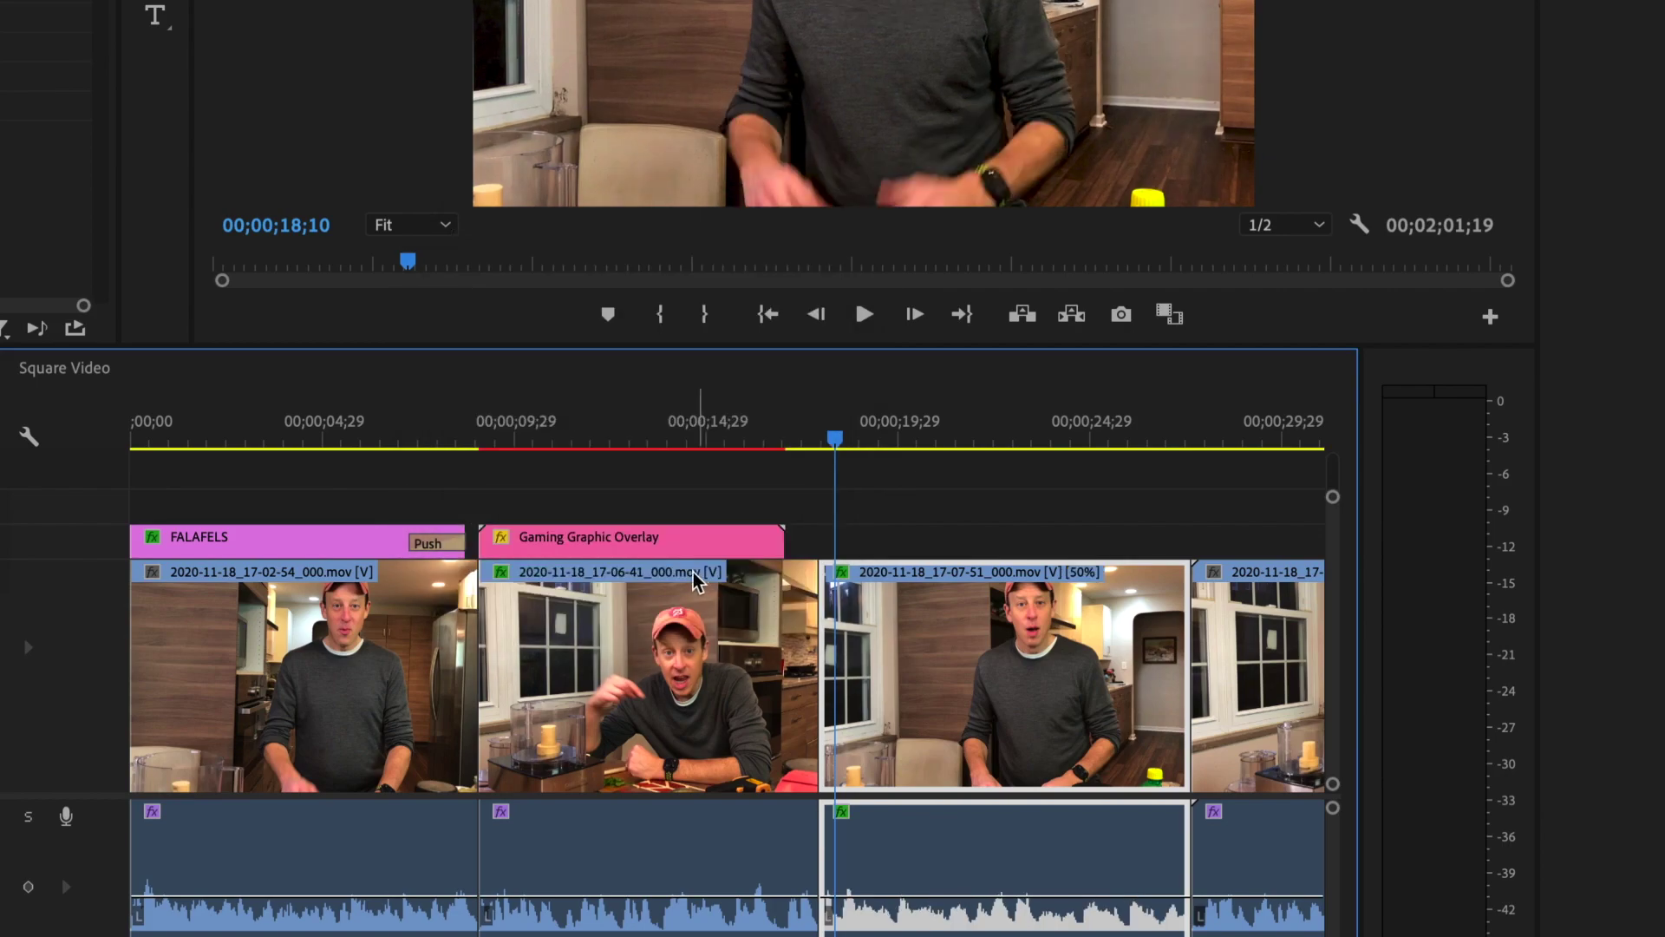
# Step: Play parts of the third clip on track V1 to preview the 50% slow motion
pyautogui.press('space')
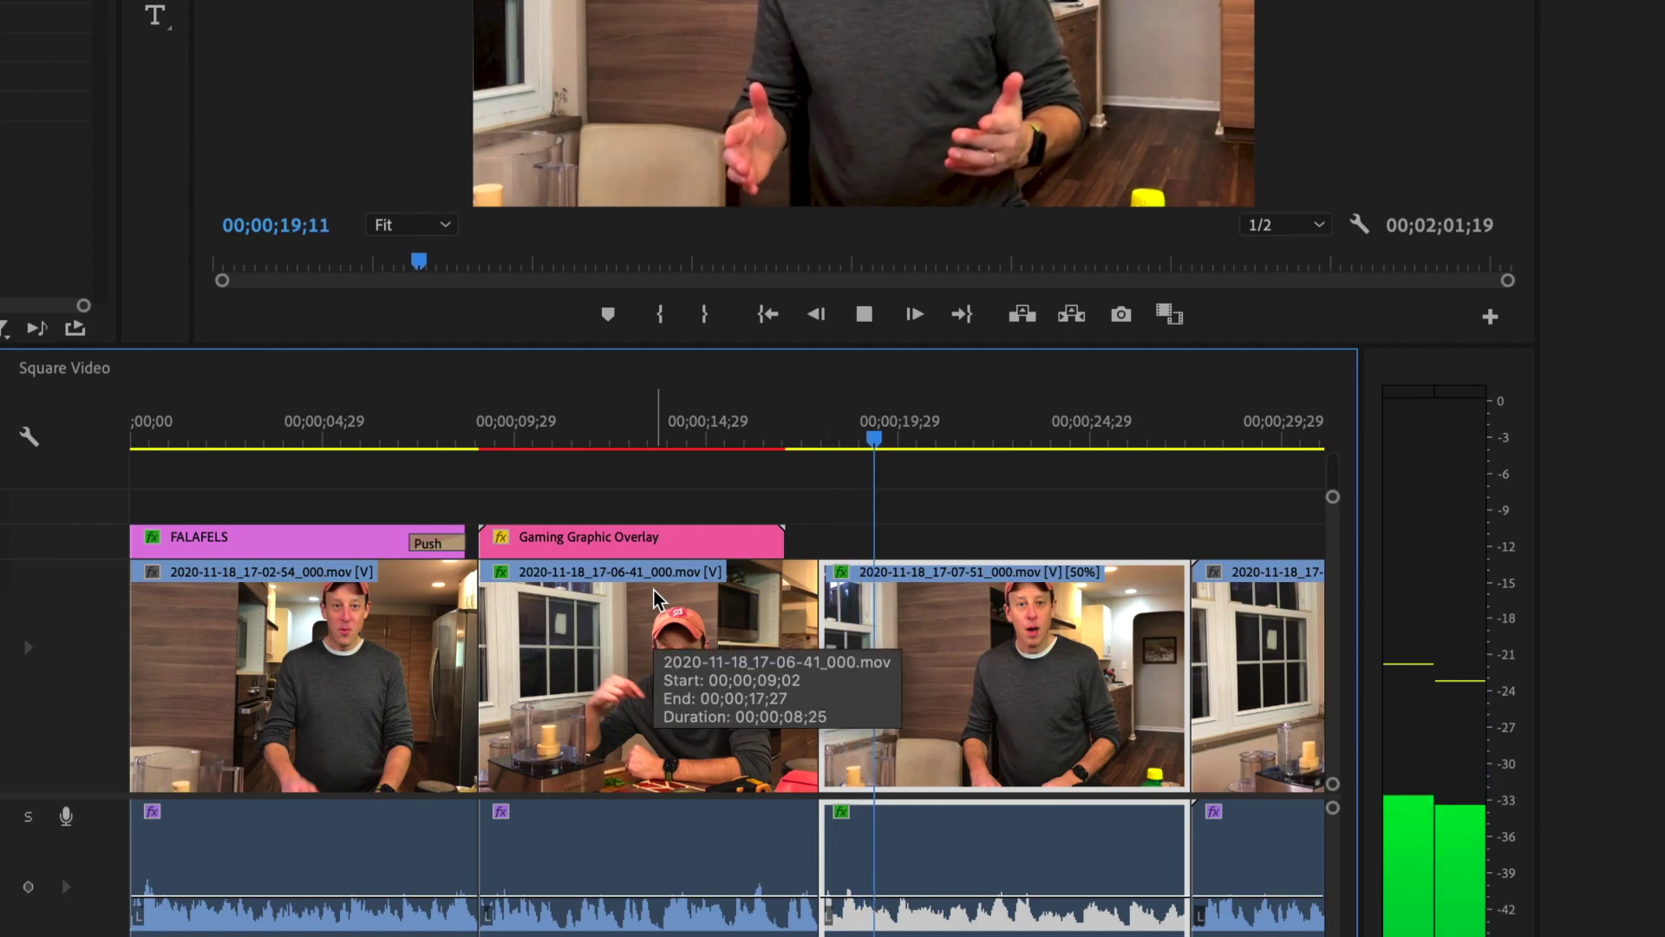
pyautogui.press('space')
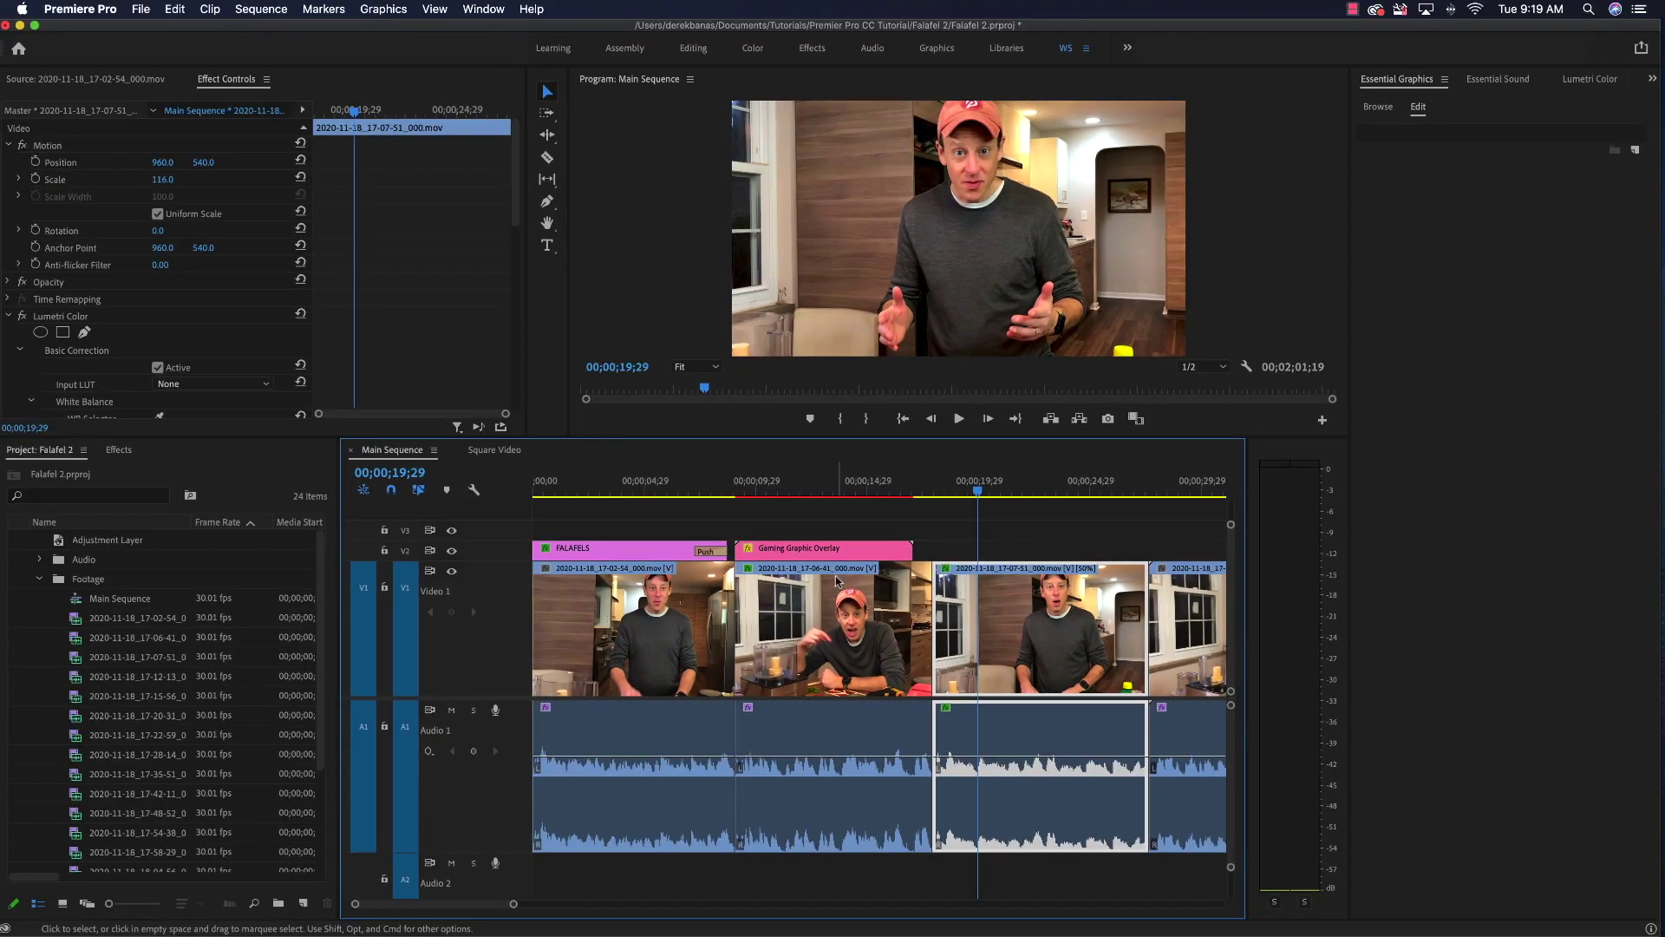
pyautogui.press('space')
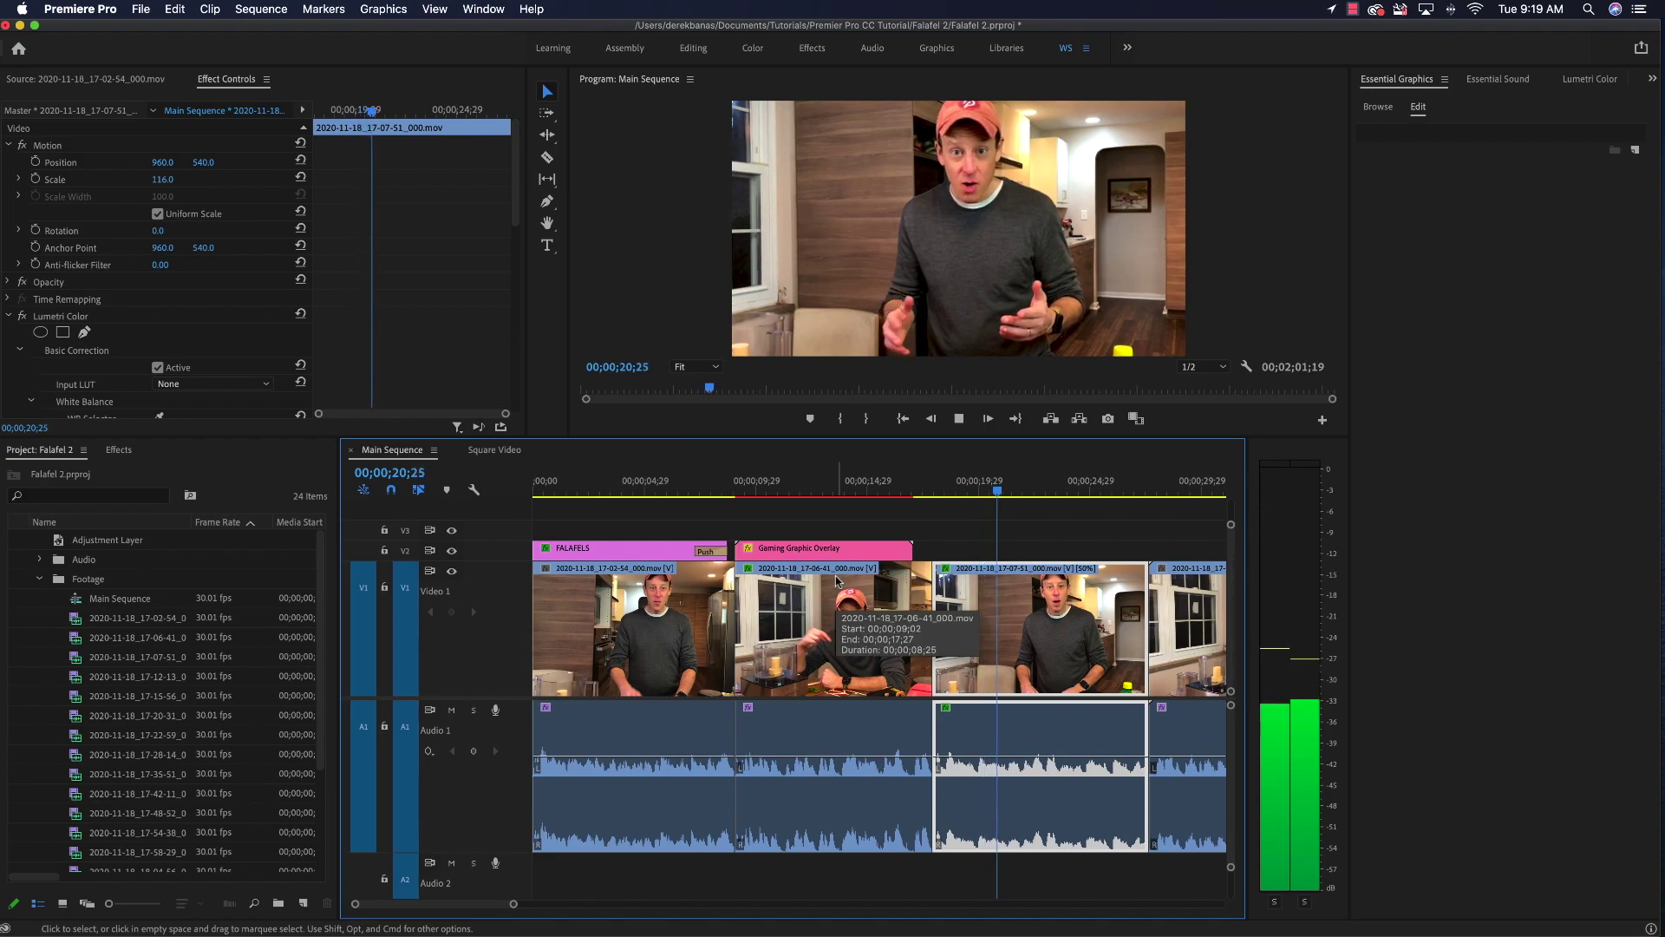
pyautogui.press('space')
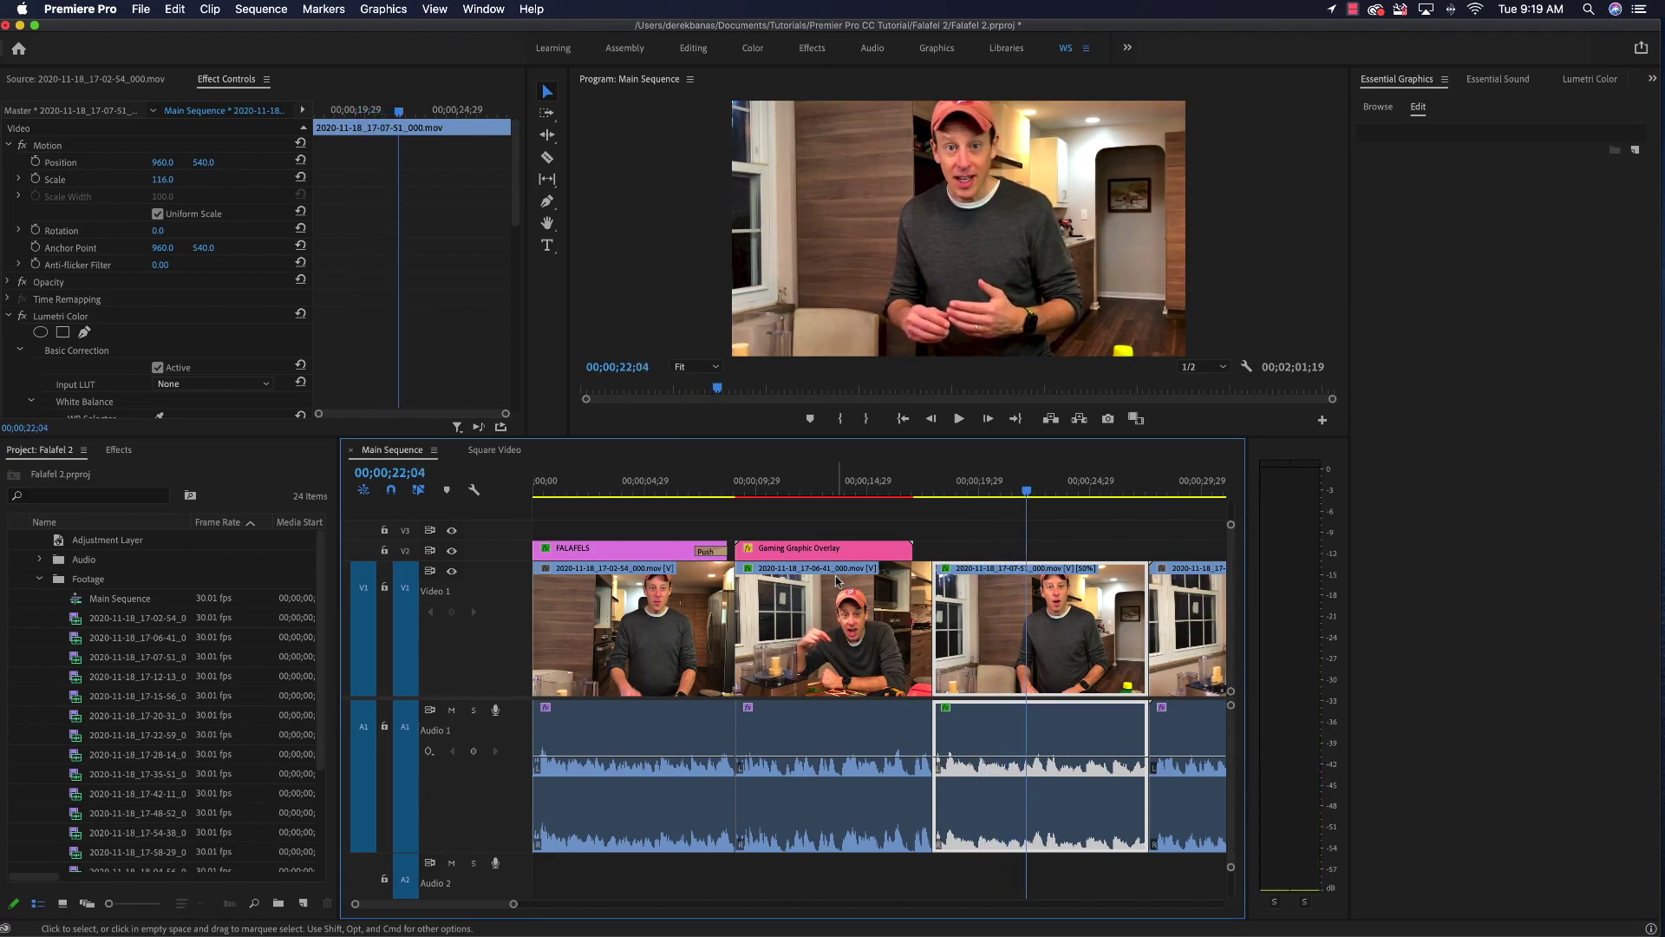
# Step: Undo the third clip's speed change and play the clip at its original speed
pyautogui.press('super+z')
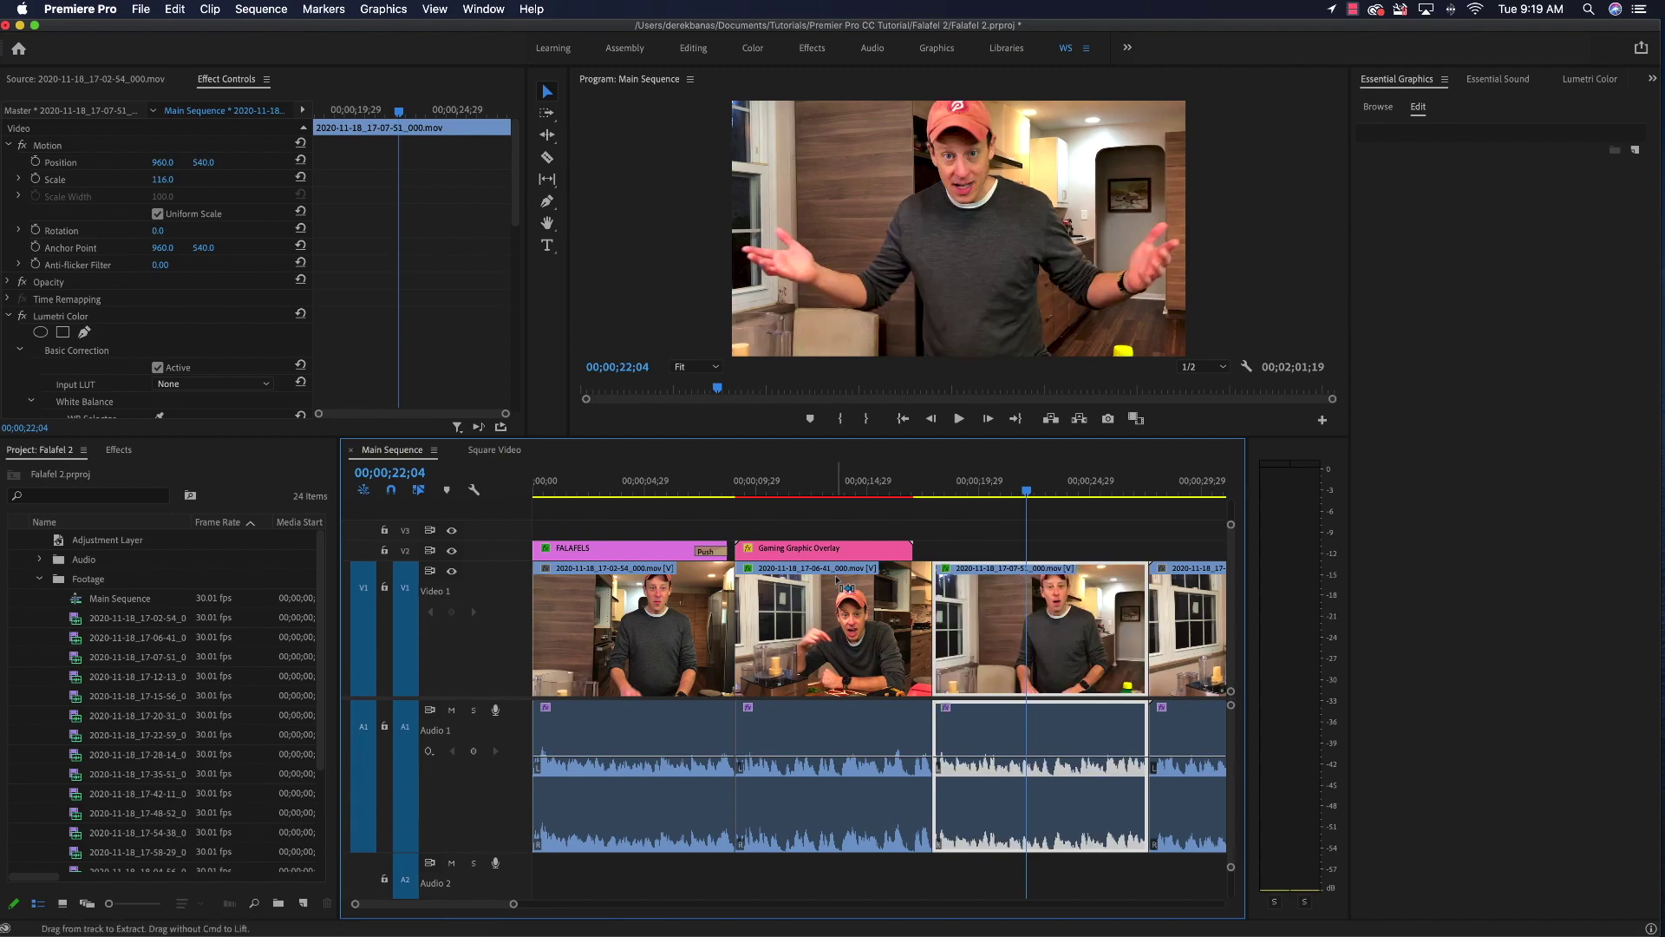
pyautogui.press('space')
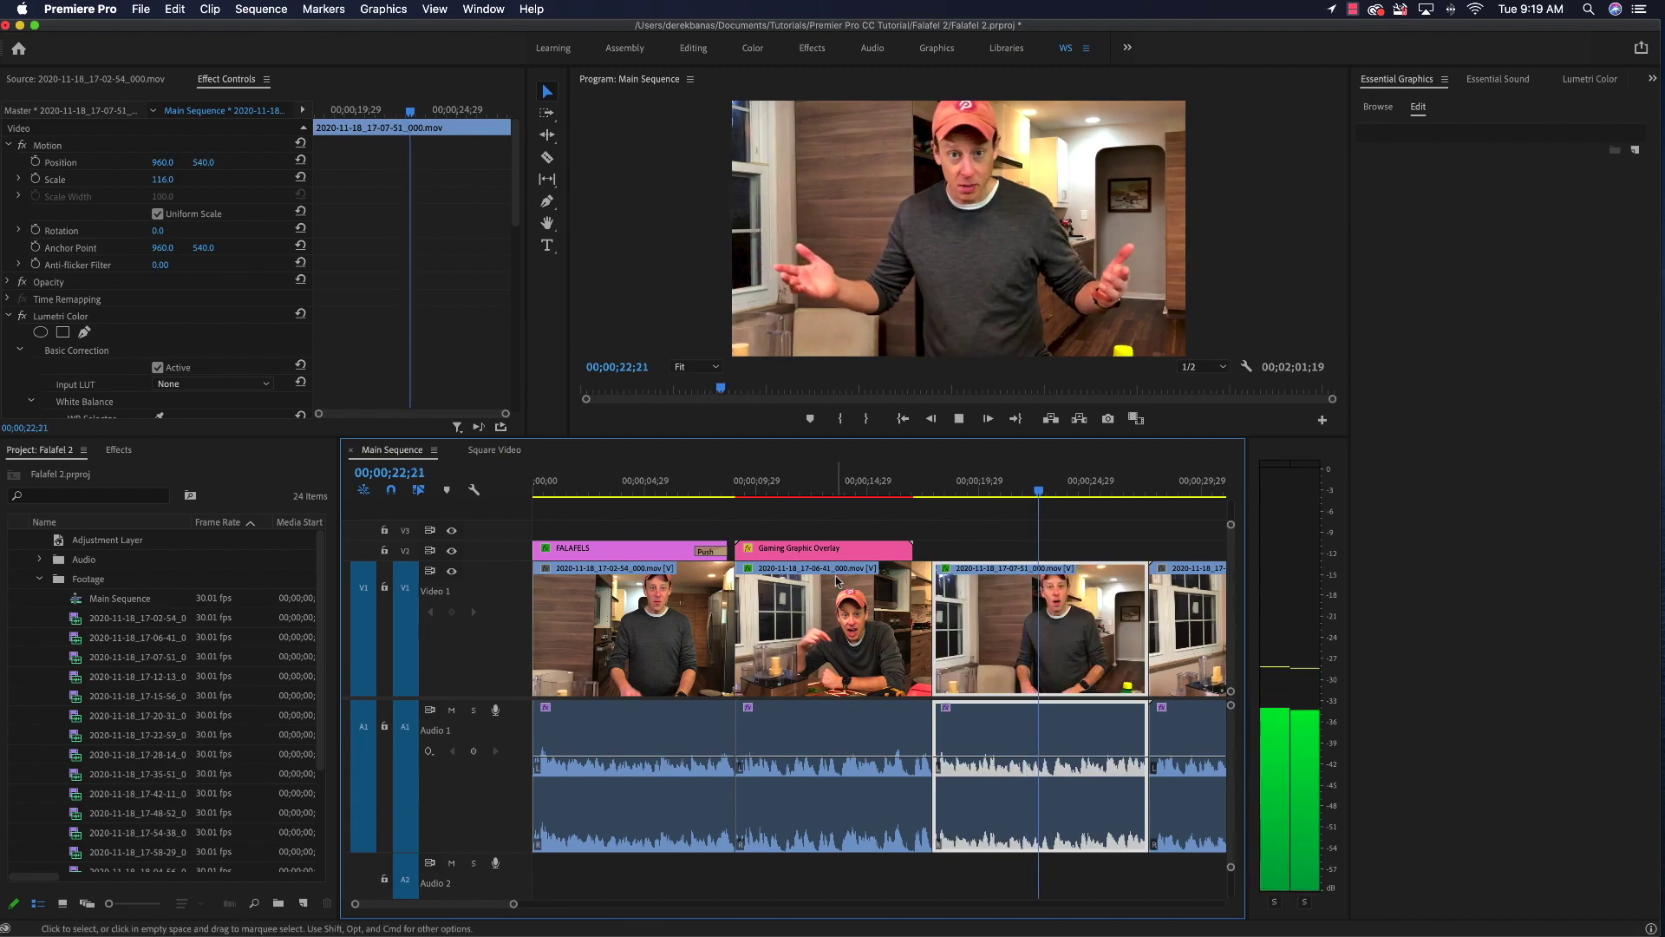
pyautogui.press('space')
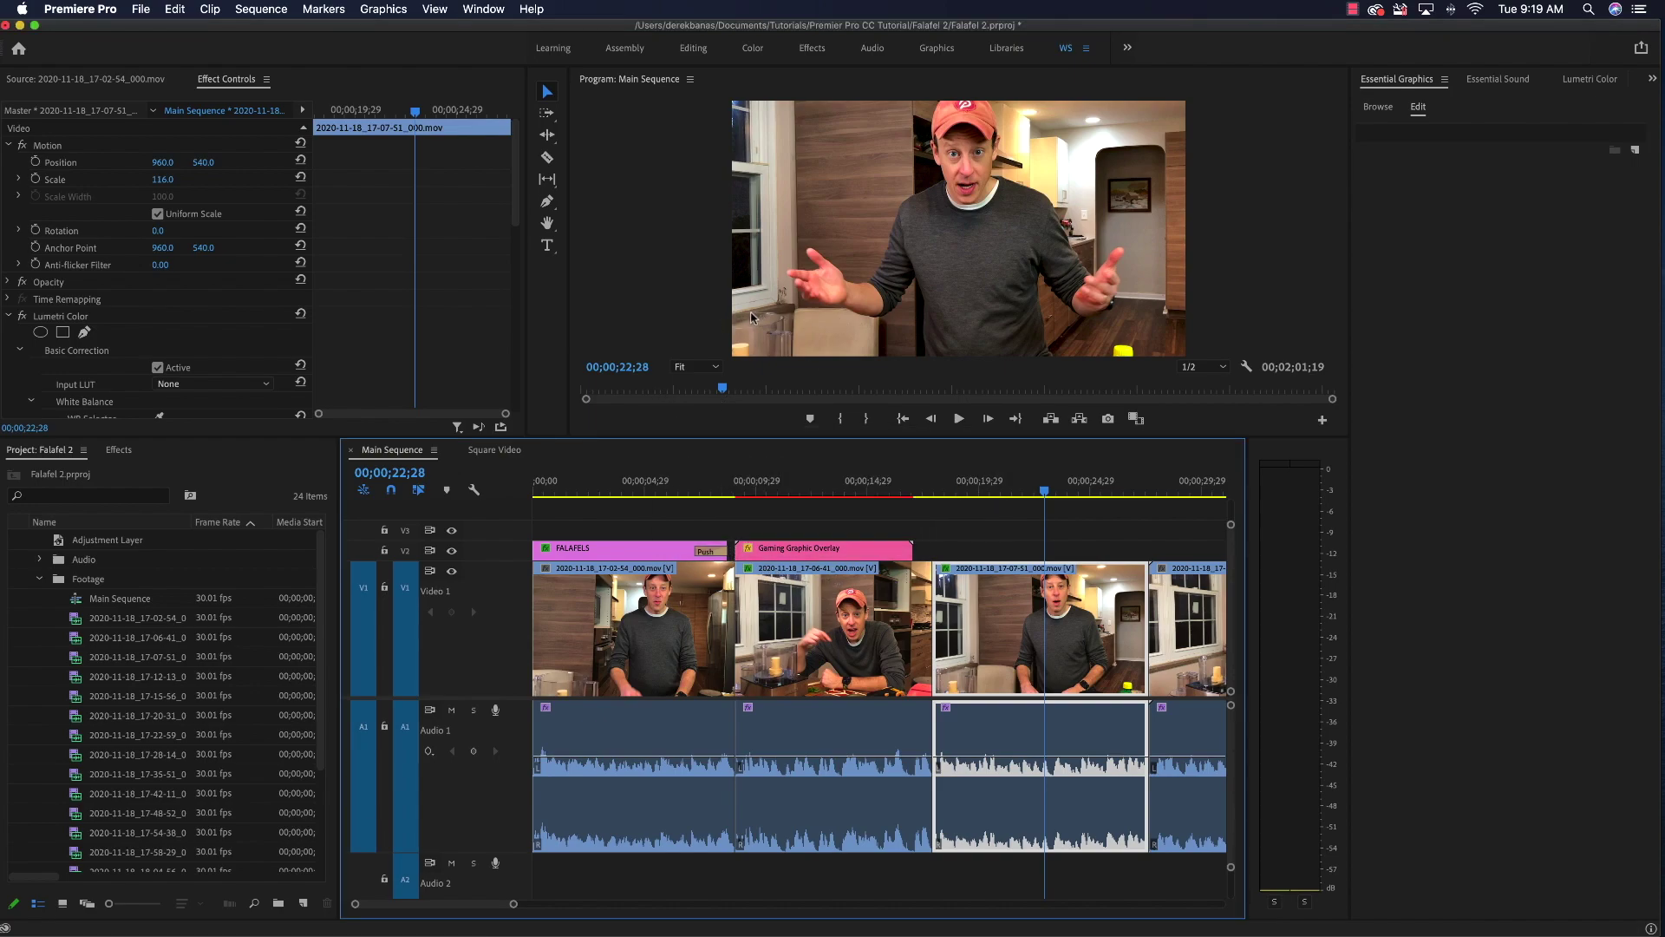
# Step: Open the Square Video sequence, display it at 25% magnification in the program monitor and show the clip's bounding box
pyautogui.scroll(-4, 123, 707)
pyautogui.click(61, 854)
pyautogui.doubleClick(60, 854)
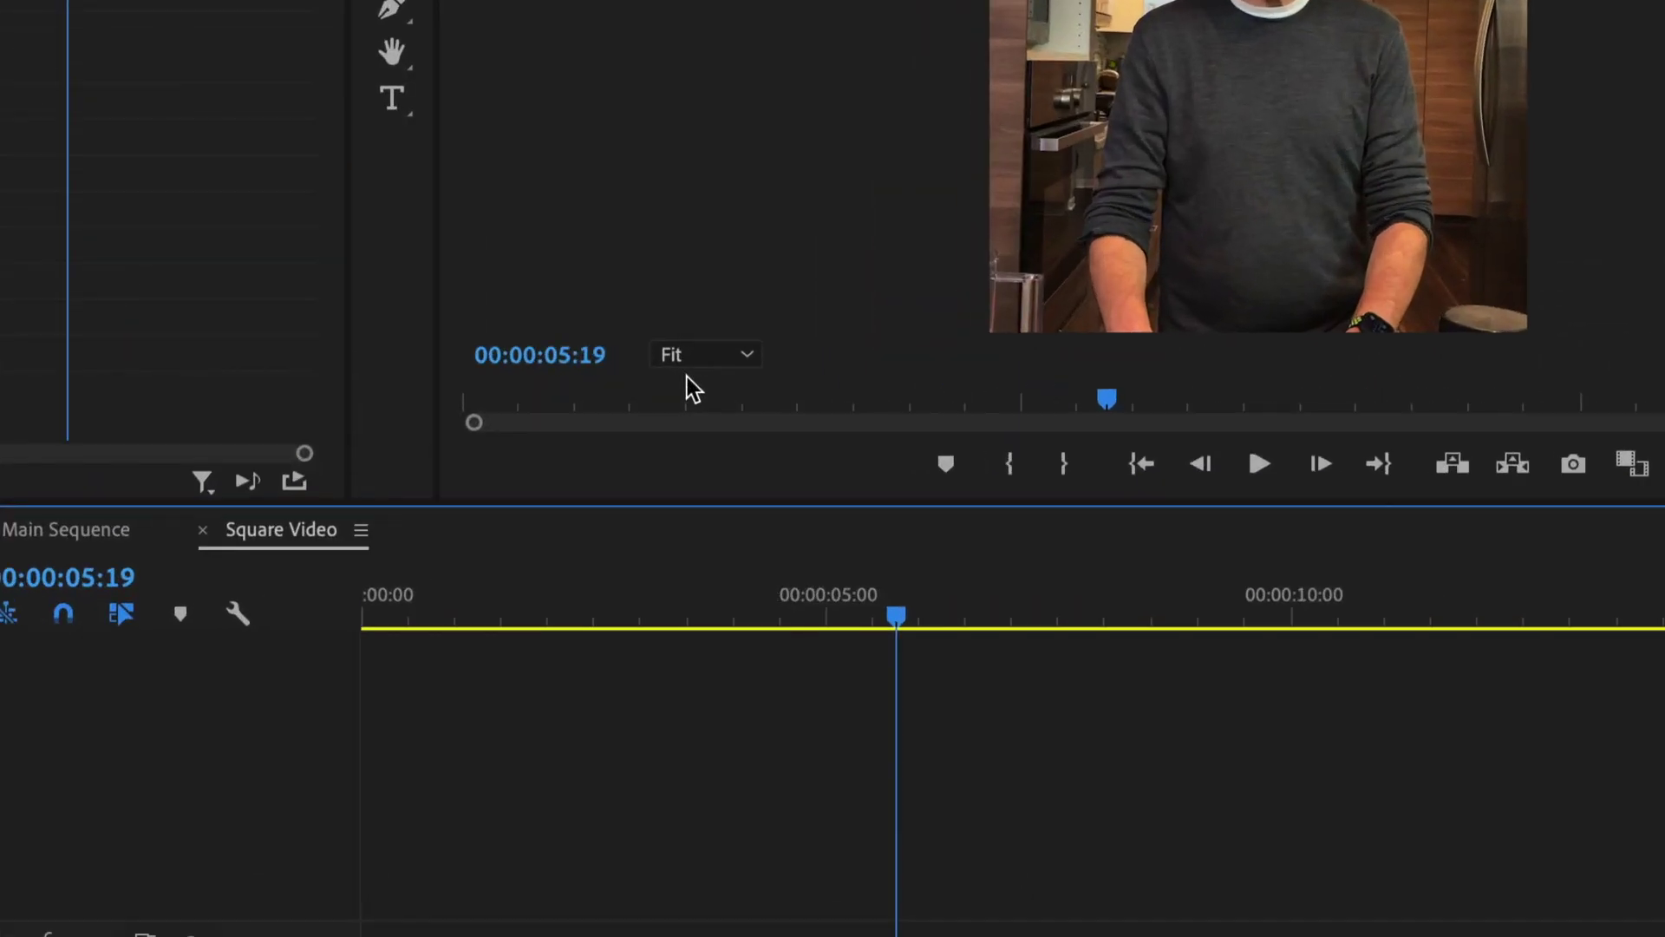
pyautogui.click(682, 357)
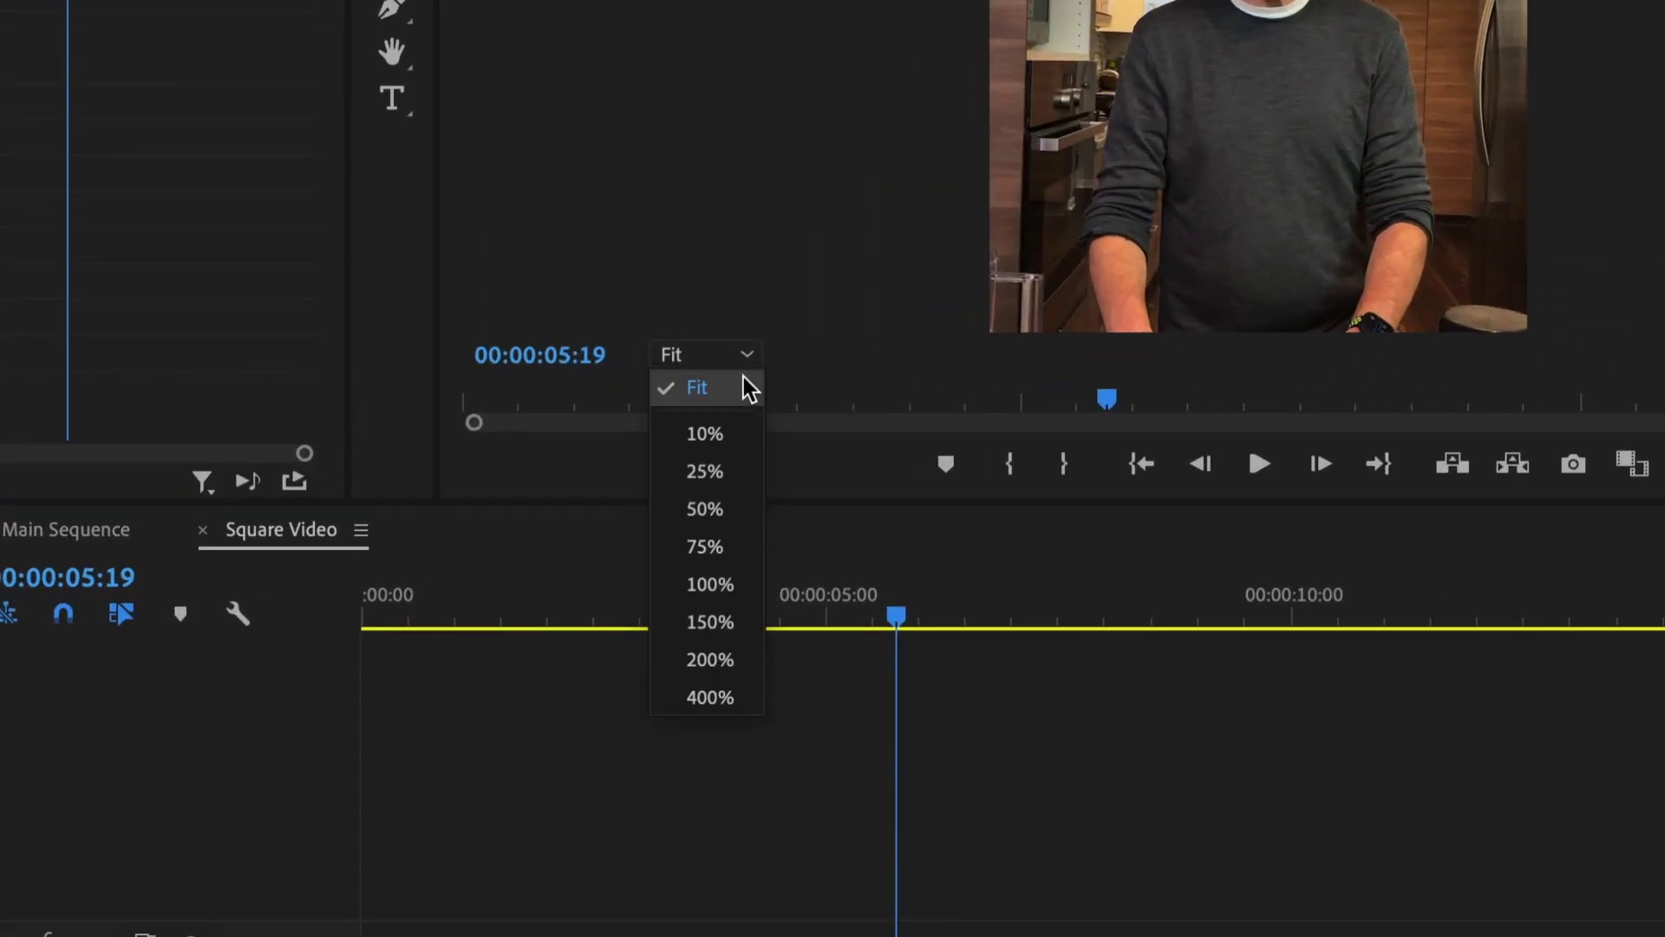
pyautogui.click(721, 473)
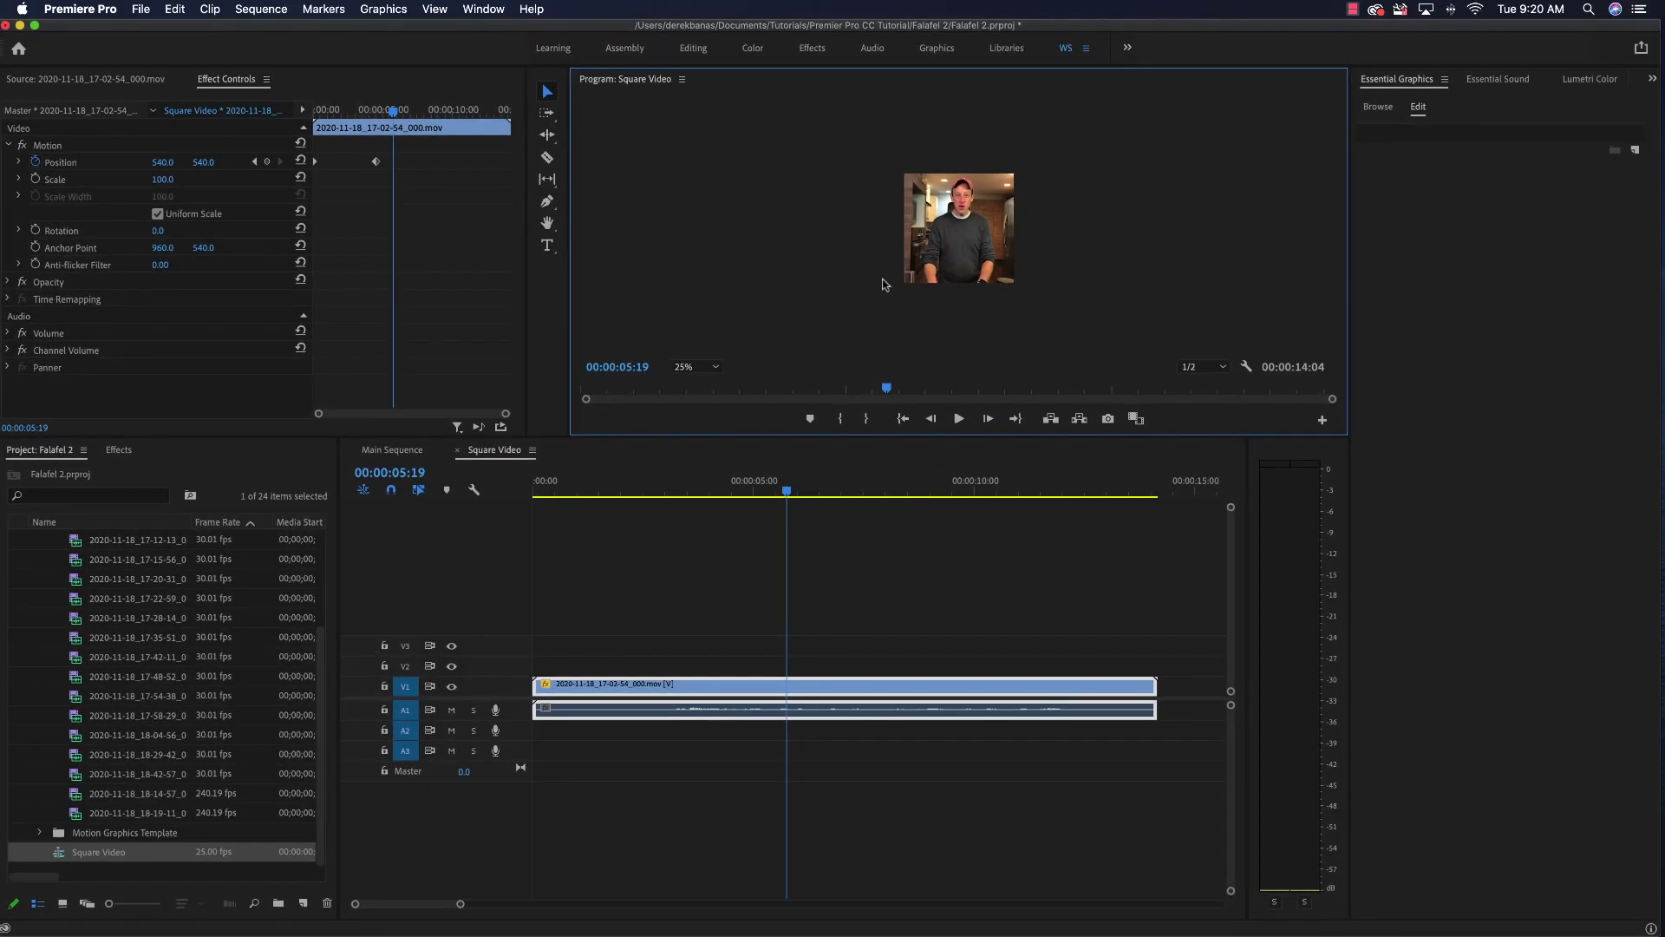
pyautogui.click(977, 247)
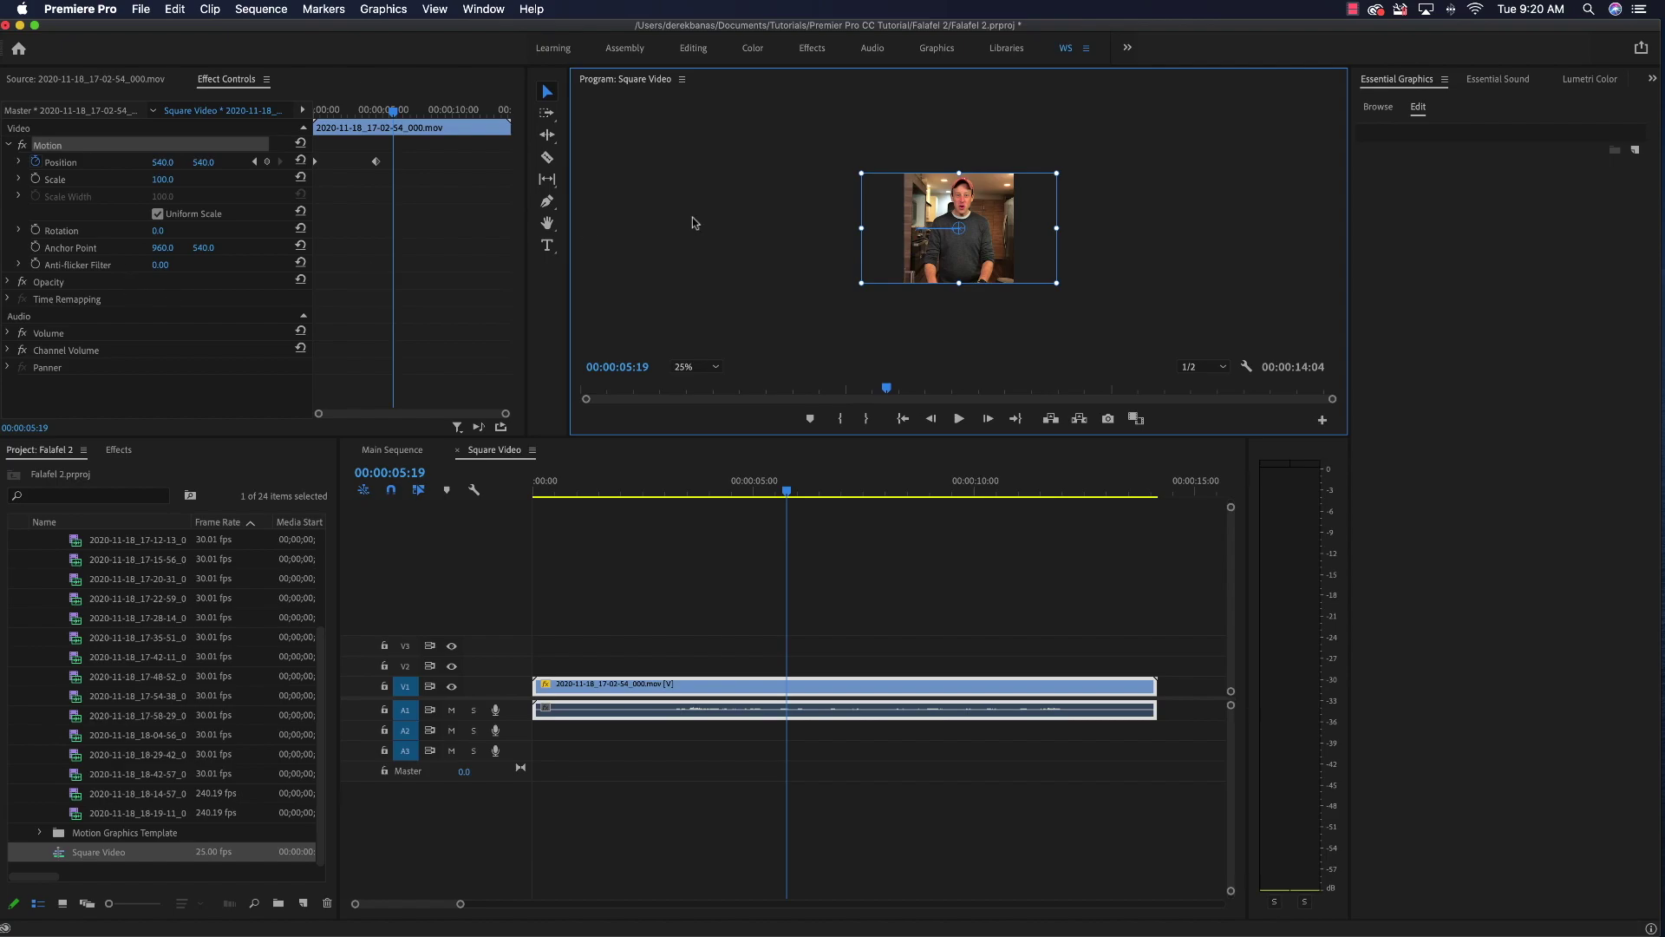
# Step: Restore the program monitor's magnification to Fit and deselect the clip frame
pyautogui.click(713, 367)
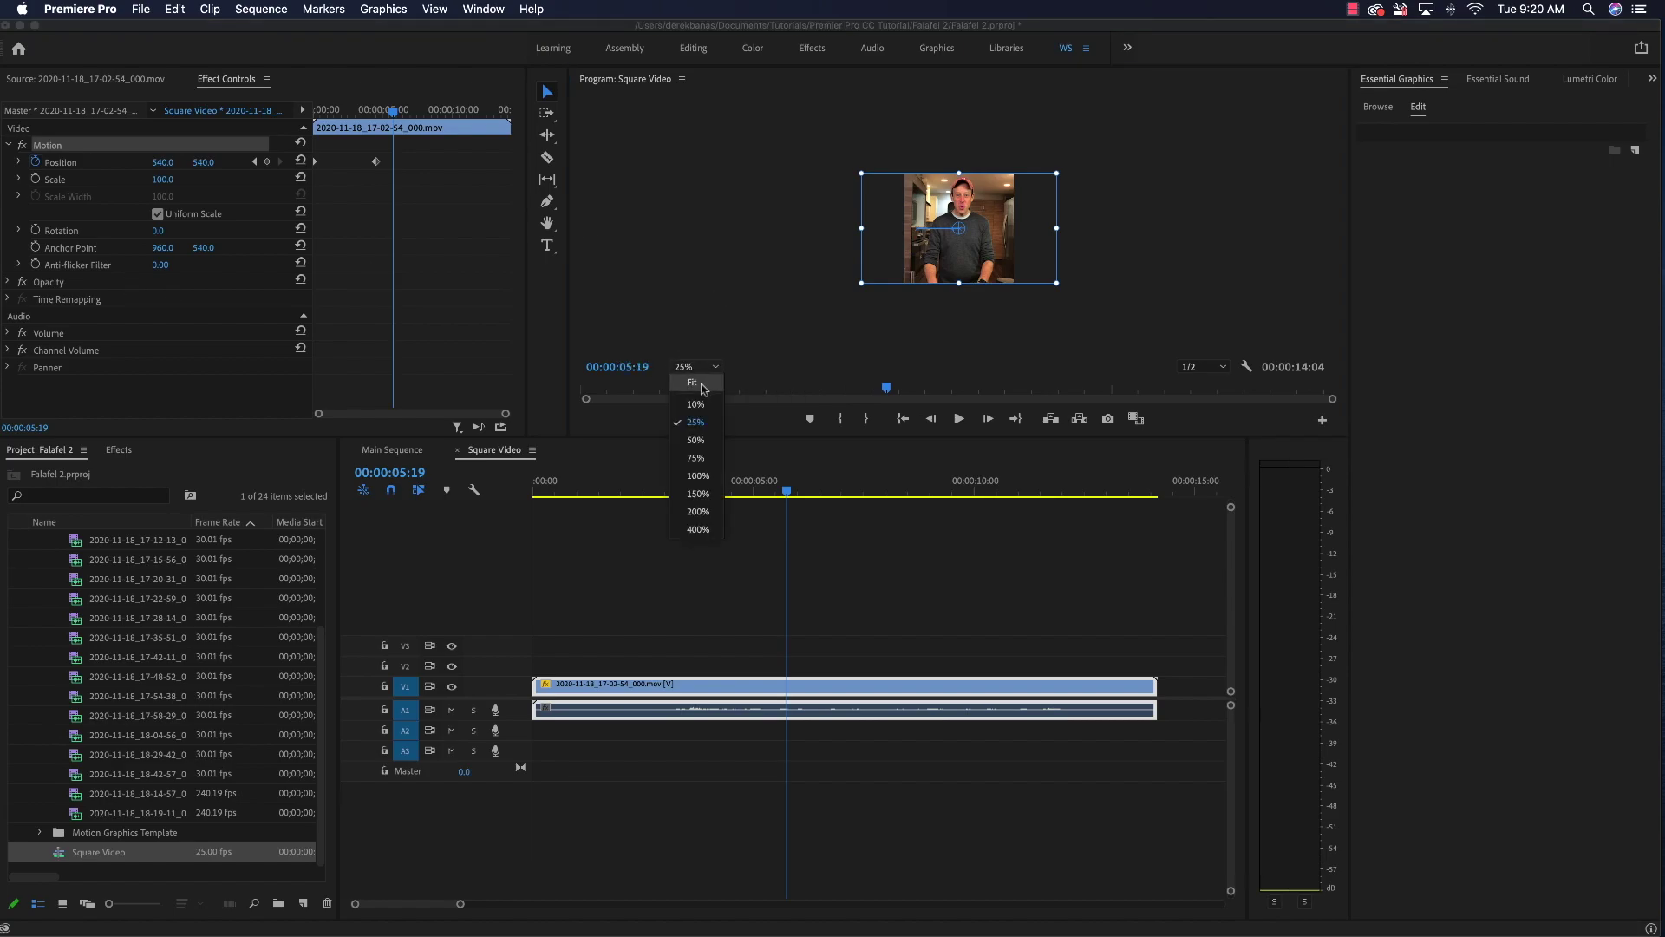
pyautogui.click(692, 383)
pyautogui.click(691, 259)
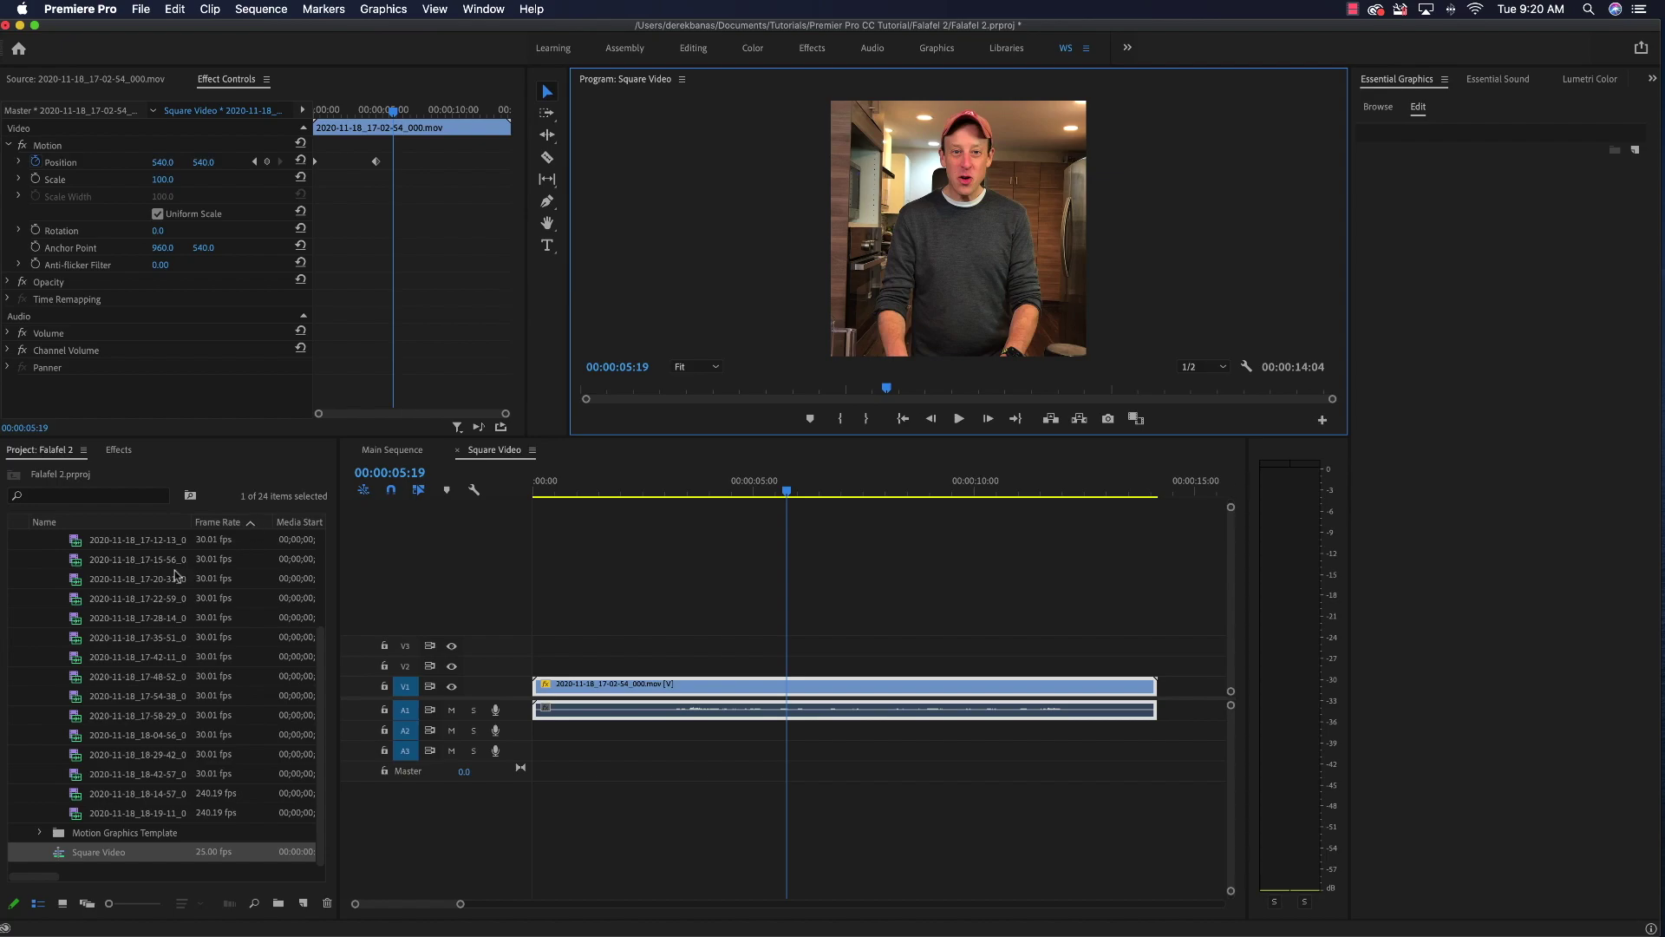
# Step: Return to the Main Sequence and fit its full length in the timeline
pyautogui.scroll(3, 176, 575)
pyautogui.doubleClick(120, 599)
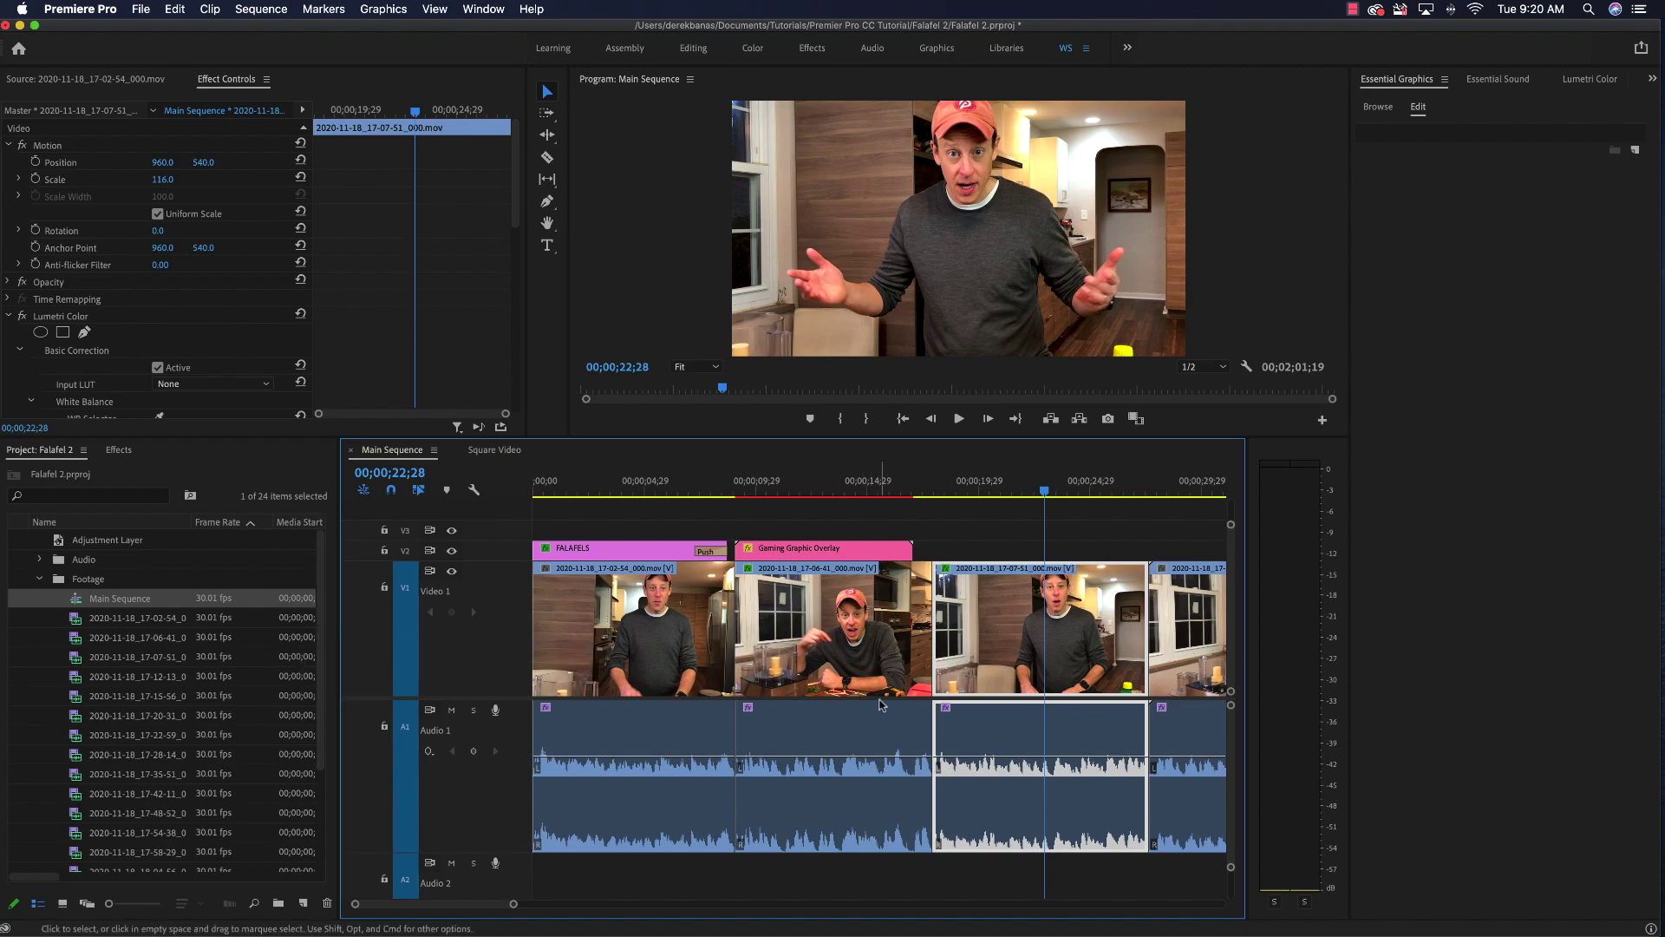
pyautogui.press('\\')
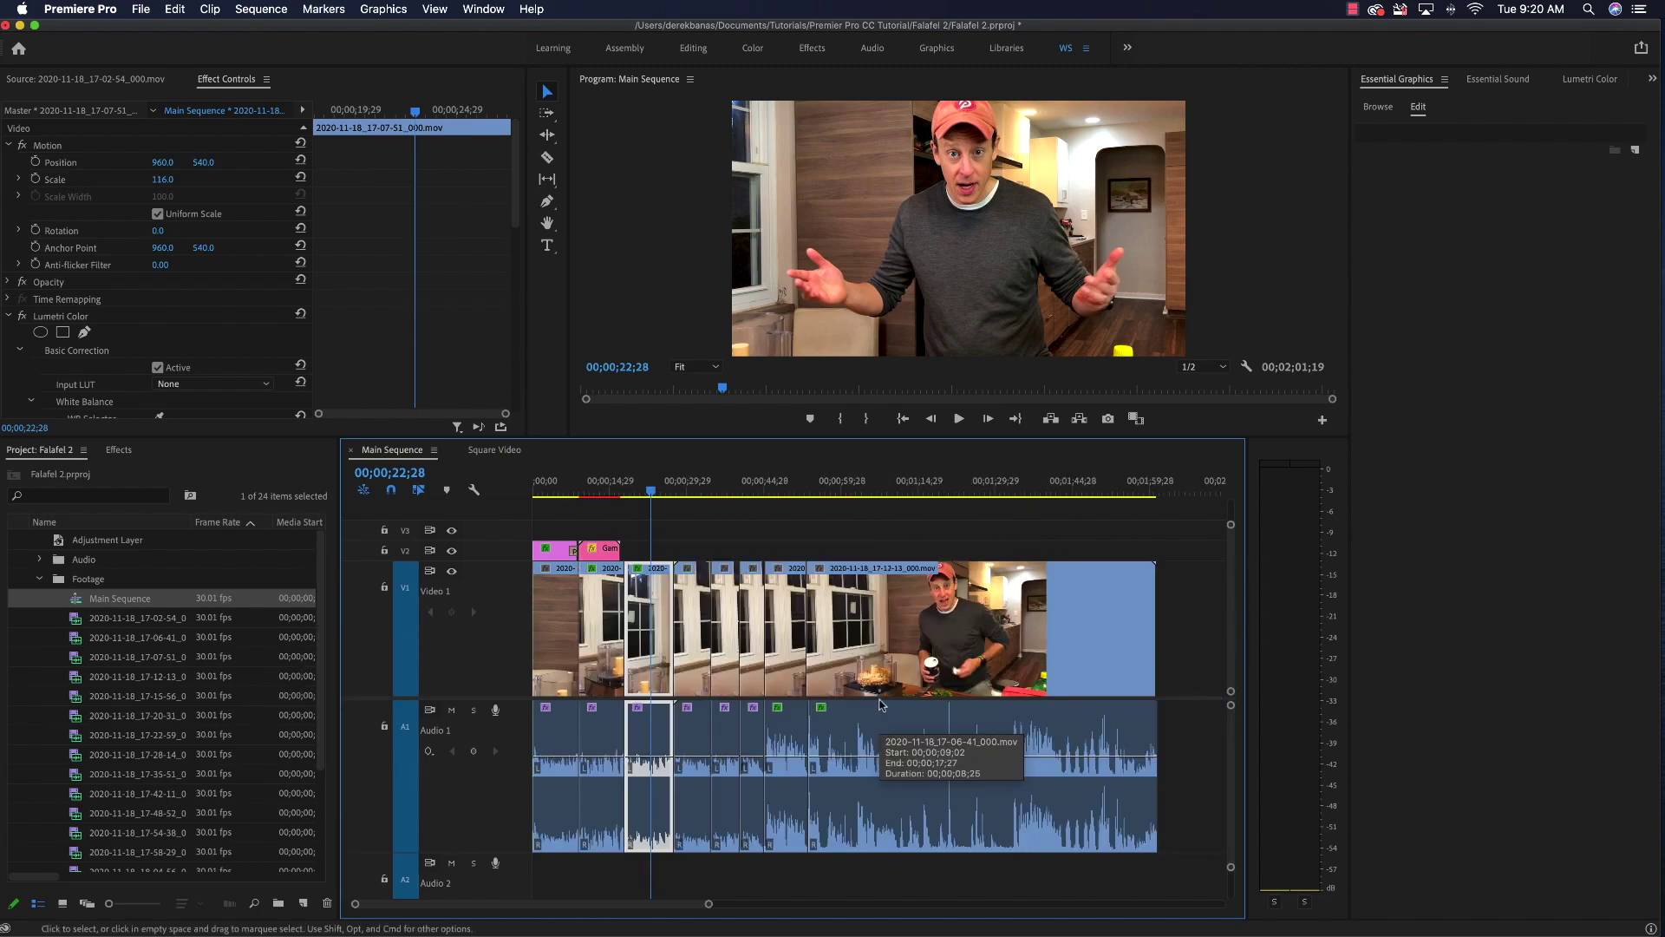
# Step: Examine different points of the Main Sequence by zooming the timeline in at the playhead and back out to the full sequence
pyautogui.click(965, 491)
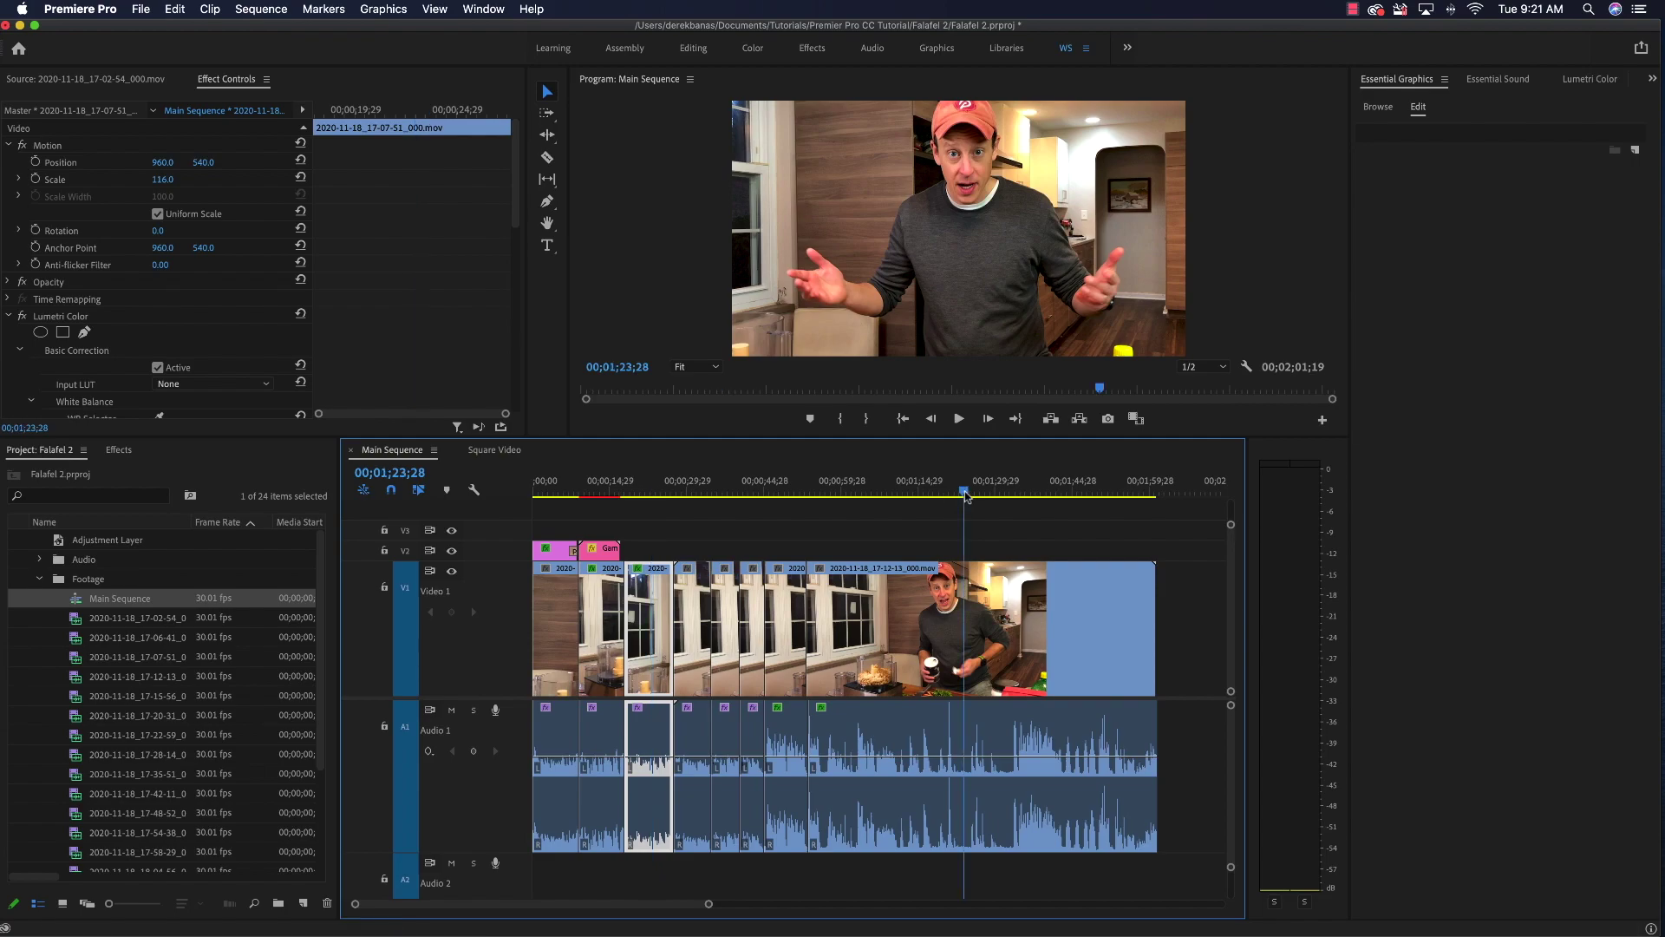
pyautogui.press('=')
pyautogui.press('=')
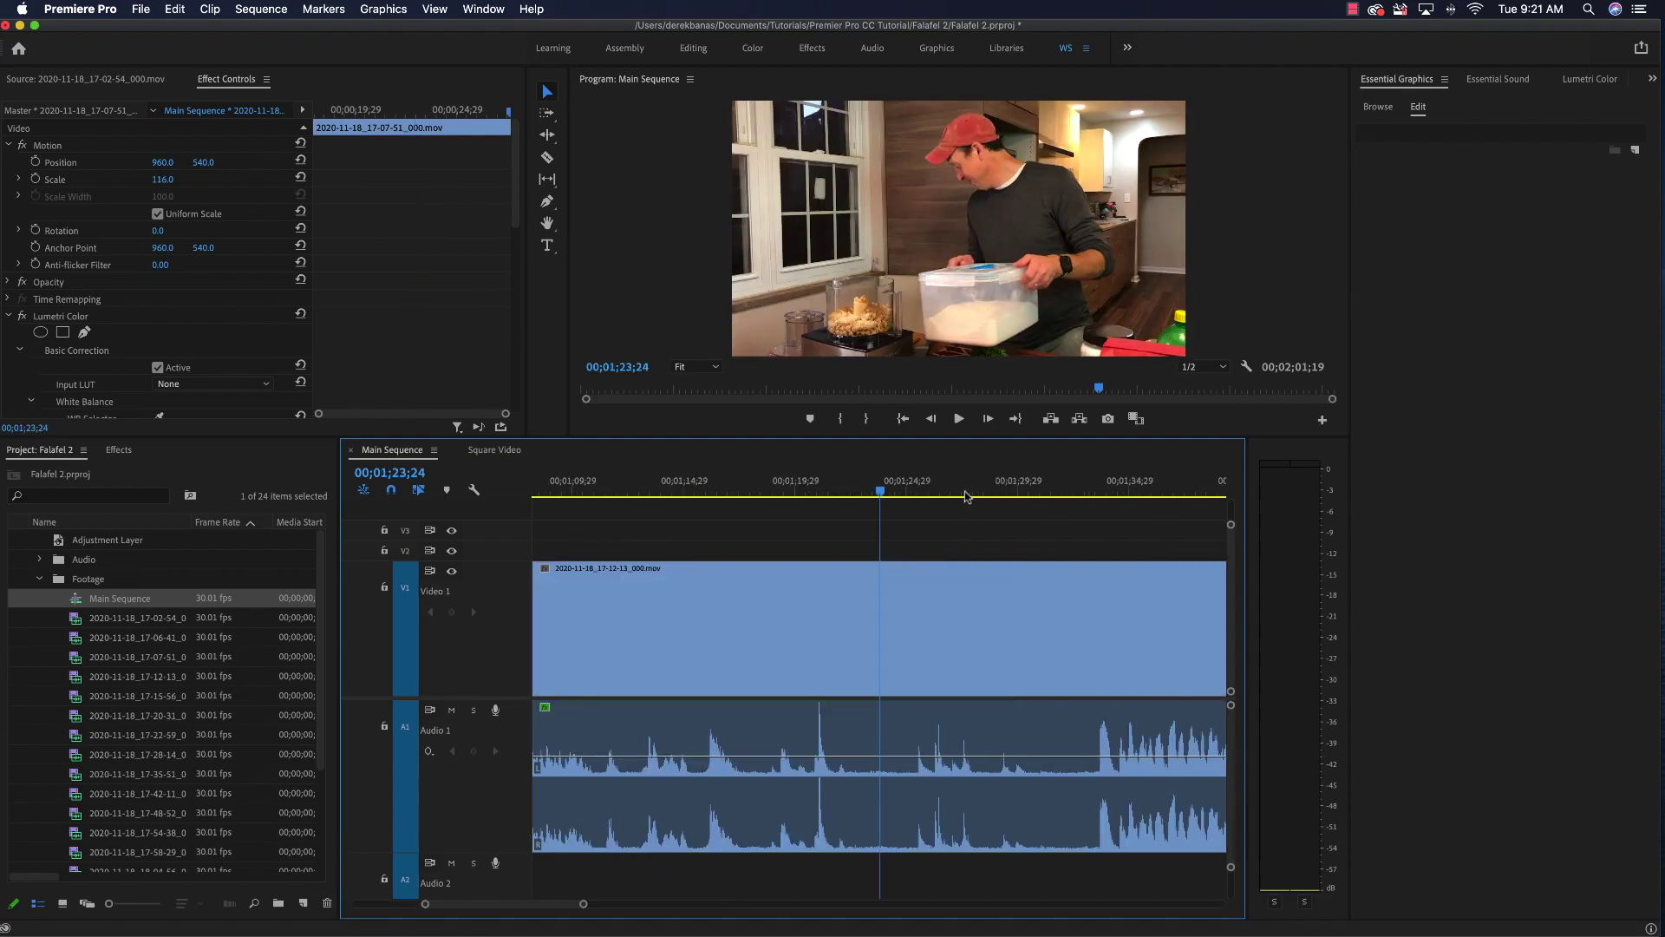
pyautogui.press('\\')
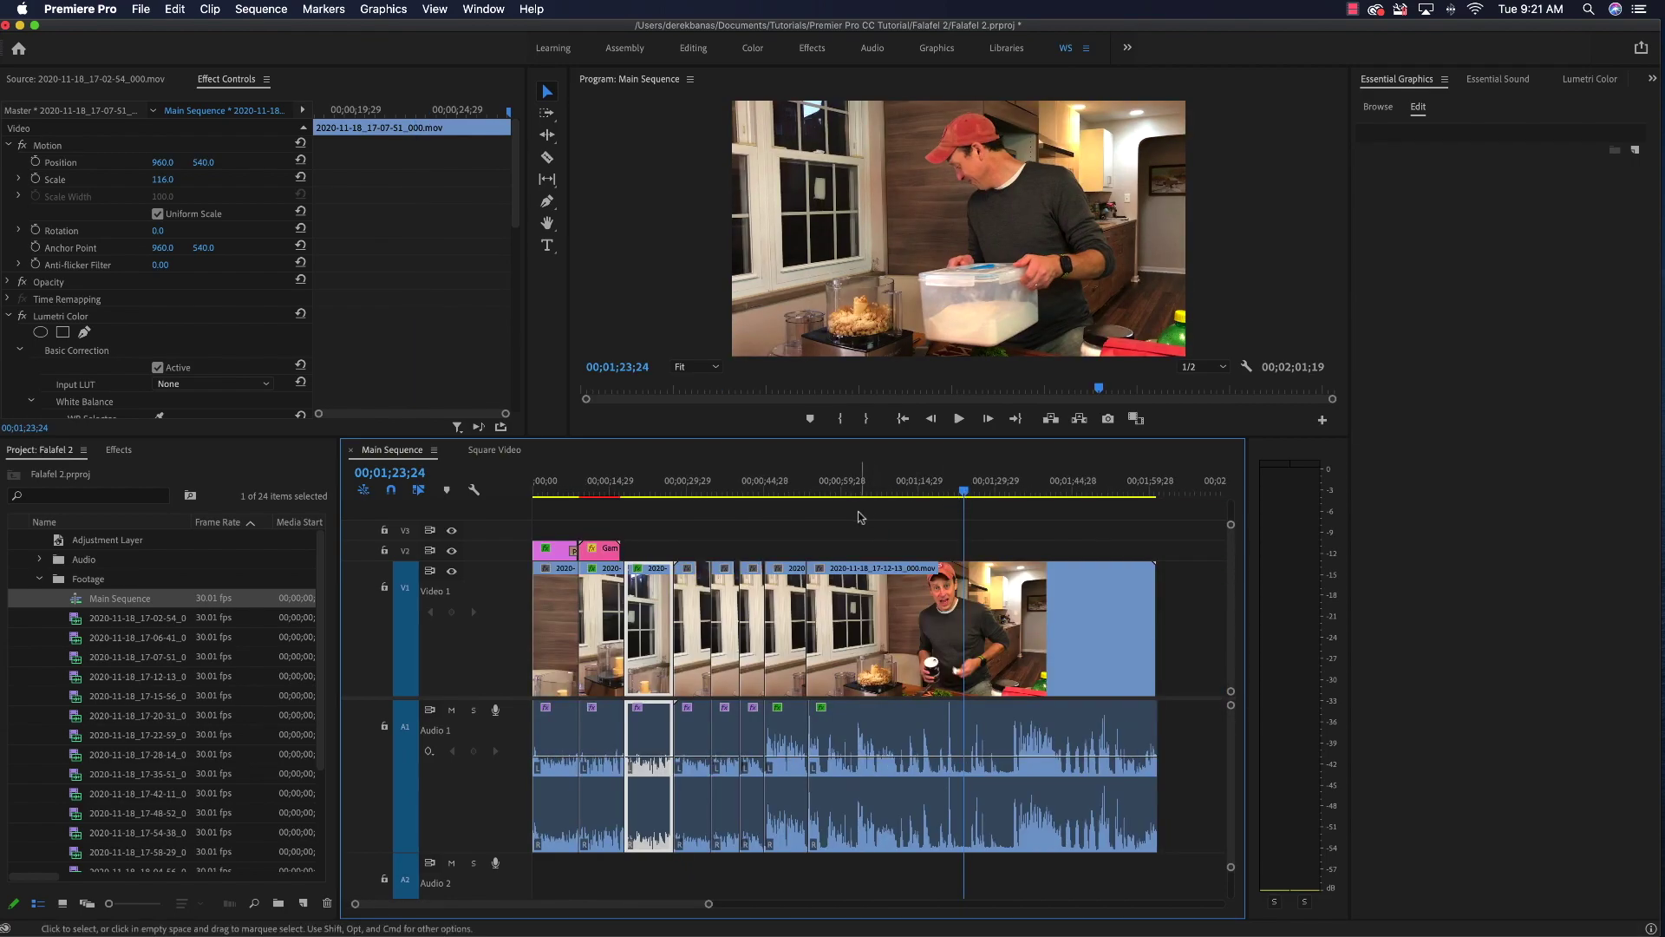
pyautogui.click(742, 492)
pyautogui.press('=')
pyautogui.press('=')
pyautogui.press('\\')
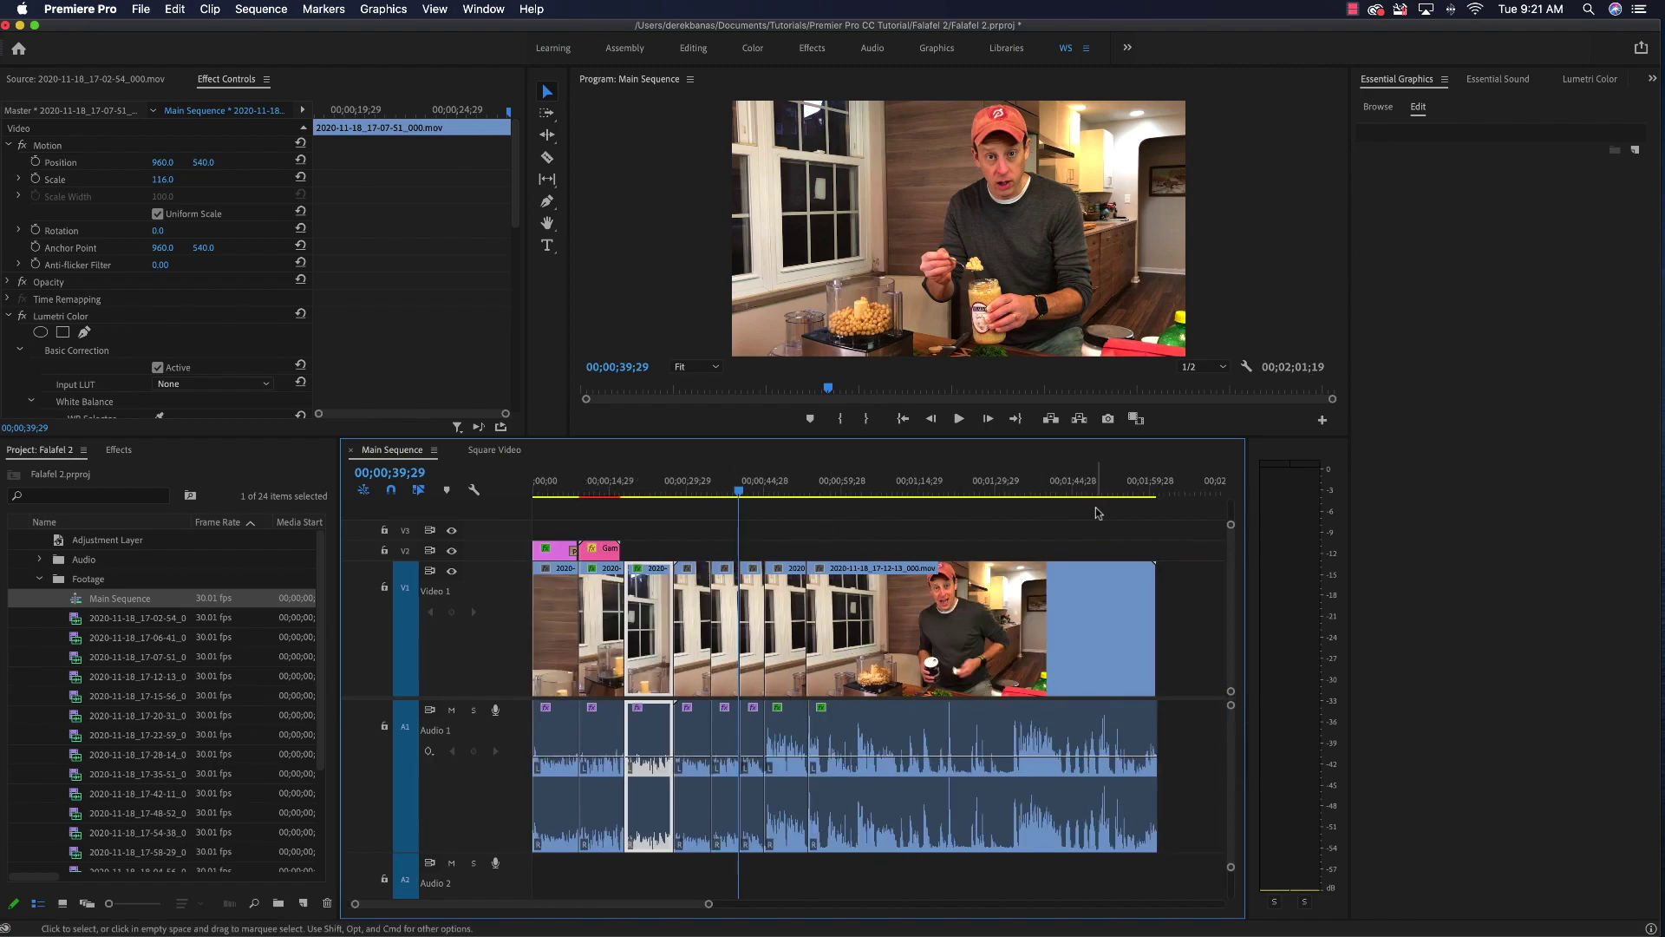
pyautogui.click(1101, 494)
pyautogui.press('=')
pyautogui.press('=')
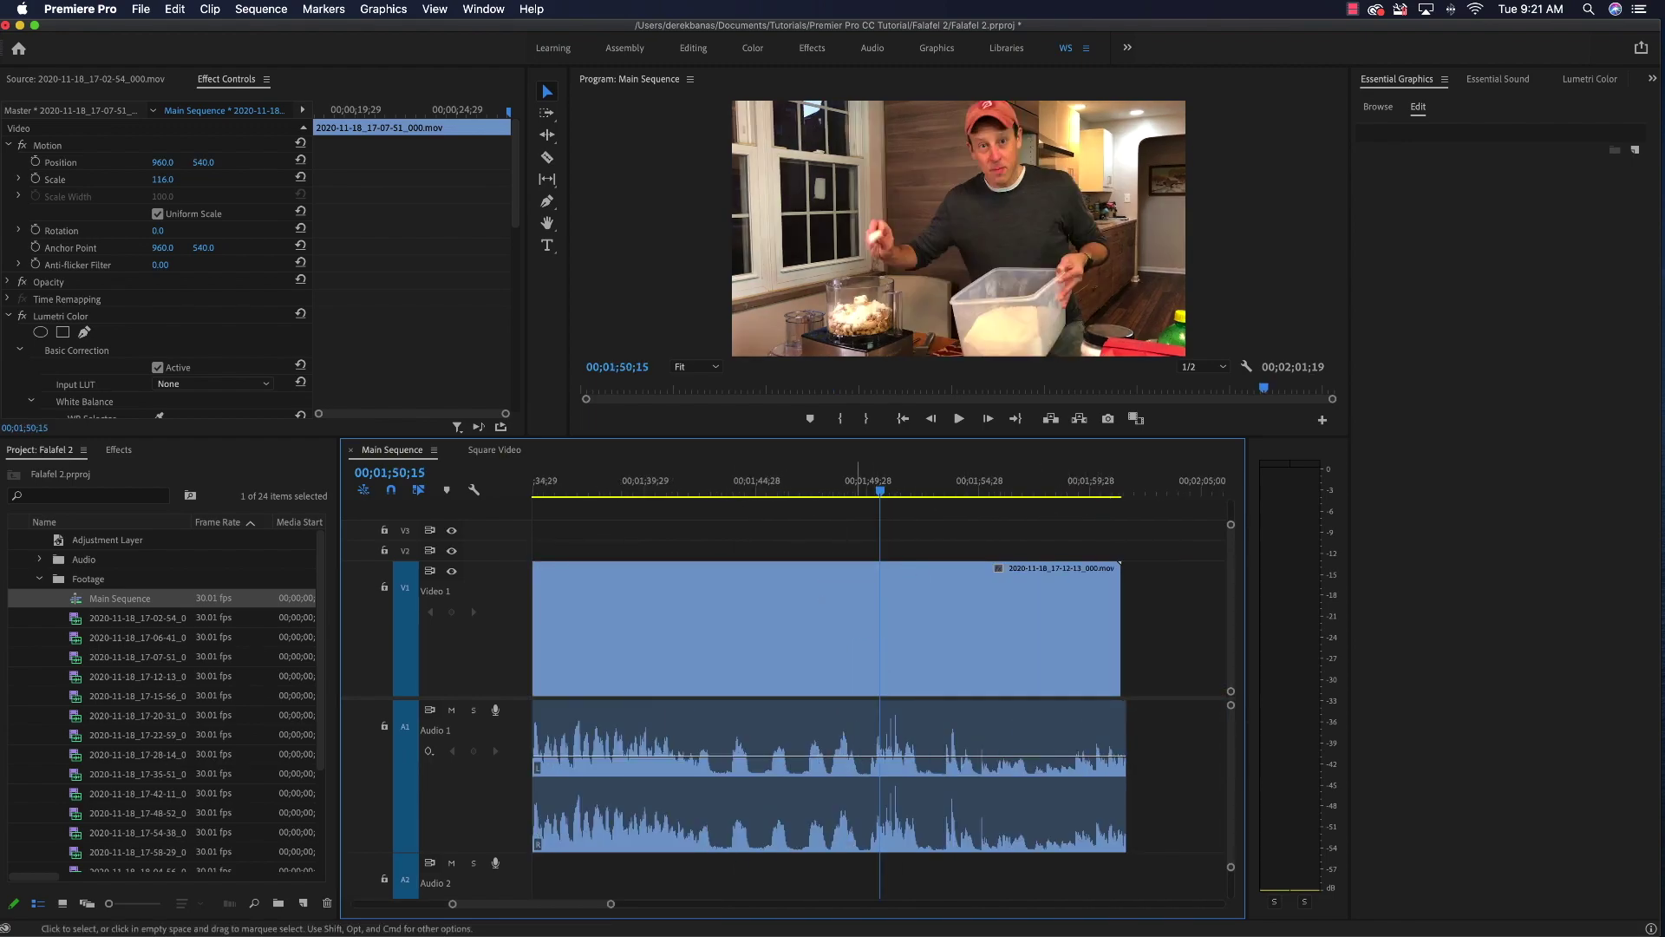
pyautogui.click(712, 492)
pyautogui.press('\\')
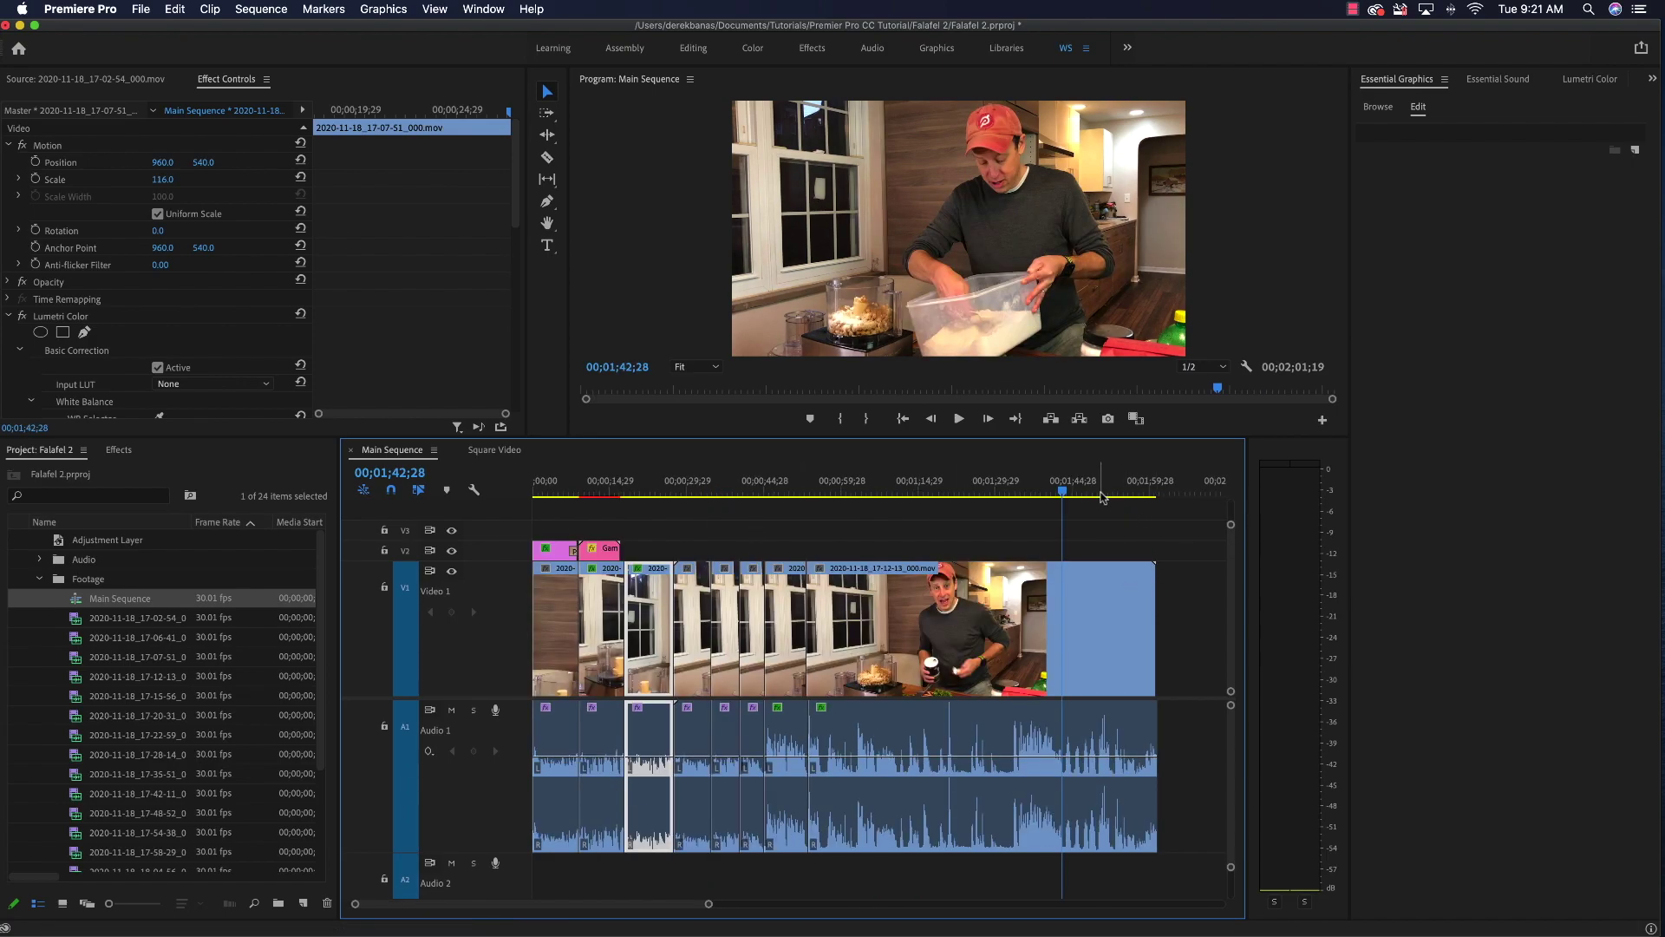
pyautogui.click(977, 495)
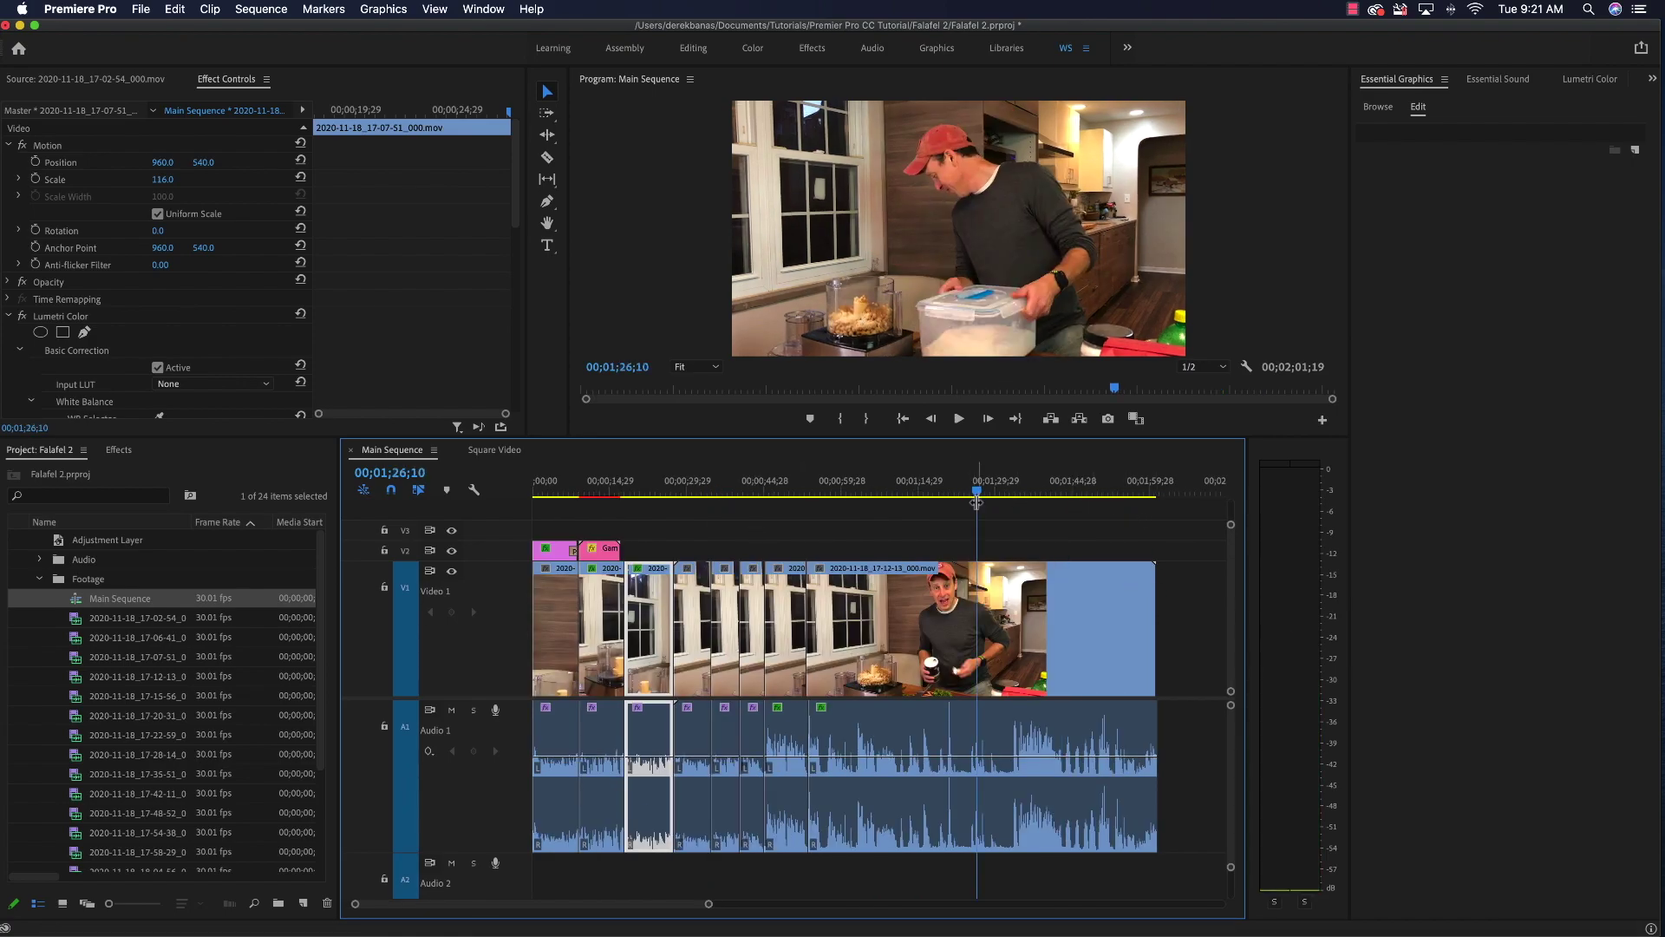
# Step: Review the last clip of the Main Sequence around the pause in speech and split it at 00;01;11;07
pyautogui.press('\\')
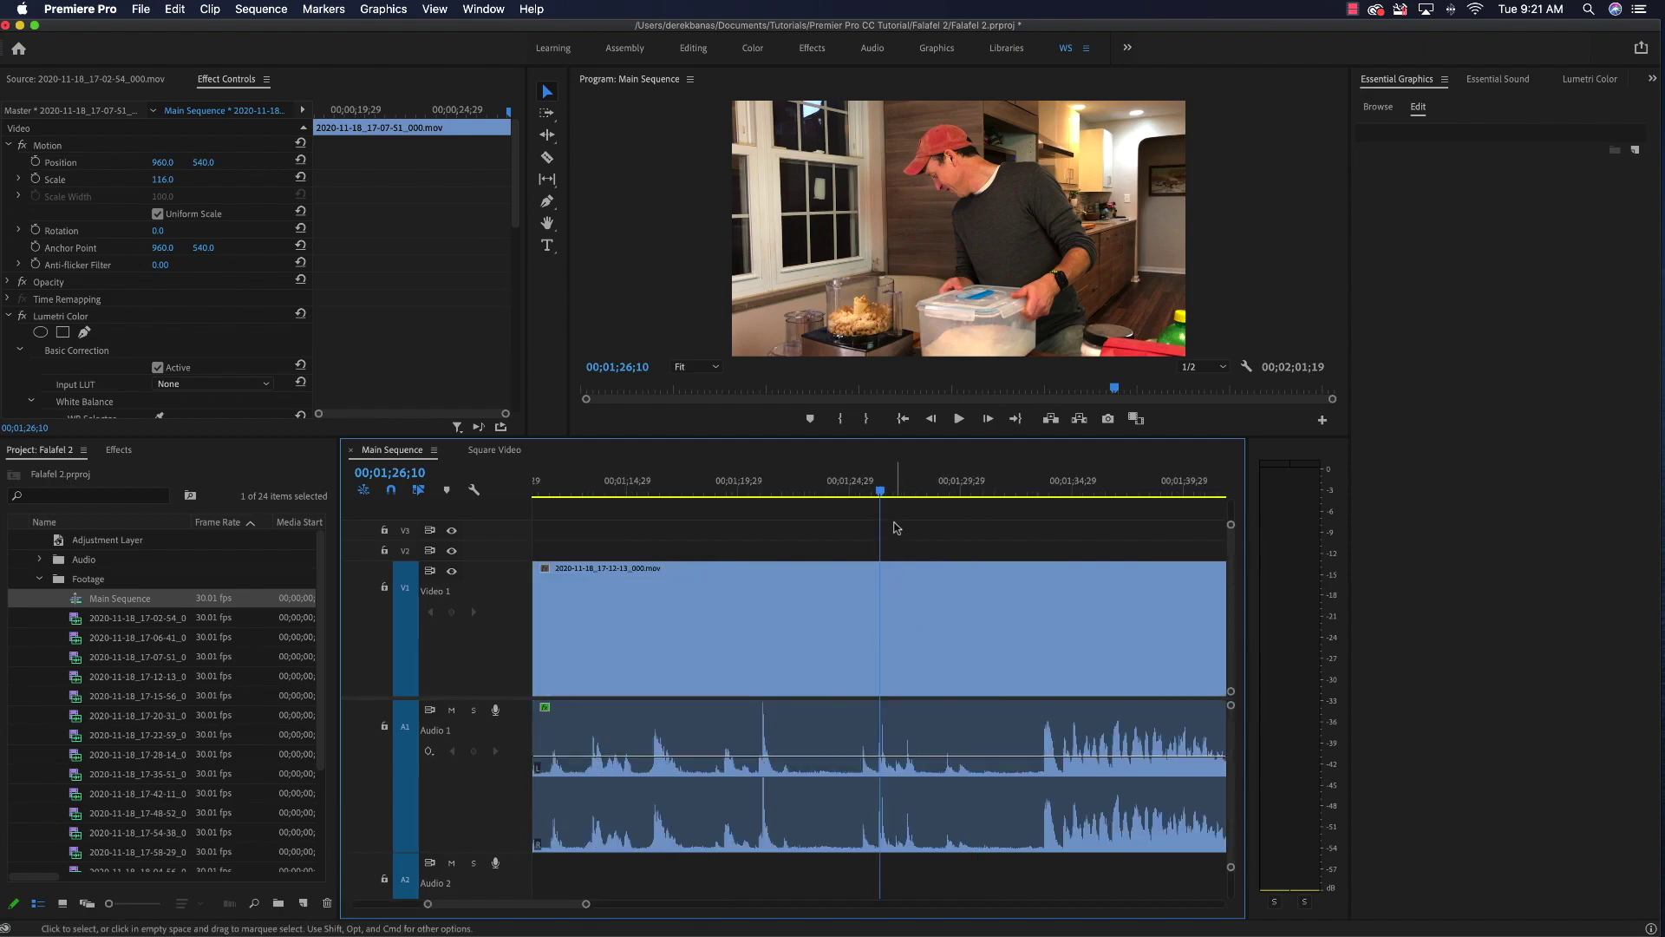
pyautogui.click(816, 493)
pyautogui.click(689, 494)
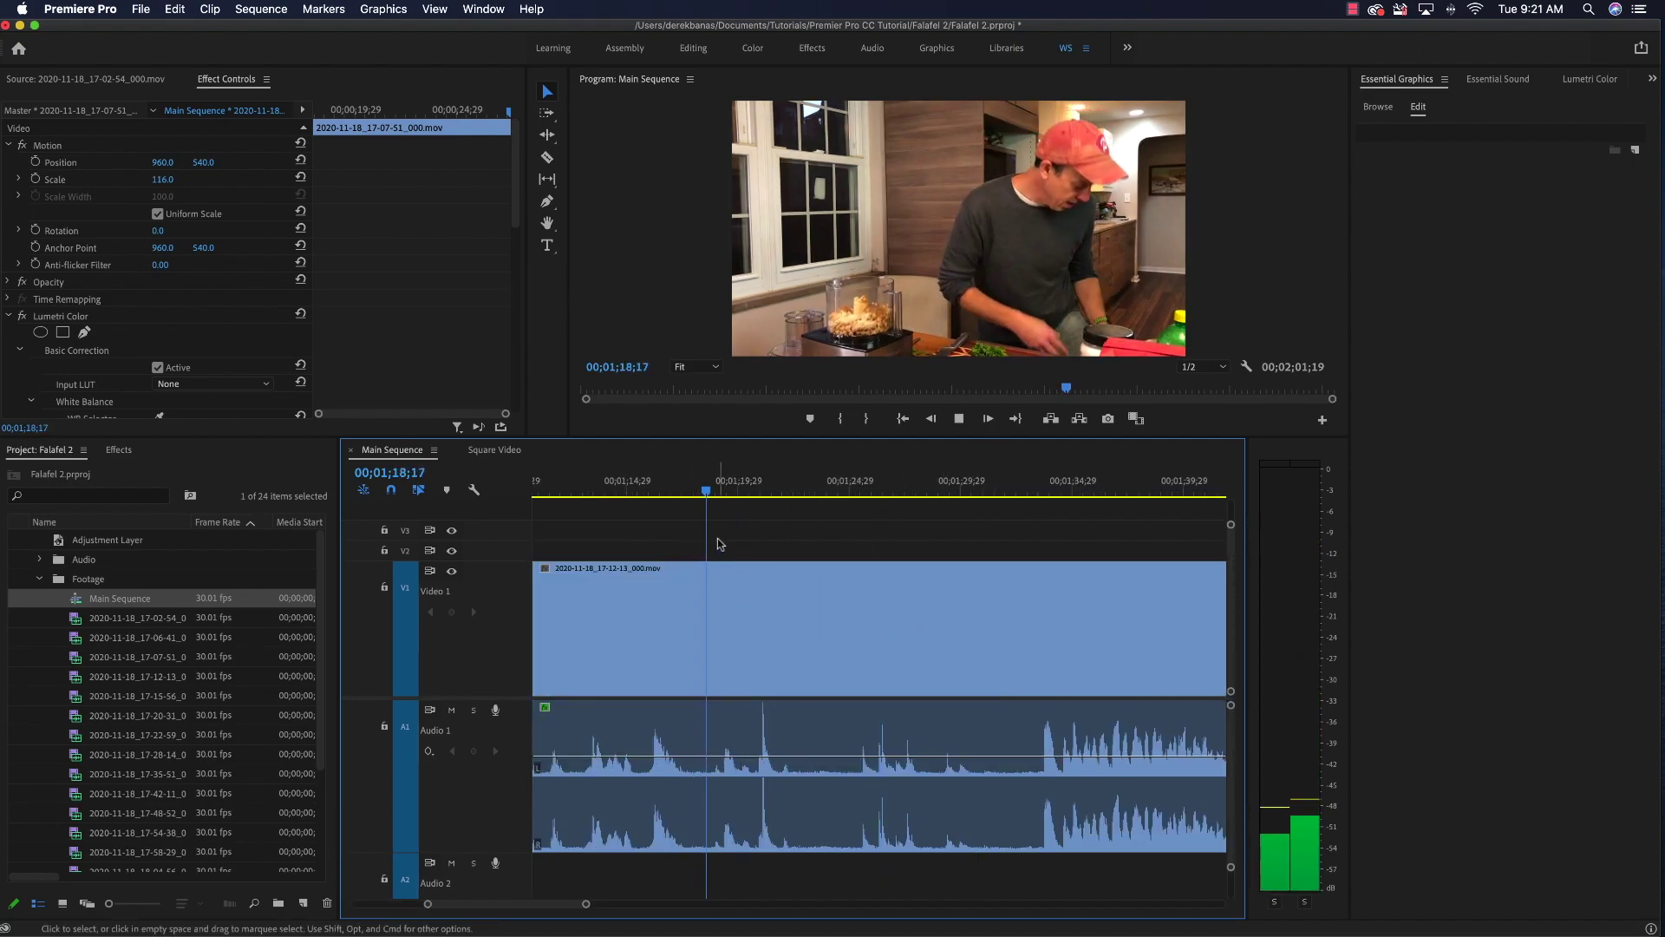
pyautogui.hscroll(-5, 727, 590)
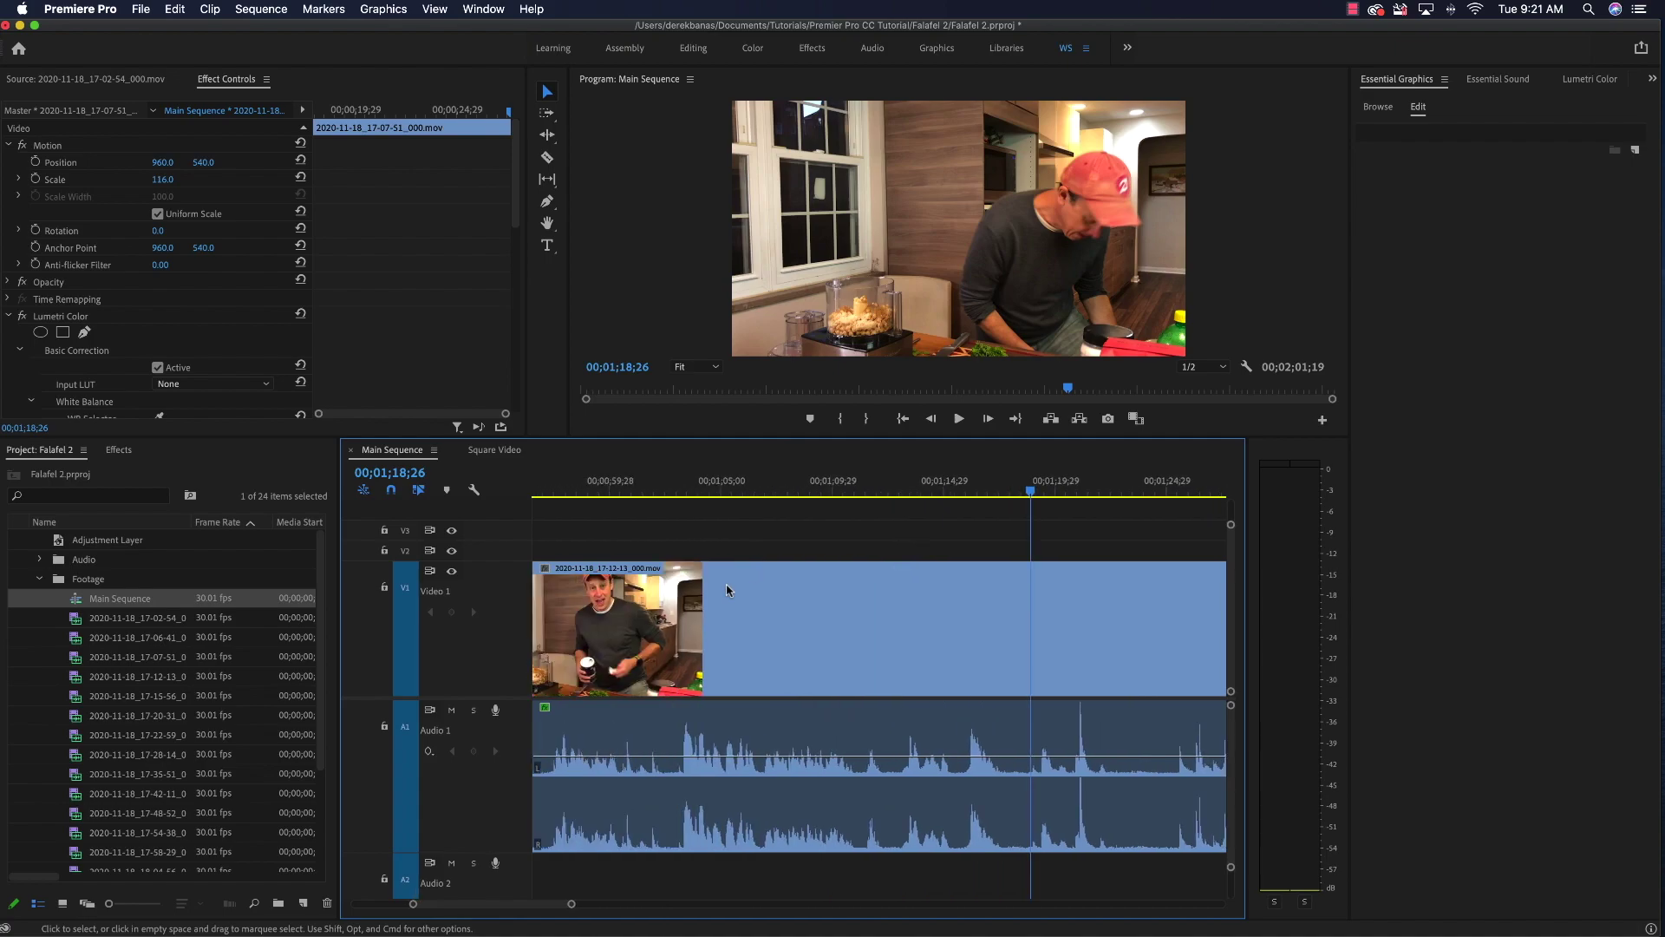
pyautogui.hscroll(1, 727, 589)
pyautogui.moveTo(876, 503); pyautogui.dragTo(881, 532)
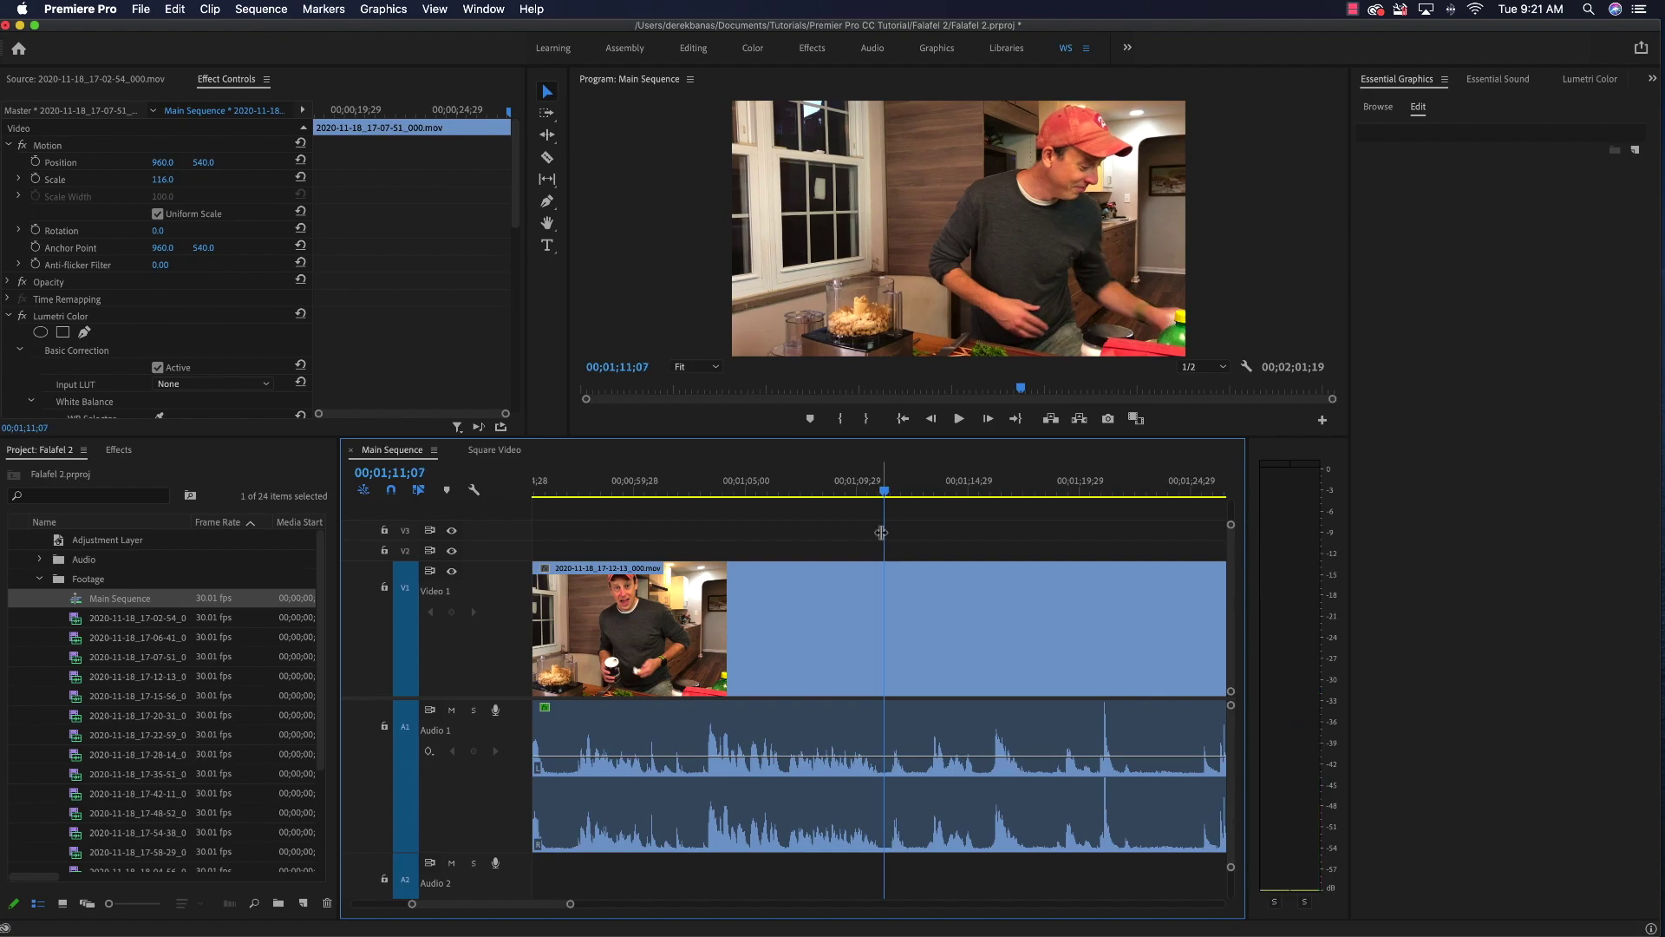
pyautogui.press('super+k')
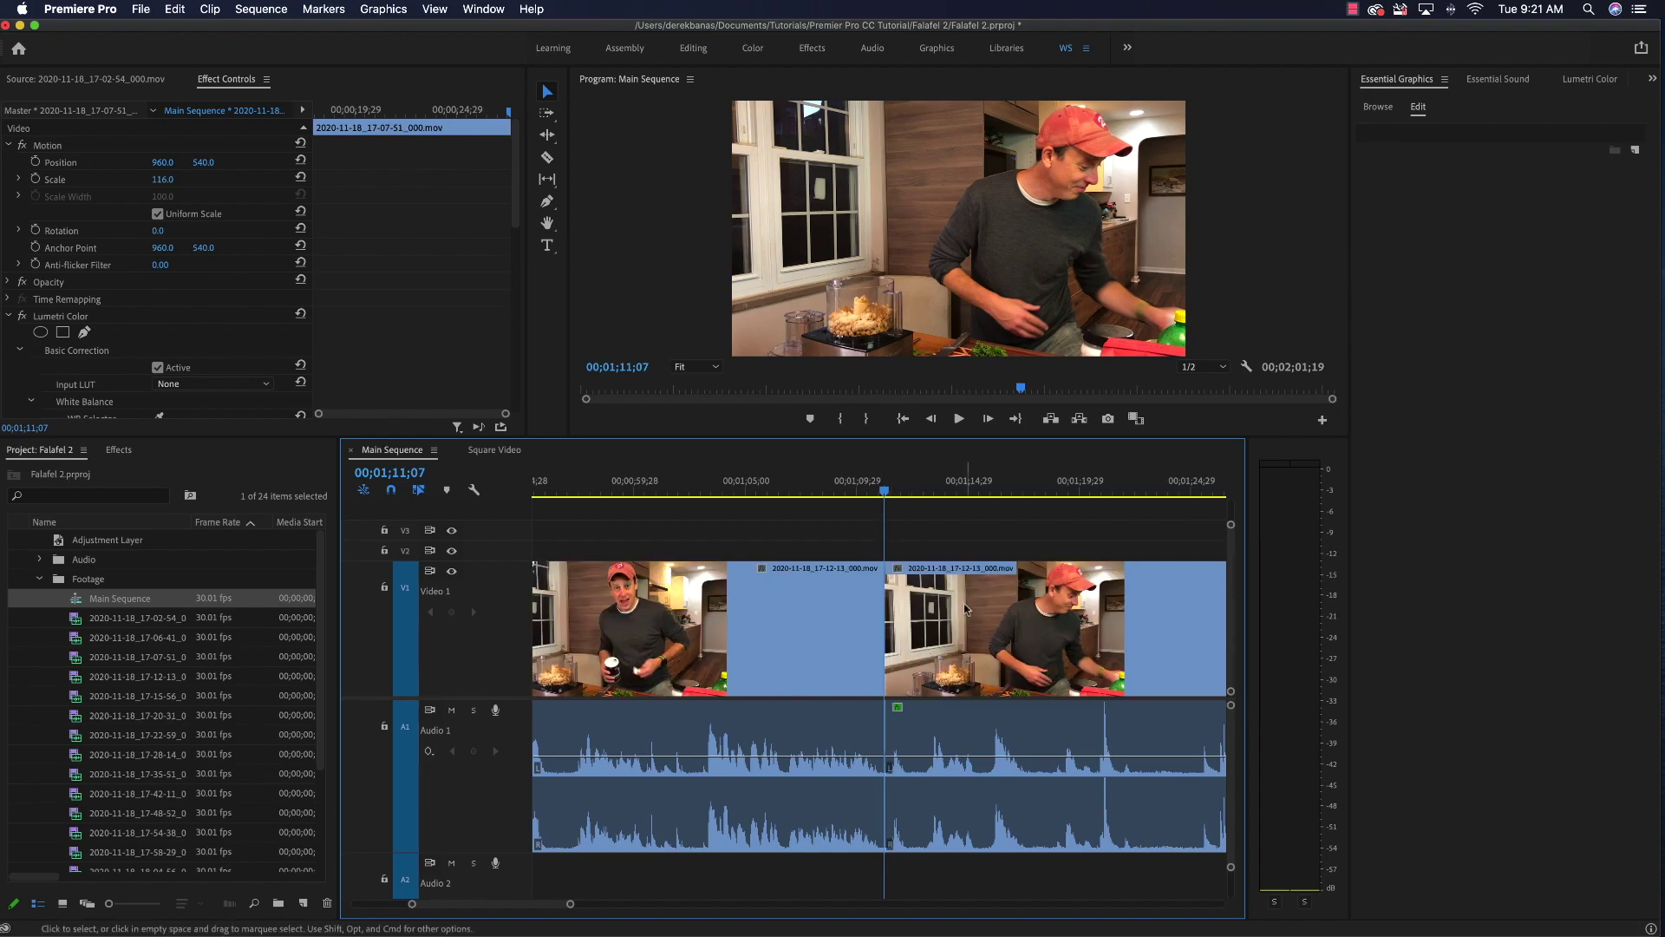
# Step: Ripple-trim the start of the clip after the cut up to 00;01;33;00 and play across the edit
pyautogui.hscroll(3, 1073, 683)
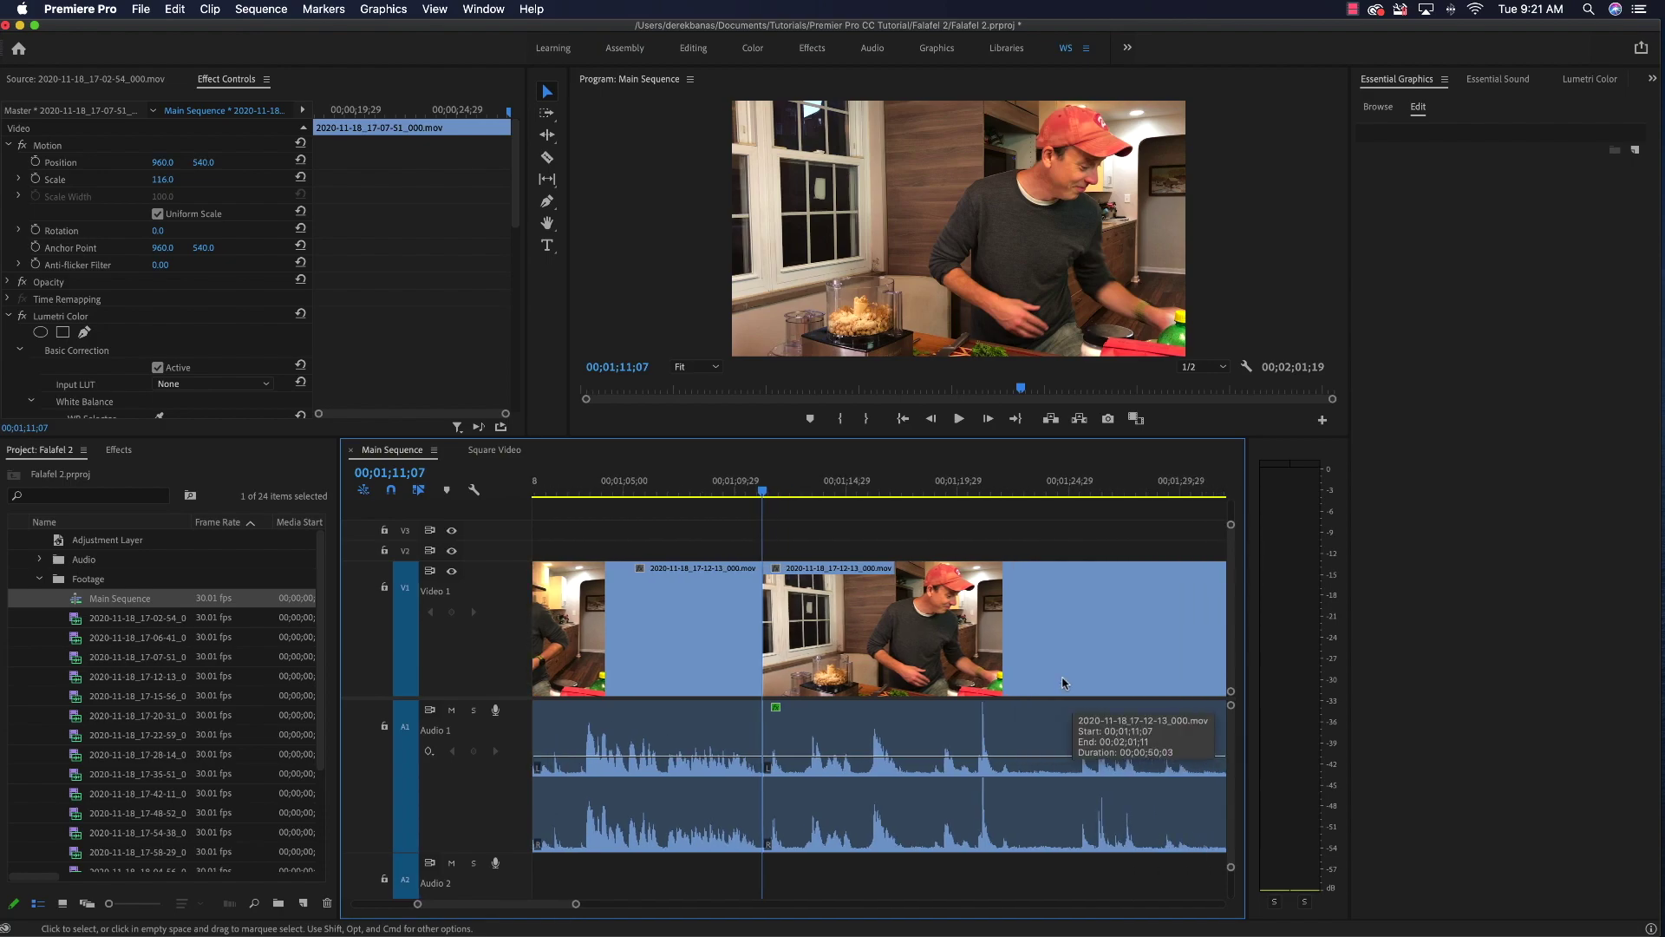
pyautogui.moveTo(764, 492); pyautogui.dragTo(1124, 503)
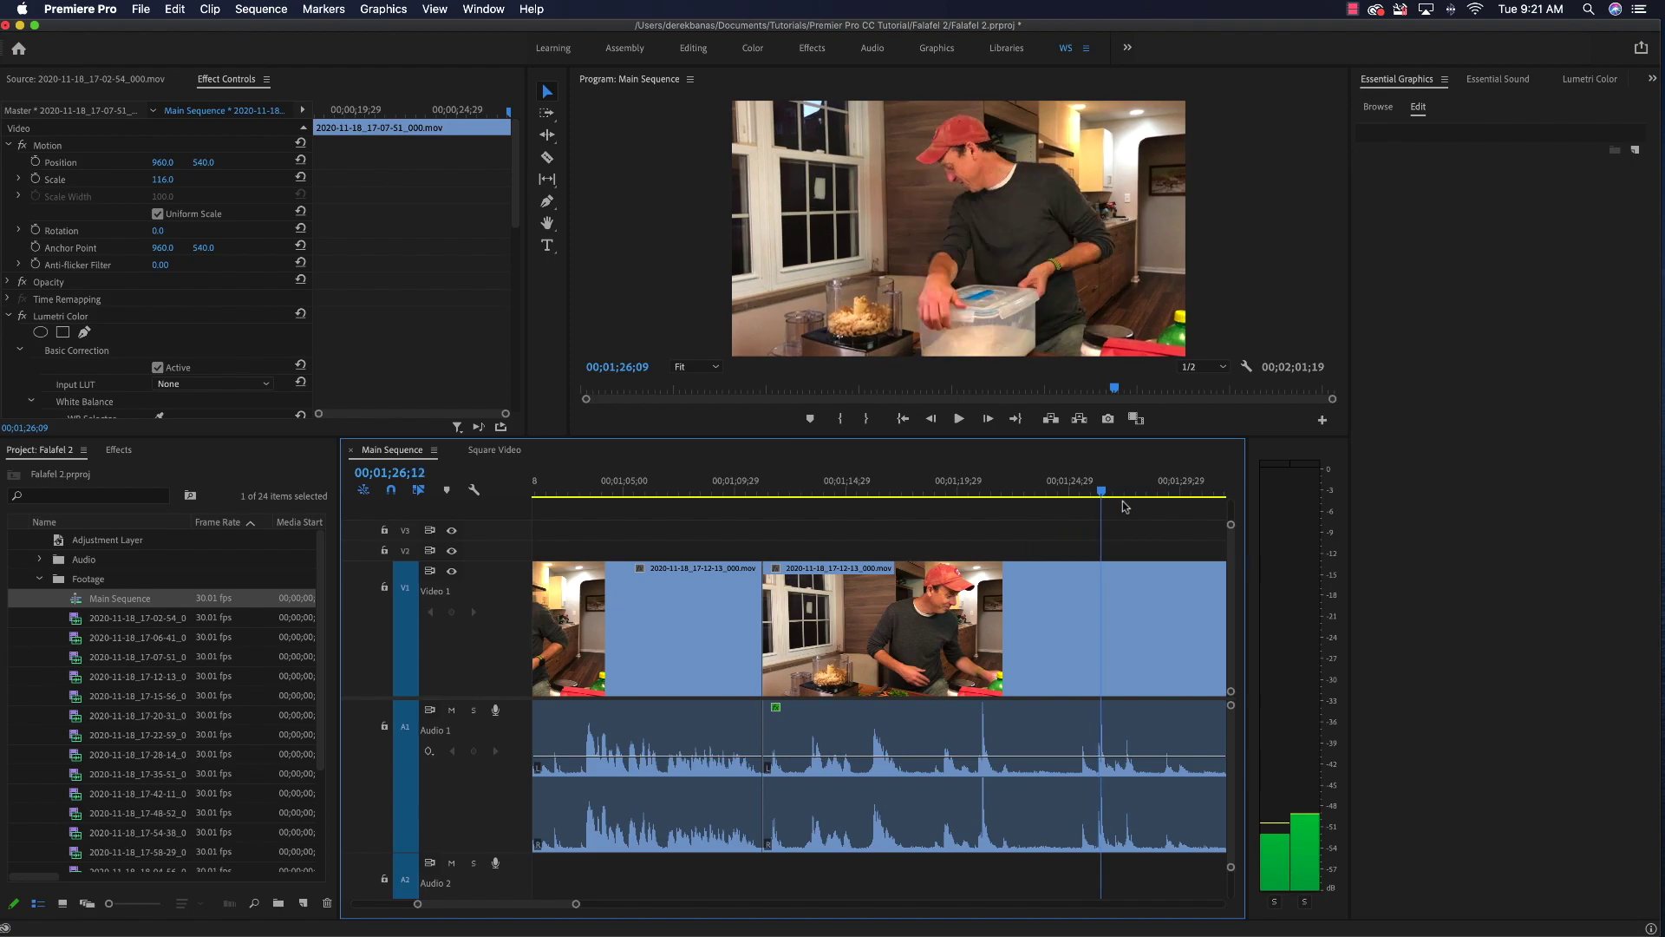
pyautogui.hscroll(5, 1116, 634)
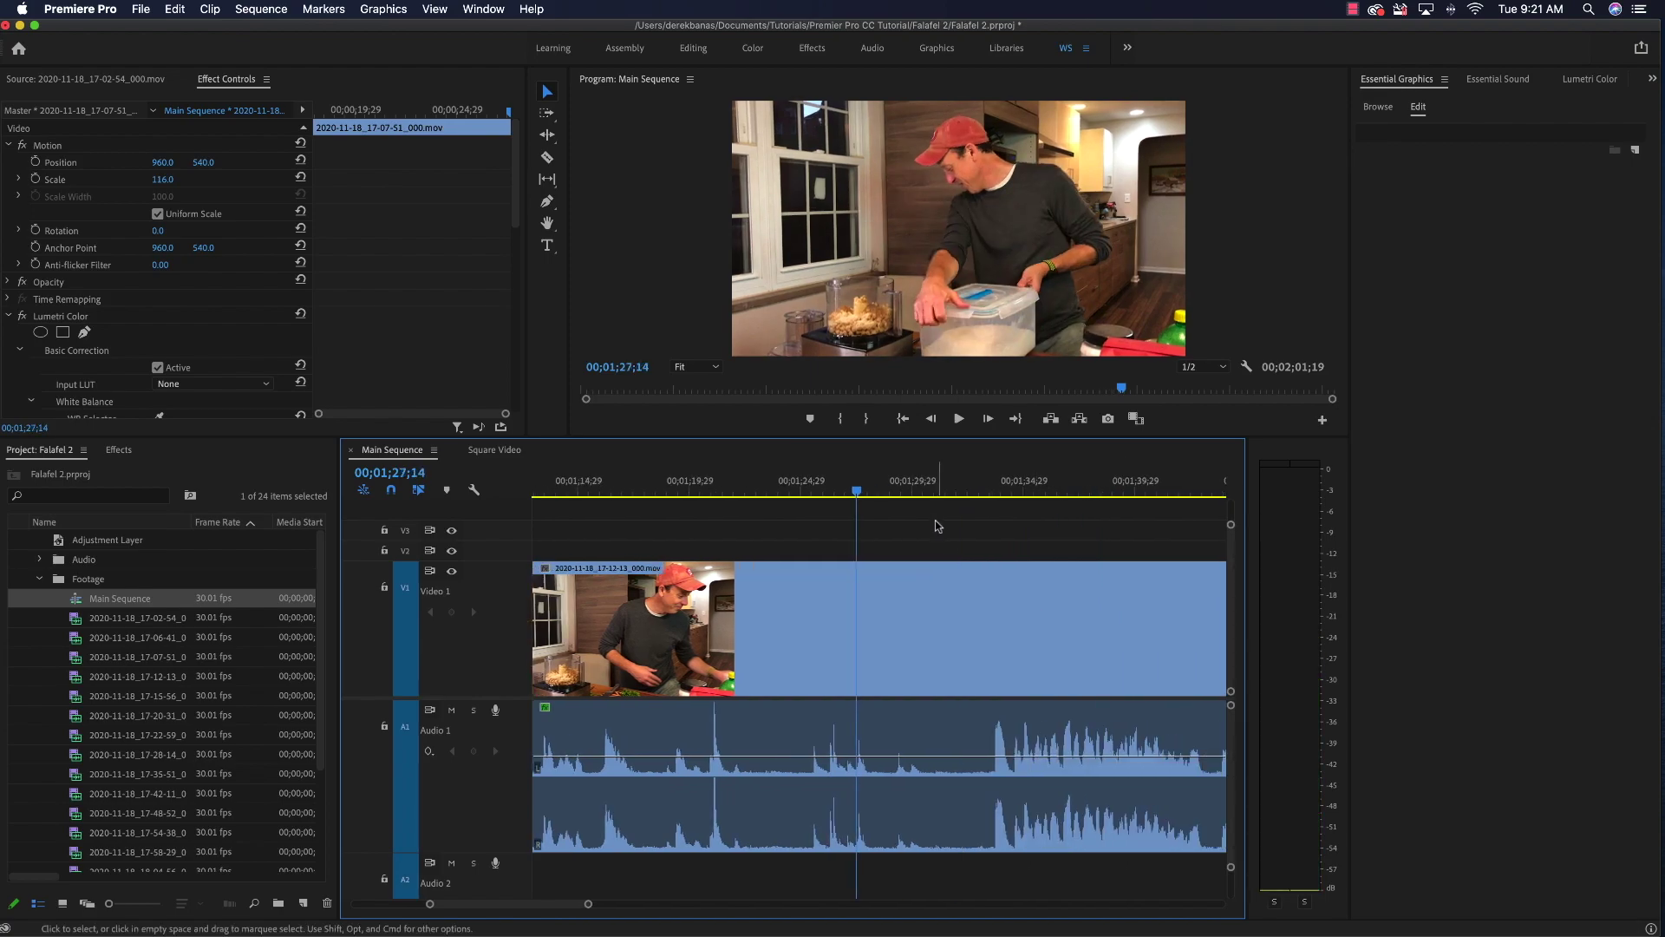
pyautogui.moveTo(856, 492); pyautogui.dragTo(980, 488)
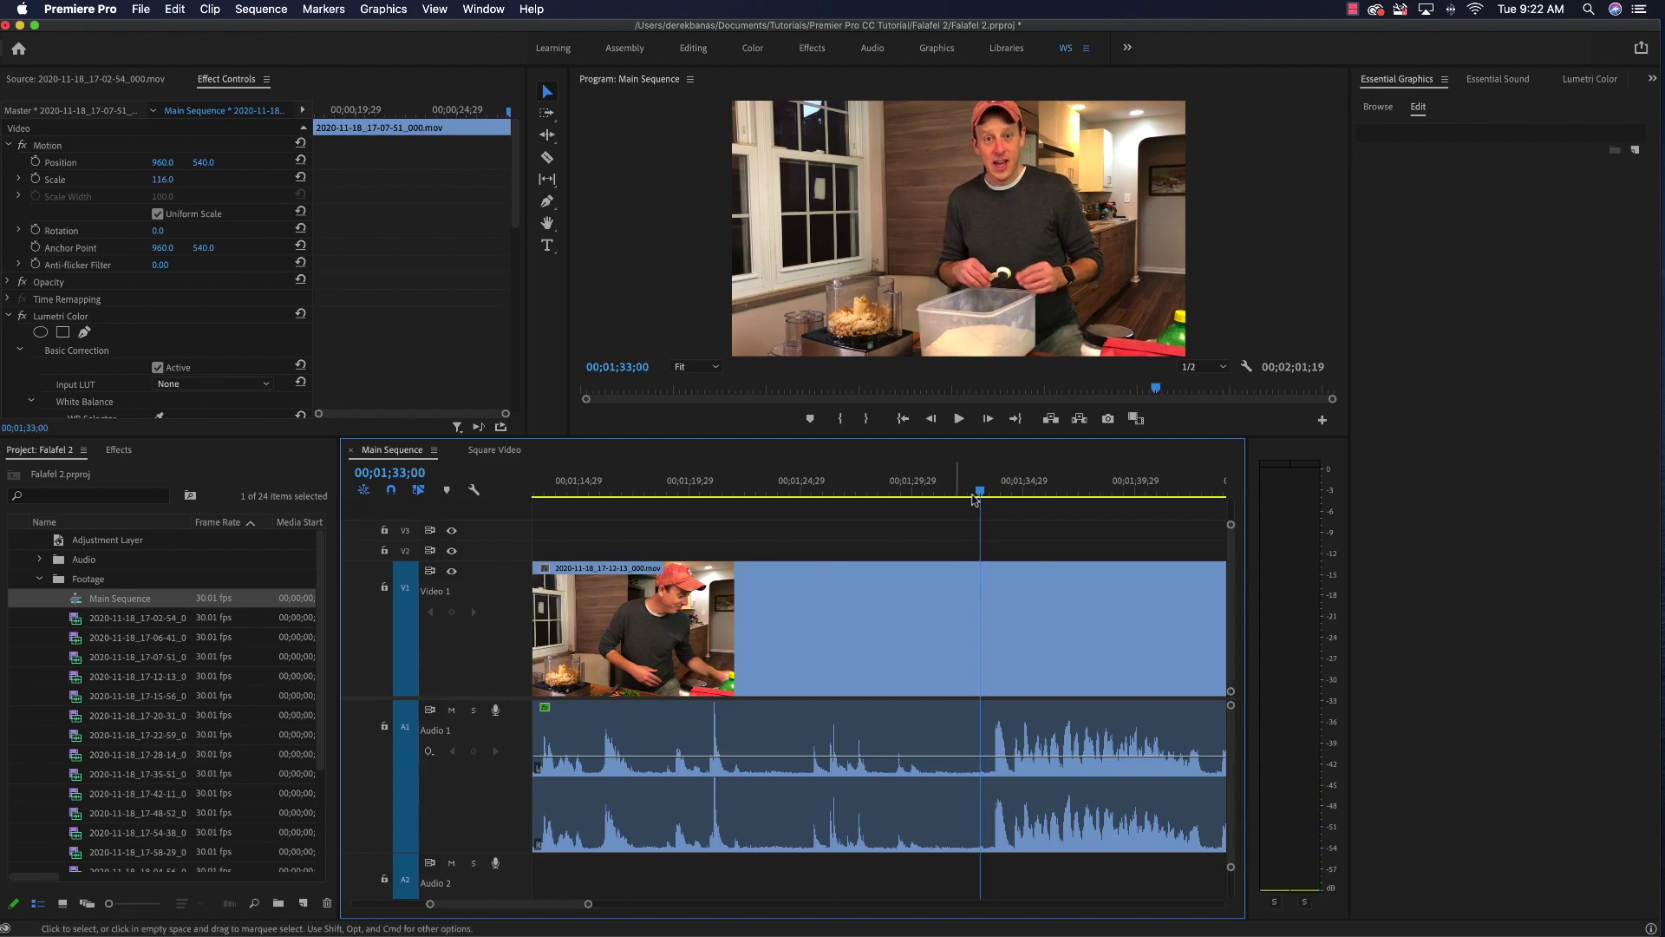
pyautogui.scroll(5, 867, 621)
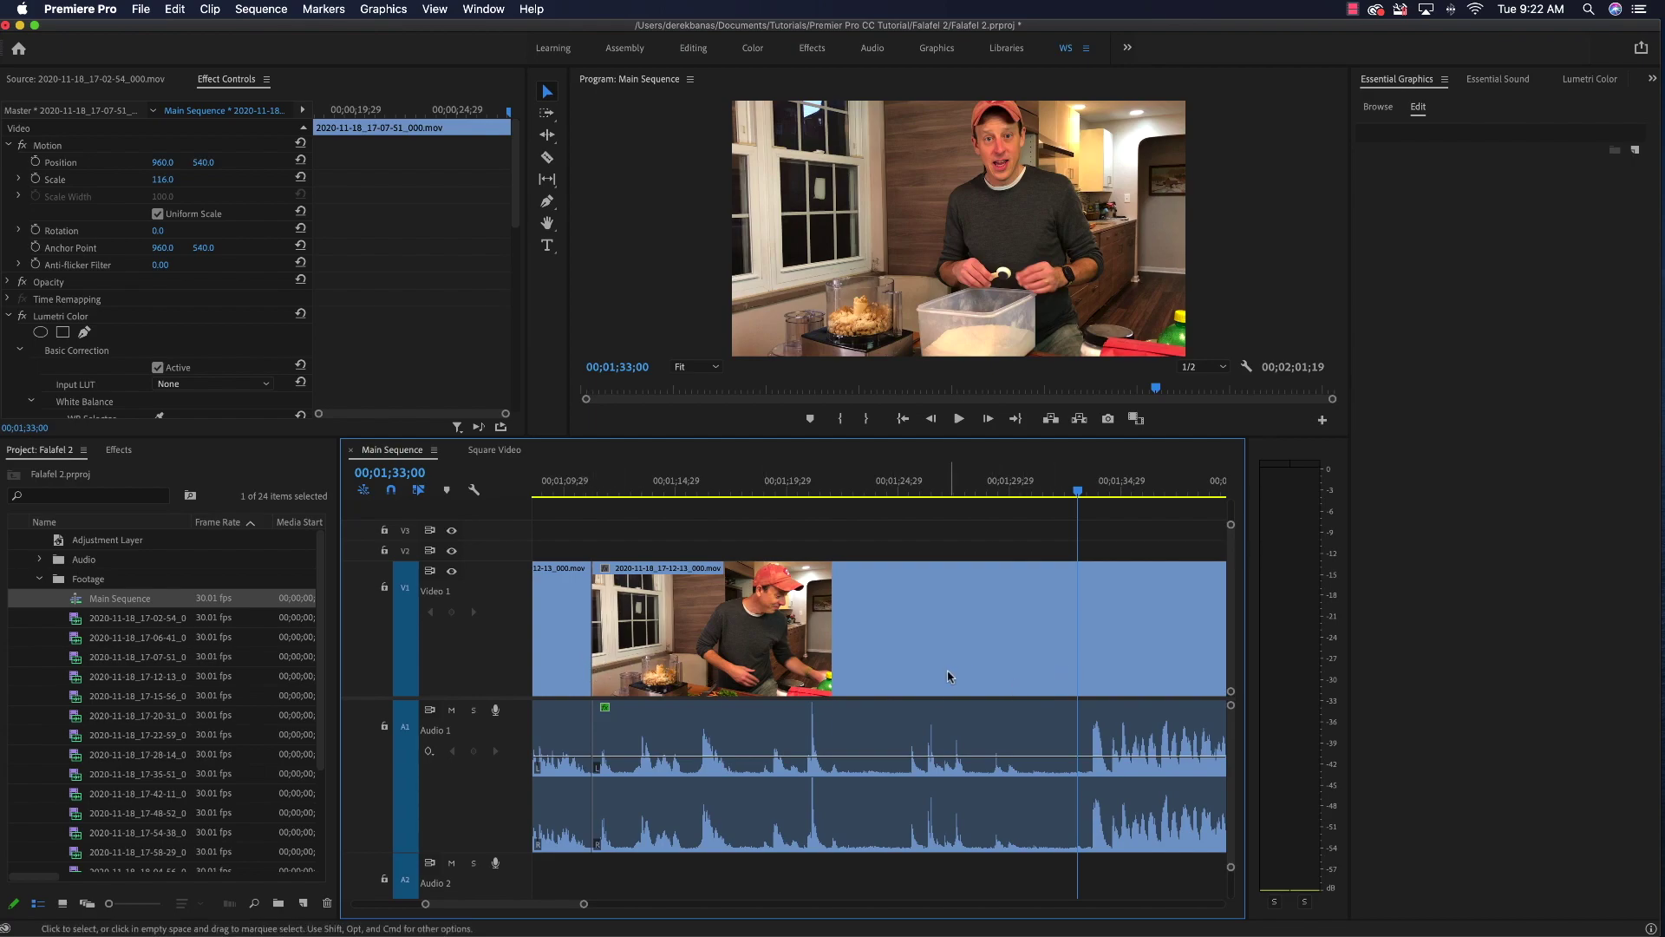
pyautogui.press('q')
pyautogui.hscroll(-4, 836, 677)
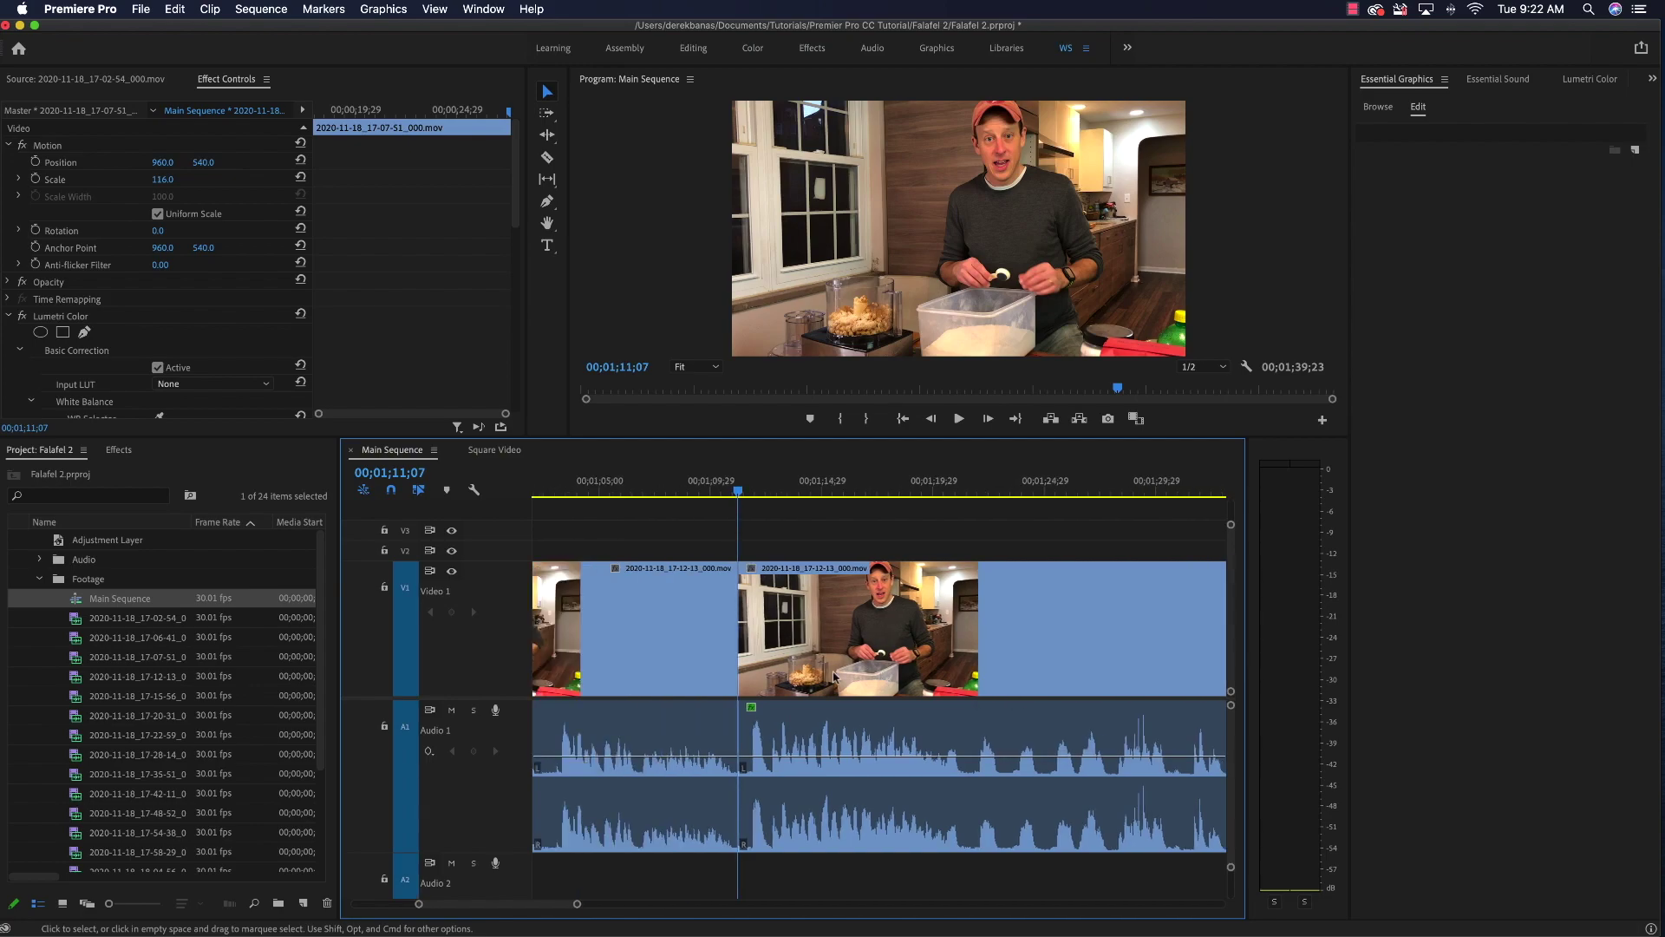
pyautogui.press('space')
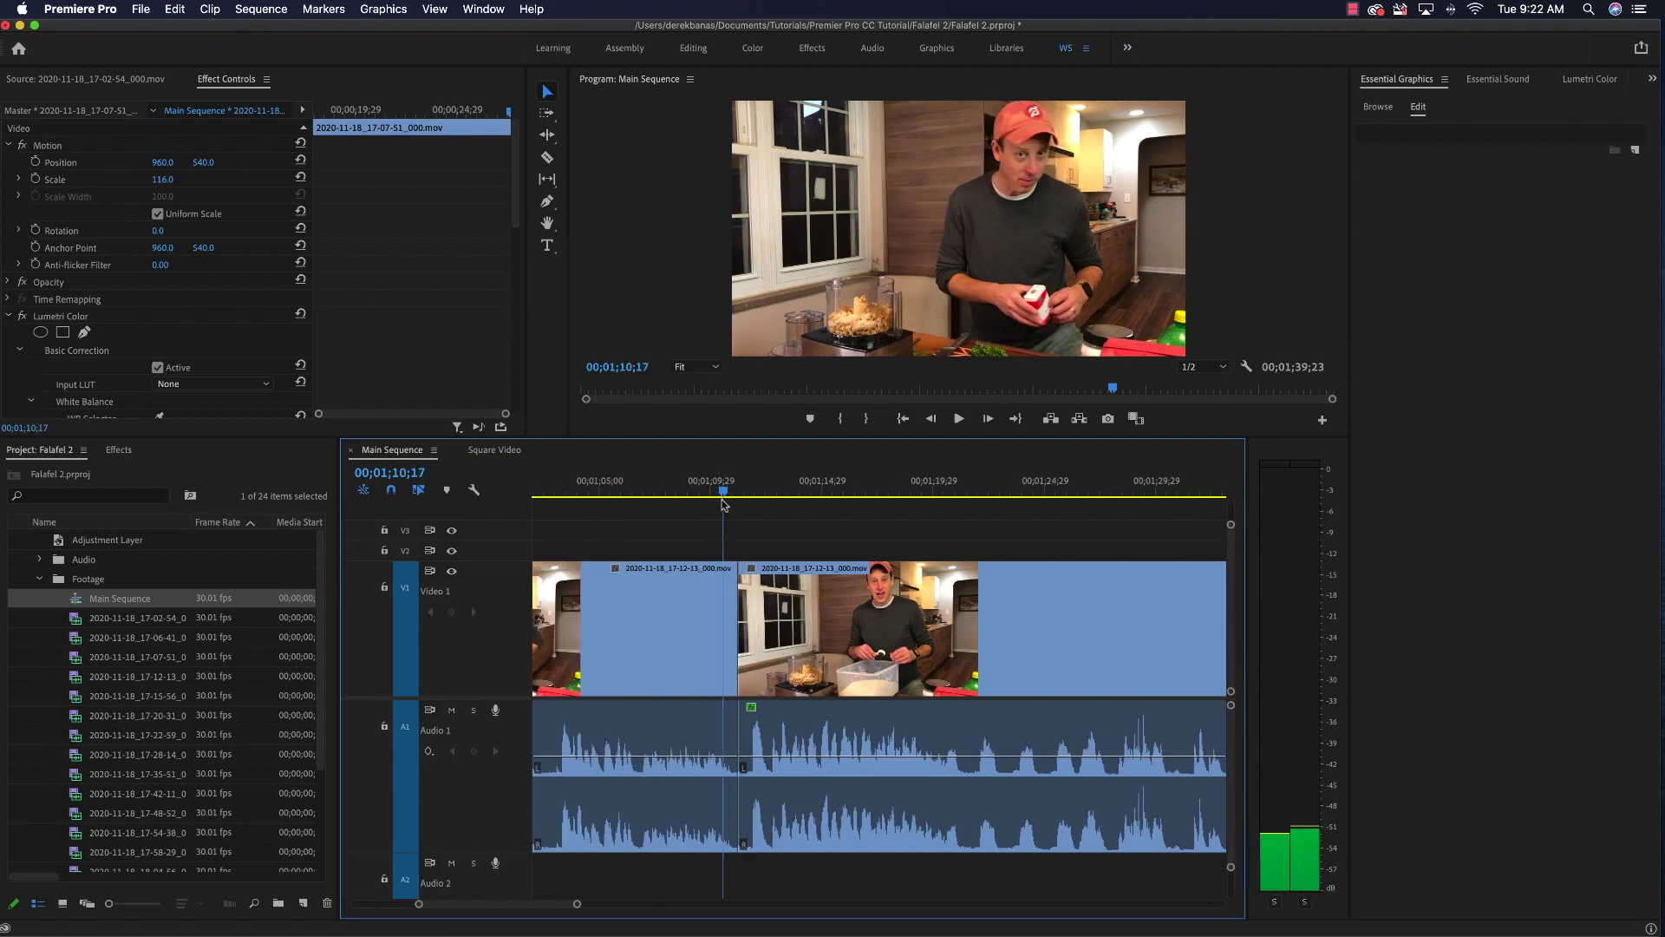
pyautogui.press('space')
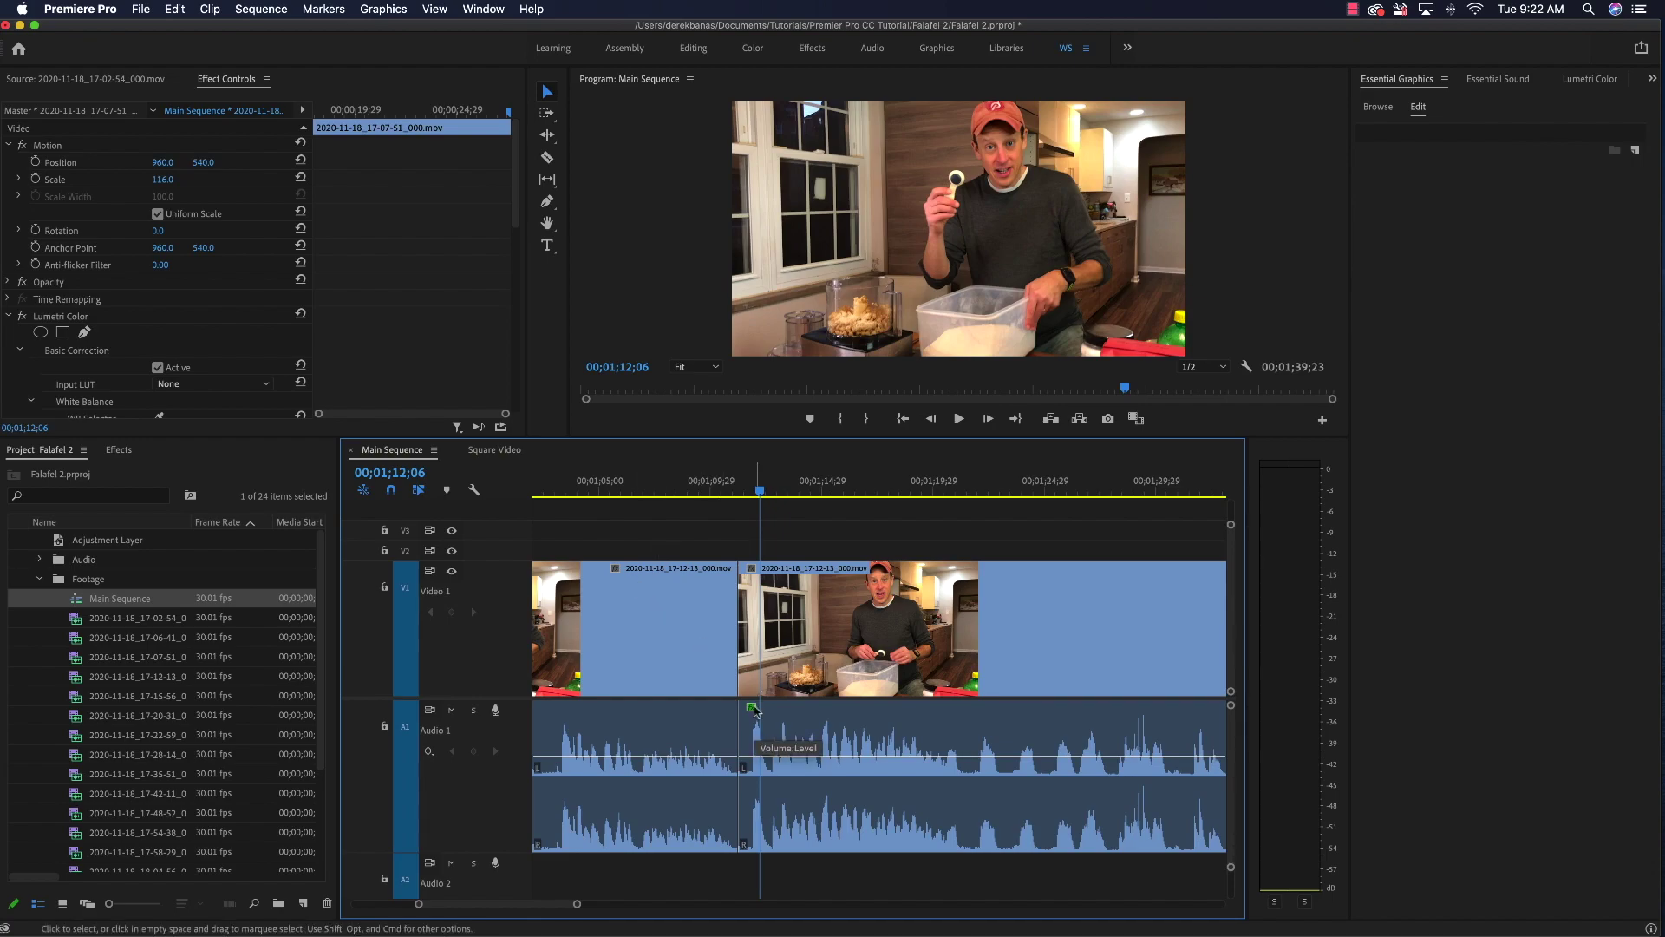
# Step: Select the video clips on both sides of the cut and apply Close Gap to them
pyautogui.moveTo(693, 550); pyautogui.dragTo(847, 654)
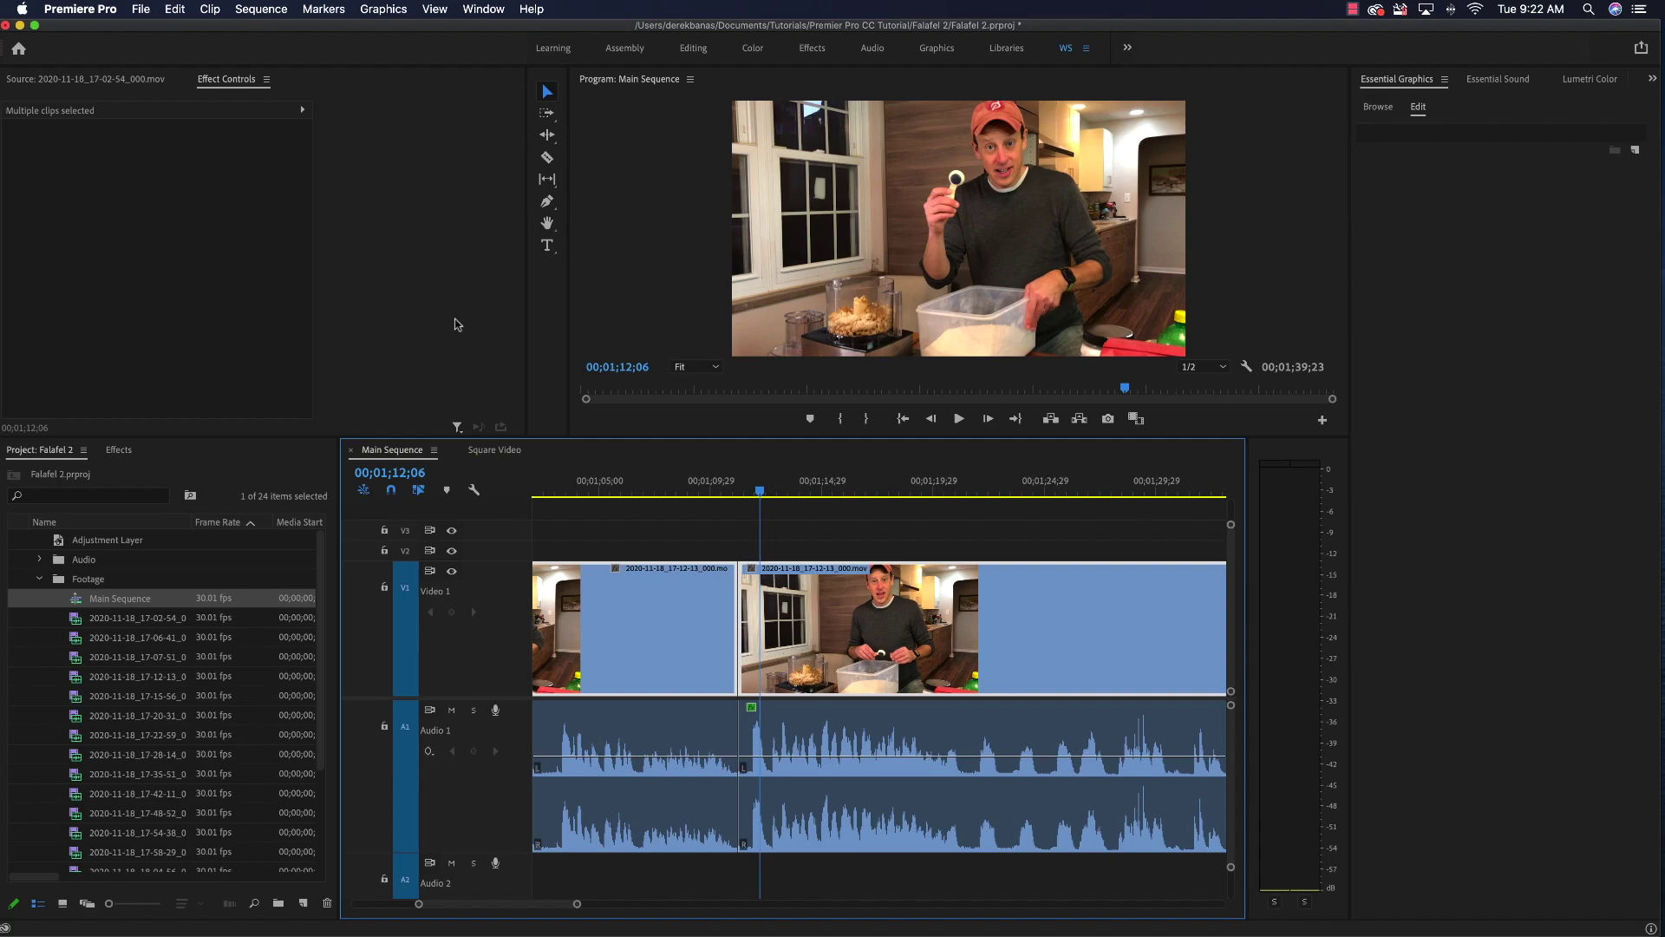
pyautogui.click(260, 10)
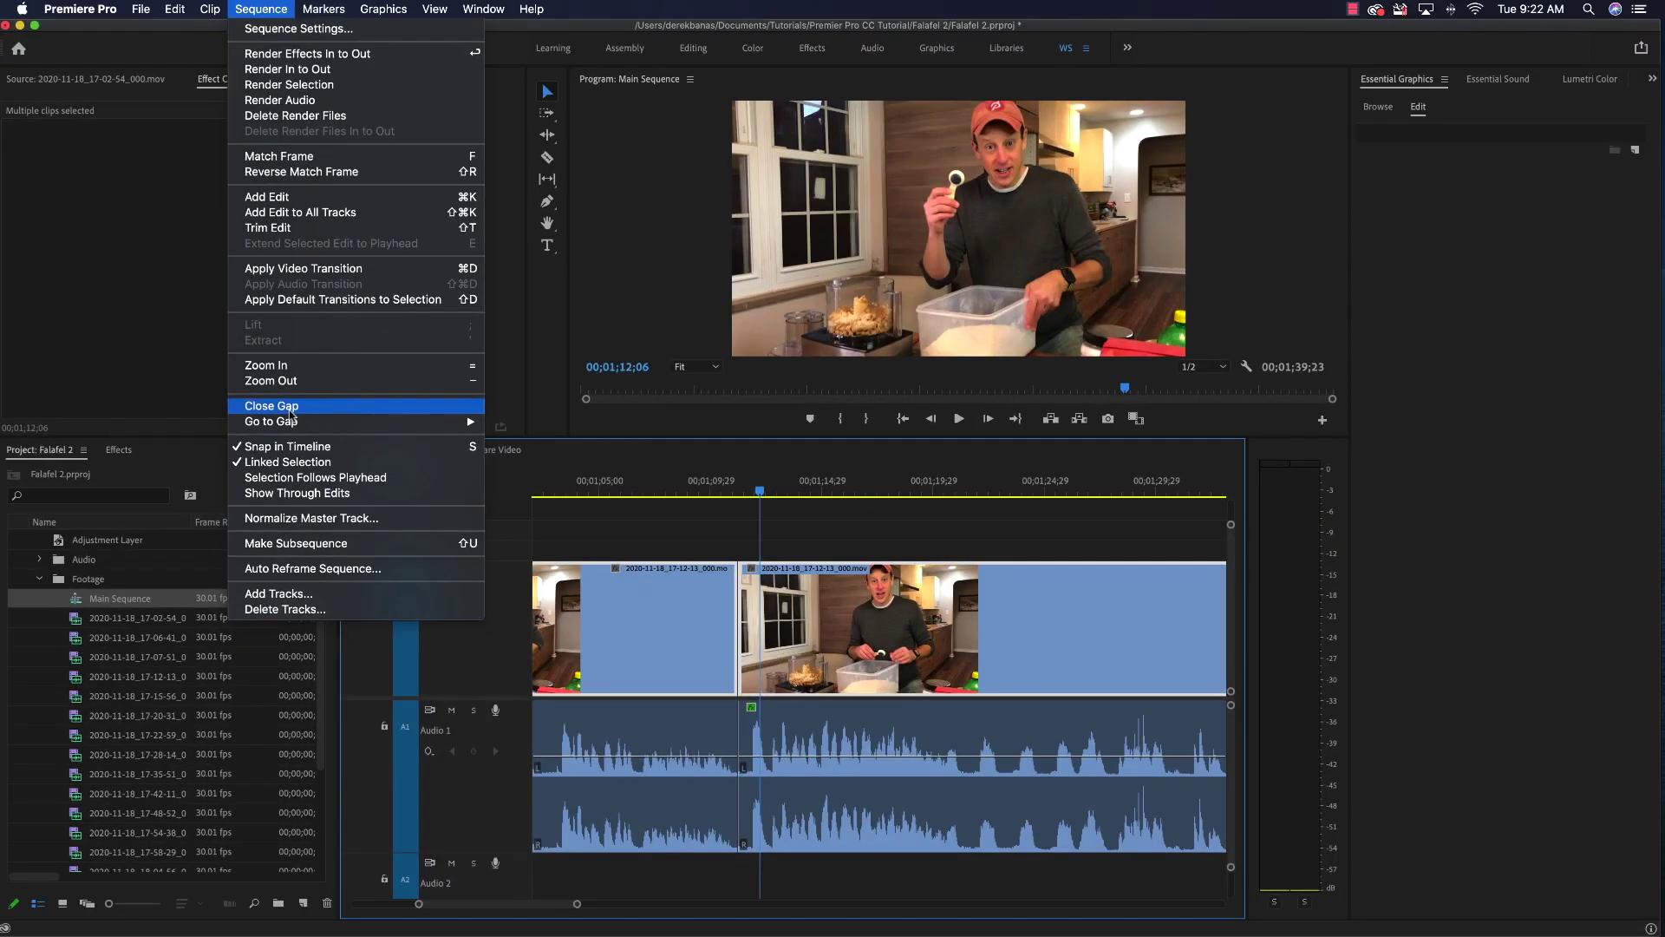
pyautogui.click(289, 408)
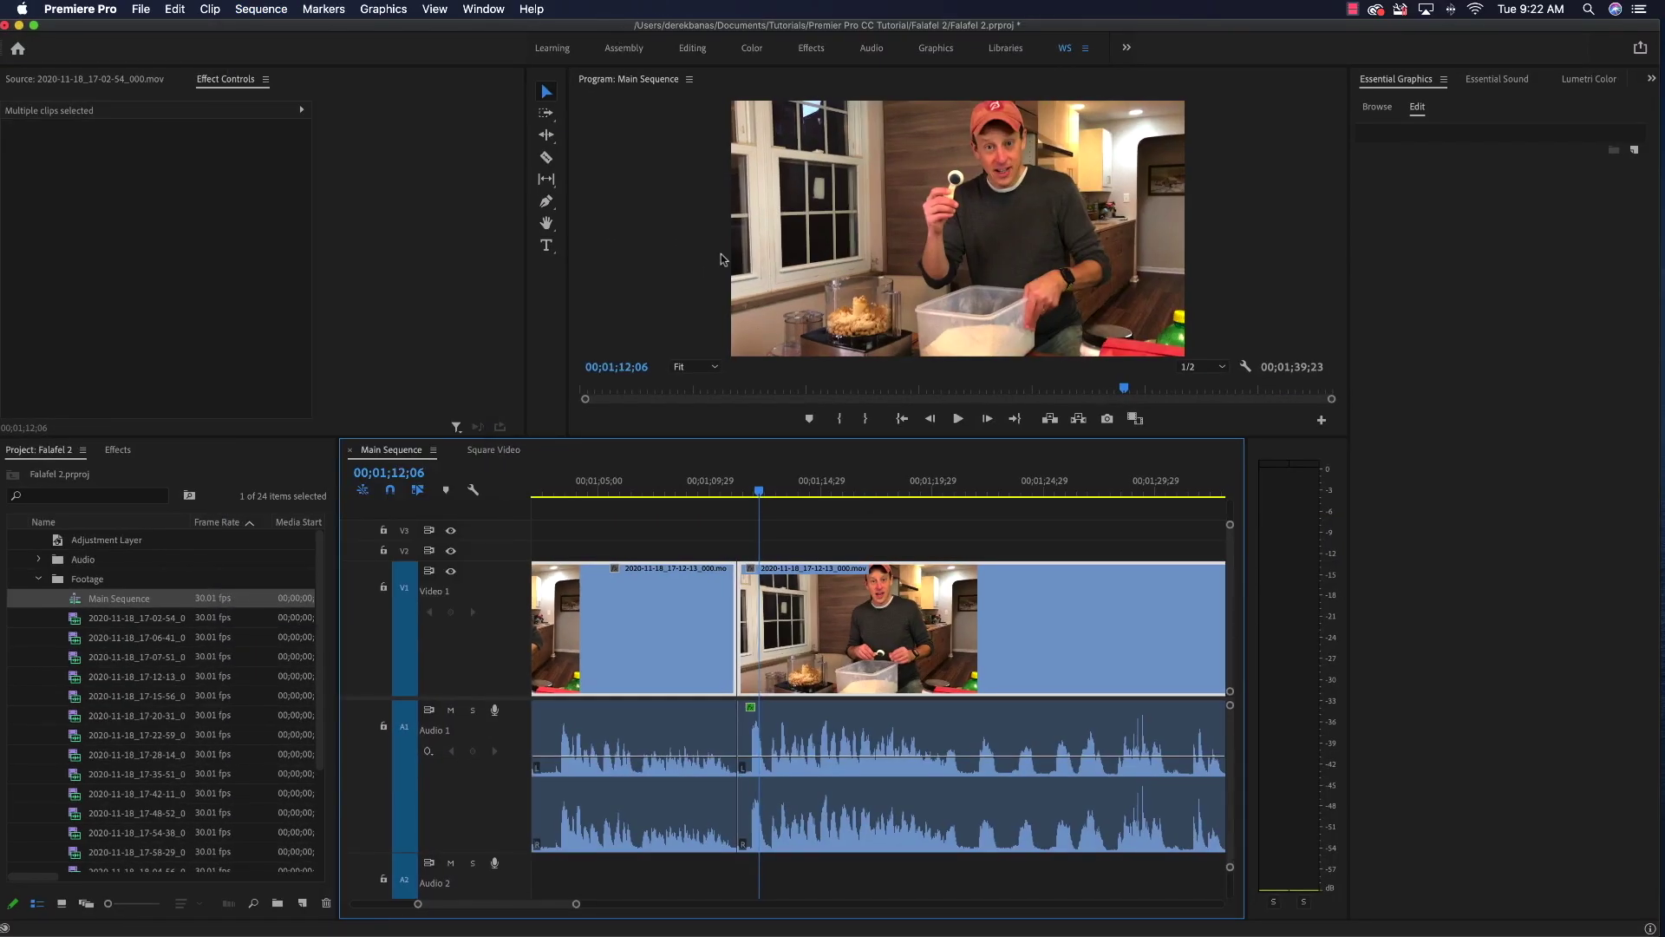
# Step: Find the pause after the talking in the second clip and split the clip at 00;01;21;14
pyautogui.hscroll(3, 951, 746)
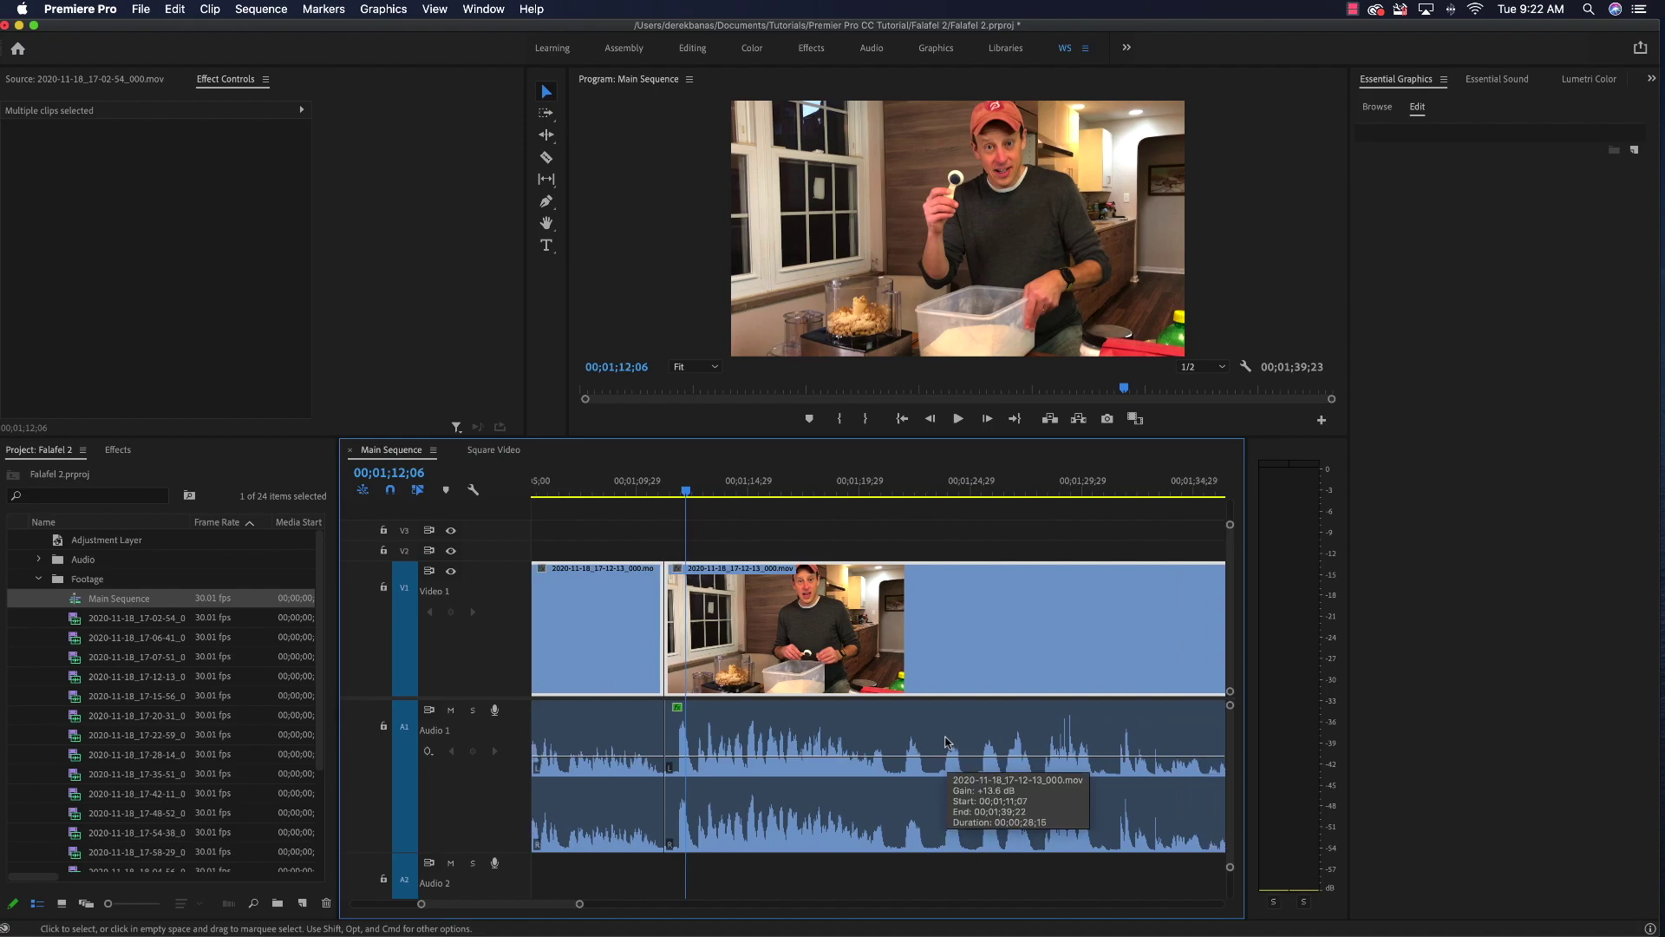
pyautogui.moveTo(685, 492); pyautogui.dragTo(880, 512)
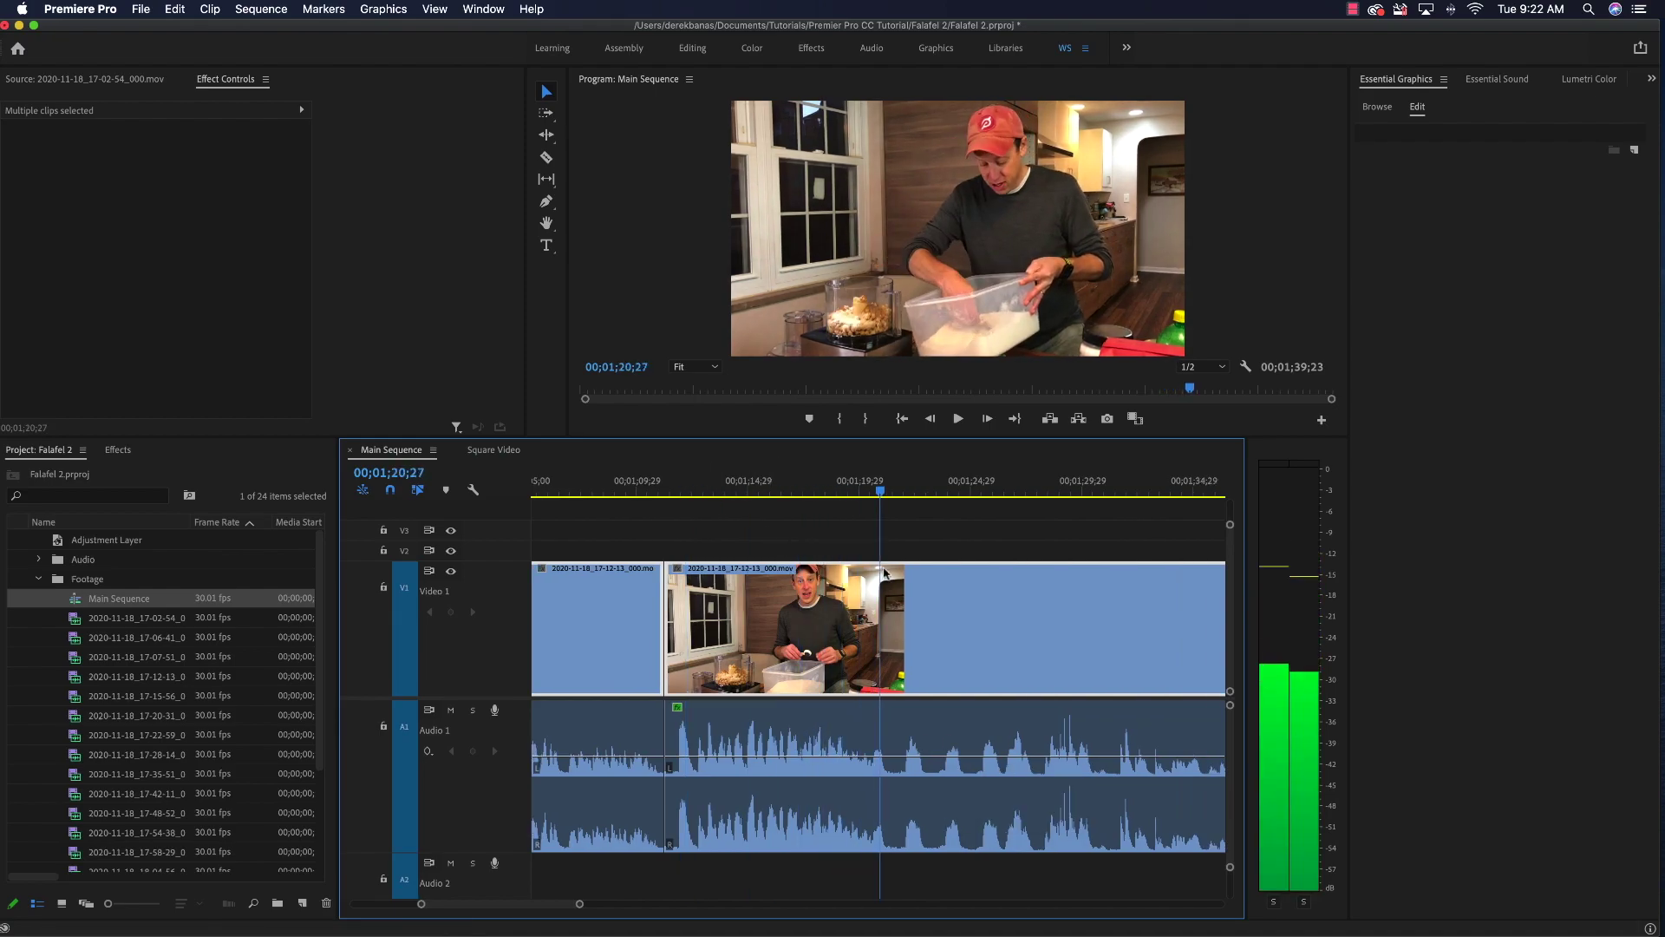
pyautogui.press('c')
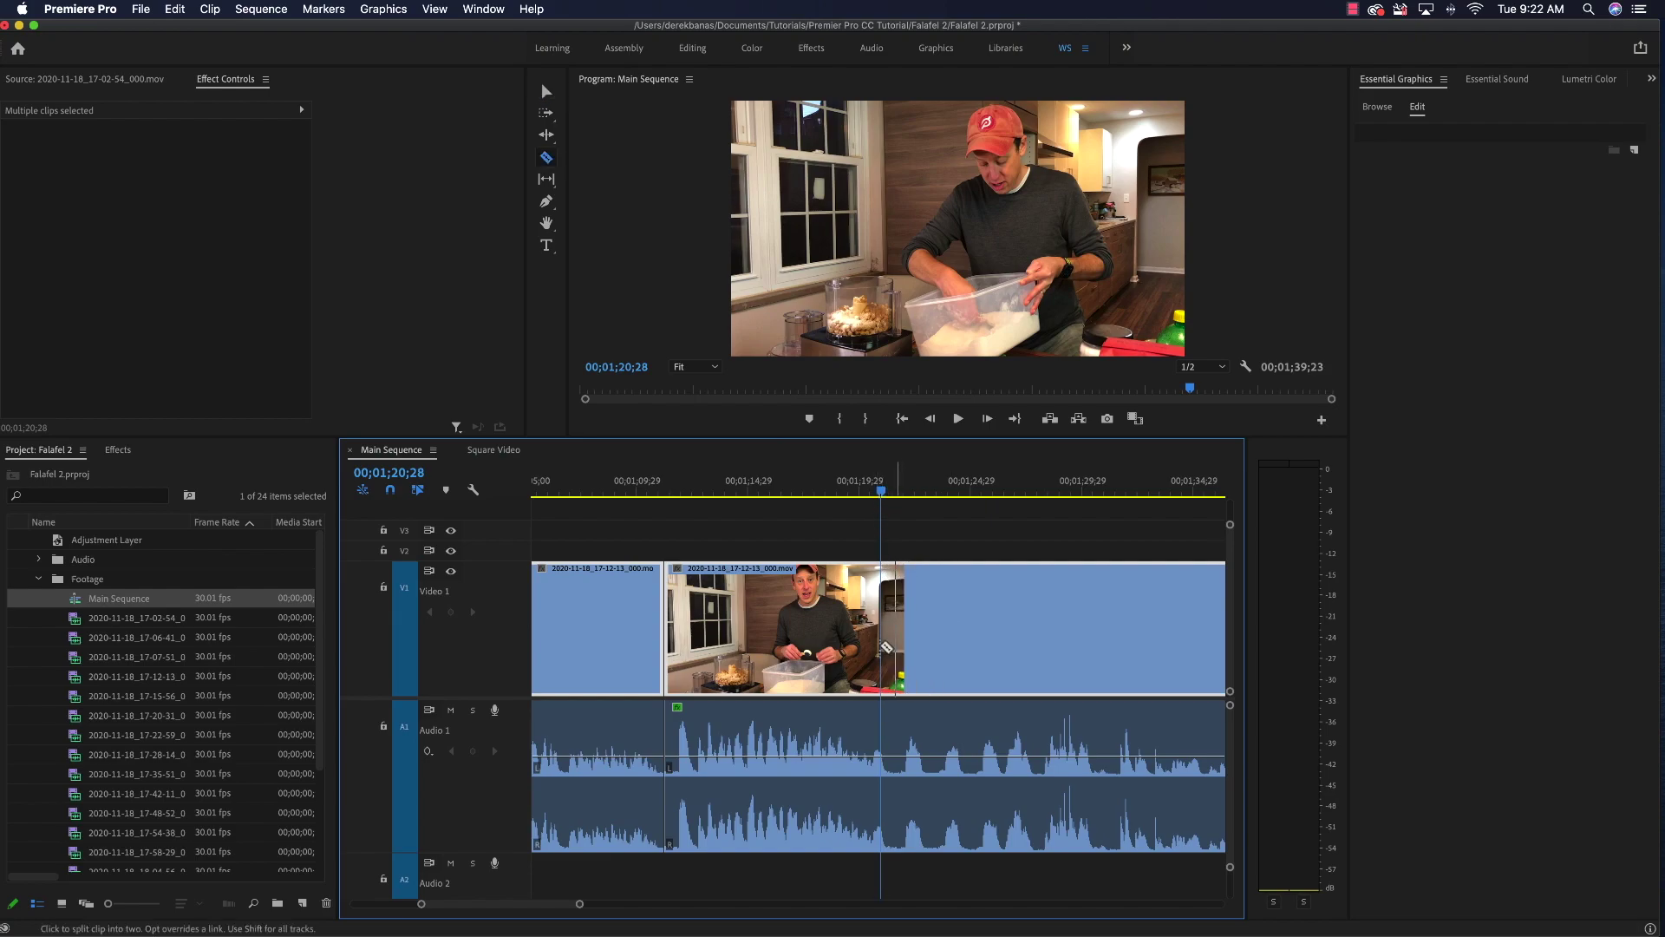
pyautogui.press('v')
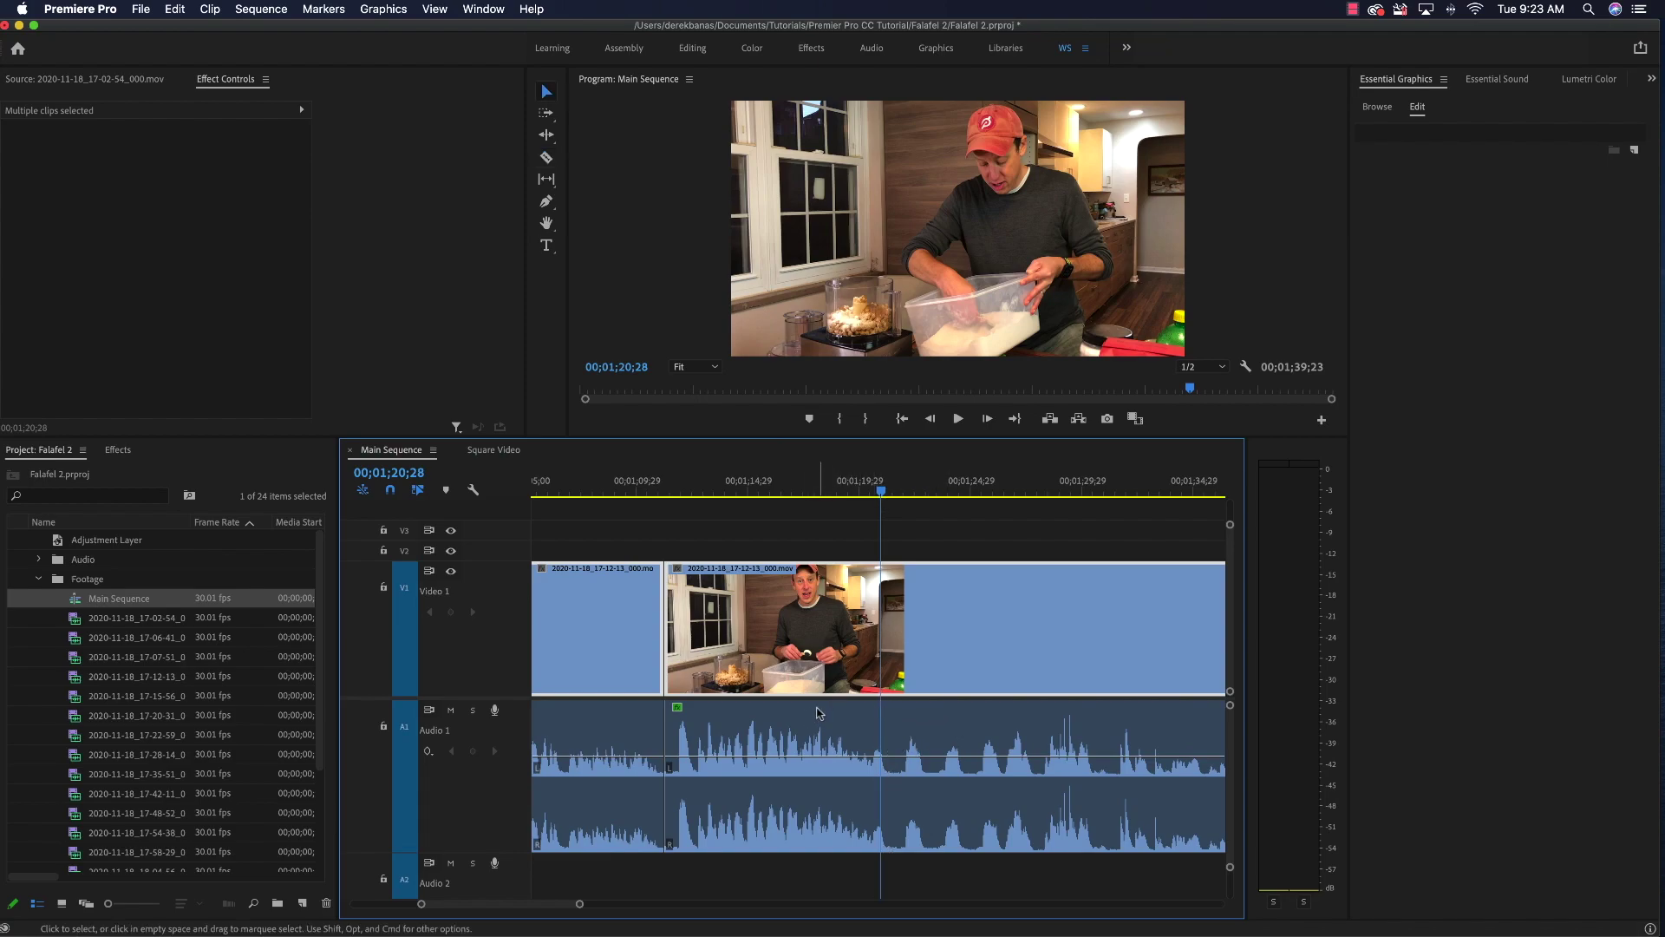
pyautogui.moveTo(881, 493); pyautogui.dragTo(936, 510)
pyautogui.press('space')
pyautogui.click(897, 515)
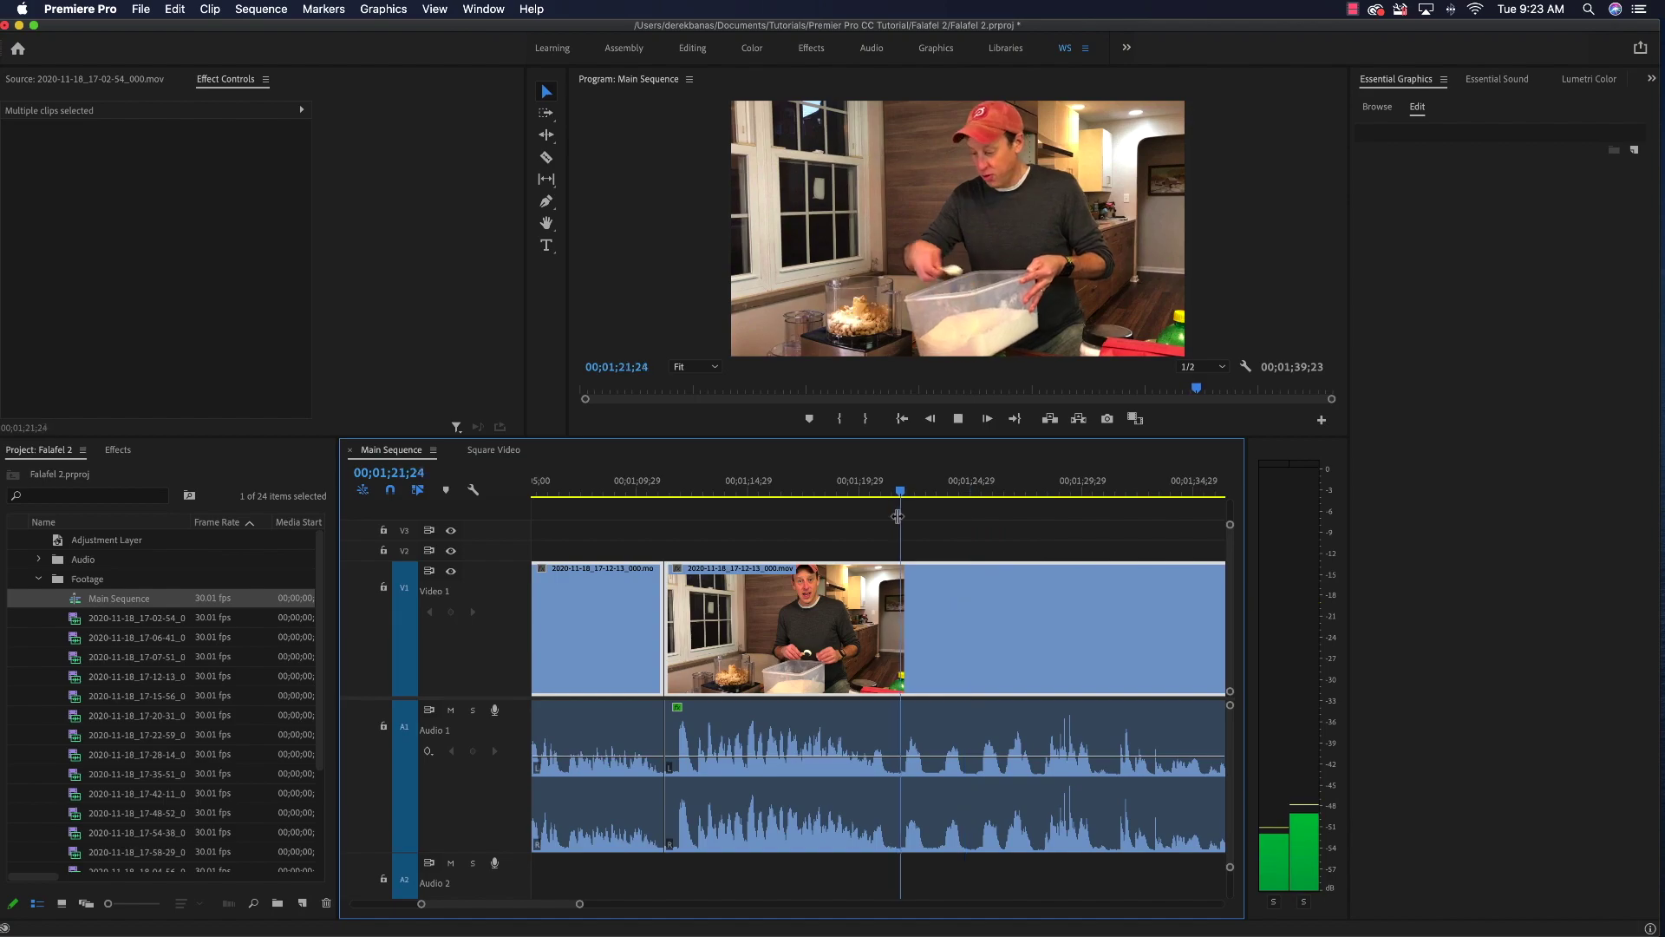
pyautogui.press('space')
pyautogui.moveTo(923, 496); pyautogui.dragTo(894, 513)
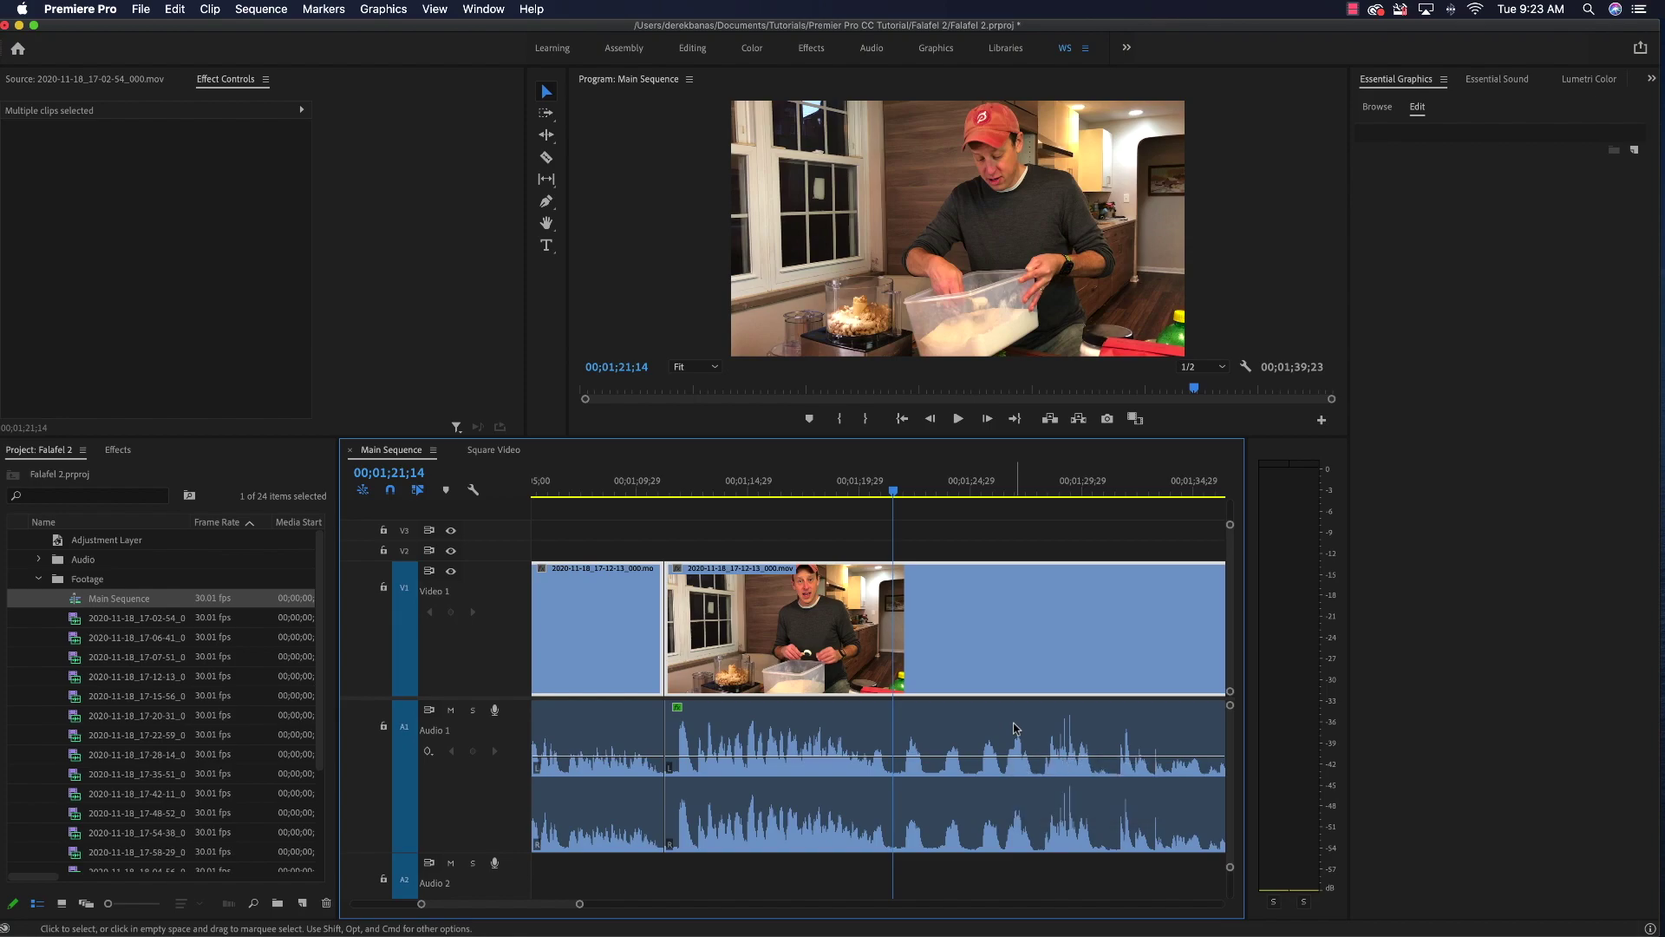
pyautogui.press('super+k')
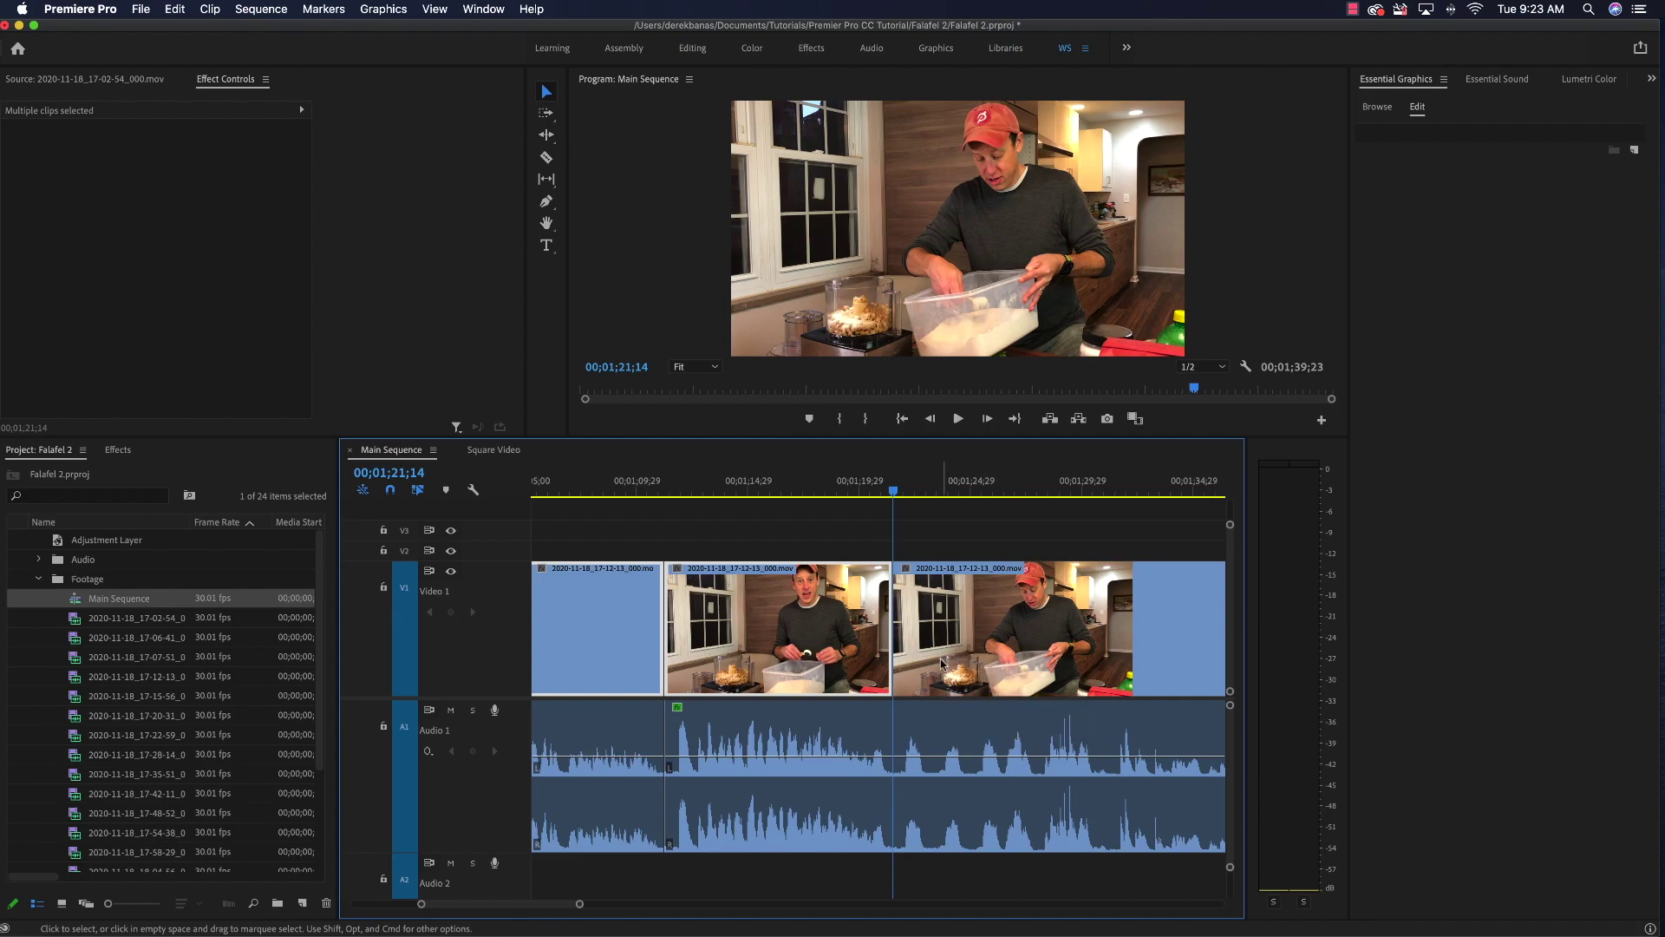
# Step: Trim the video start of the clip after the newest cut with the Ripple Edit tool and play the result
pyautogui.press('b')
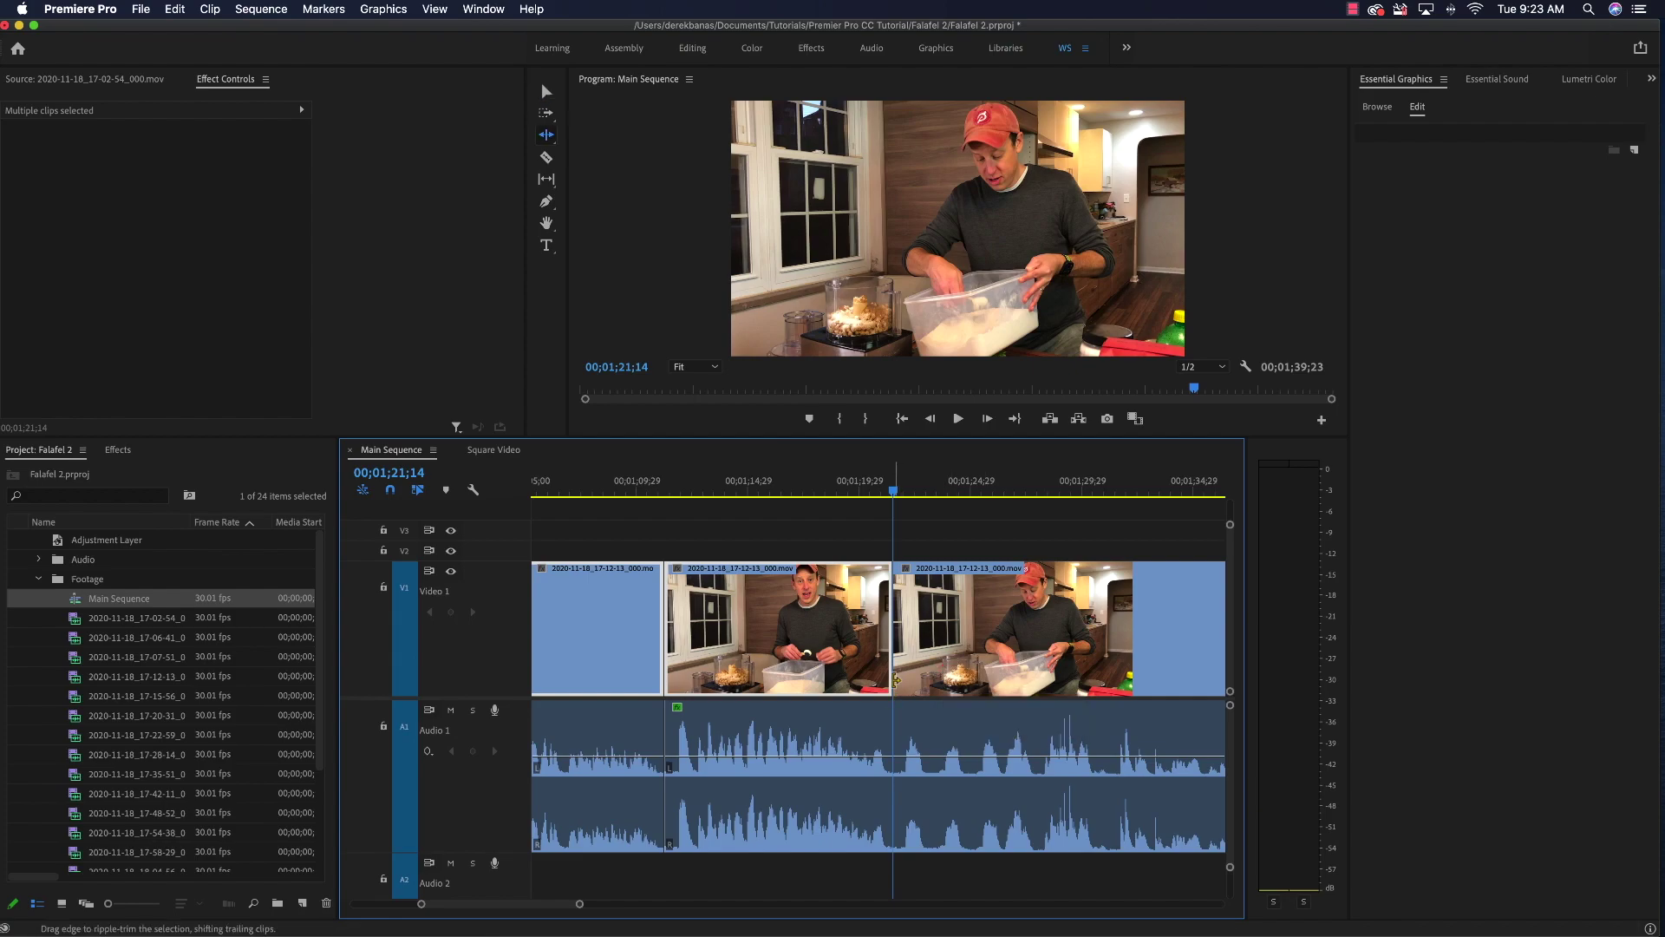
pyautogui.moveTo(895, 685); pyautogui.dragTo(1038, 676)
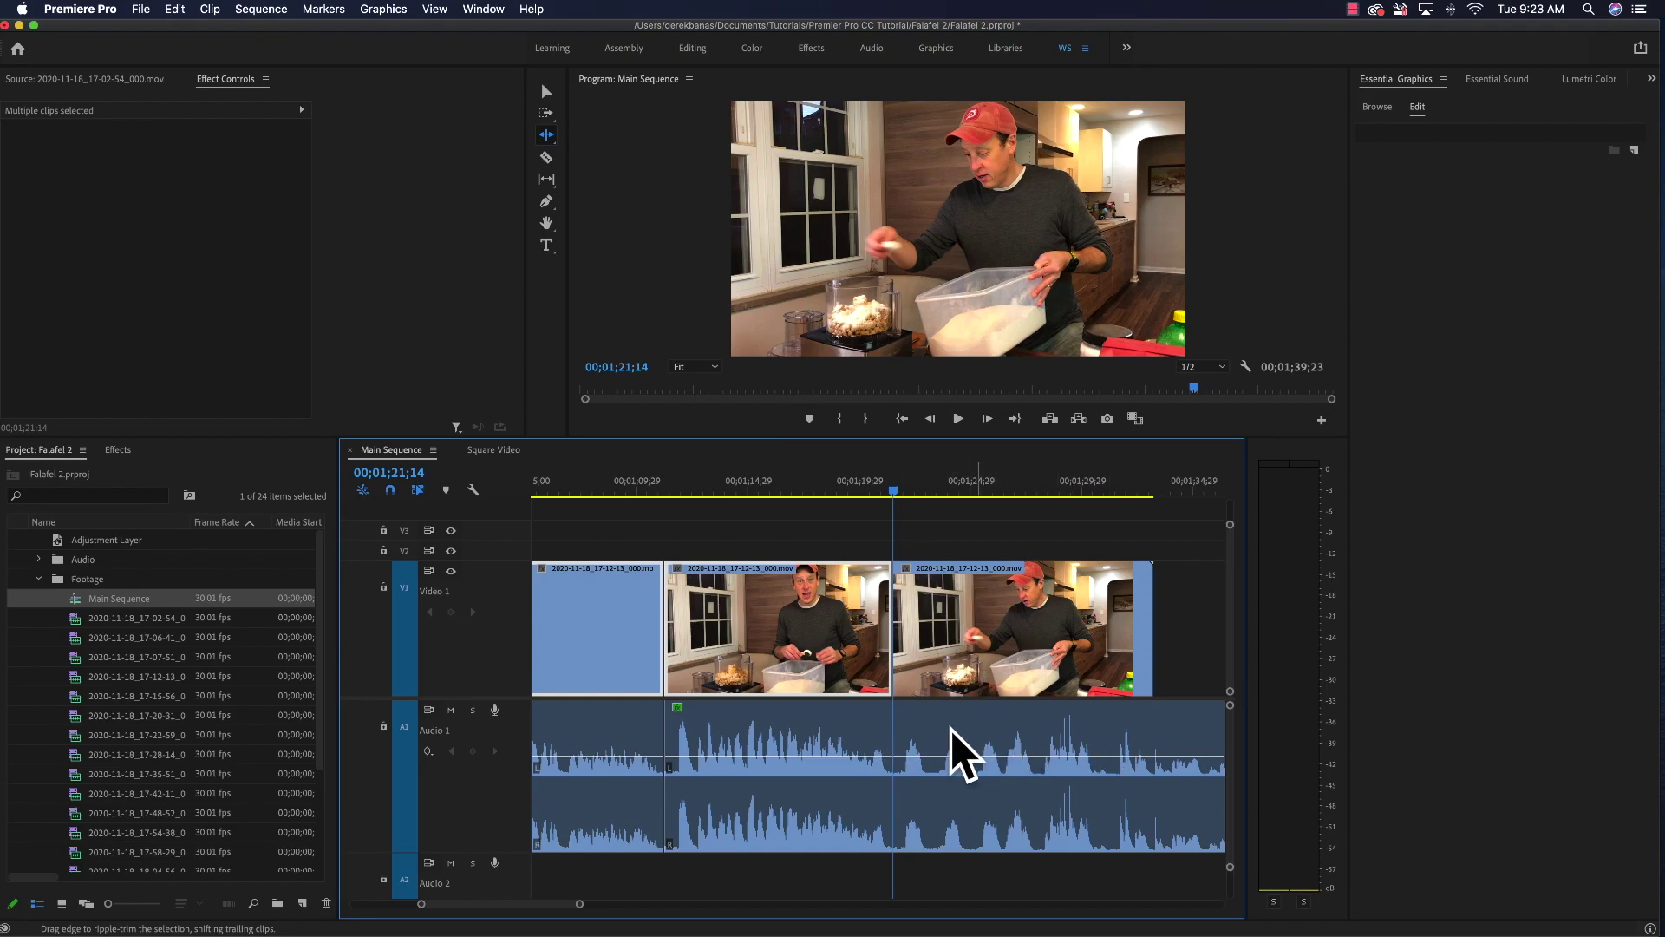
pyautogui.scroll(-5, 1006, 742)
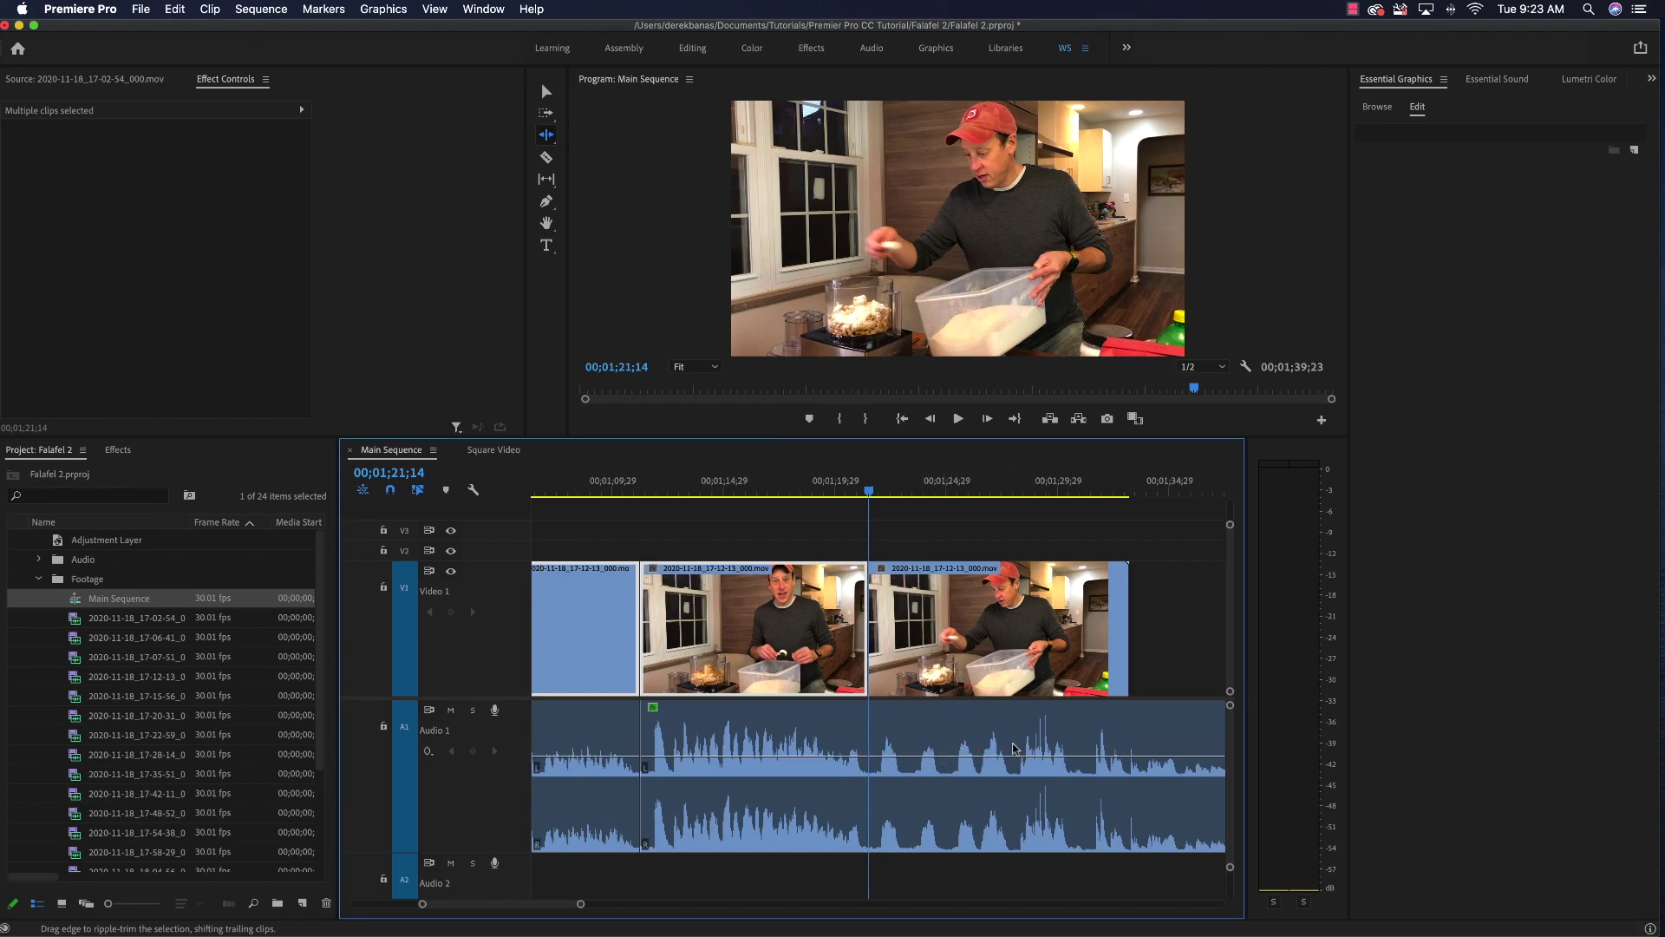
pyautogui.scroll(2, 1014, 747)
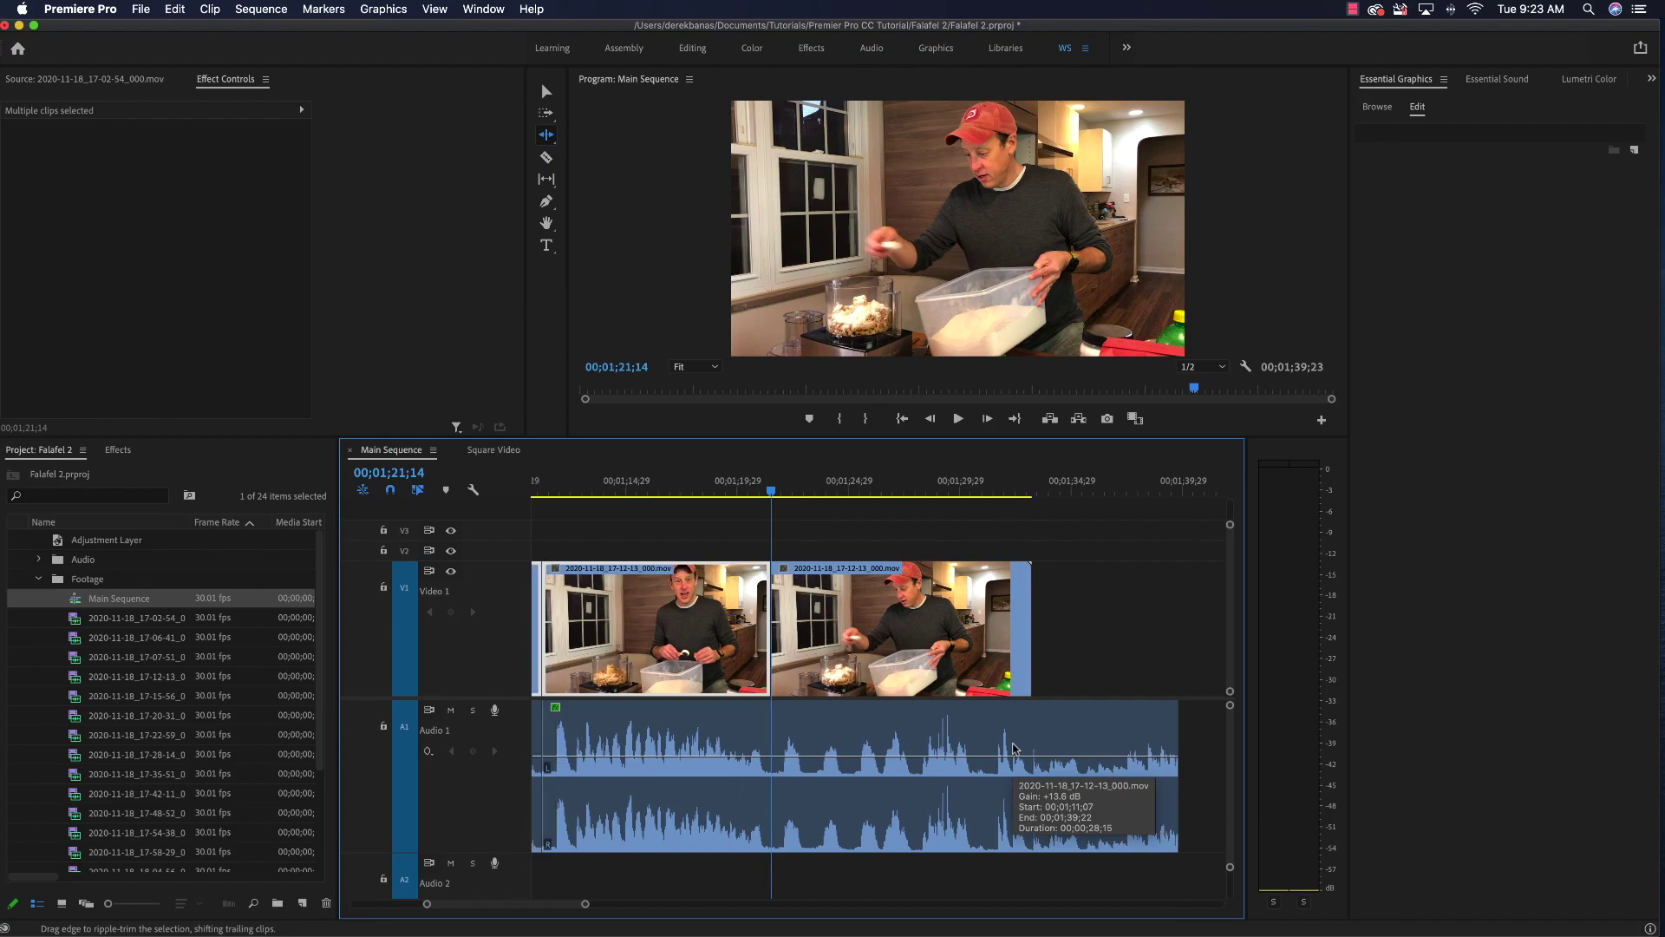
pyautogui.press('space')
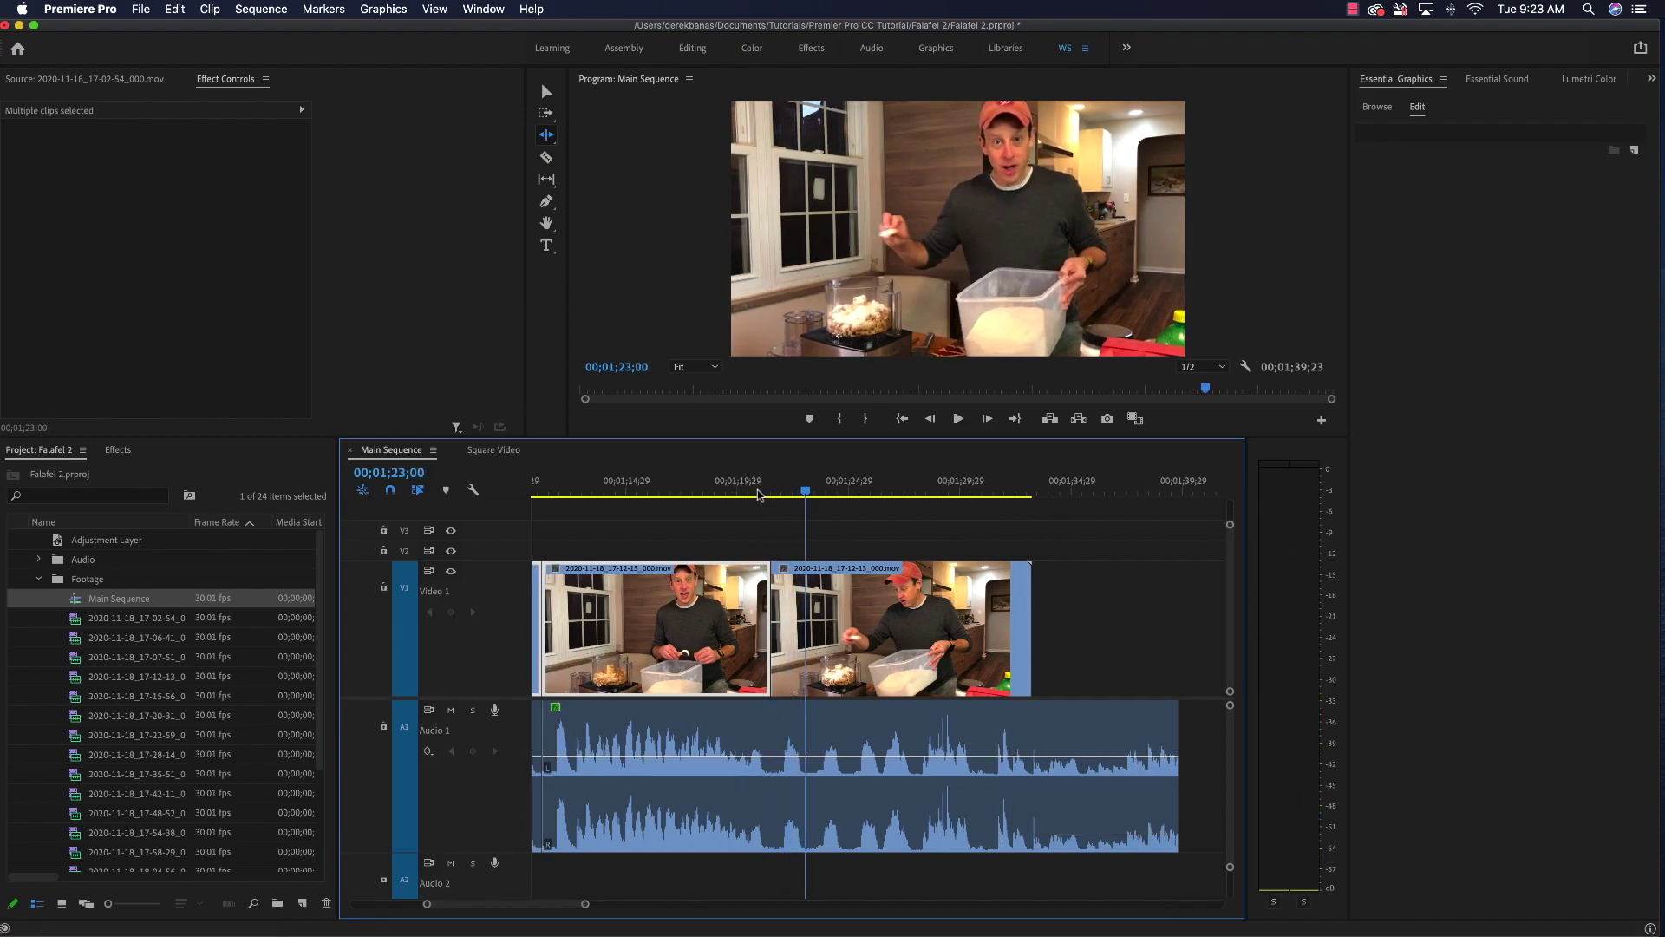
# Step: Undo the ripple edit, the second split and the earlier ripple trim, and return to the Selection tool
pyautogui.press('super+z')
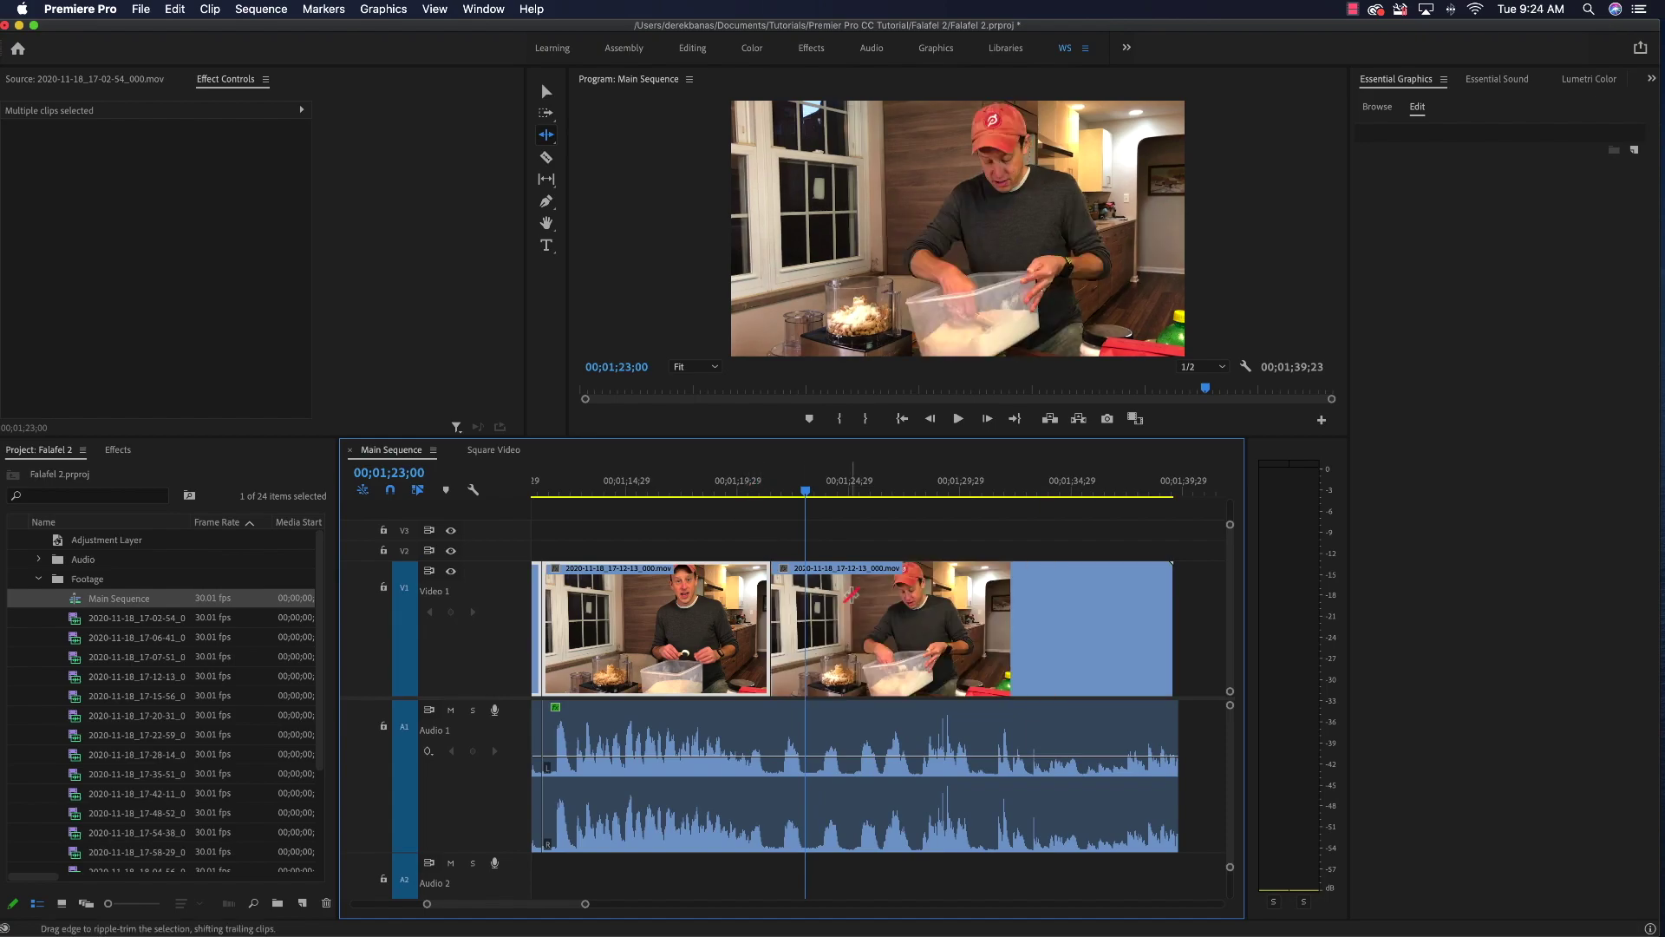
pyautogui.press('v')
pyautogui.press('super+z')
pyautogui.press('super+z')
pyautogui.press('super+z')
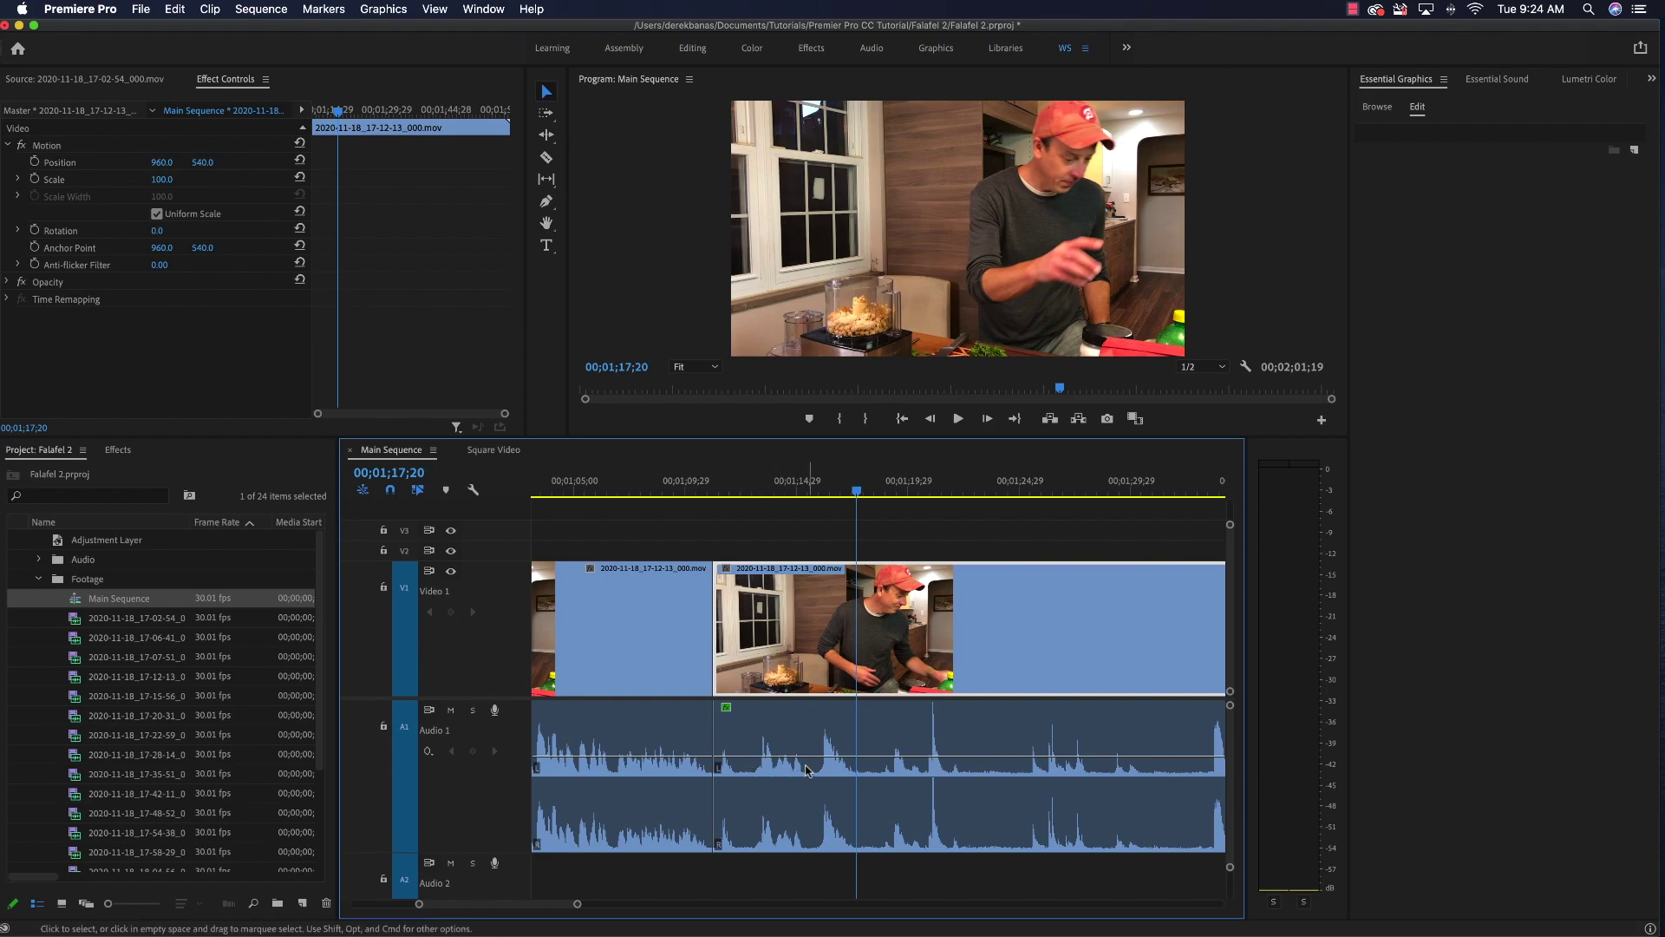
# Step: Link the video and audio of the clip after the cut, and play it from just before the cut
pyautogui.keyDown('shift'); pyautogui.click(819, 768); pyautogui.keyUp('shift')
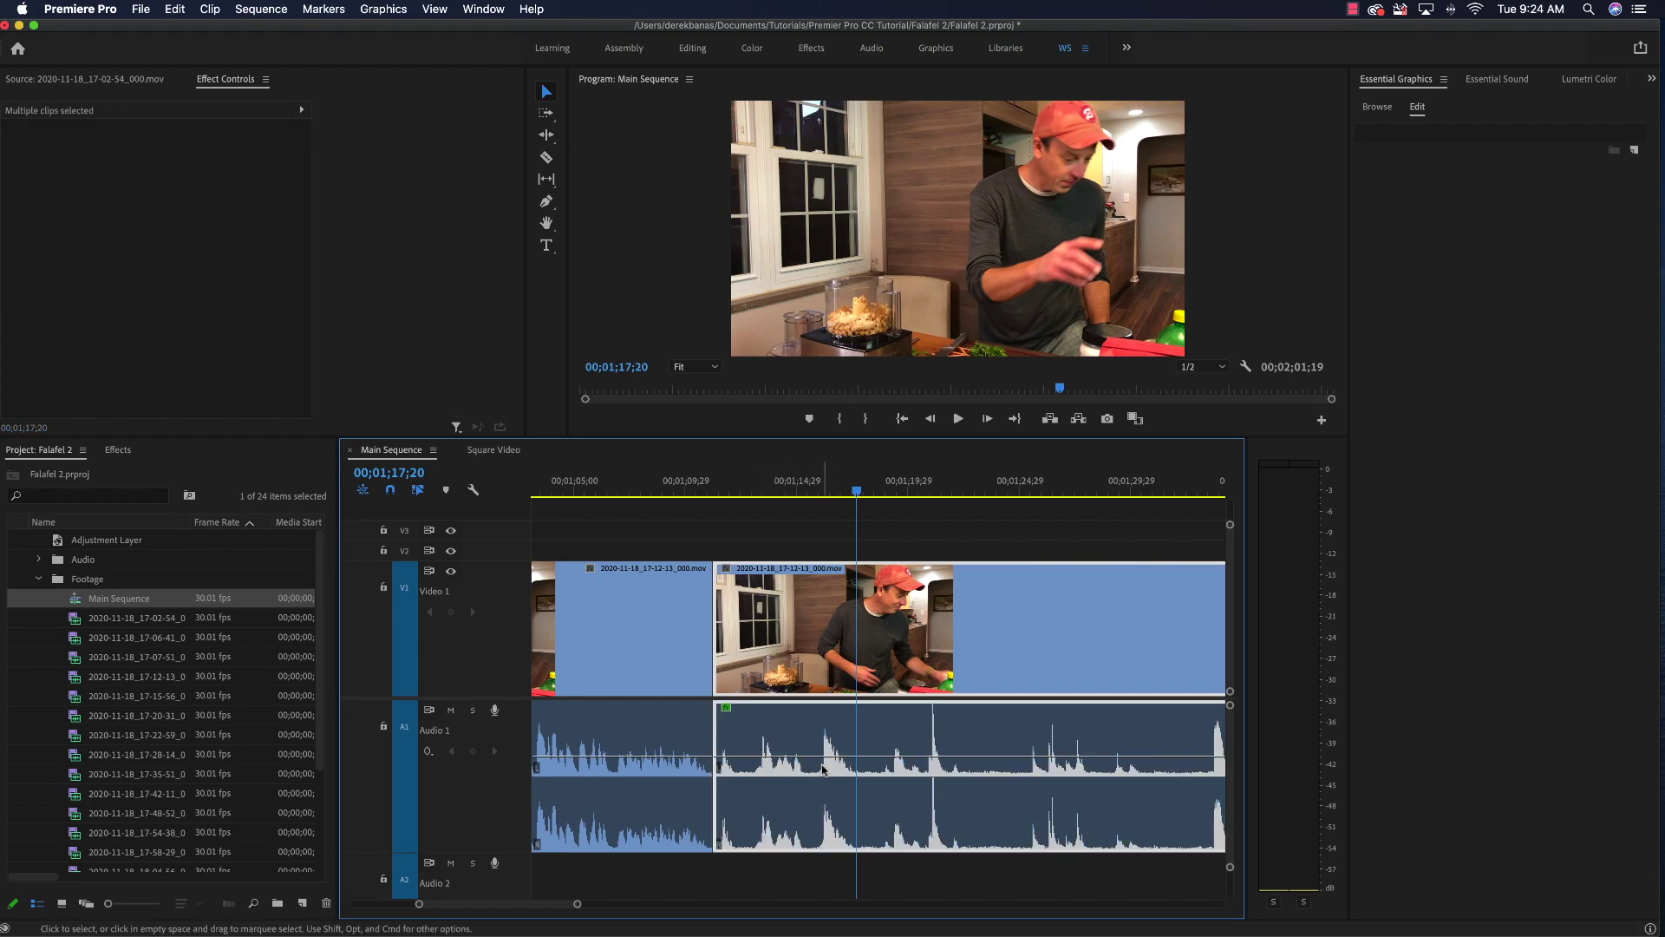
pyautogui.rightClick(1023, 621)
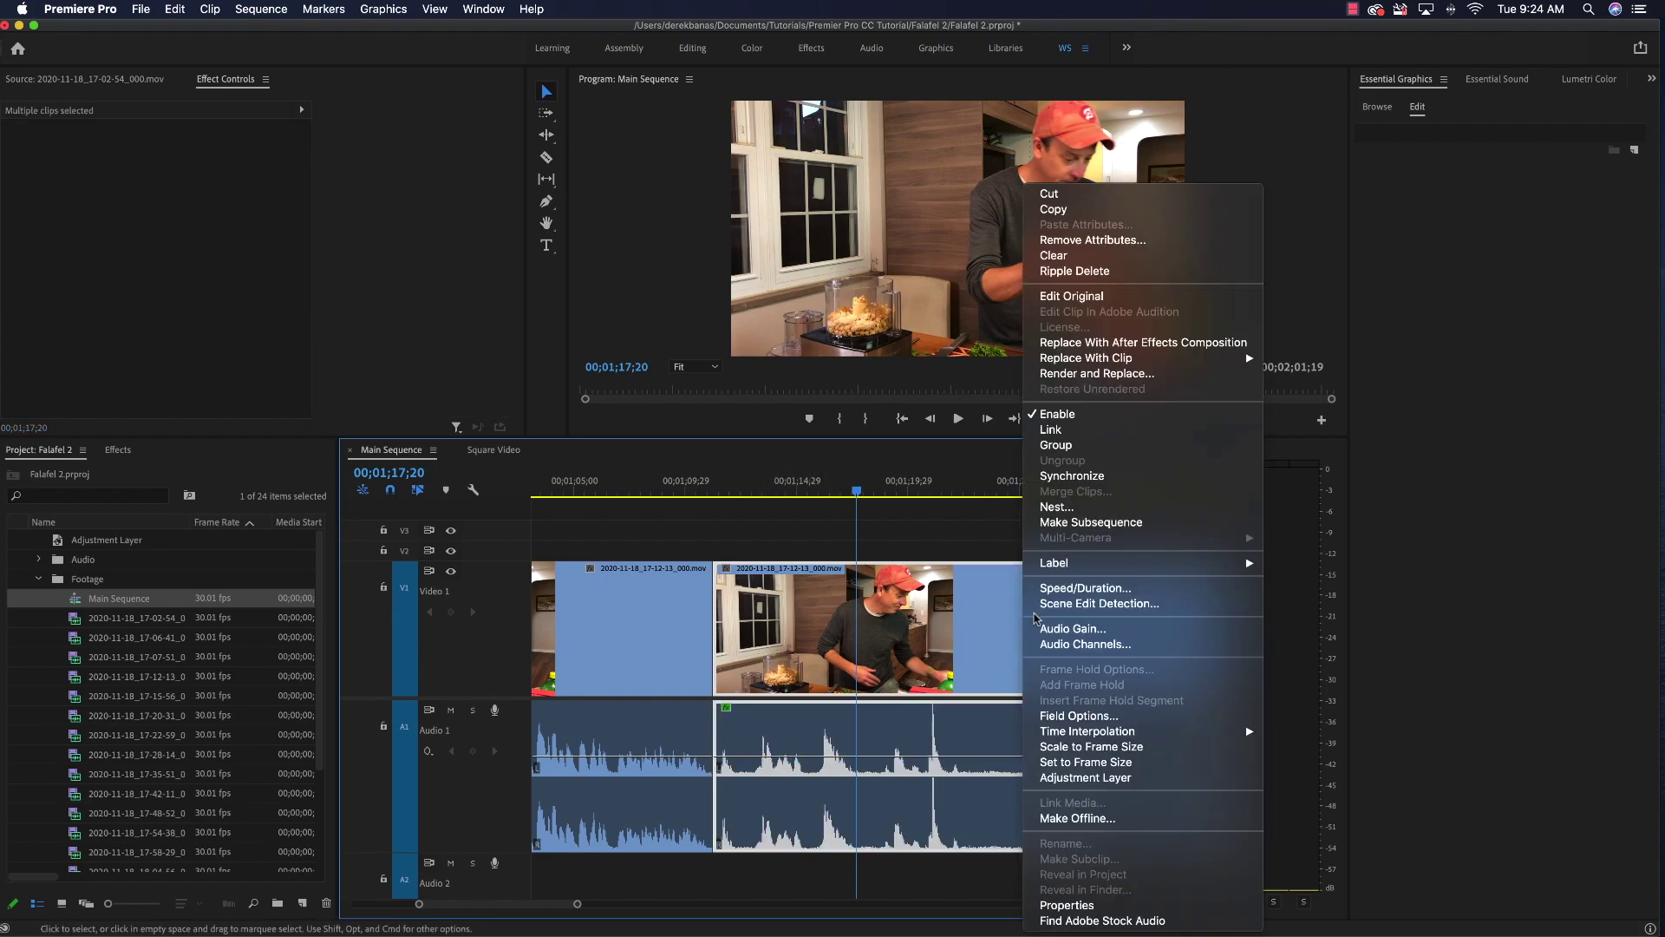
pyautogui.click(1082, 429)
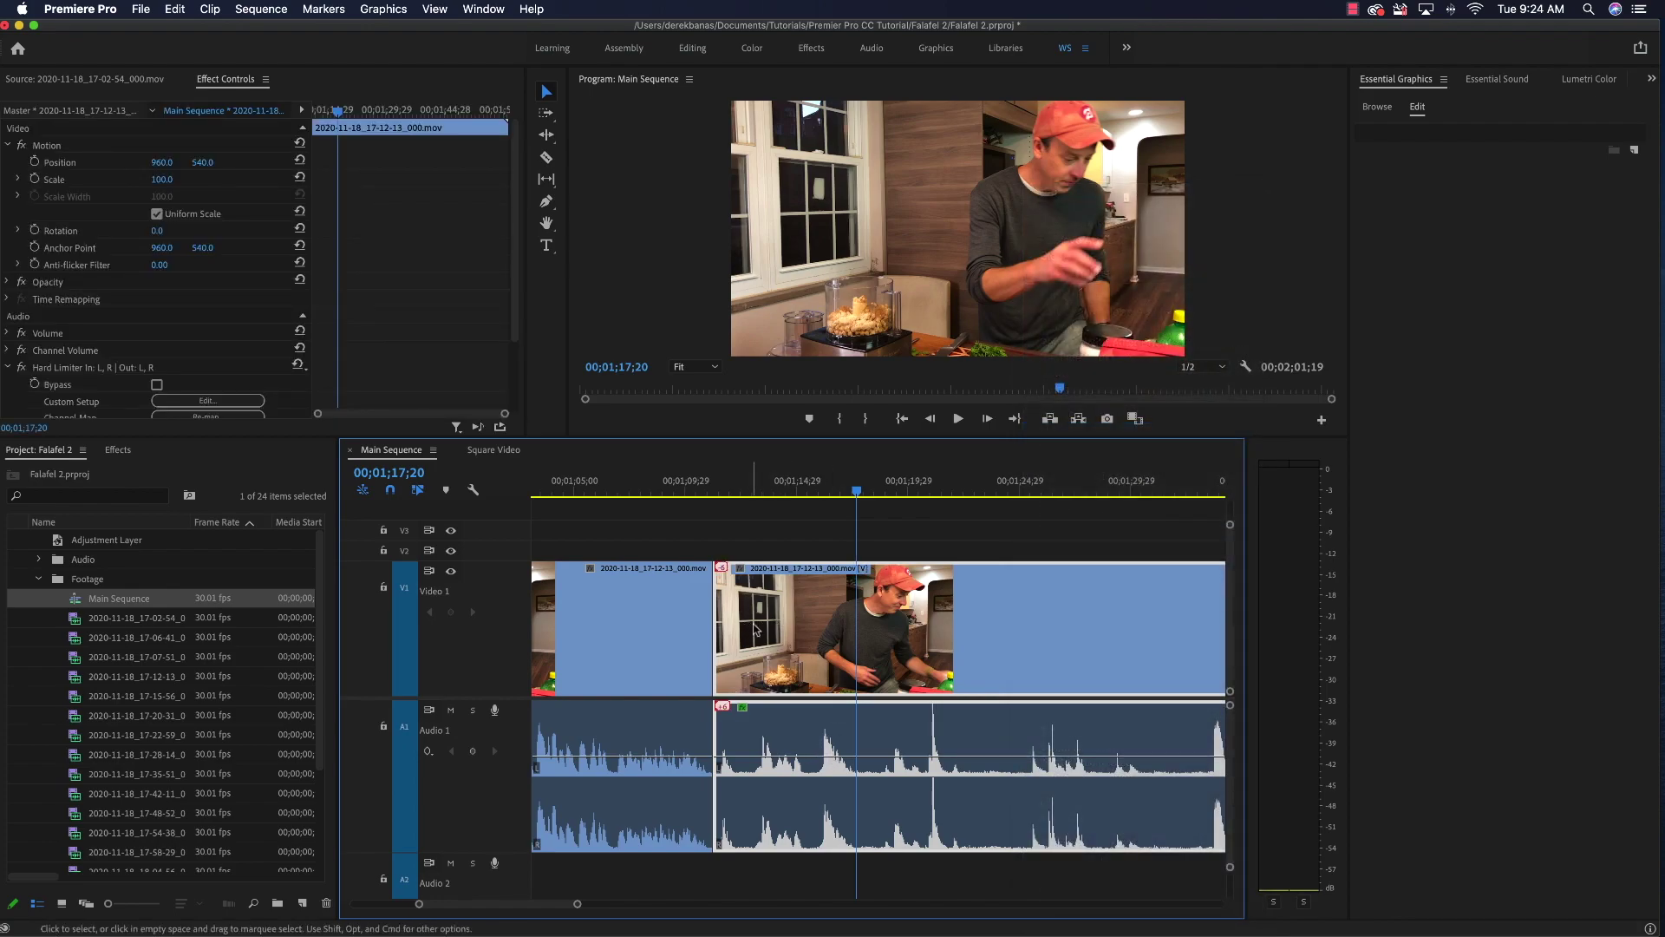
pyautogui.moveTo(858, 491); pyautogui.dragTo(703, 520)
pyautogui.press('space')
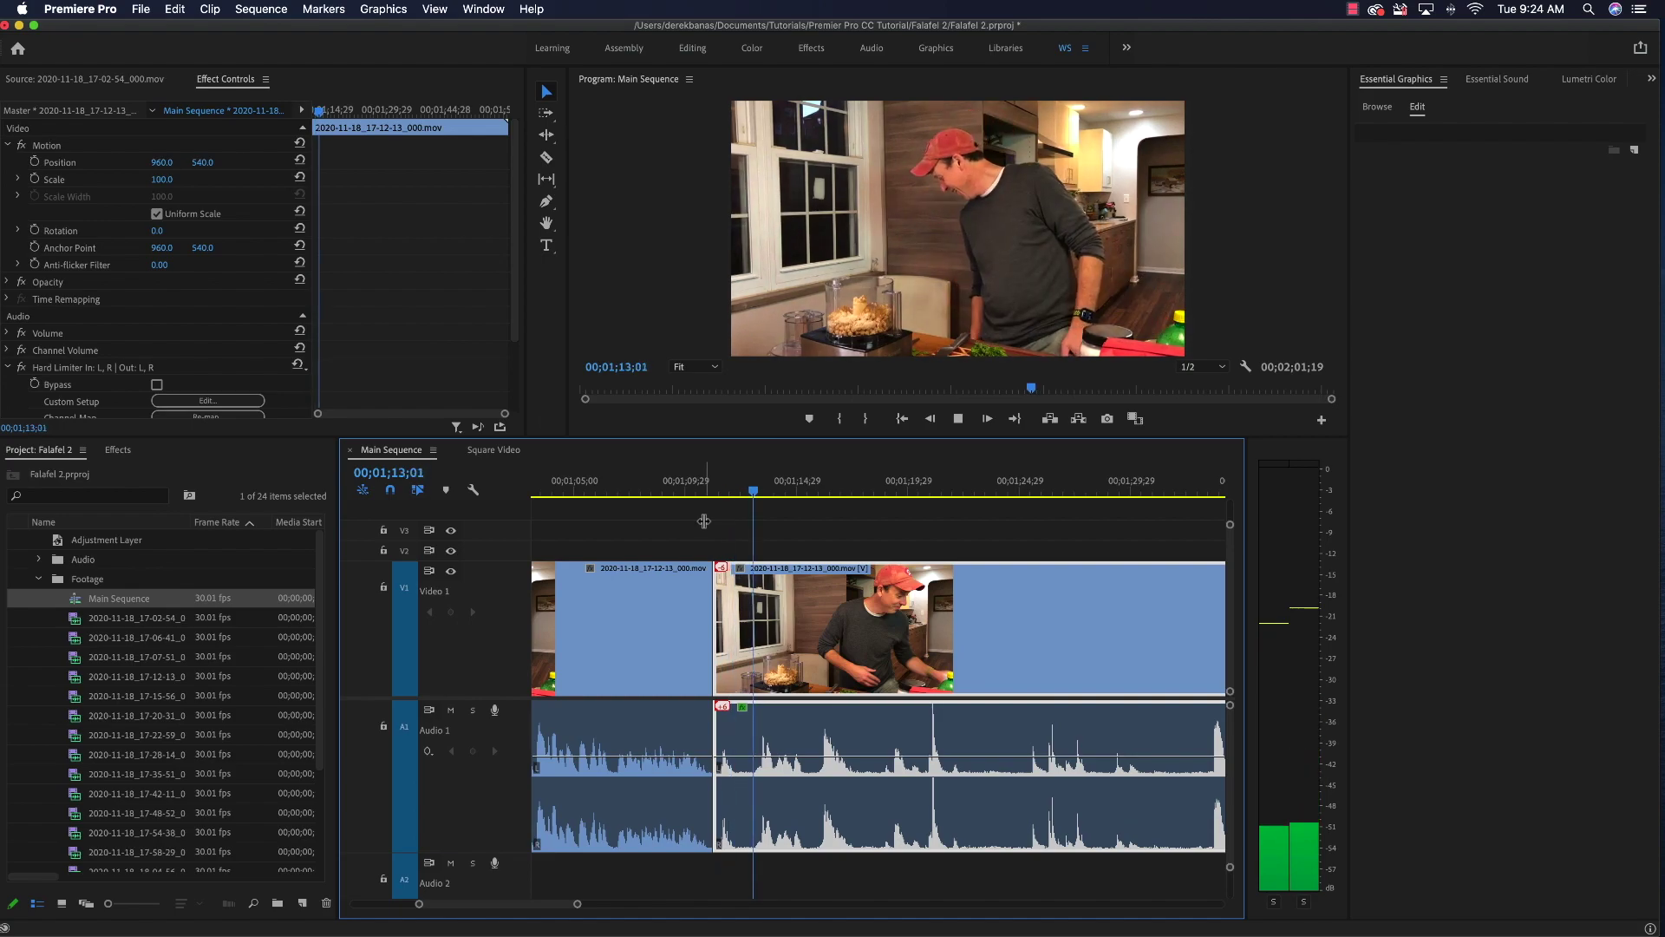
pyautogui.press('space')
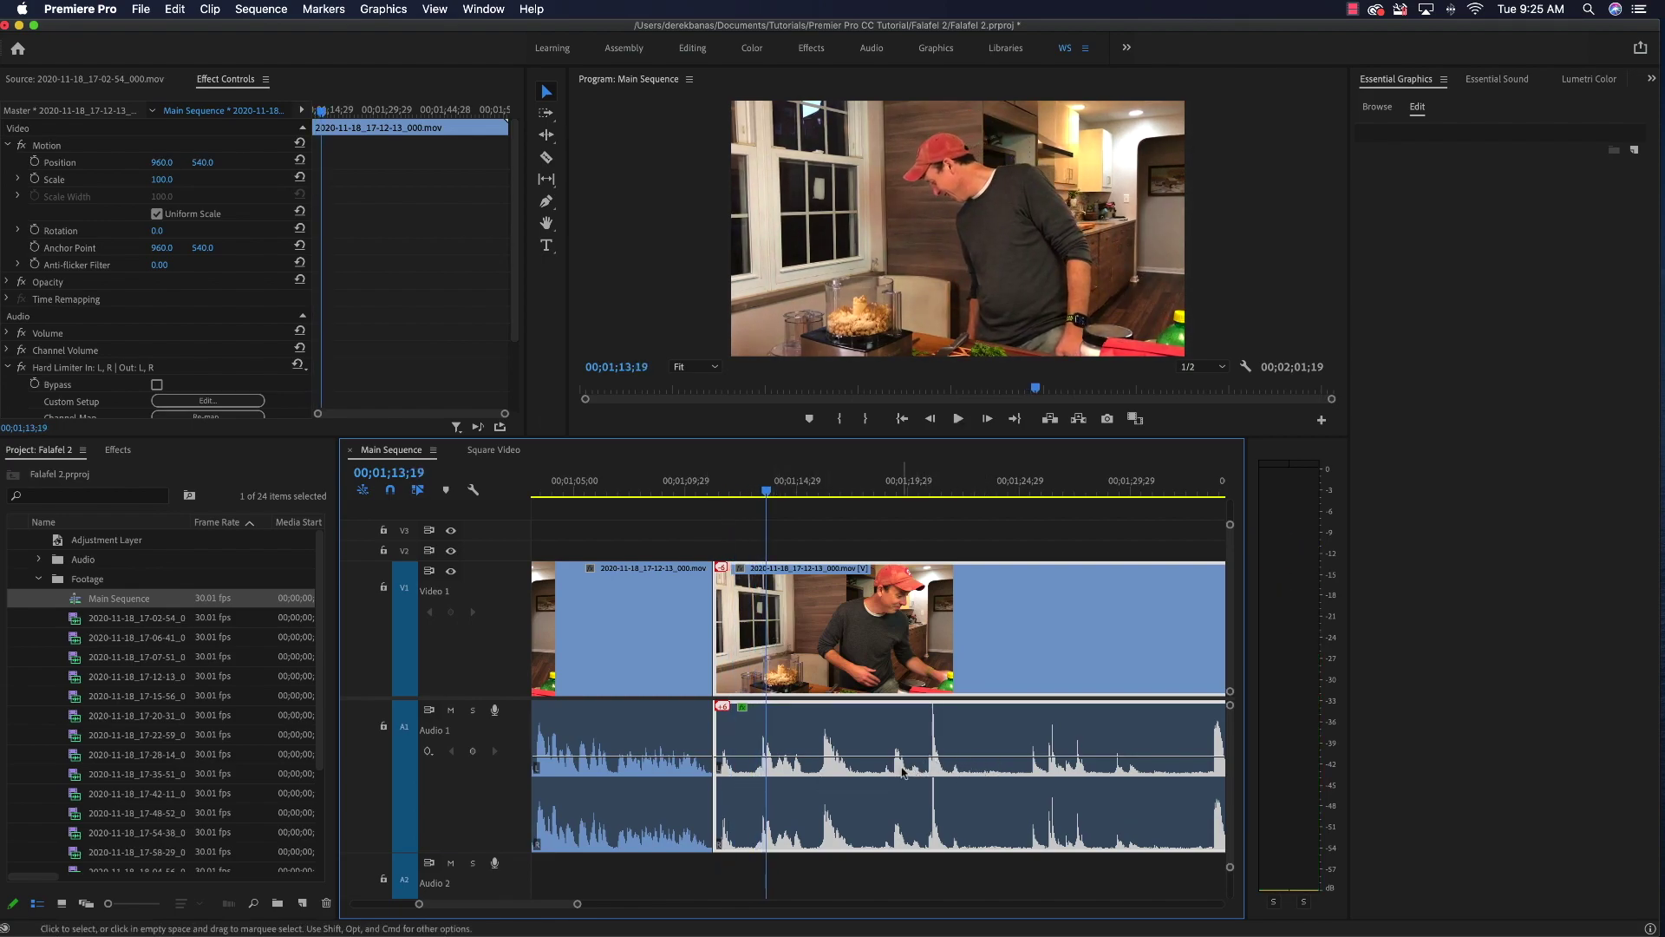
# Step: Ripple trim the start of the clip after the cut with the Ripple Edit tool, up to where the talking resumes
pyautogui.press('b')
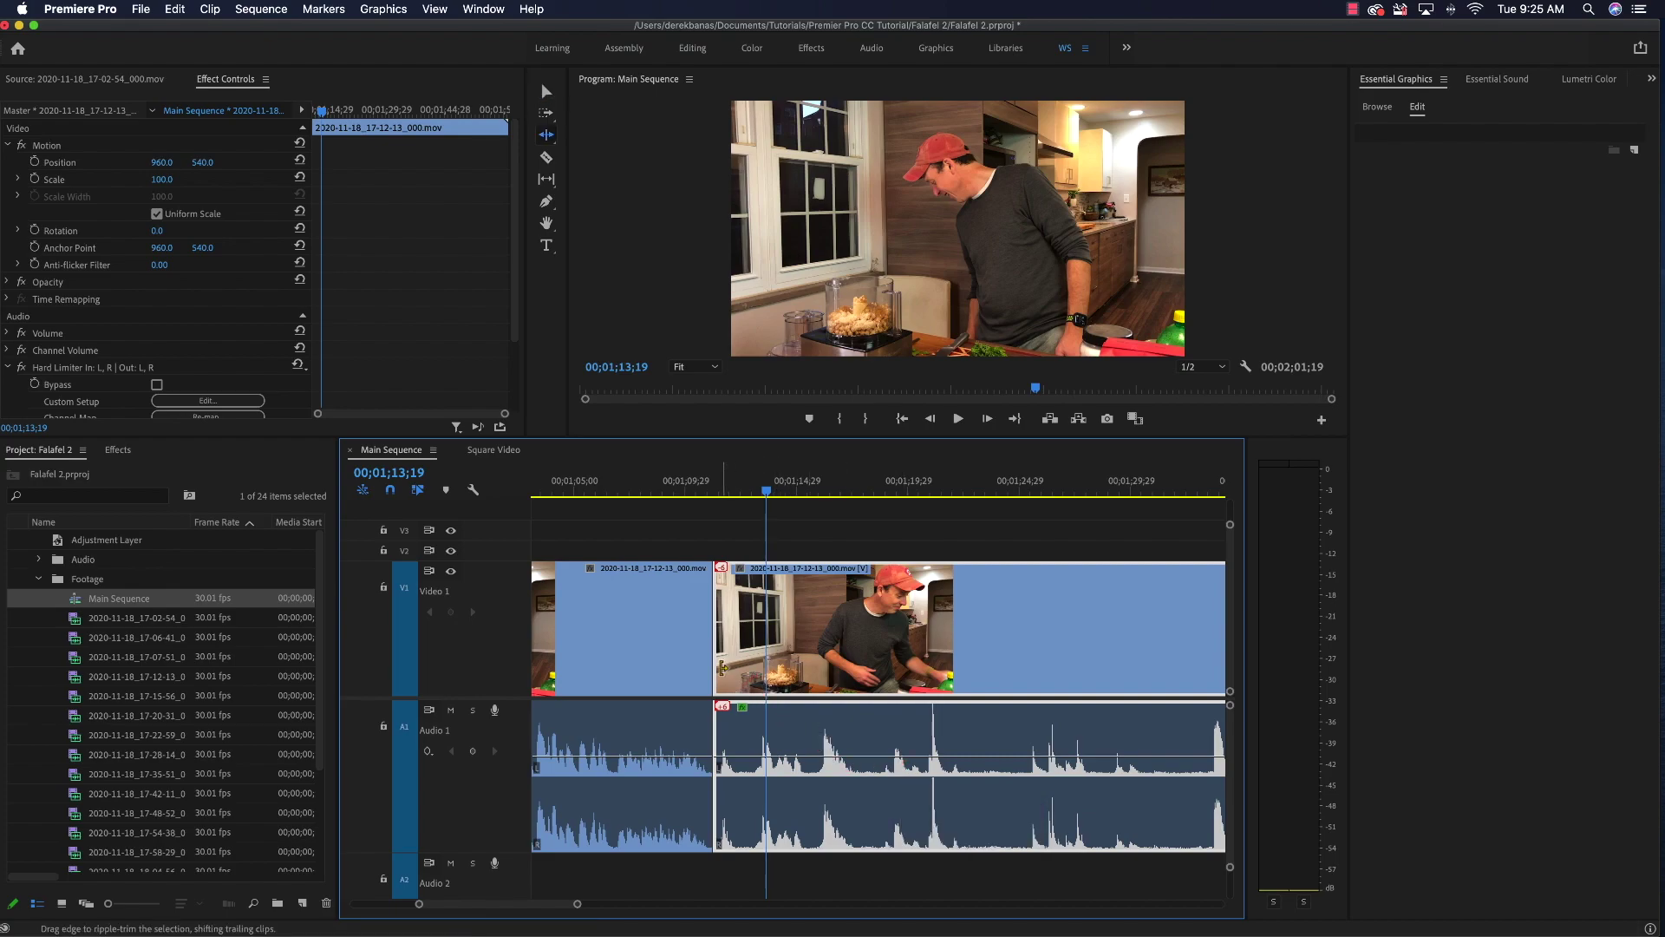
pyautogui.moveTo(720, 668); pyautogui.dragTo(1204, 668)
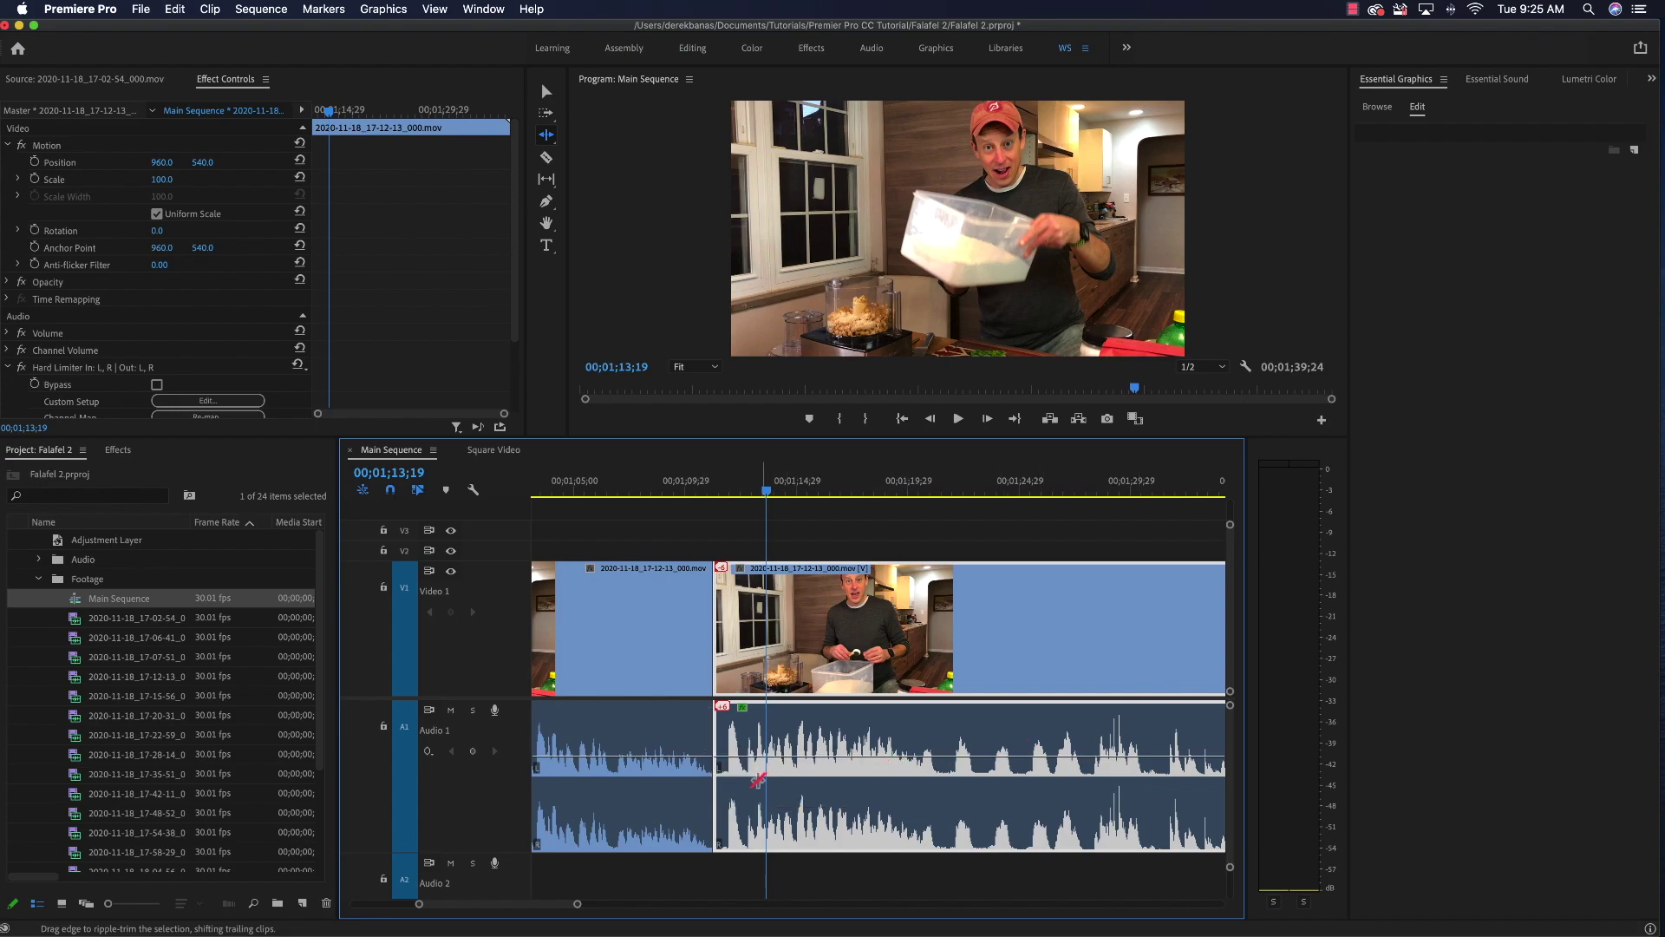
# Step: Split the trimmed clip at 00;01;28;03 and ripple trim the end of its first part back to 00;01;21;14
pyautogui.moveTo(767, 495); pyautogui.dragTo(945, 569)
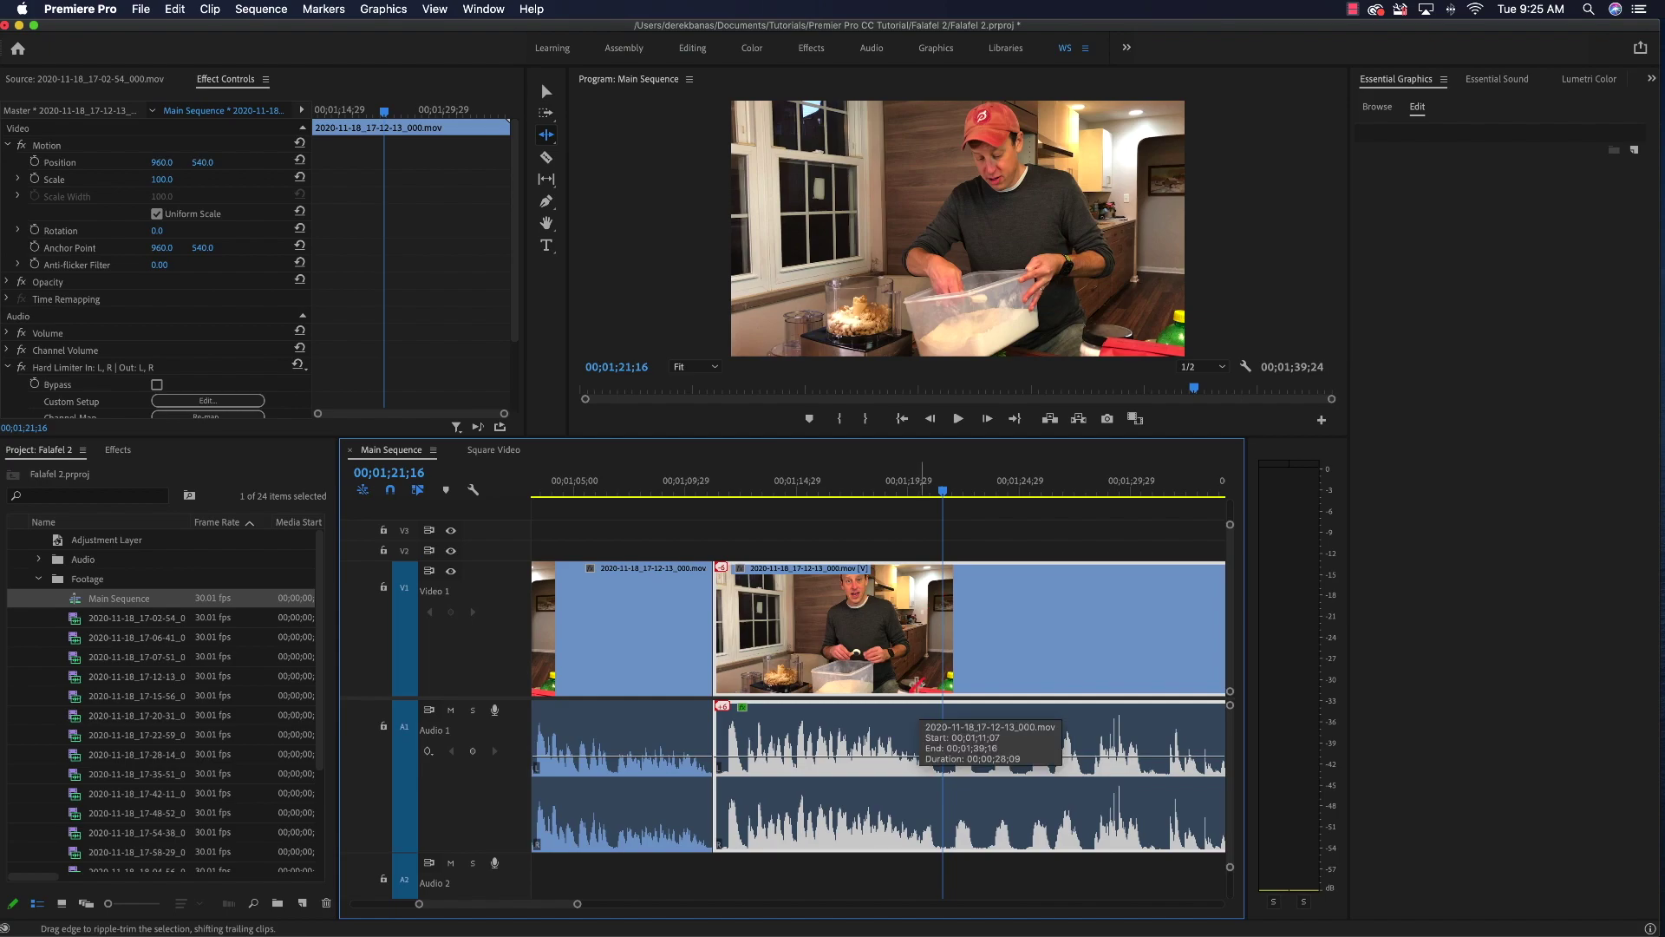
pyautogui.moveTo(945, 496); pyautogui.dragTo(1089, 538)
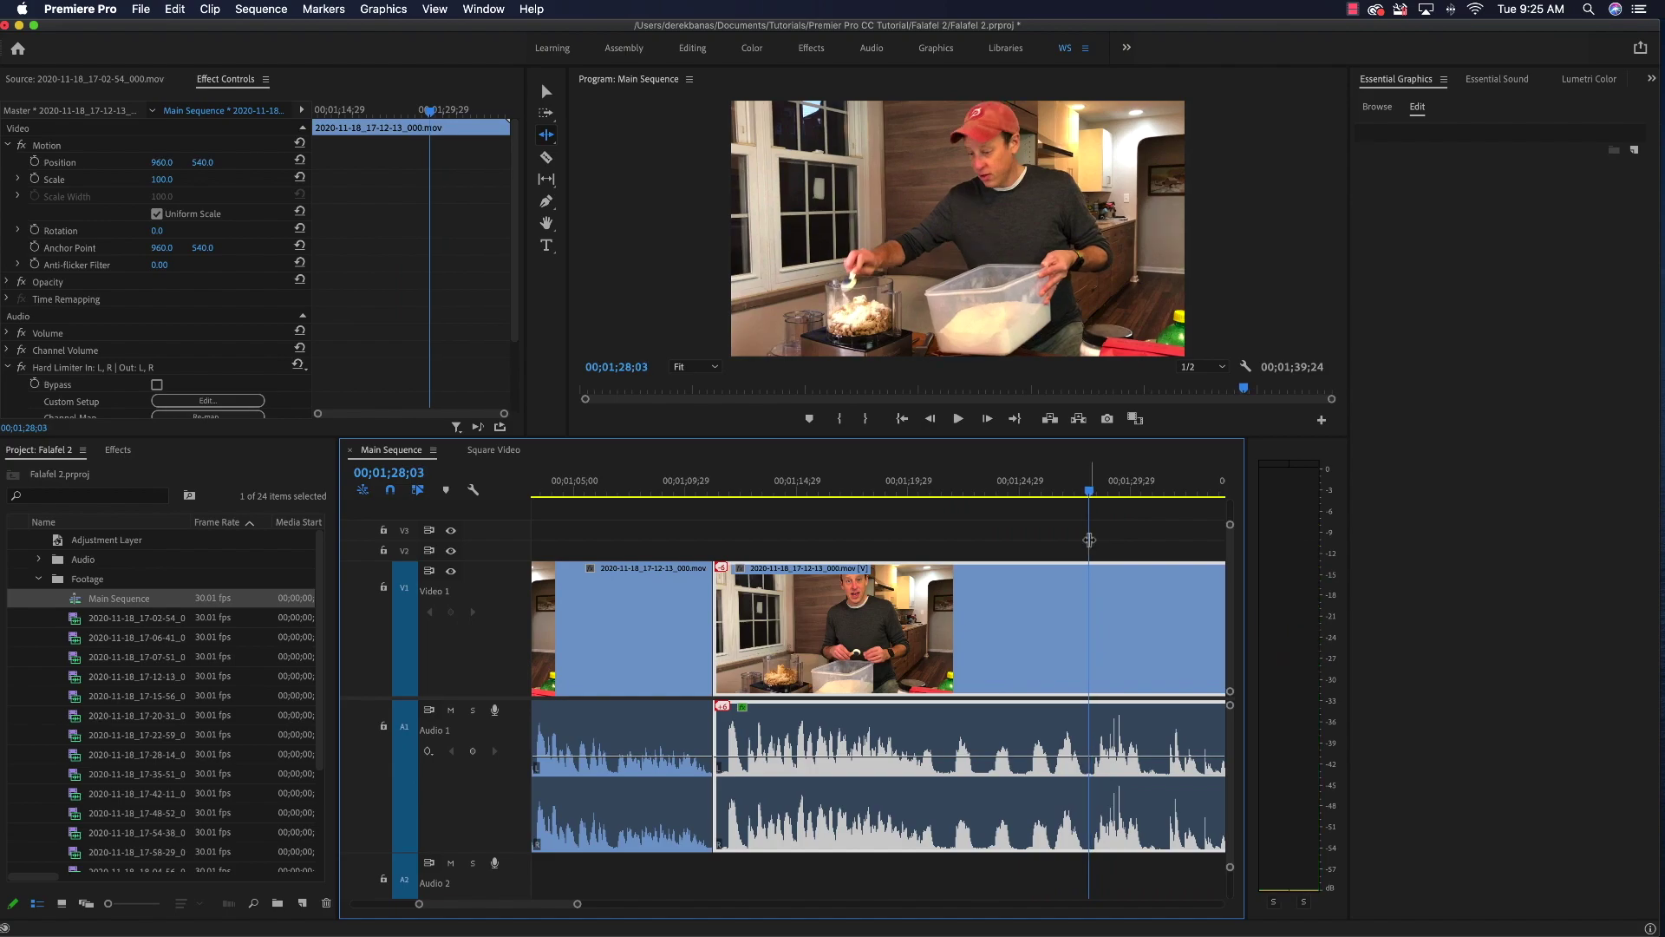
pyautogui.press('super+k')
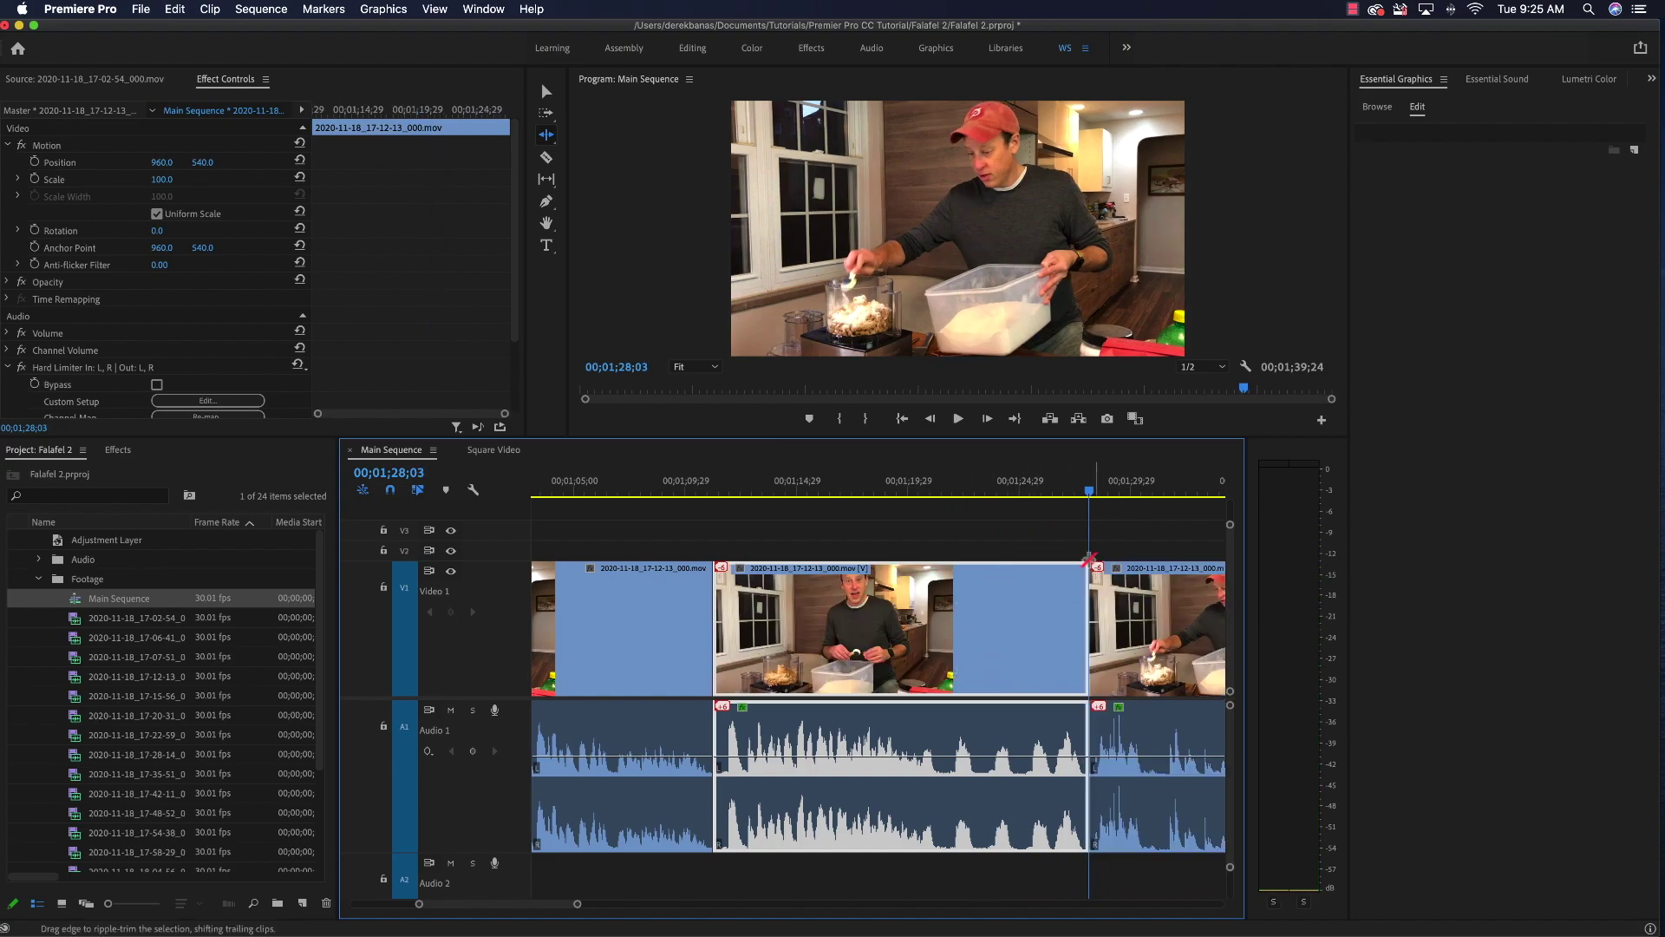
pyautogui.moveTo(1090, 499); pyautogui.dragTo(944, 574)
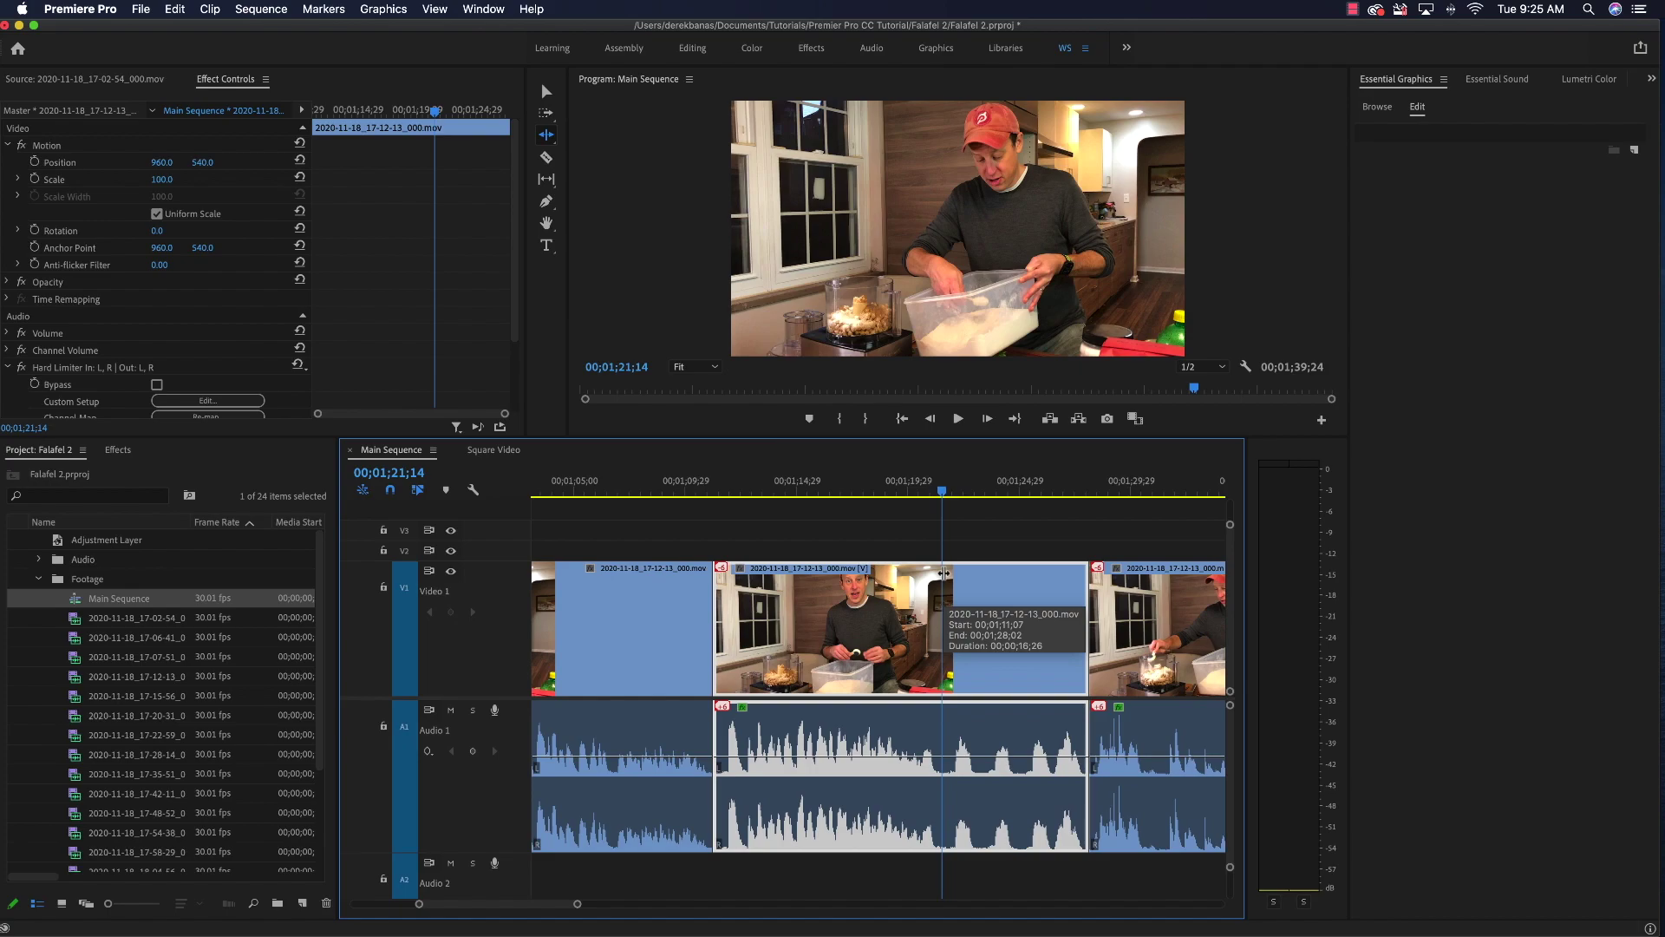
pyautogui.press('w')
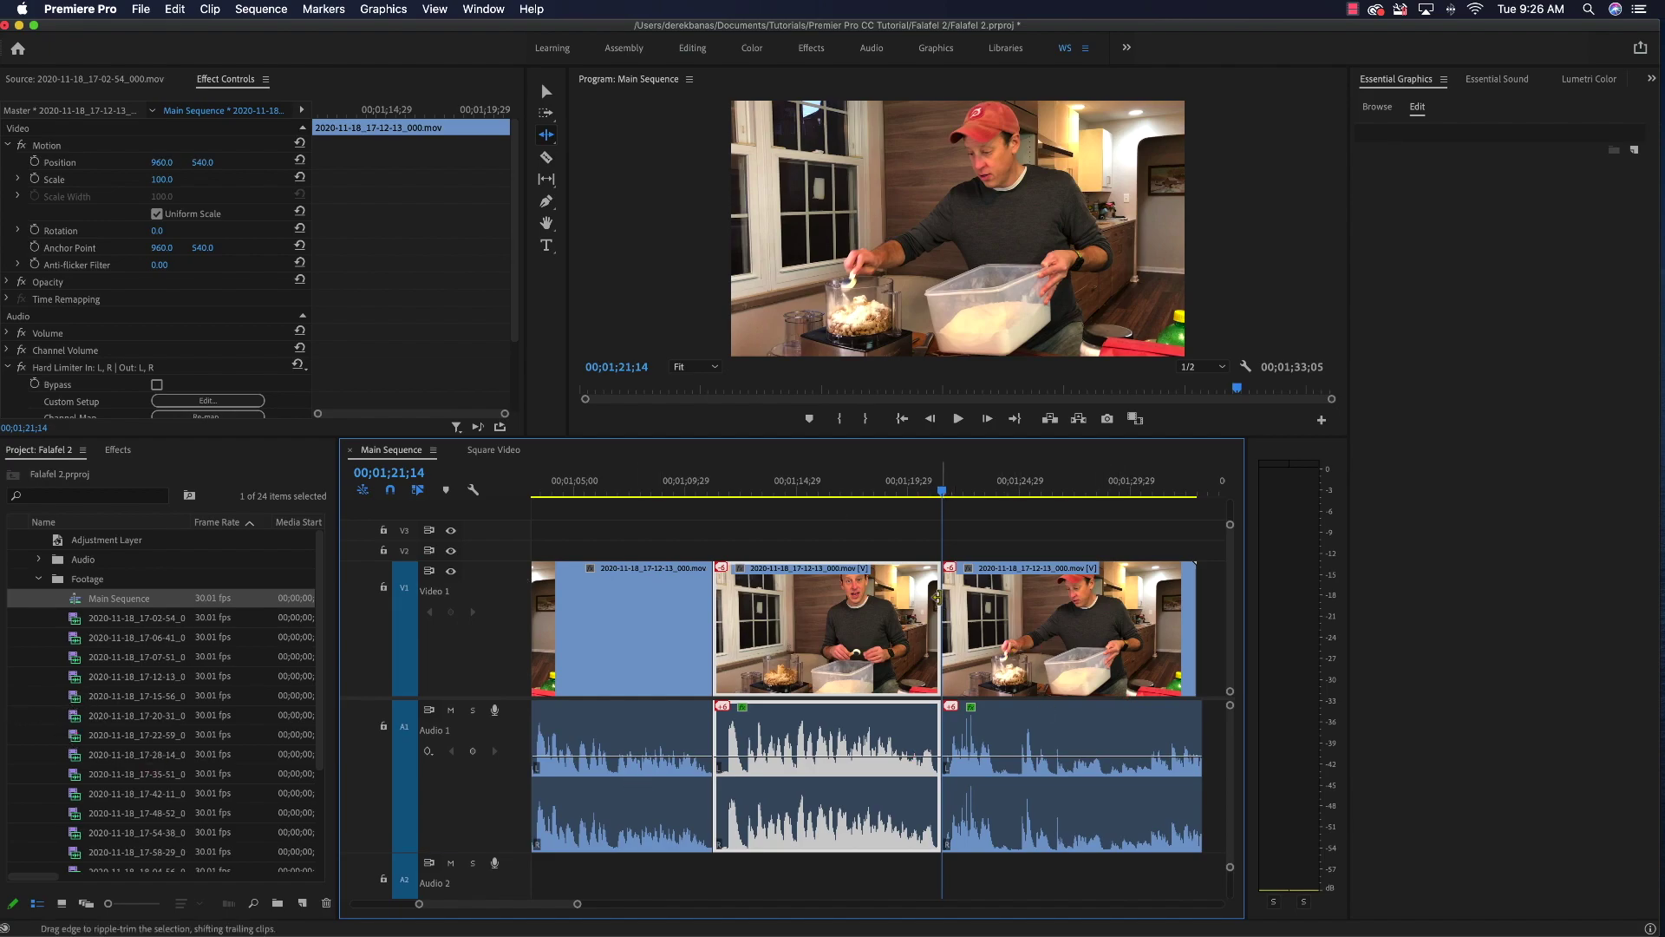
# Step: Open 2020-11-18_17-15-56_000.mov in the Source Monitor and mark a range of about 8 seconds near its beginning with in and out points
pyautogui.doubleClick(77, 698)
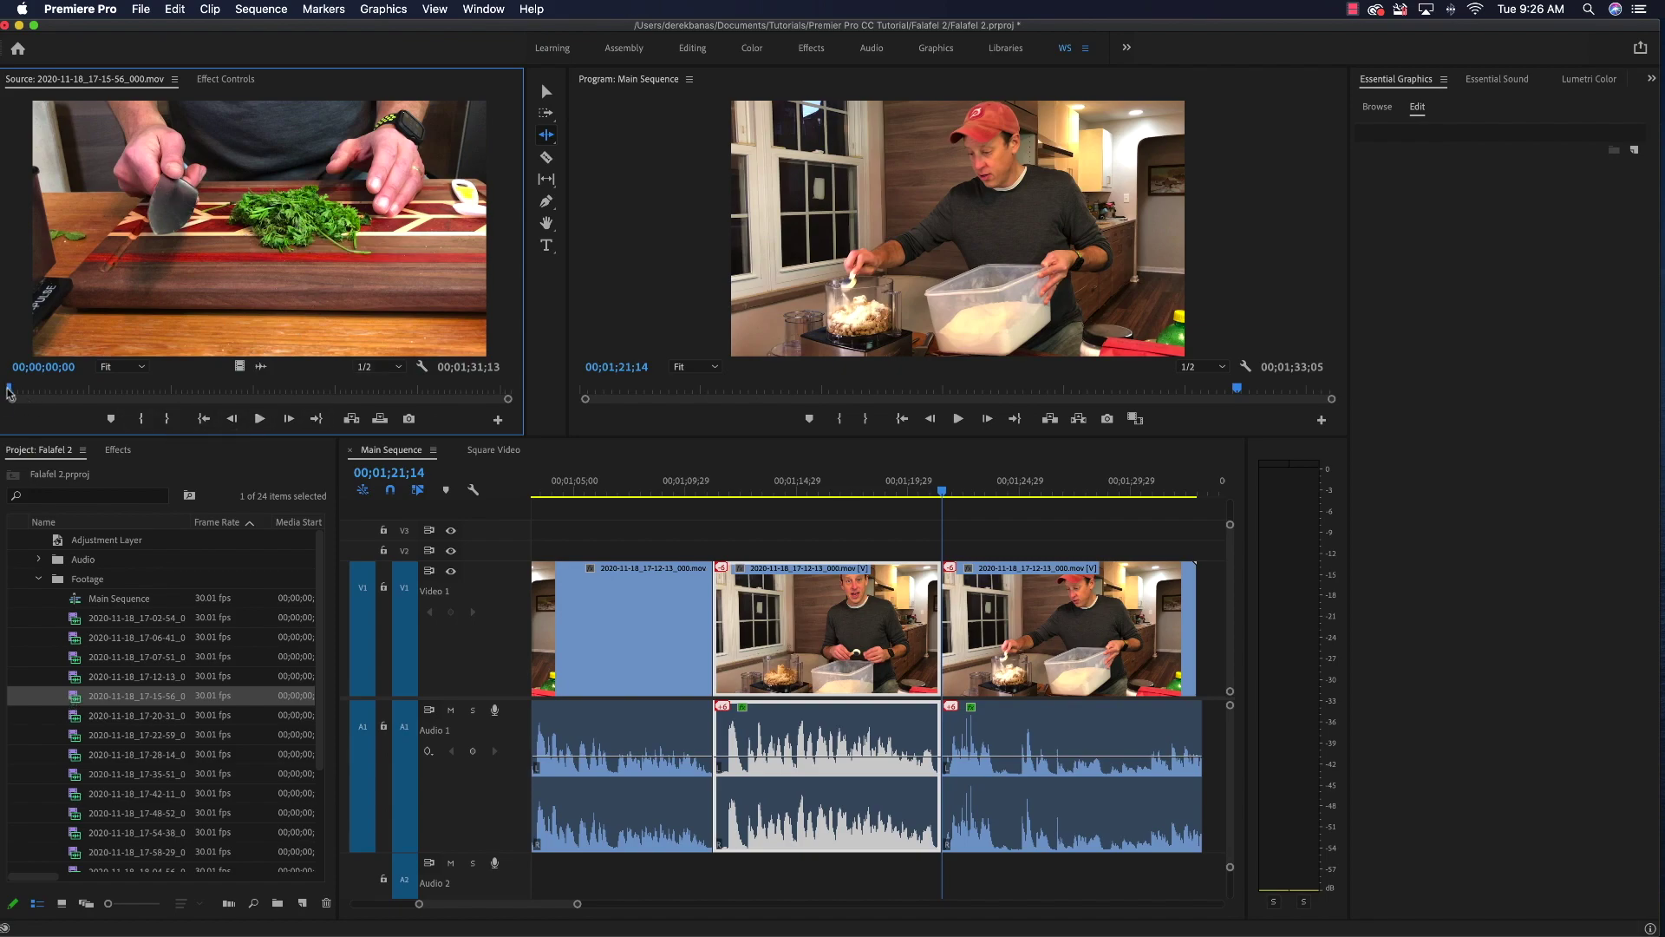
pyautogui.moveTo(10, 394)
pyautogui.mouseDown()
pyautogui.moveTo(79, 401)
pyautogui.moveTo(10, 393)
pyautogui.mouseUp()
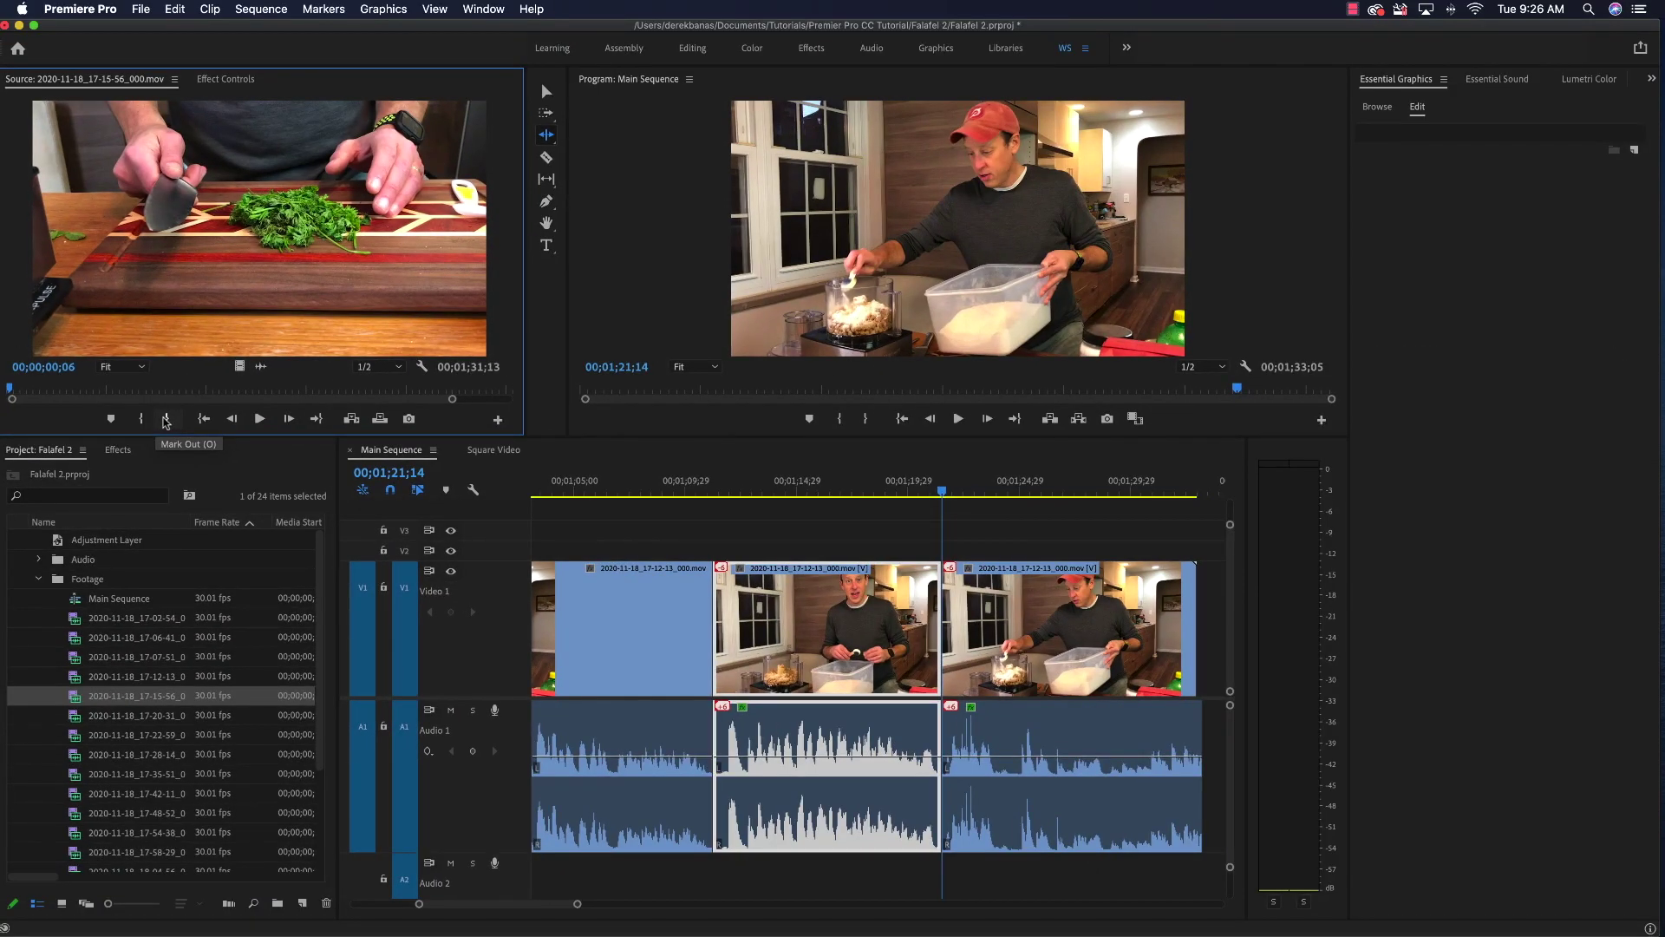
pyautogui.press('i')
pyautogui.click(270, 419)
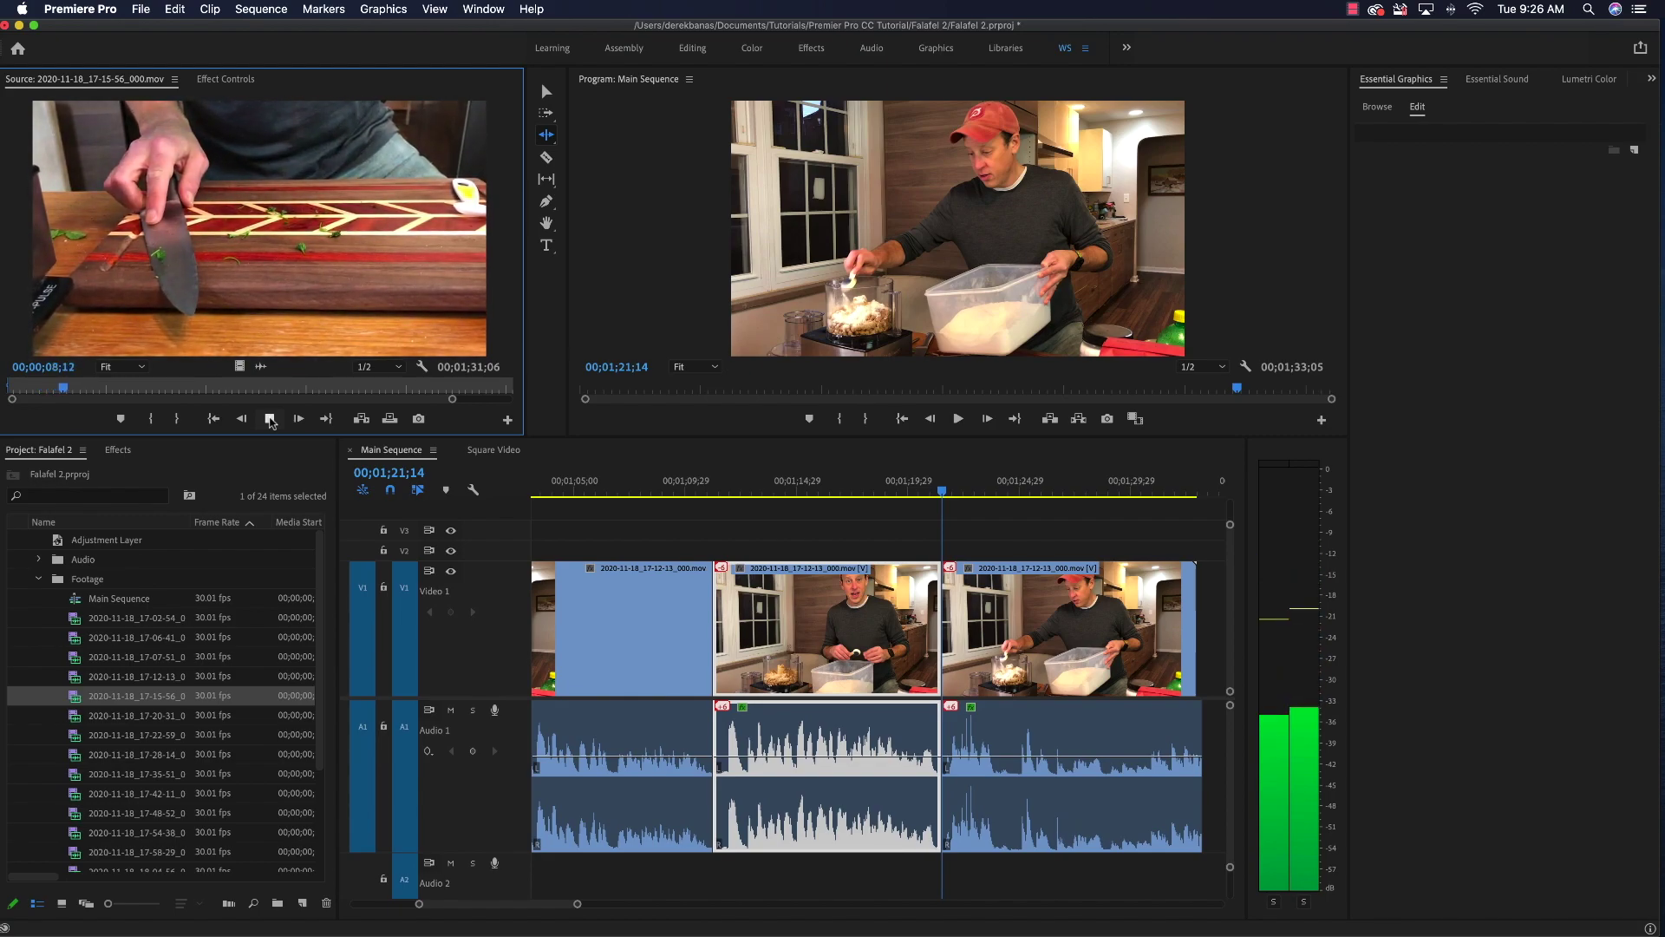
pyautogui.press('o')
pyautogui.click(270, 421)
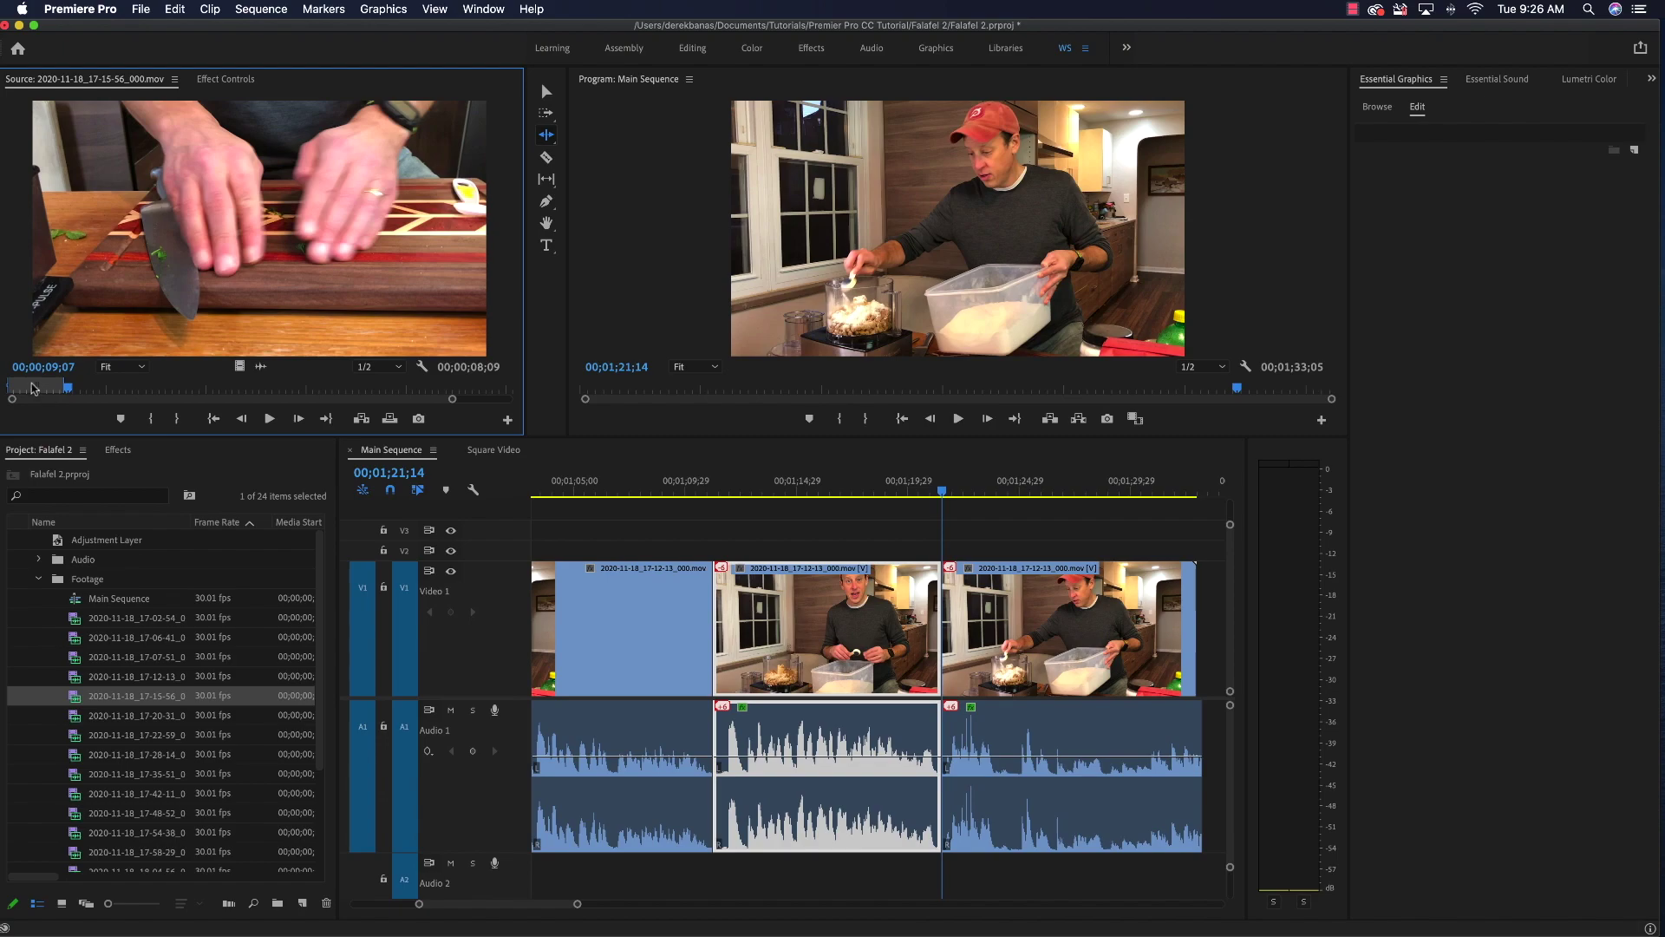
pyautogui.moveTo(28, 389); pyautogui.dragTo(321, 430)
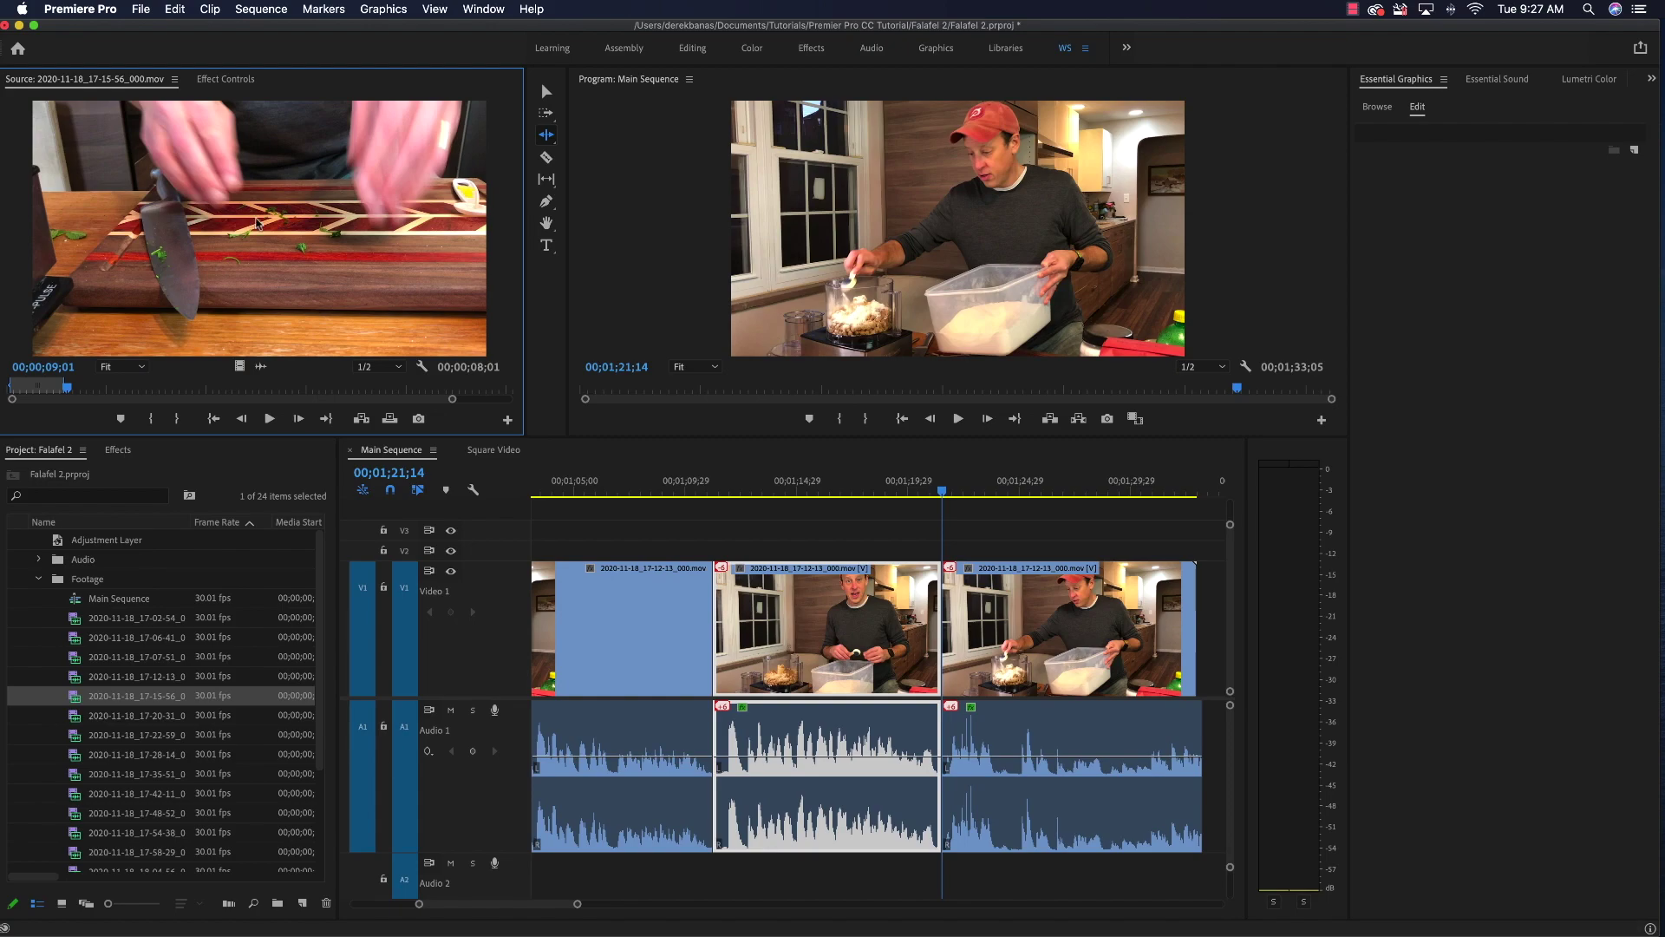
# Step: Insert the marked source range into Main Sequence just after the 00;01;21;14 cut, and undo the insertion
pyautogui.moveTo(747, 458); pyautogui.dragTo(943, 585)
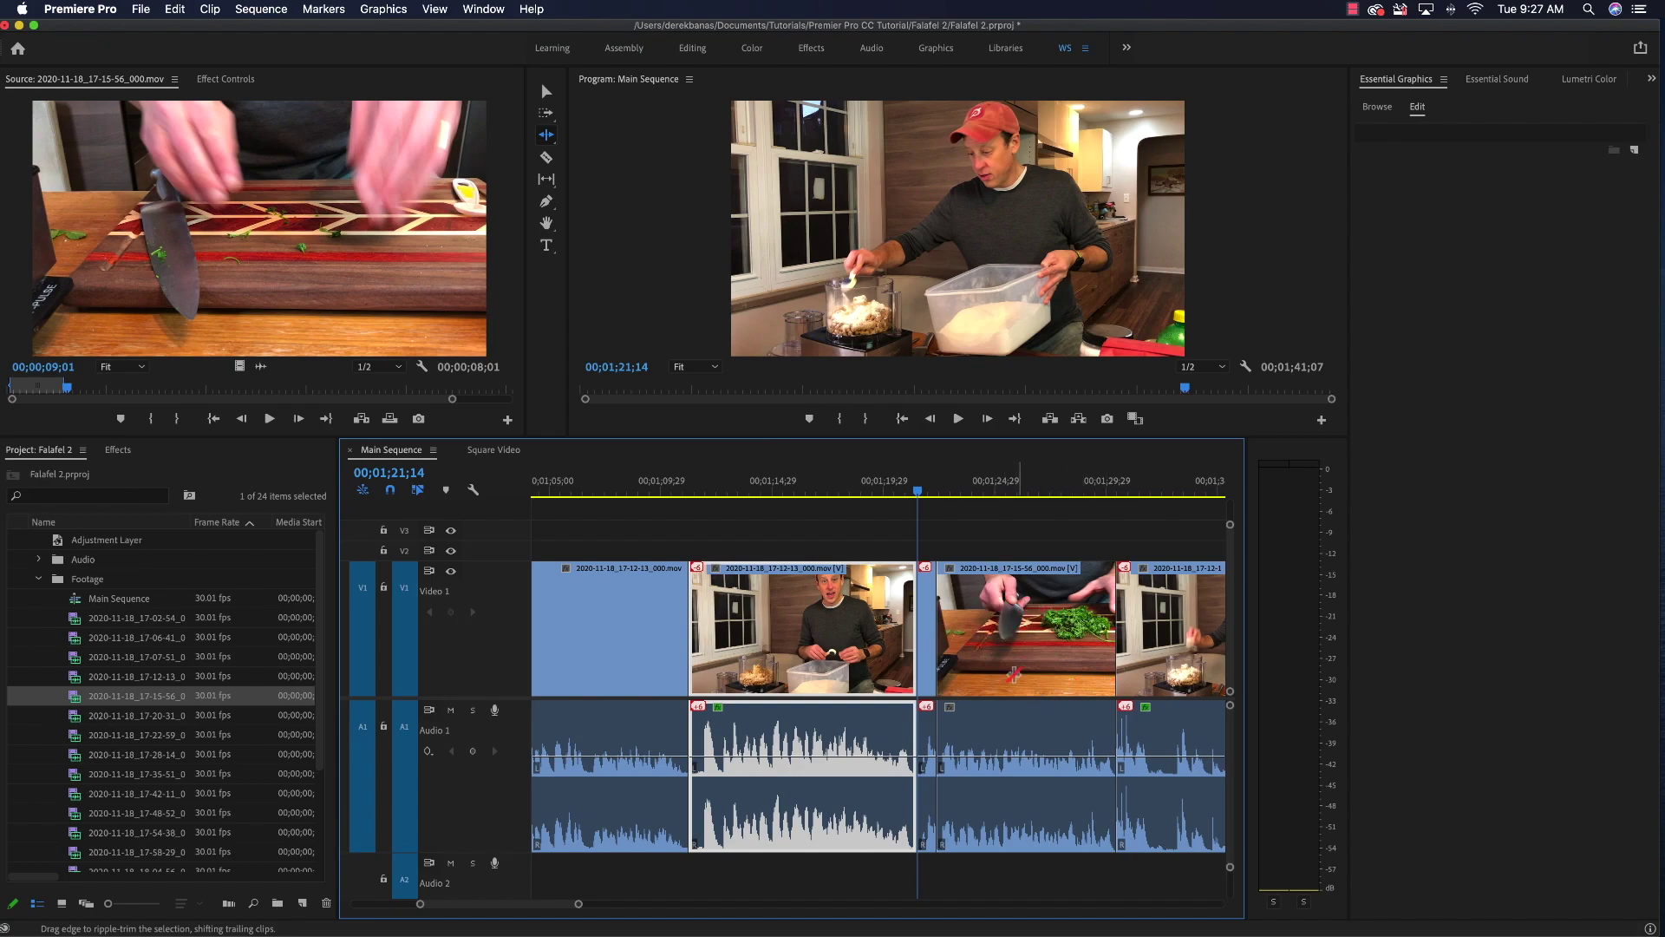
pyautogui.press('super+z')
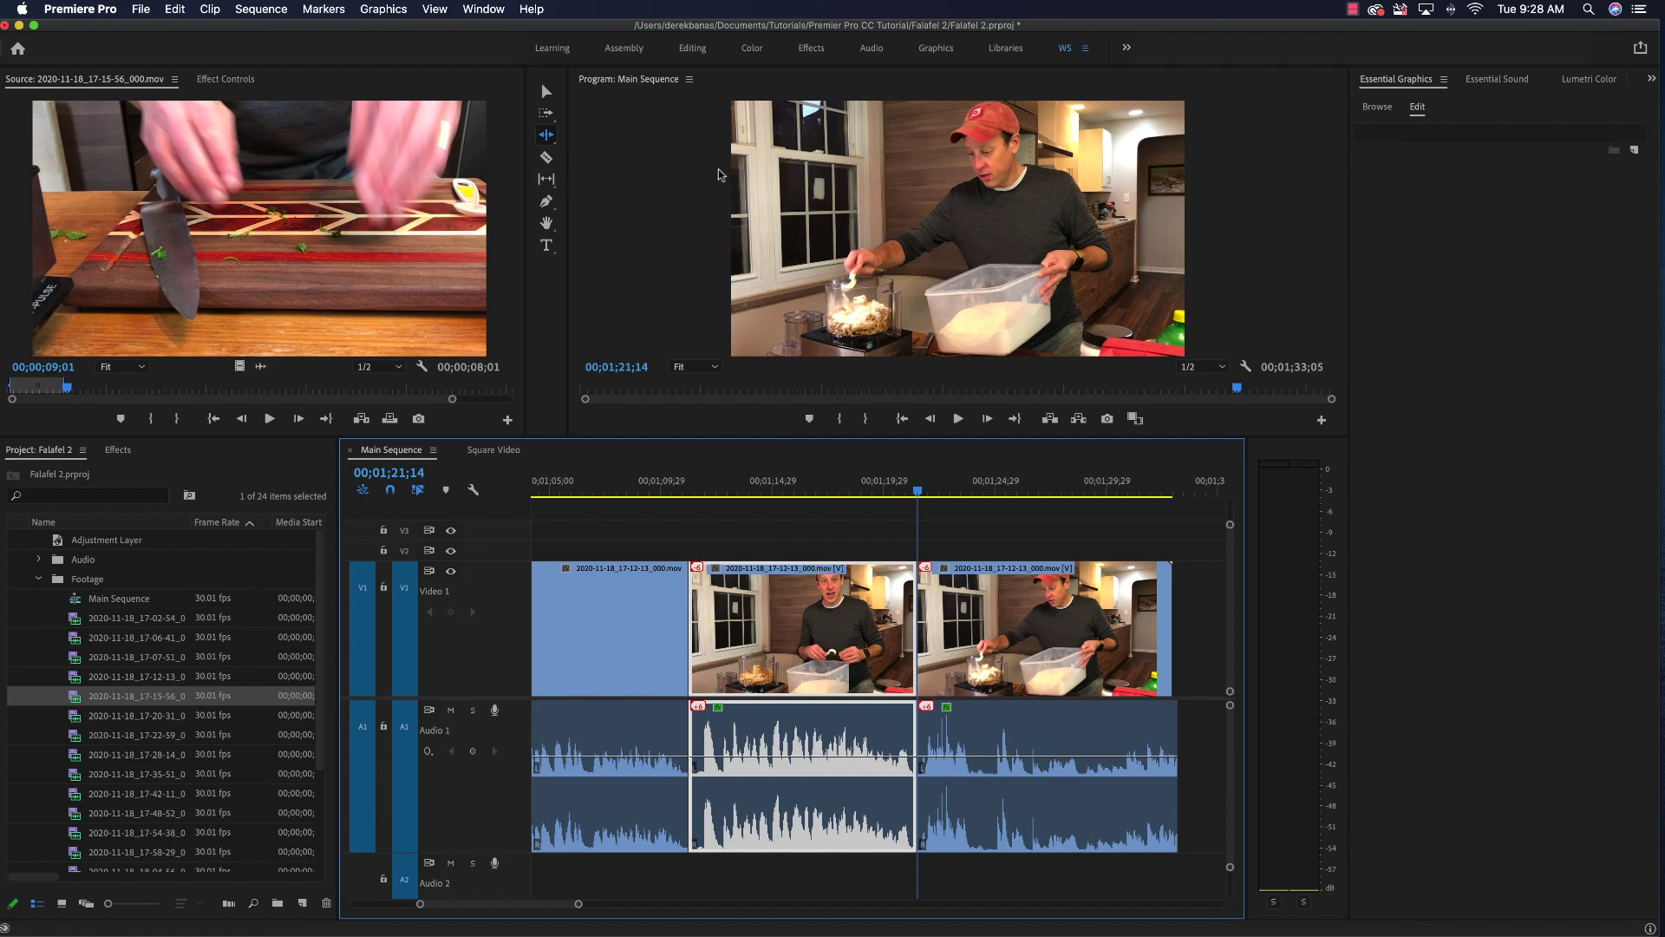
pyautogui.click(246, 230)
pyautogui.moveTo(555, 252); pyautogui.dragTo(902, 235)
pyautogui.moveTo(978, 165); pyautogui.dragTo(298, 214)
# Step: Play Main Sequence forwards across the cut near 00;01;11 and backwards from about 00;01;21, stopping between the passes
pyautogui.click(779, 488)
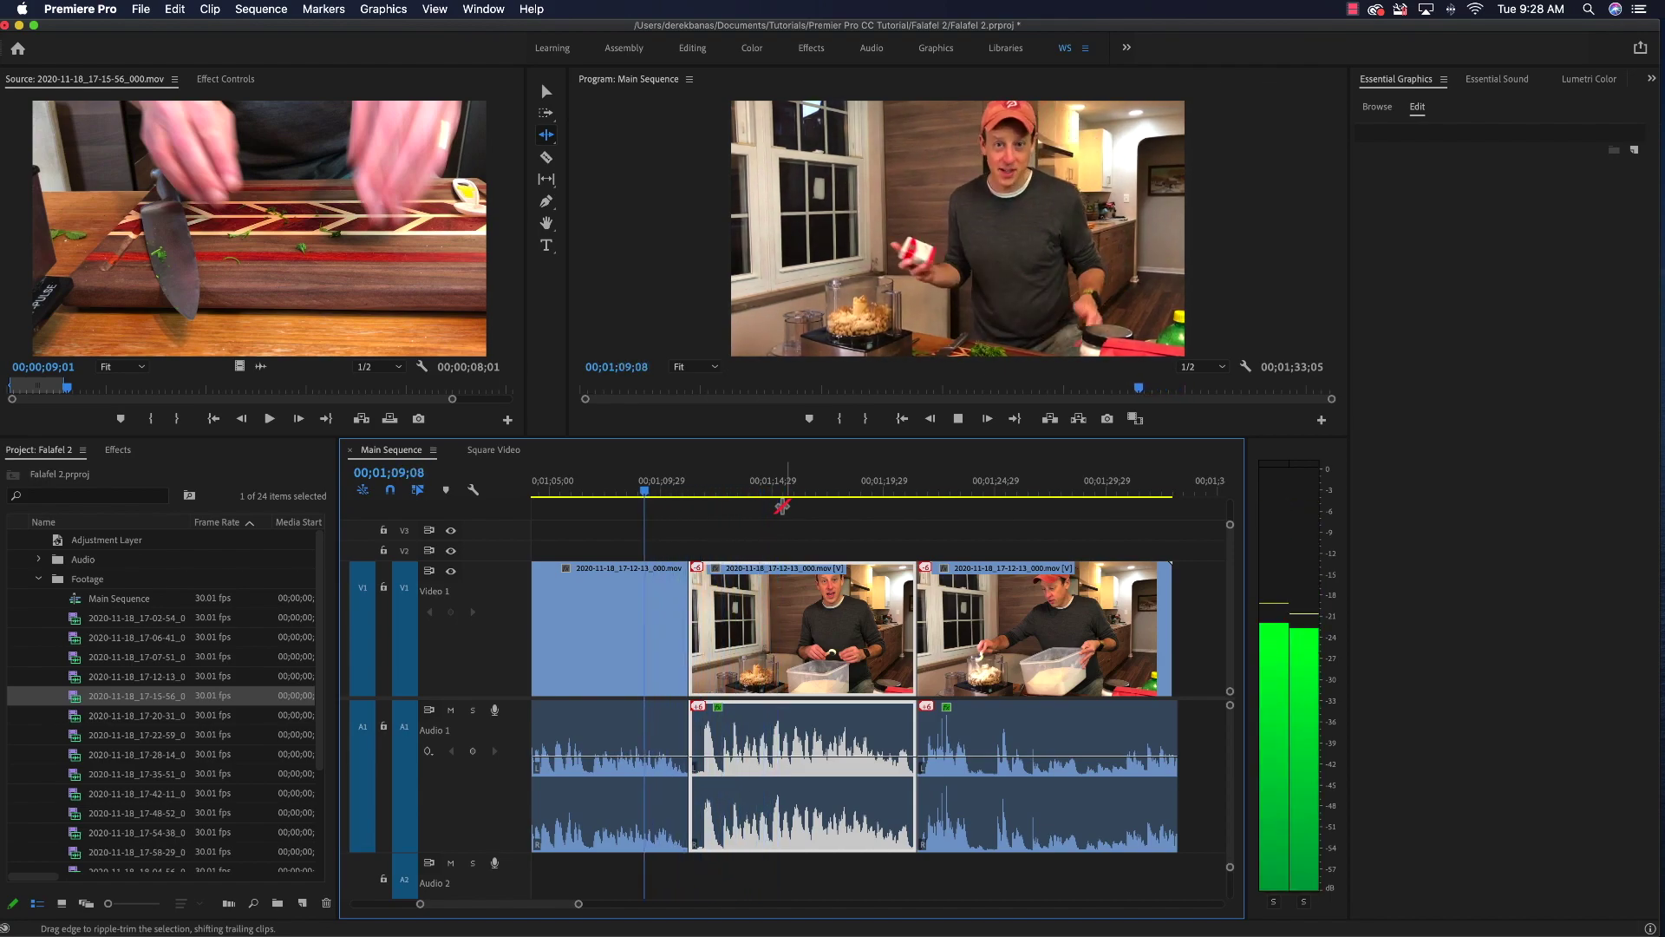
pyautogui.press('k')
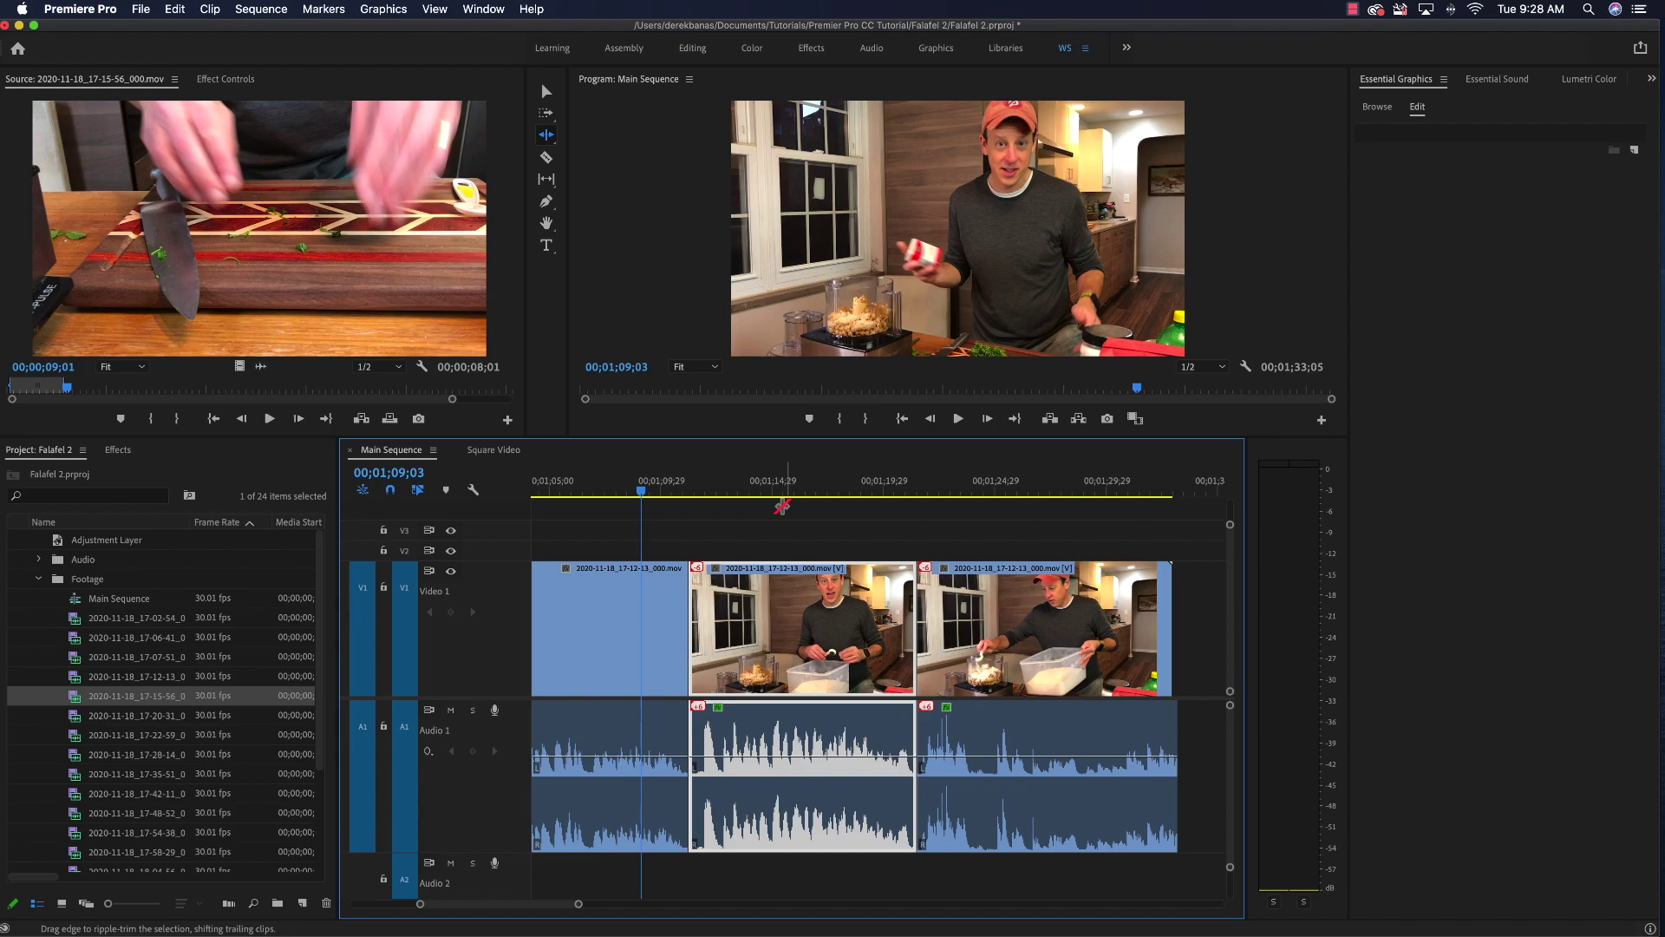
pyautogui.press('l')
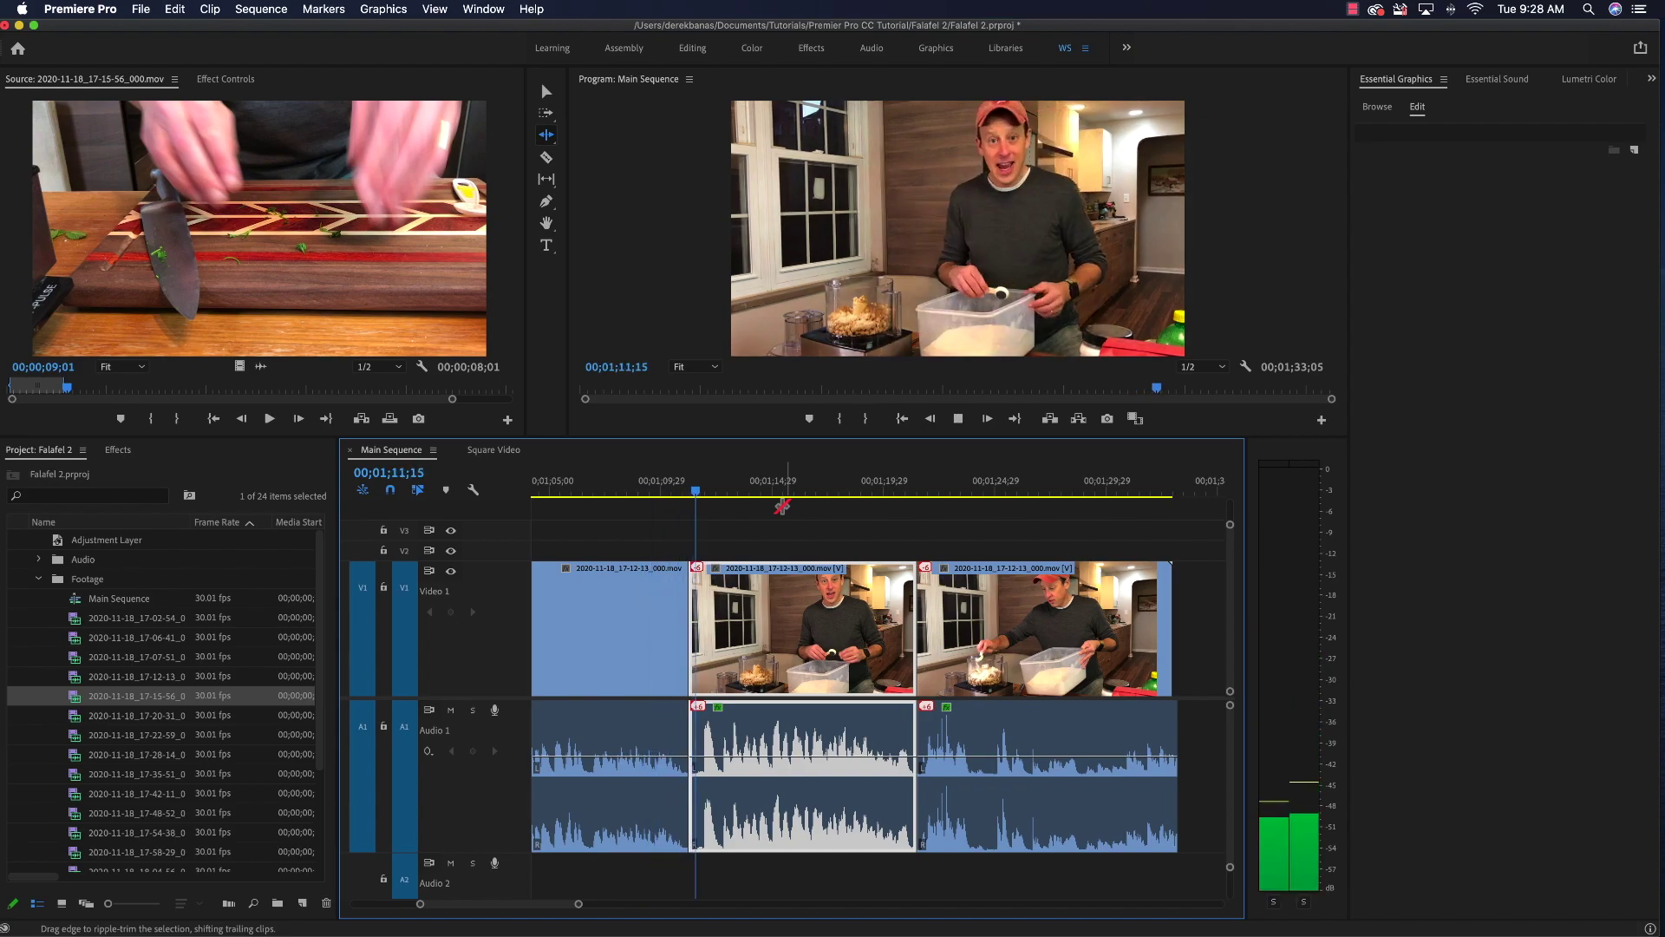
pyautogui.press('k')
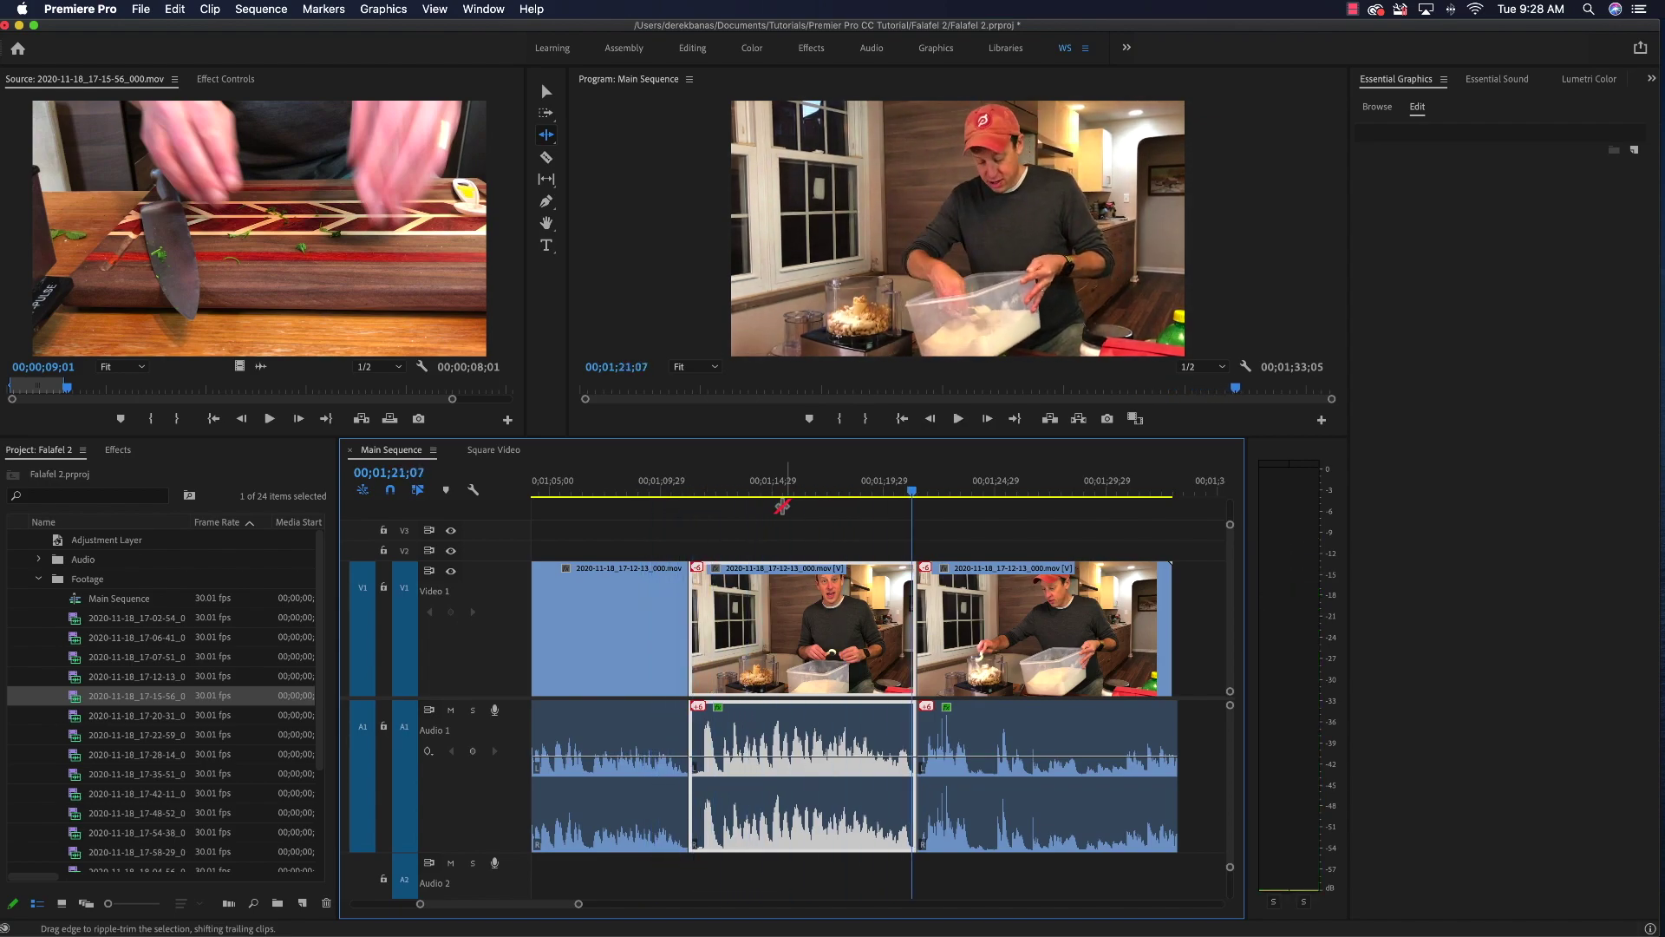
pyautogui.press('j')
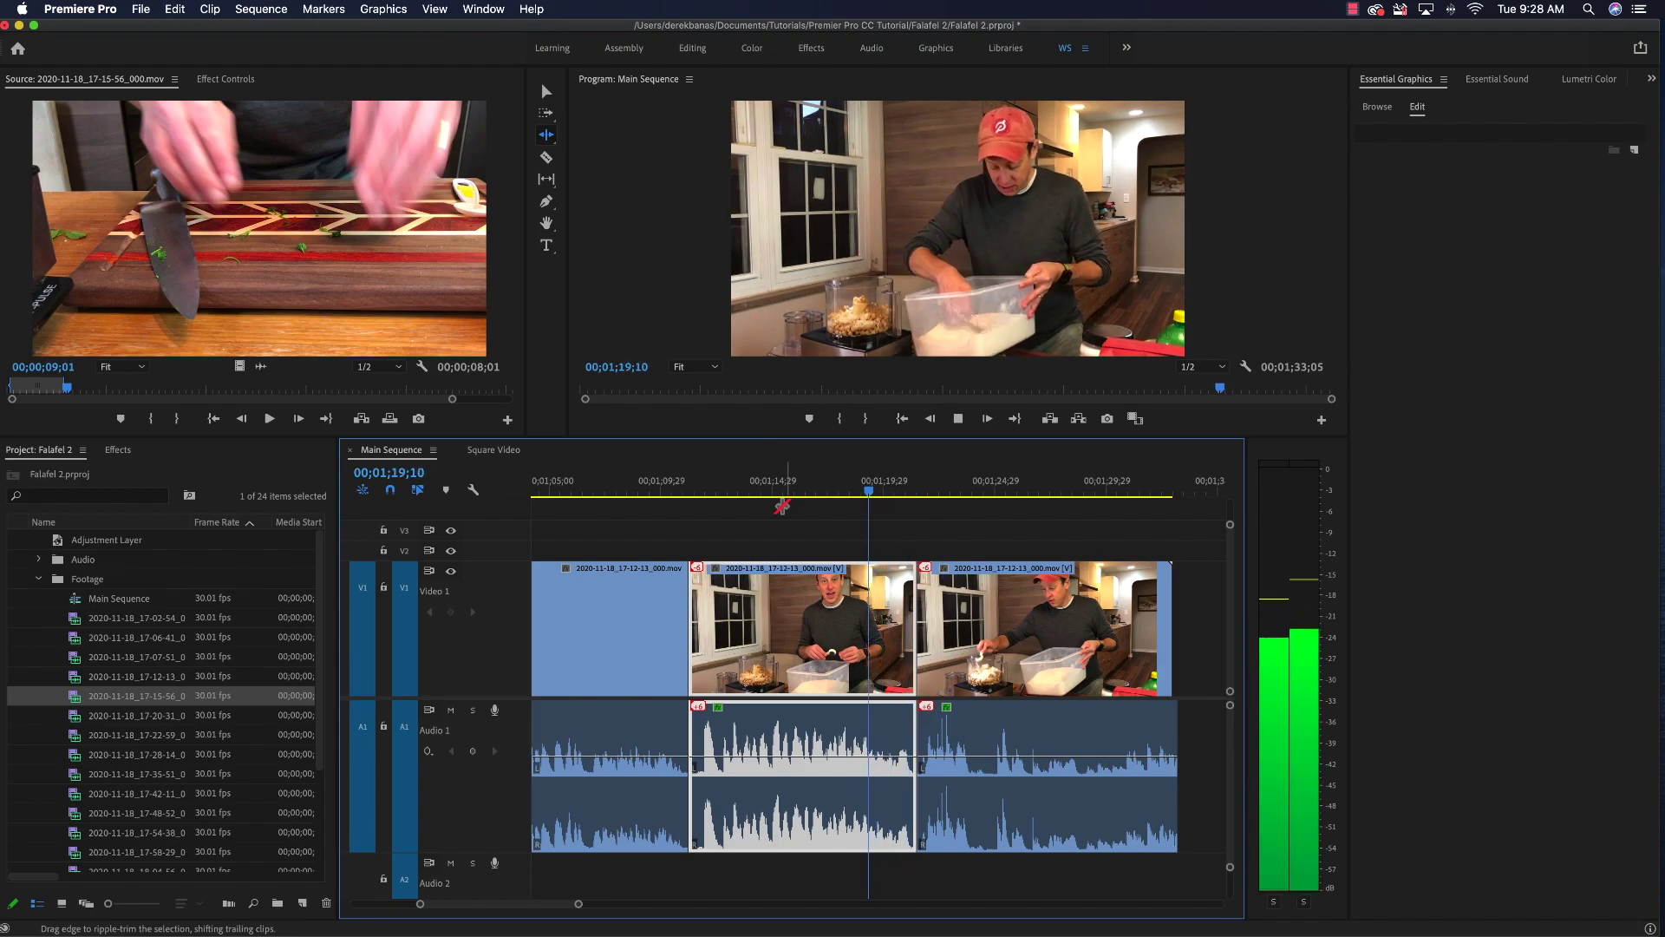
pyautogui.press('k')
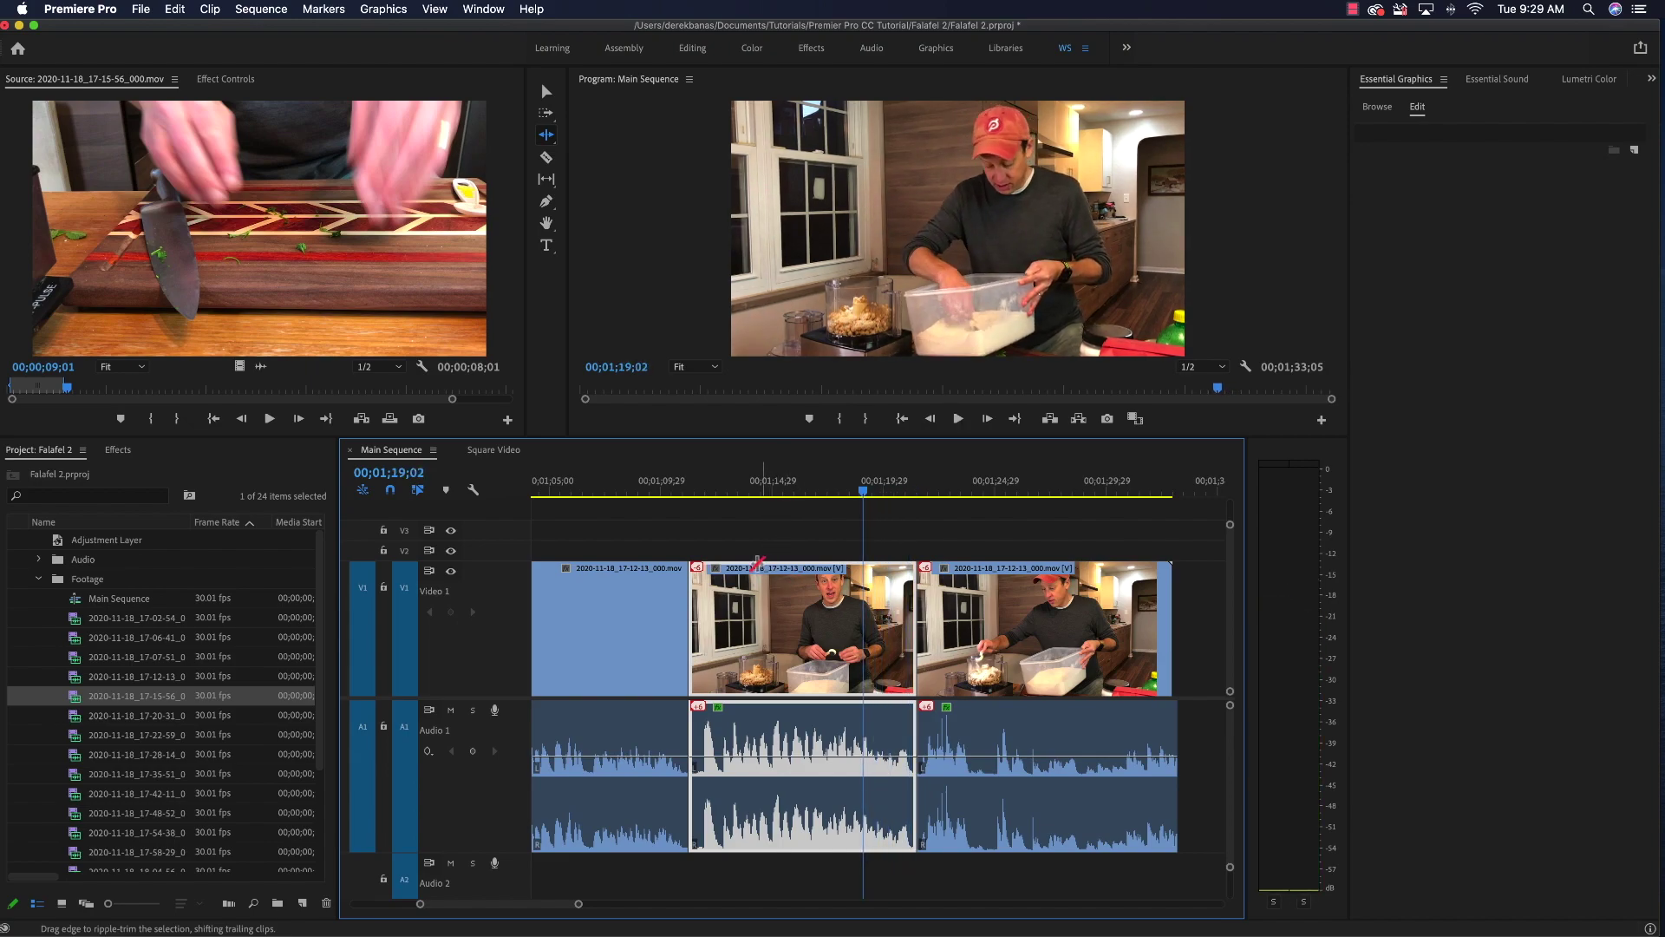
# Step: Switch to the Selection tool, select only the video and only the audio of the last clip, delete its audio, and undo the deletion
pyautogui.press('v')
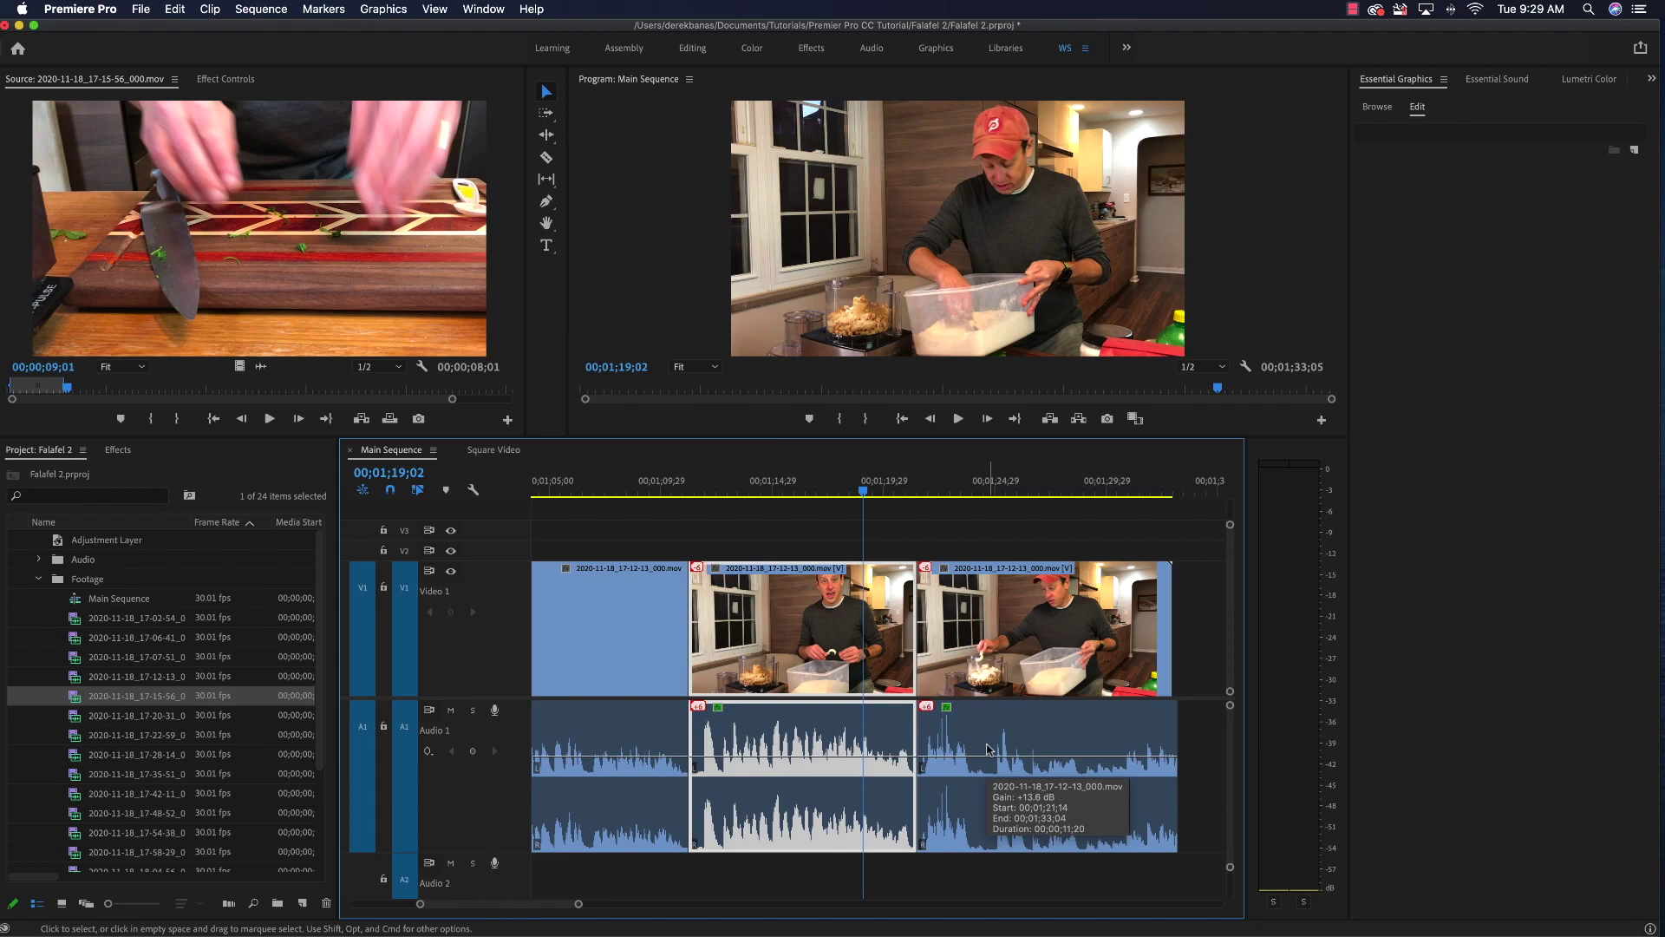
pyautogui.click(1032, 736)
pyautogui.click(997, 659)
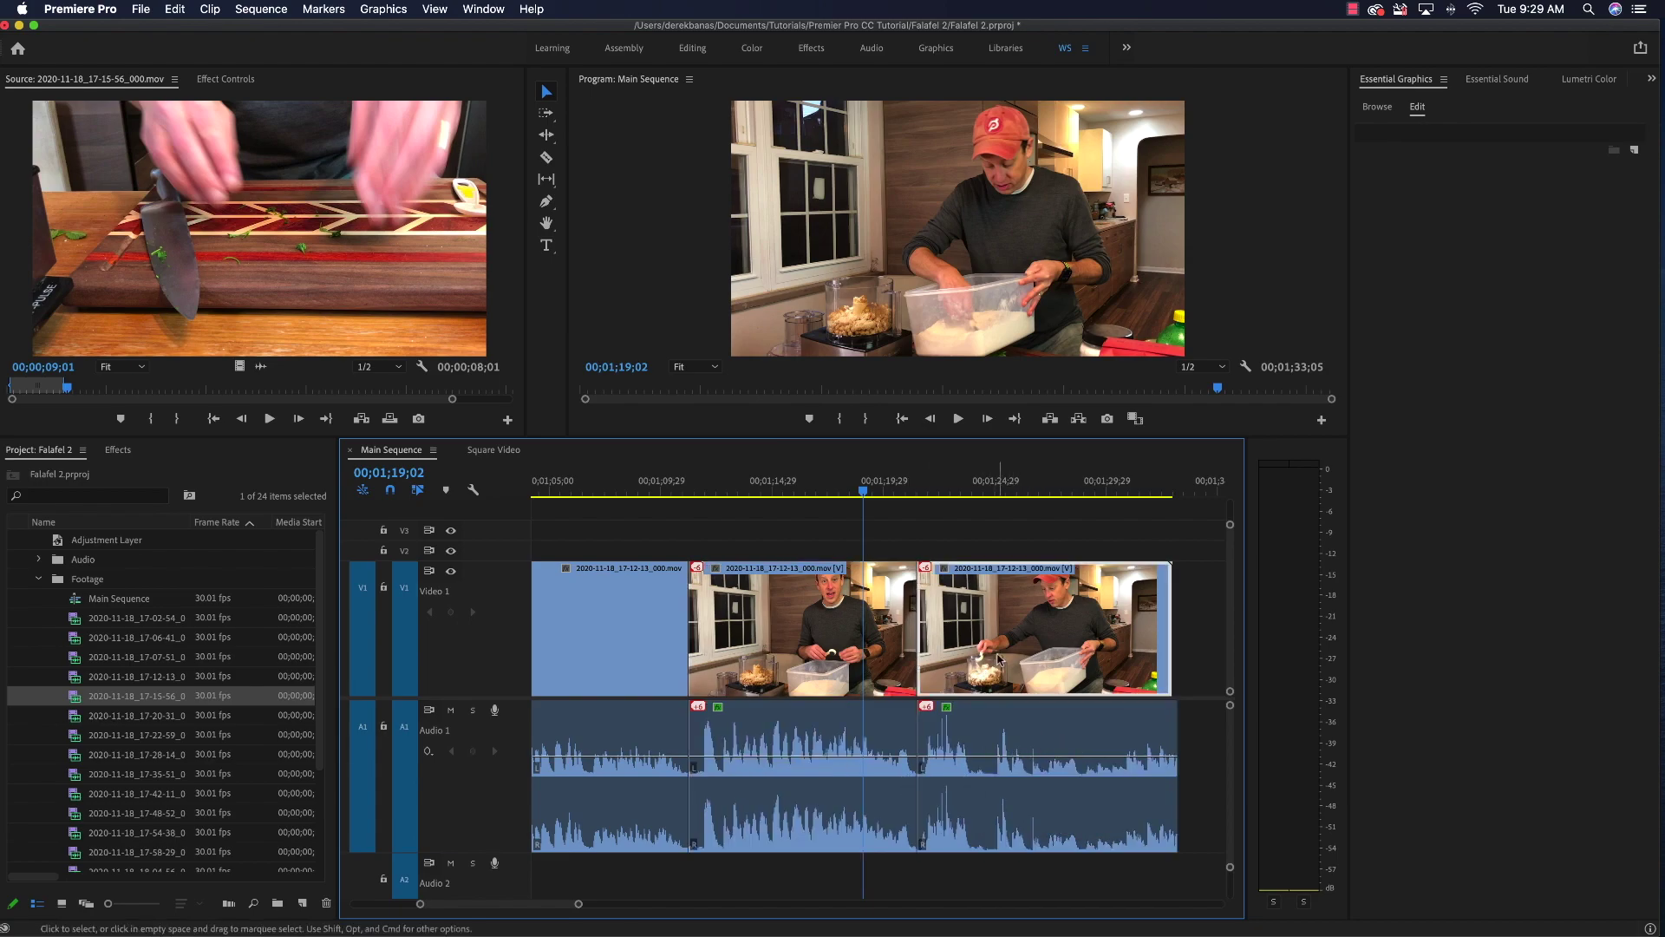
pyautogui.click(1052, 733)
pyautogui.press('Delete')
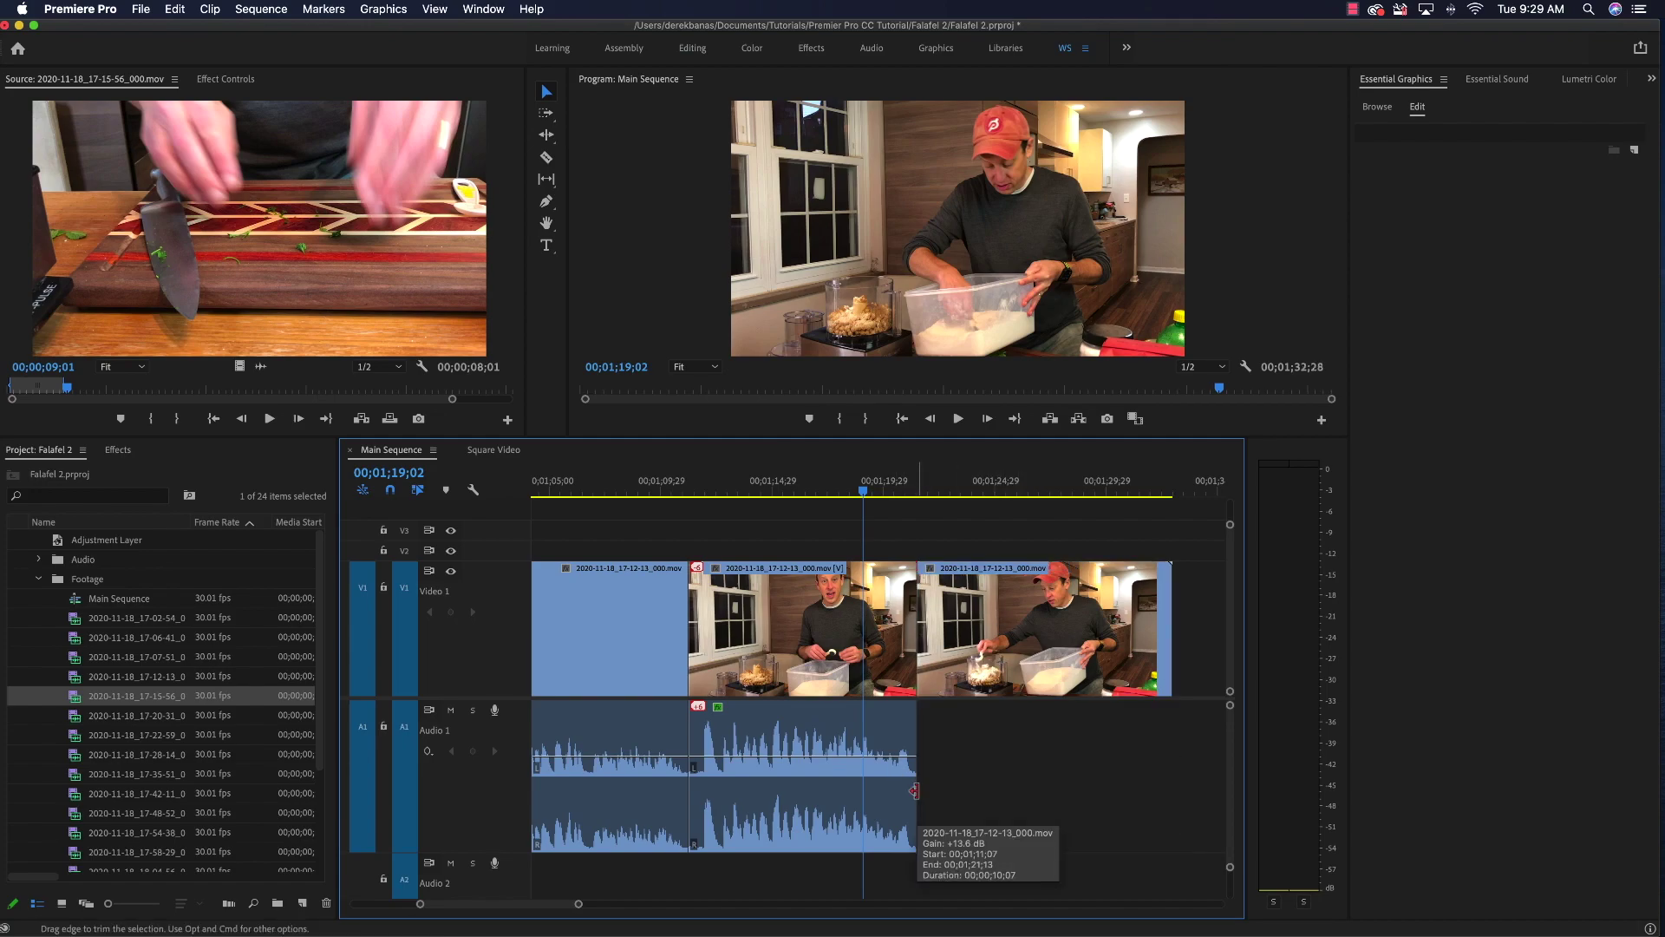
pyautogui.press('super+z')
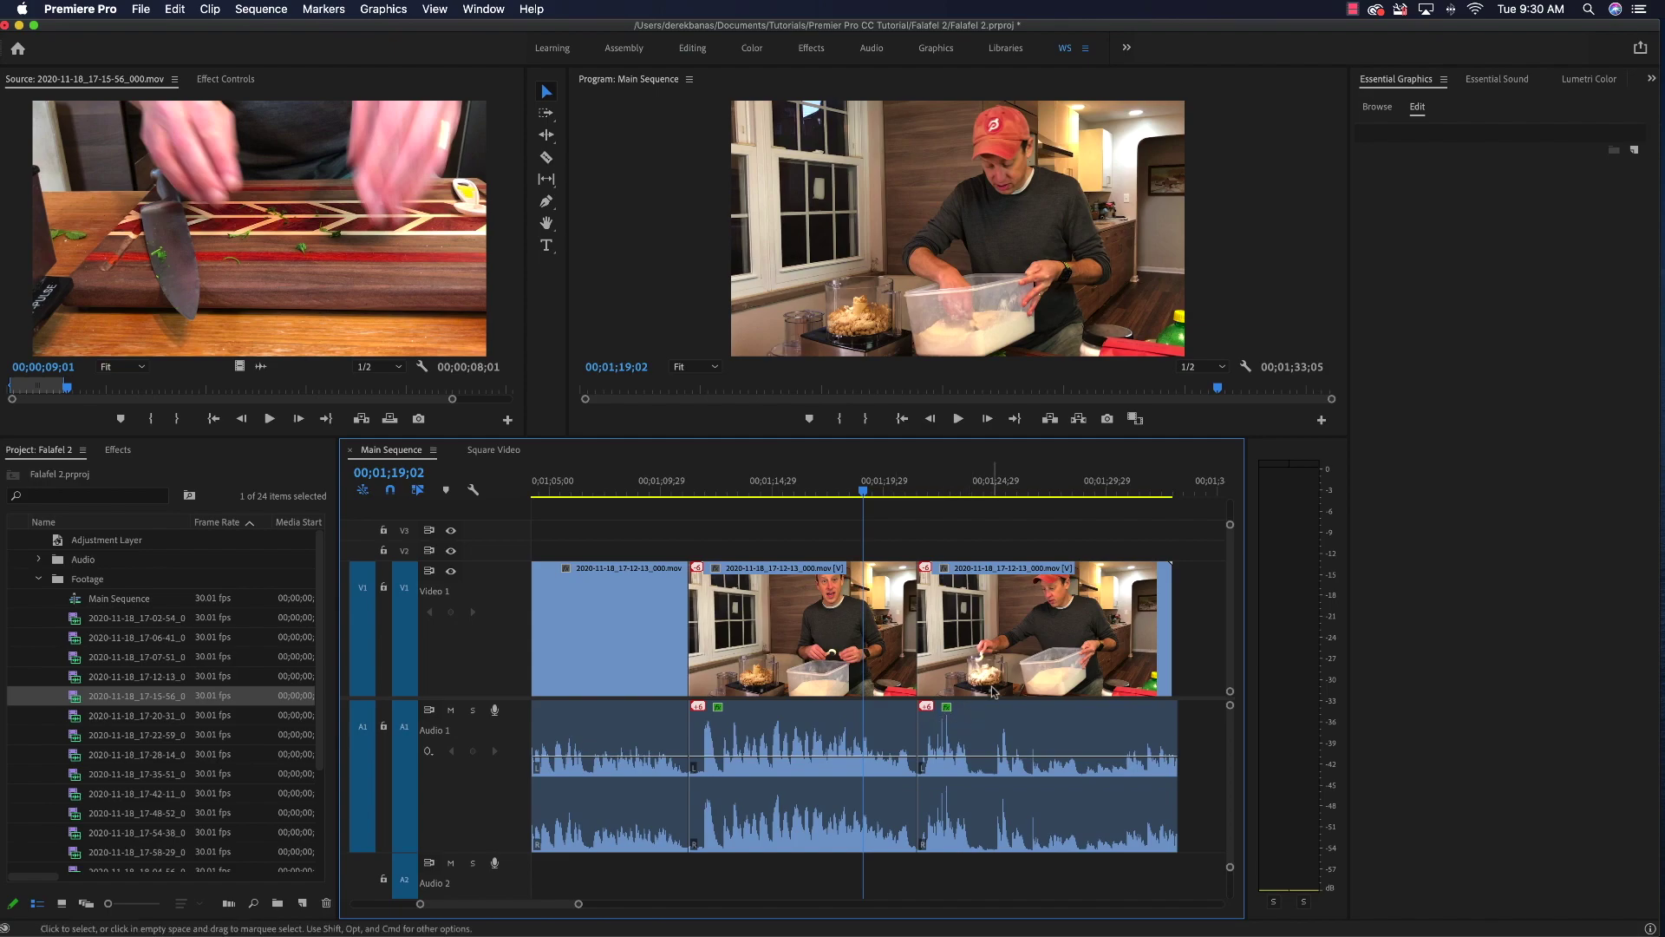
# Step: Select the last clip with its linked audio and try to move it within the track as an extract edit
pyautogui.click(1001, 646)
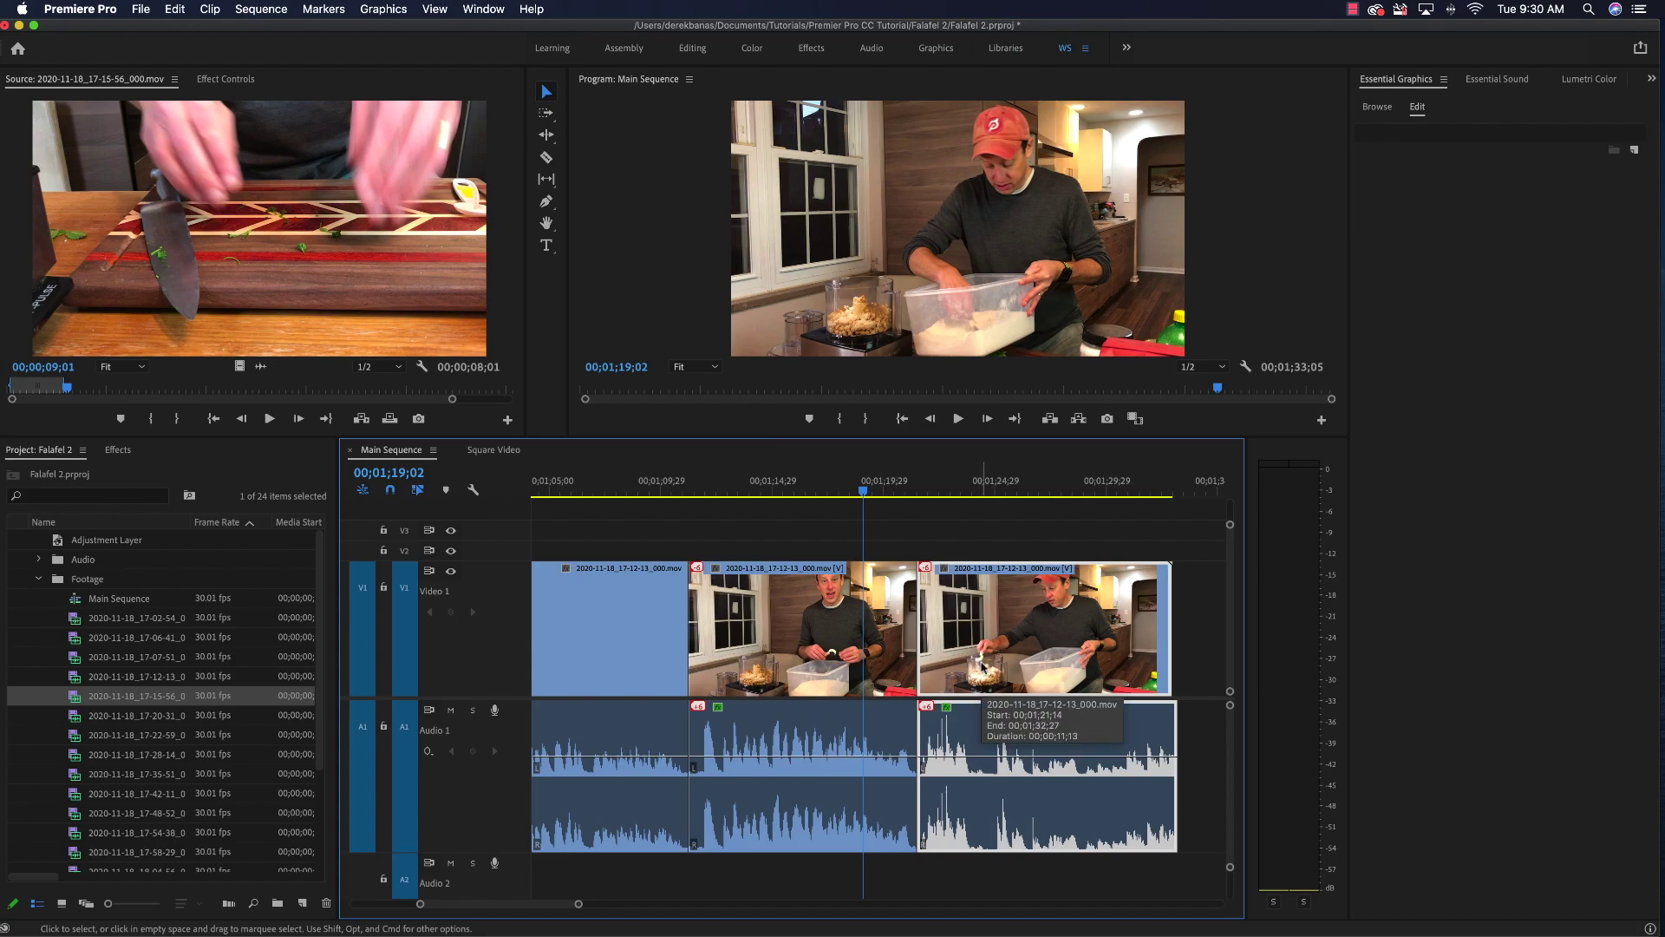
pyautogui.moveTo(980, 668); pyautogui.dragTo(992, 673)
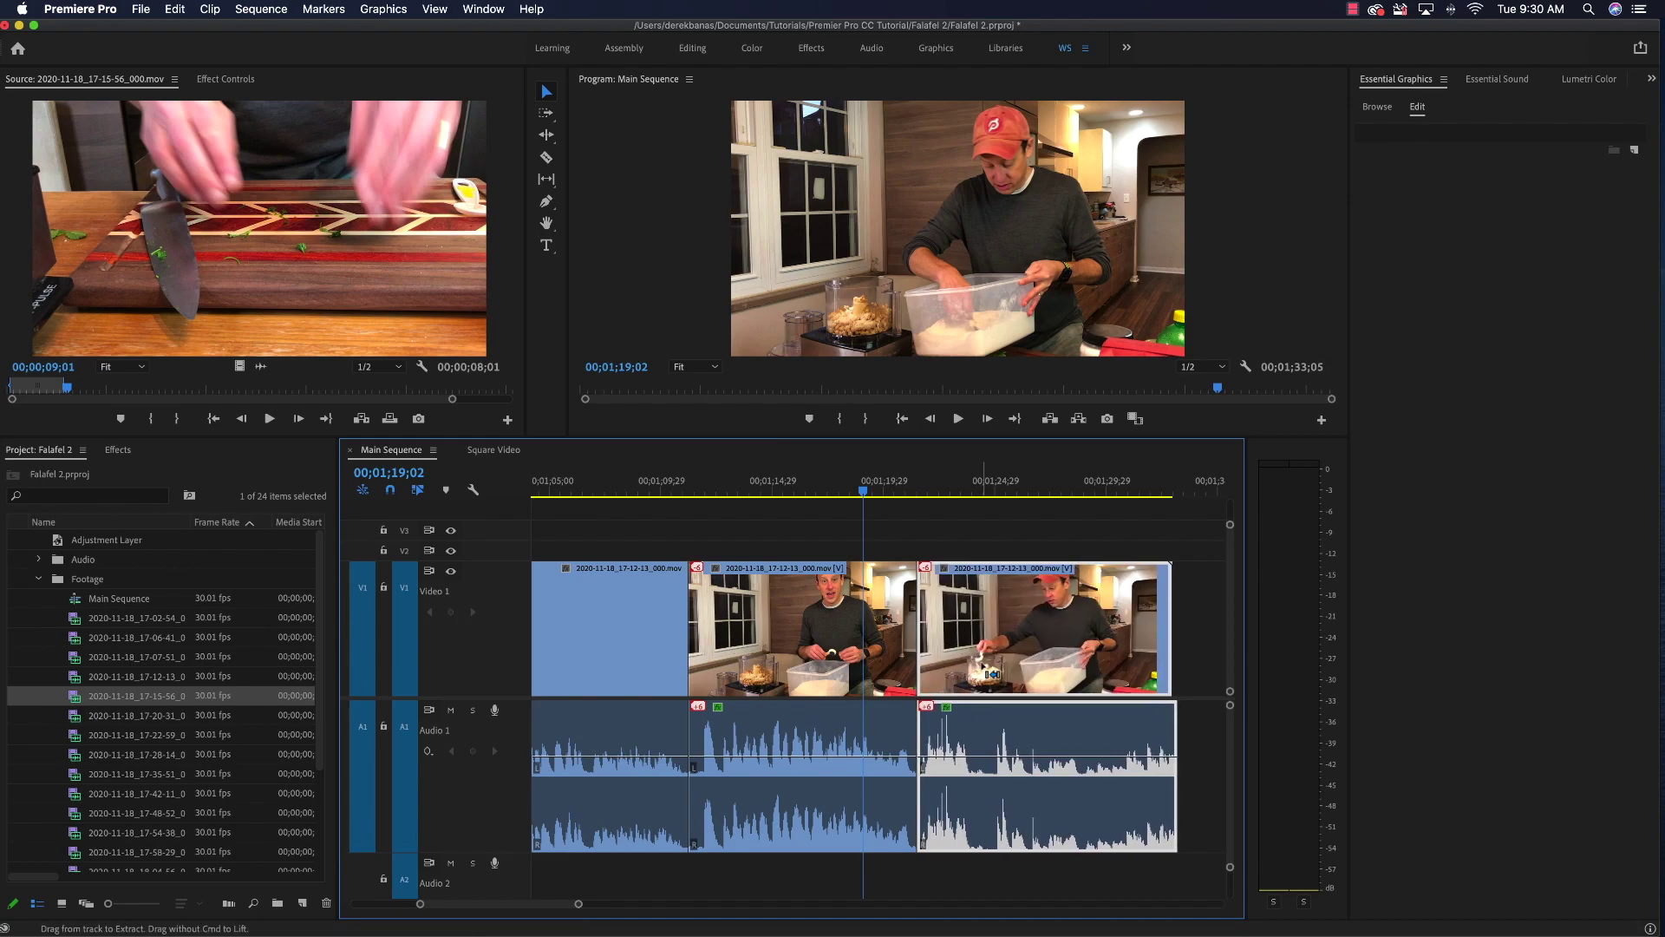
pyautogui.moveTo(992, 673); pyautogui.dragTo(993, 673)
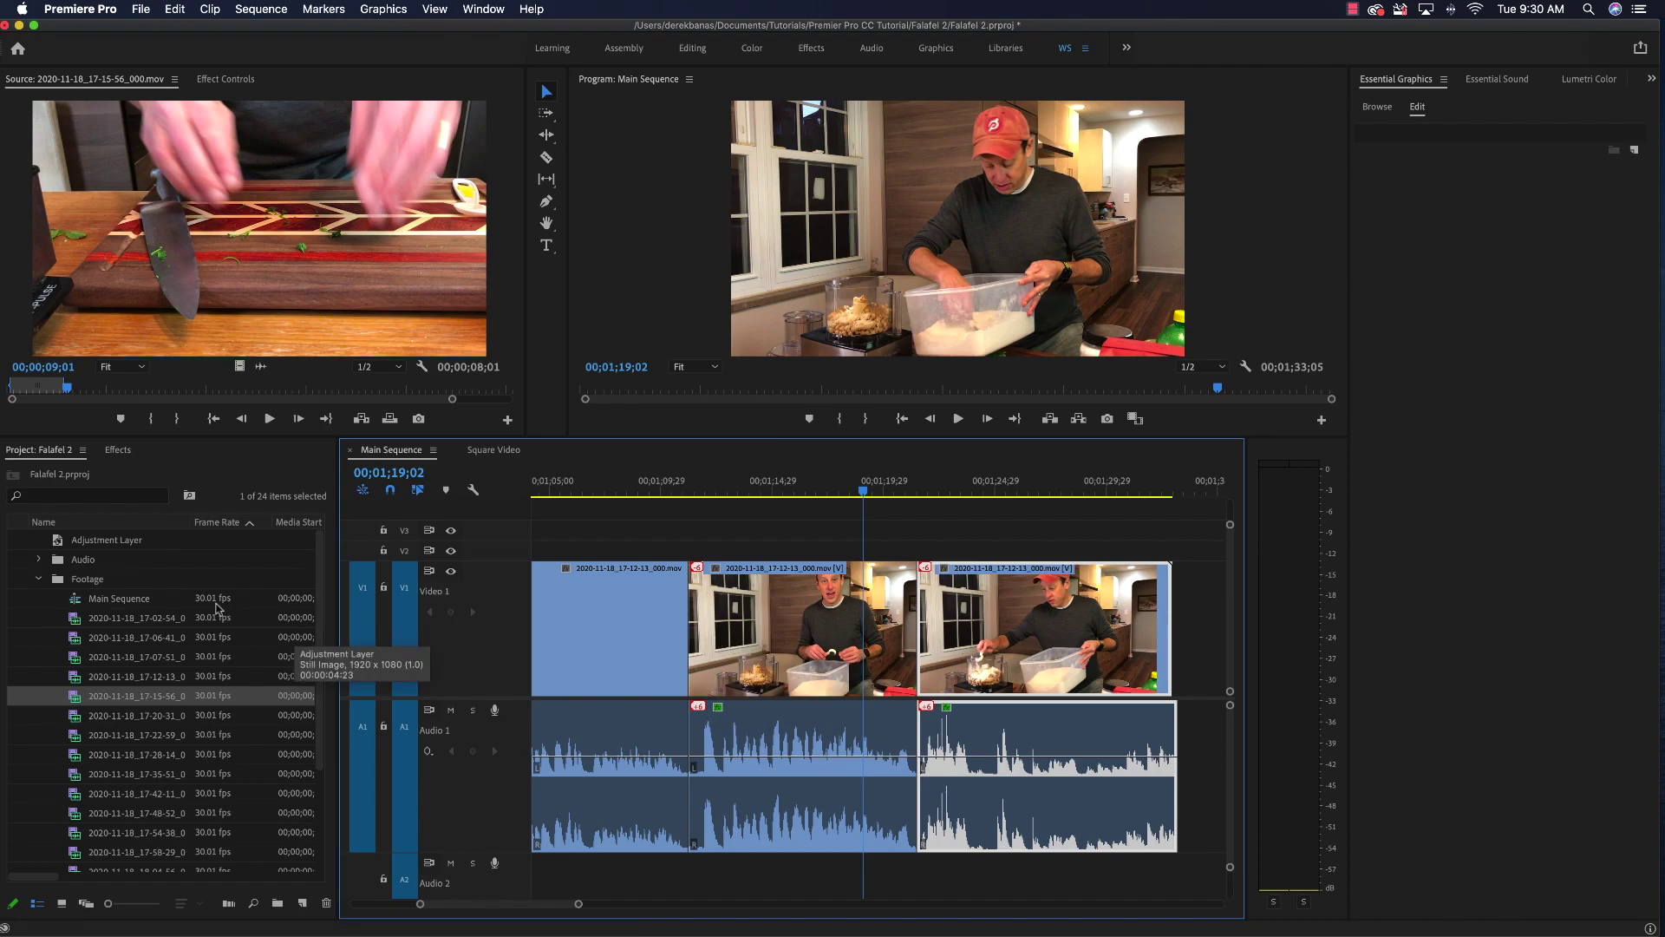
# Step: Bring up the effects list, apply the default video transition to the last two clips, and play across the cut between them
pyautogui.click(38, 578)
pyautogui.click(117, 449)
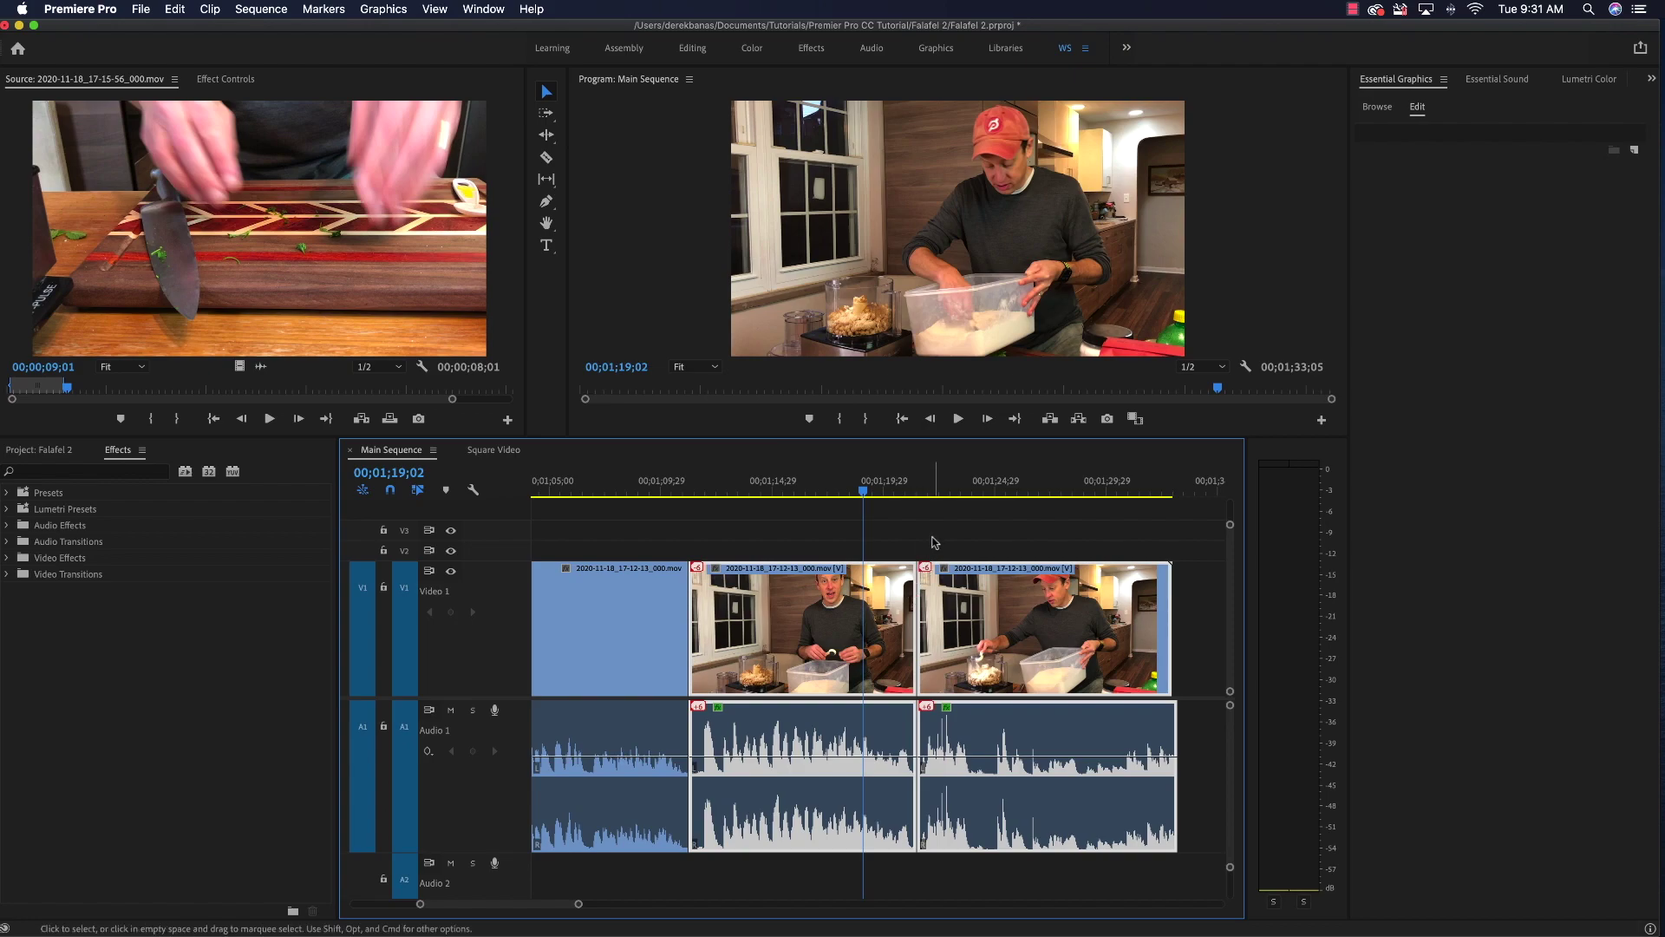
pyautogui.hotkey('shift', 'd')
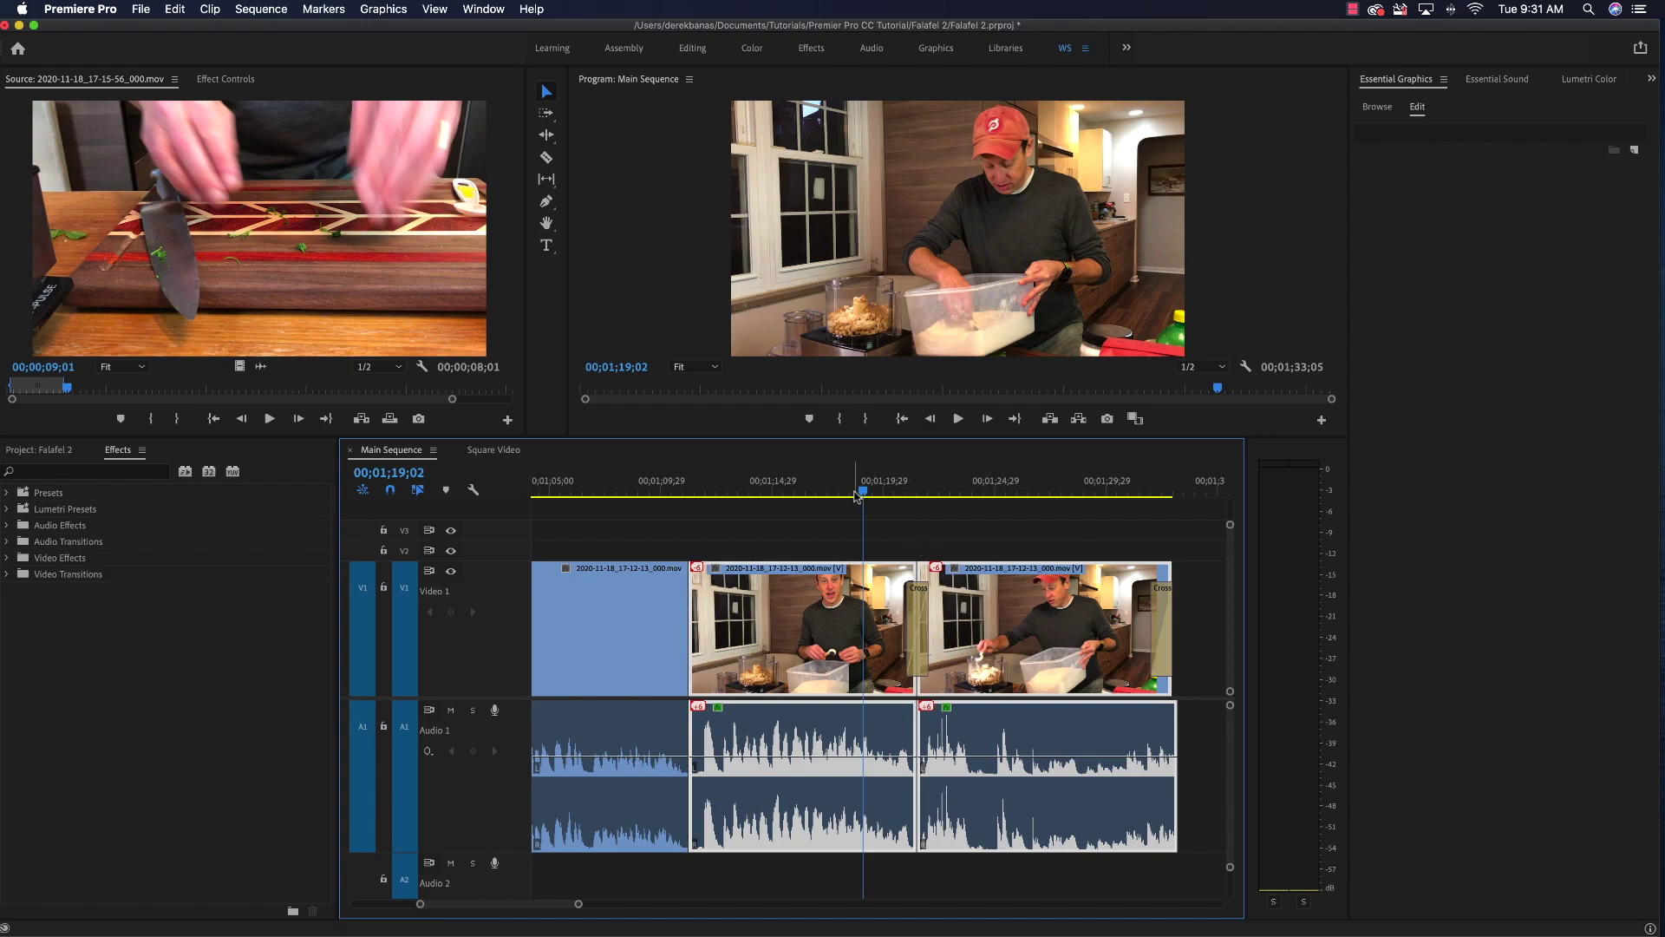
pyautogui.press('space')
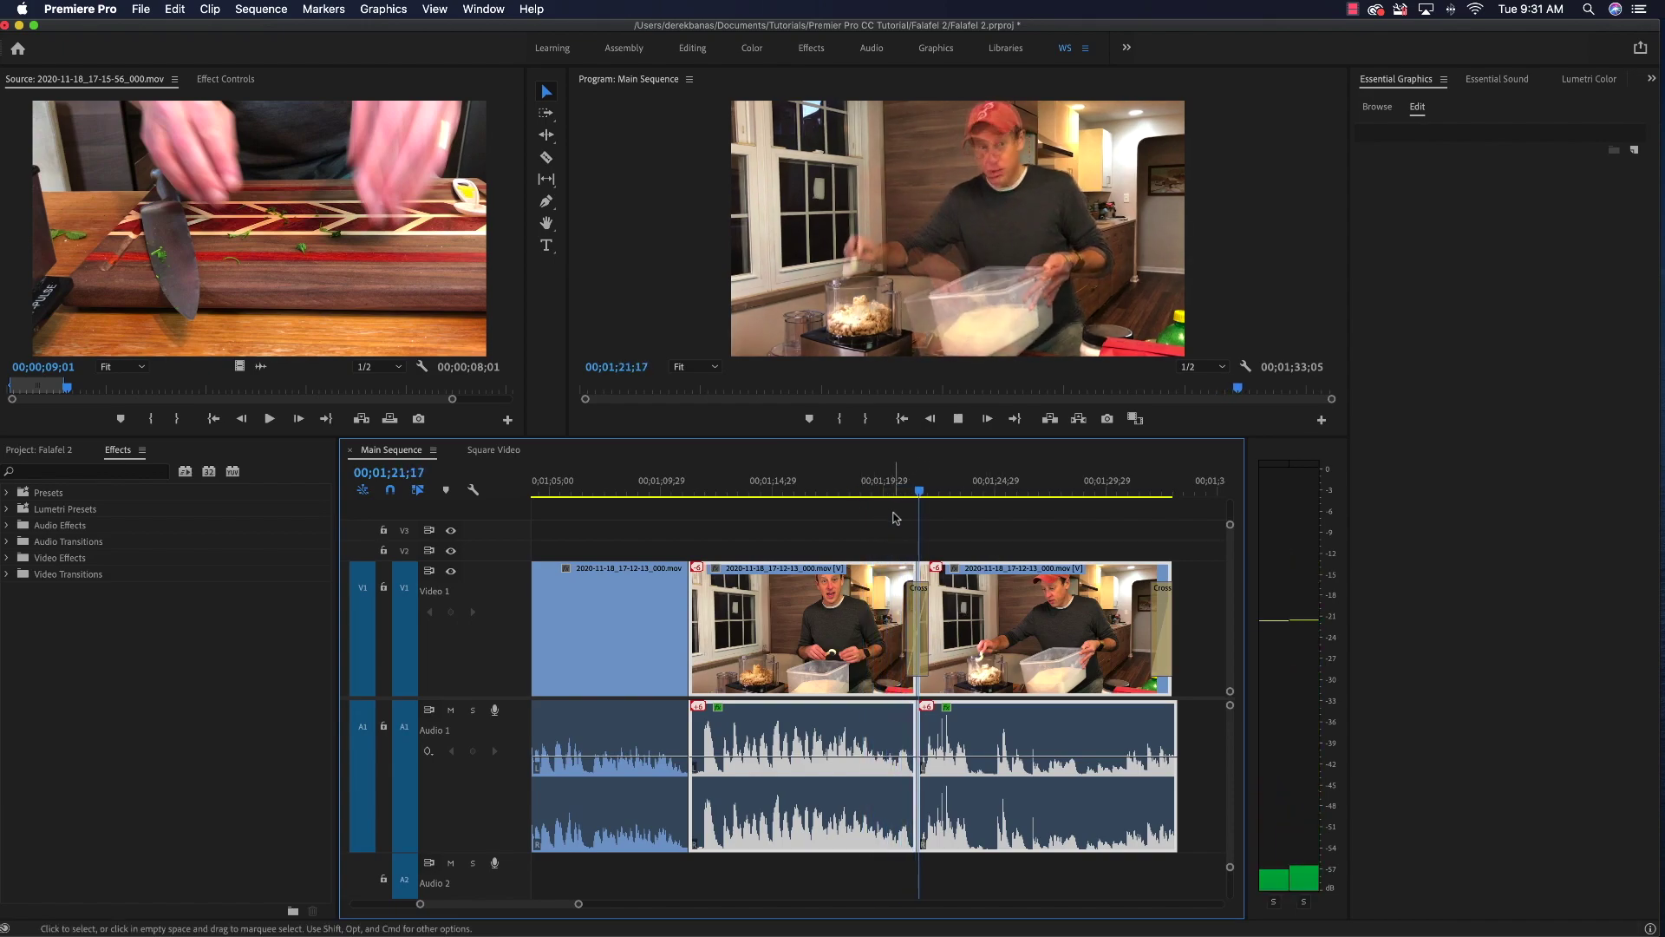
pyautogui.press('space')
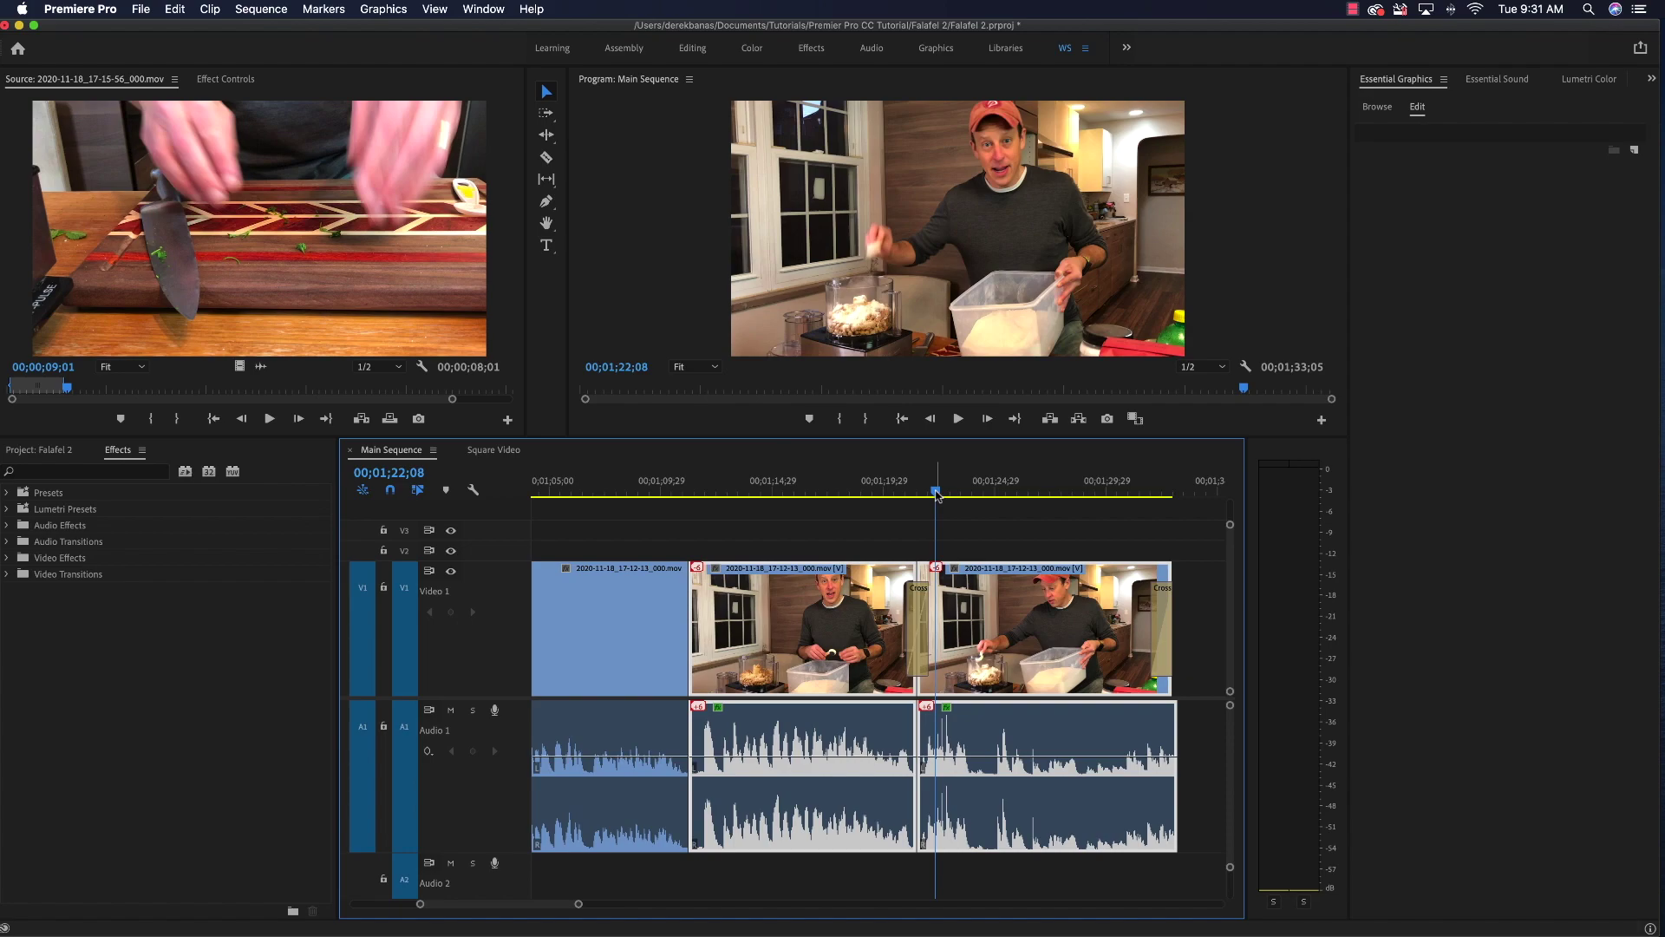
# Step: Add the default audio crossfade to the last two clips, and list the available Crossfade audio transitions
pyautogui.moveTo(936, 495); pyautogui.dragTo(906, 500)
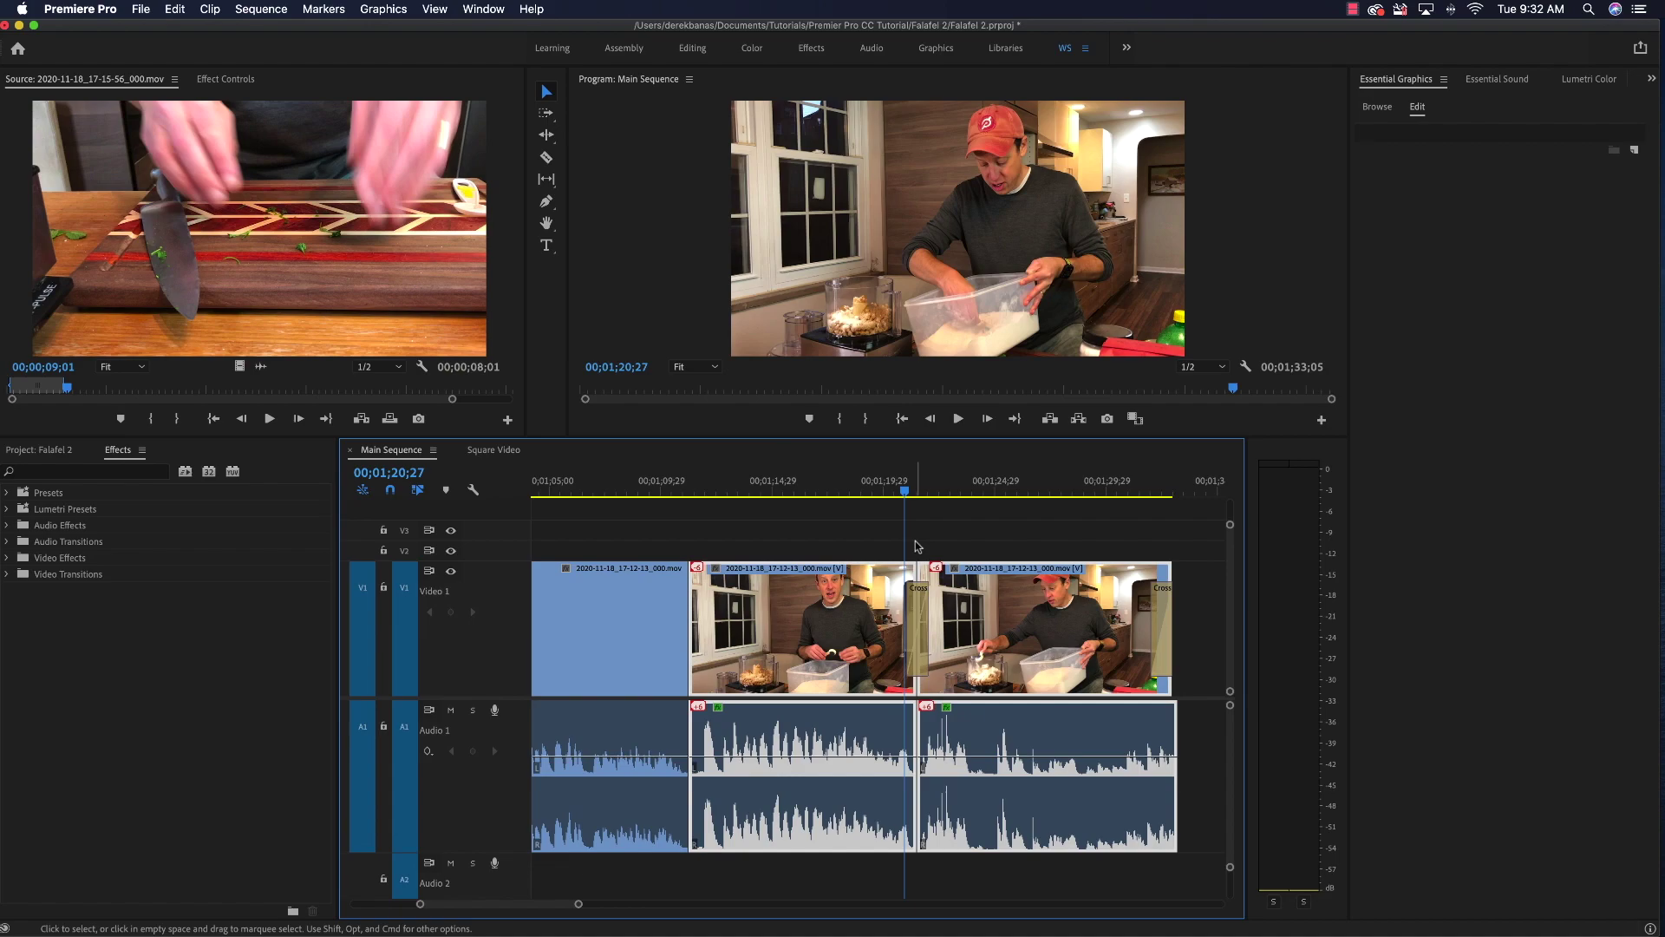
pyautogui.hotkey('shift', 'd')
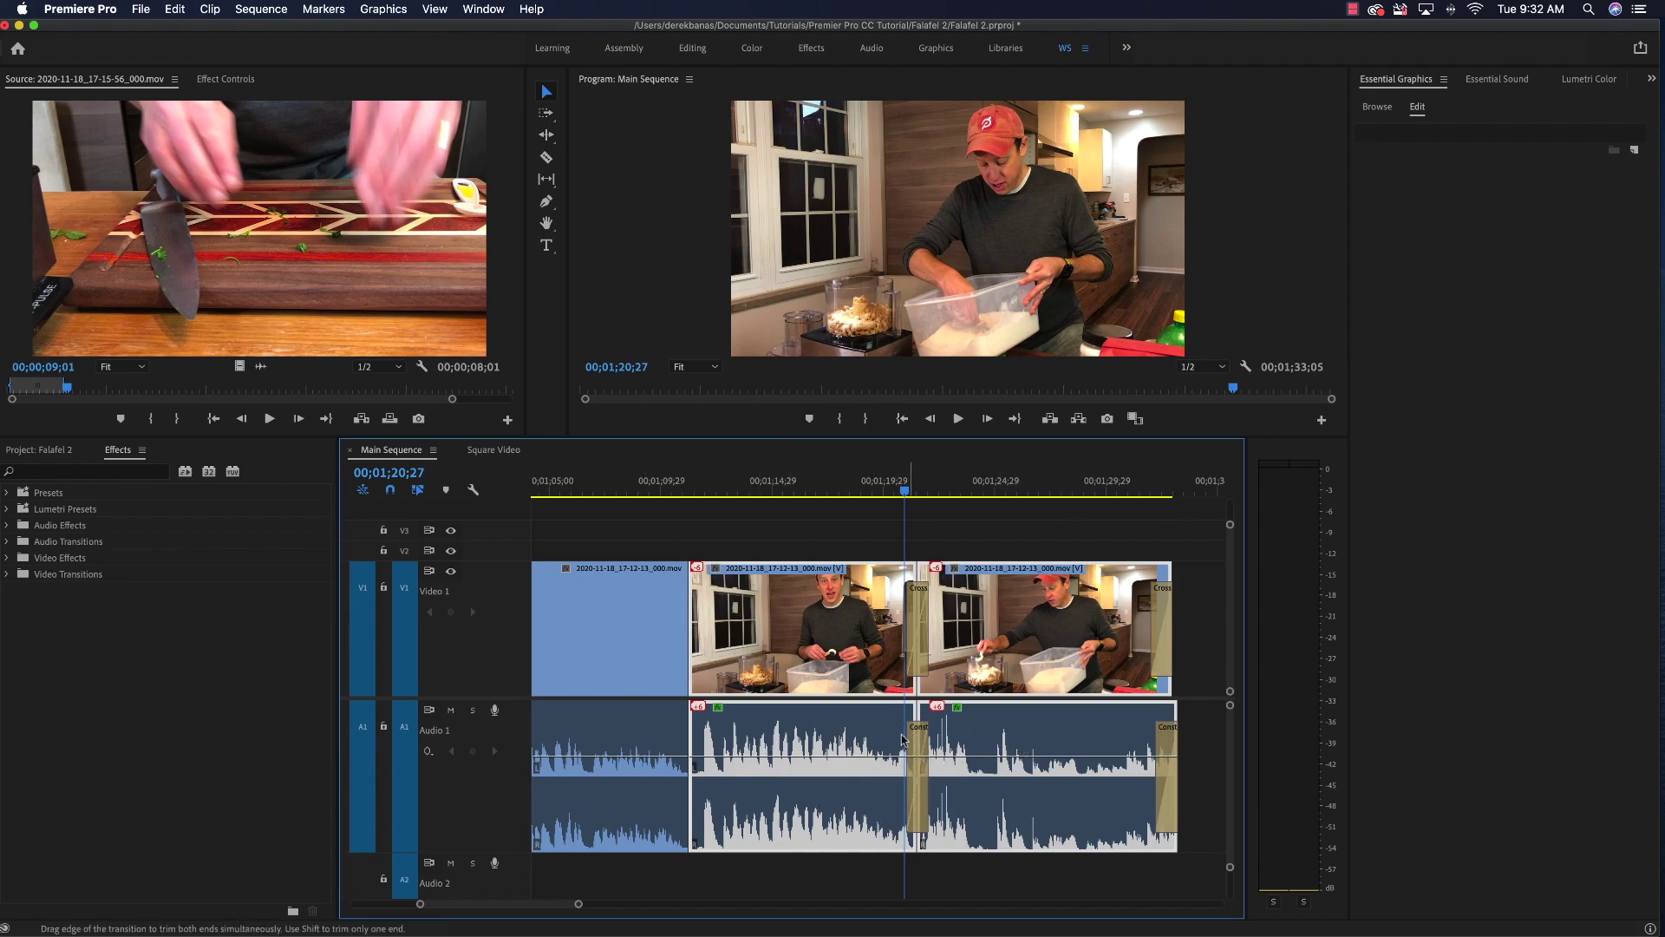
pyautogui.click(7, 541)
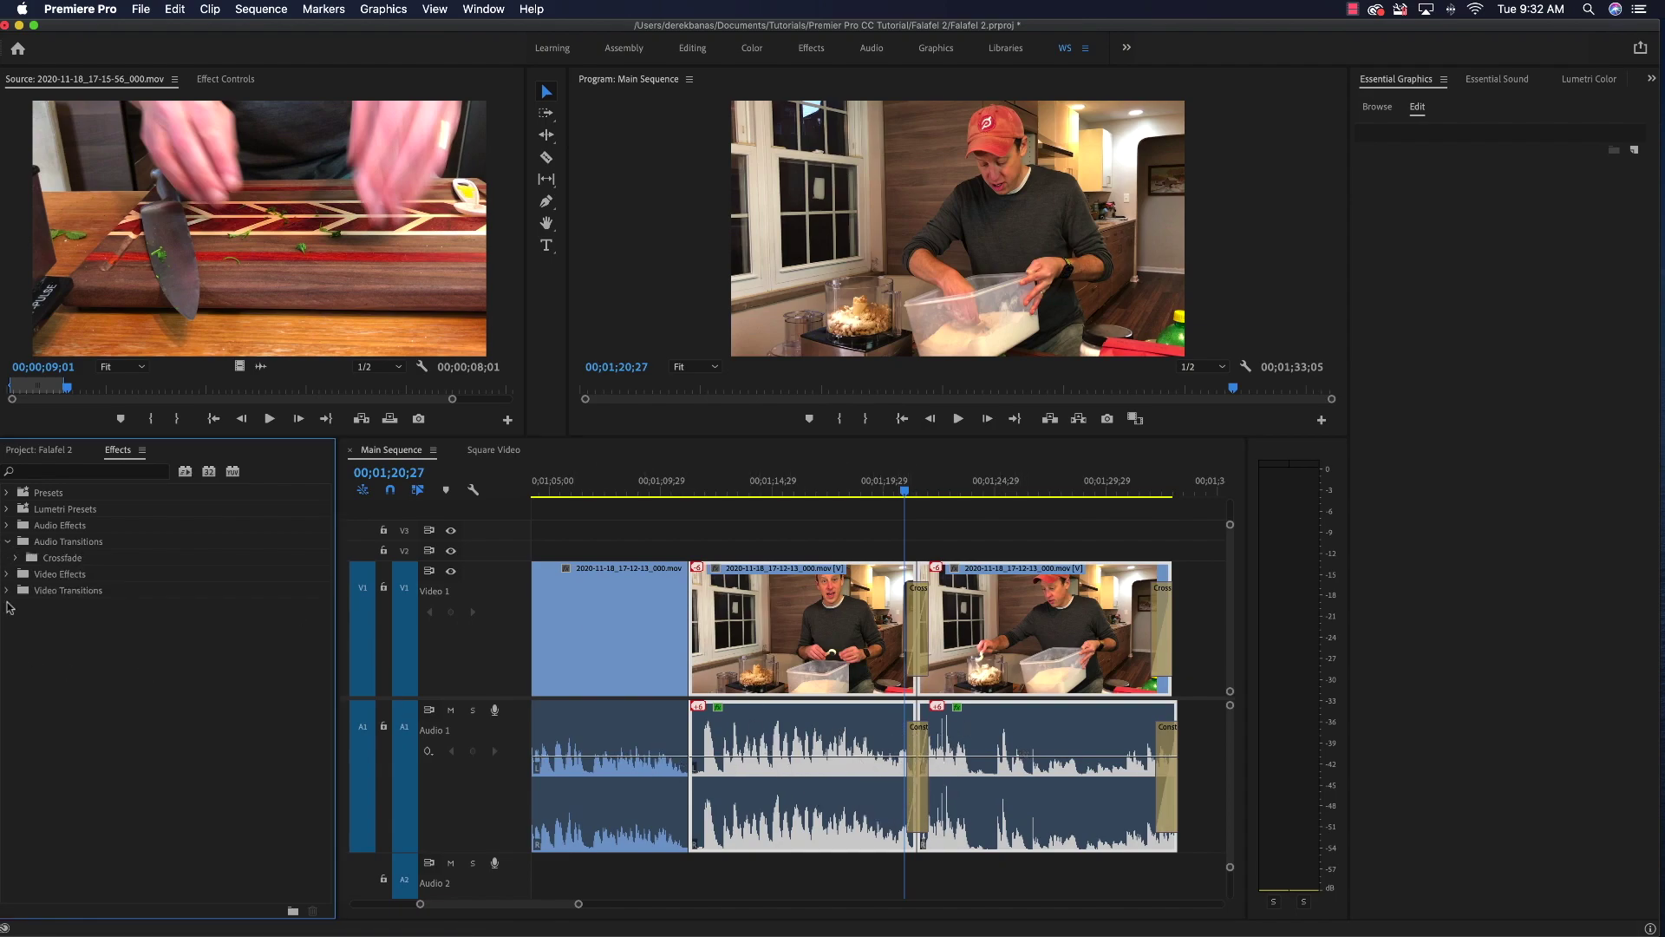
pyautogui.click(15, 558)
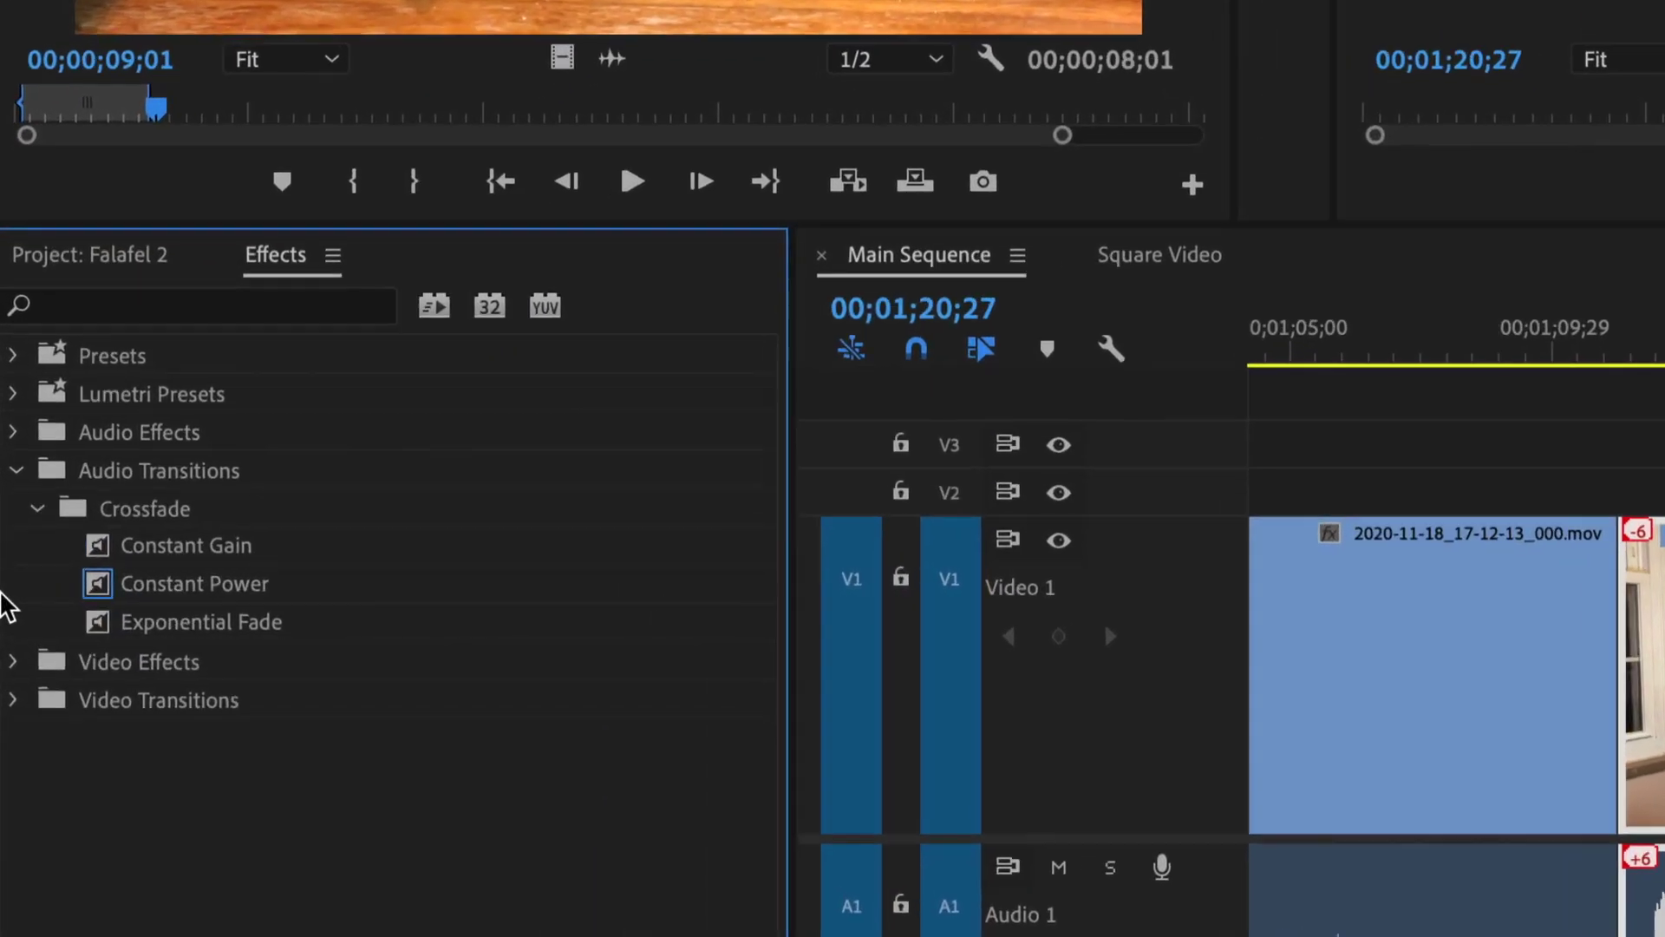
# Step: Show the option for making Constant Gain the default audio transition, and collapse the audio transitions
pyautogui.rightClick(197, 543)
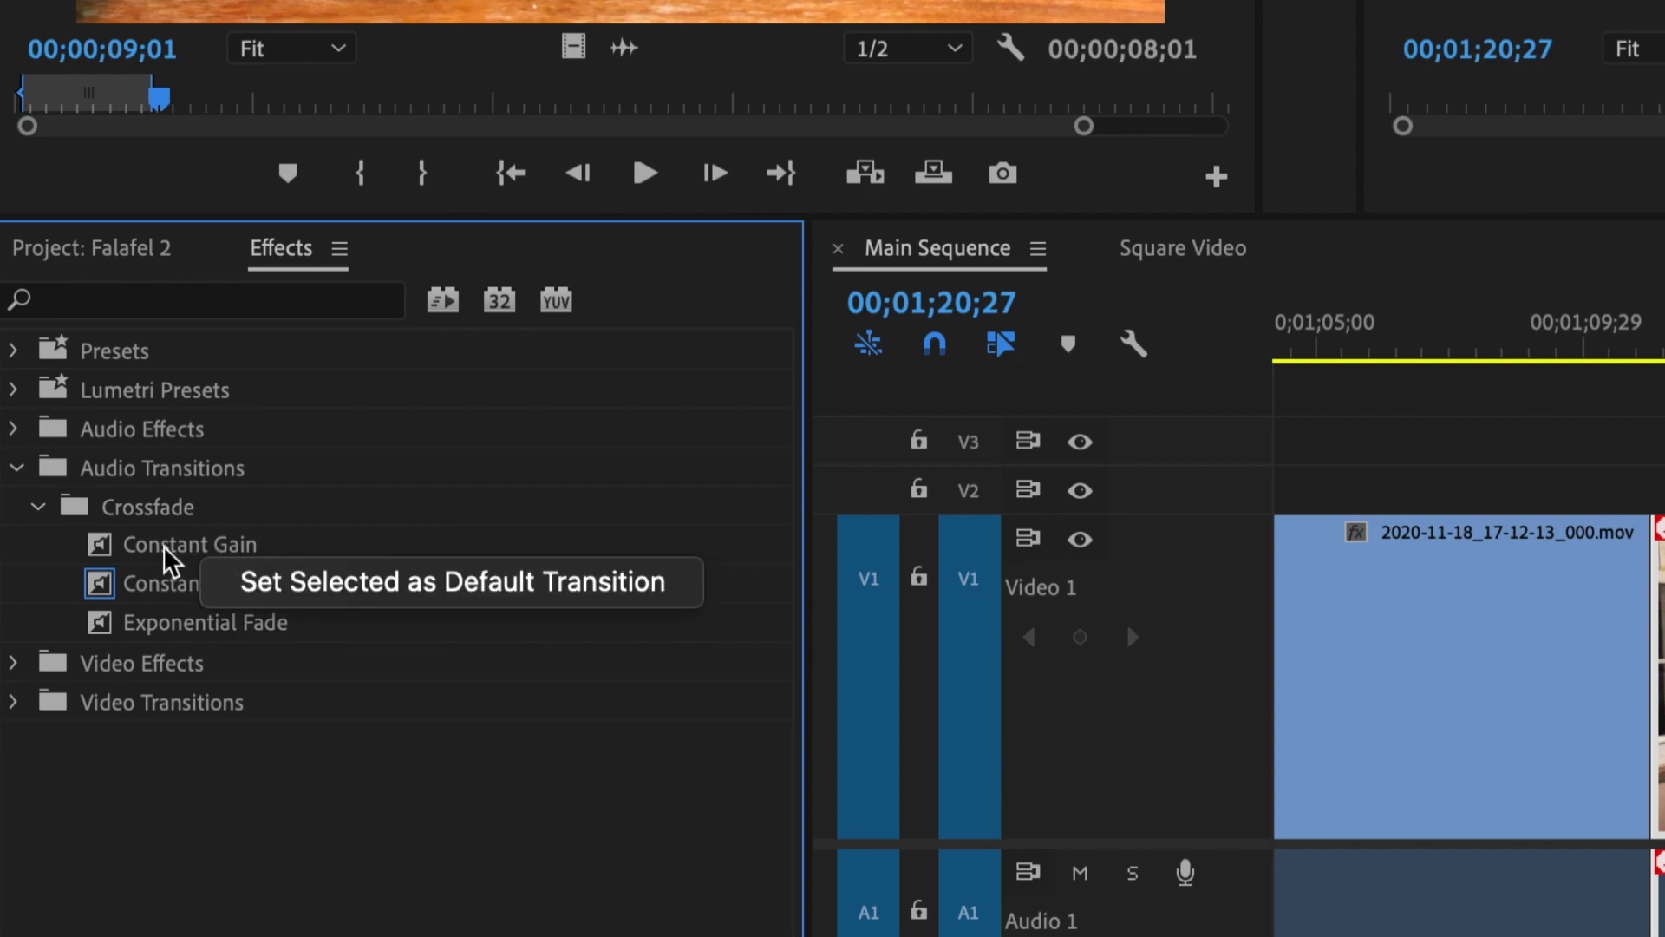
pyautogui.click(282, 594)
pyautogui.click(16, 469)
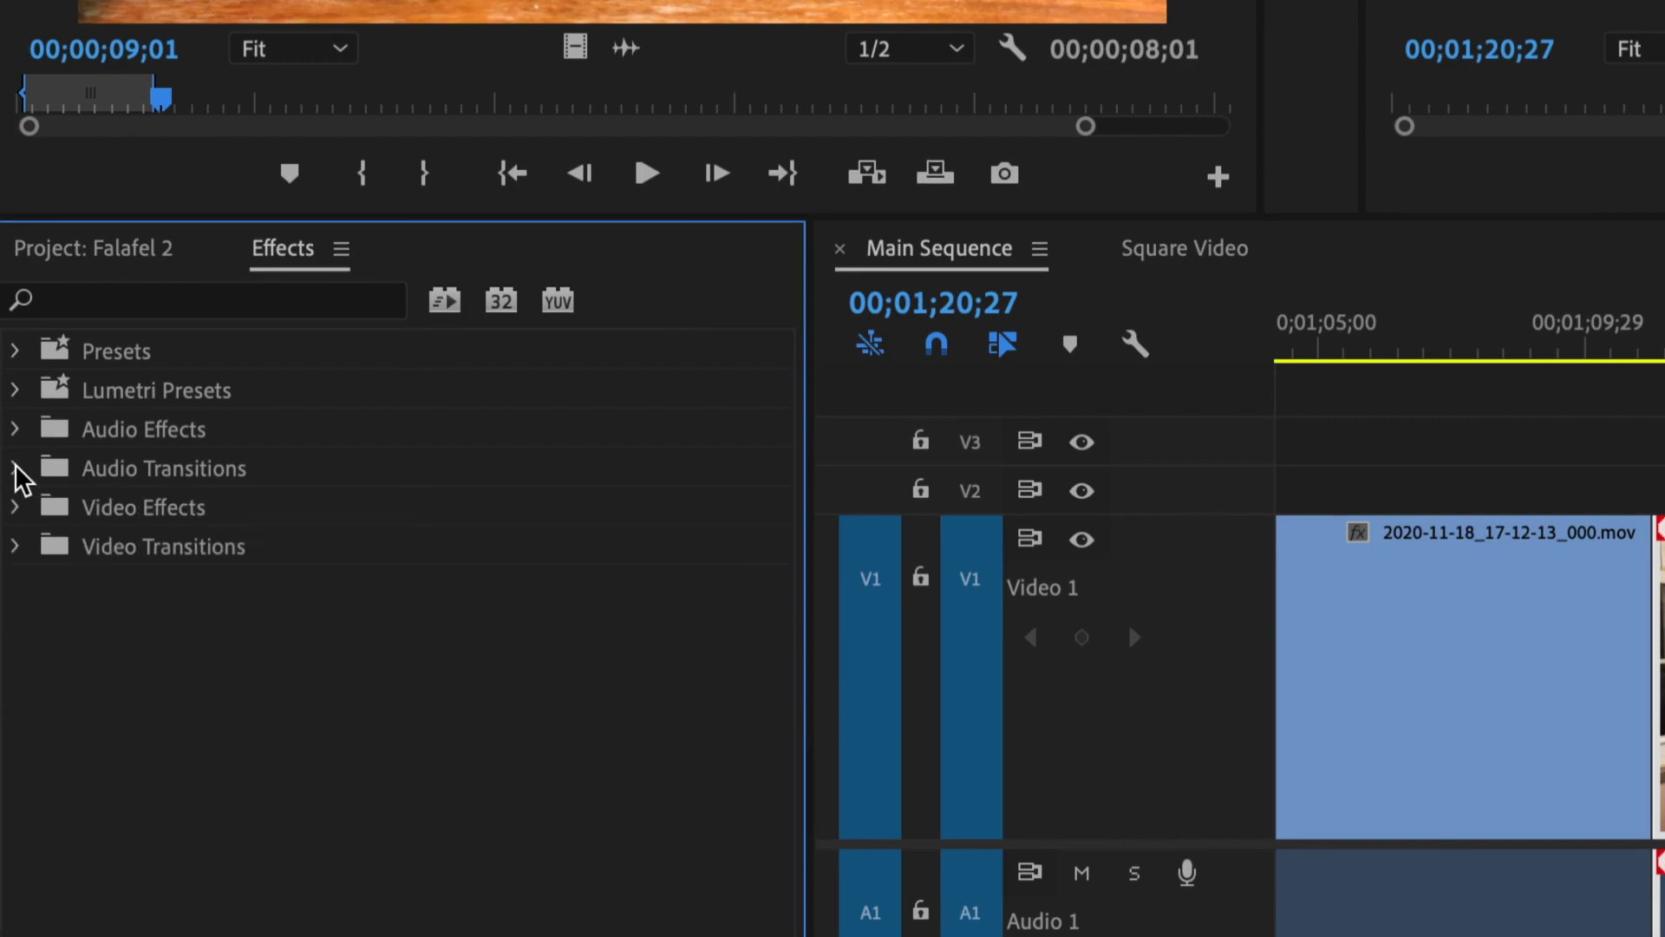
# Step: List the Dissolve video transitions and show the option for making Dip to Black the default transition
pyautogui.click(15, 547)
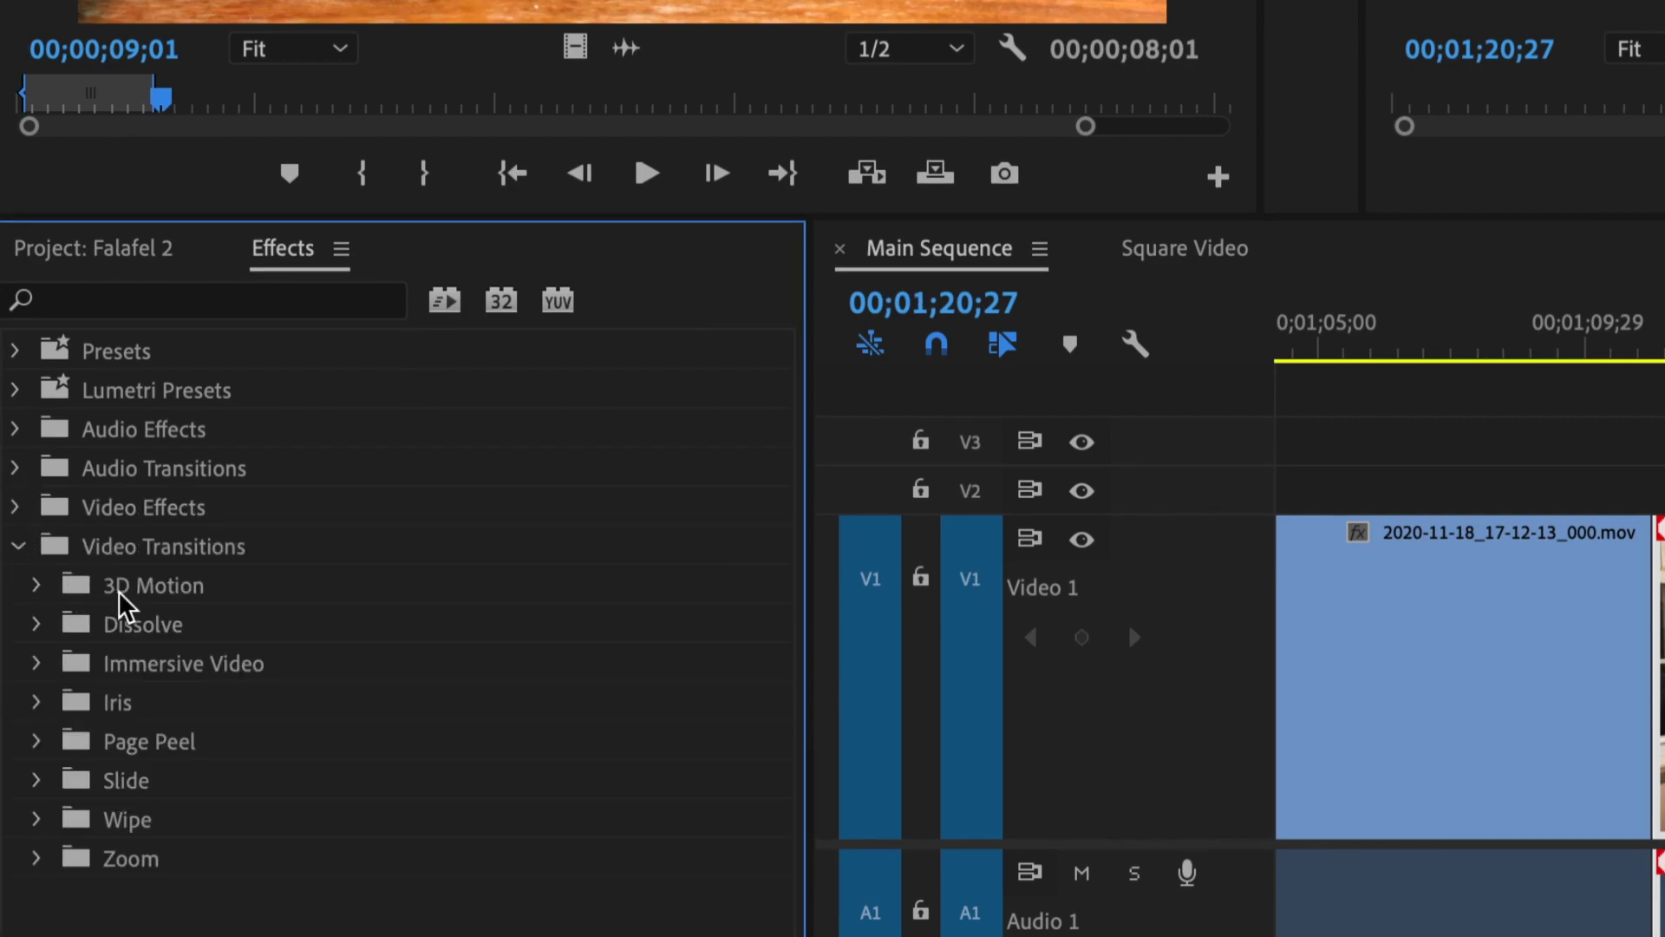
pyautogui.click(37, 625)
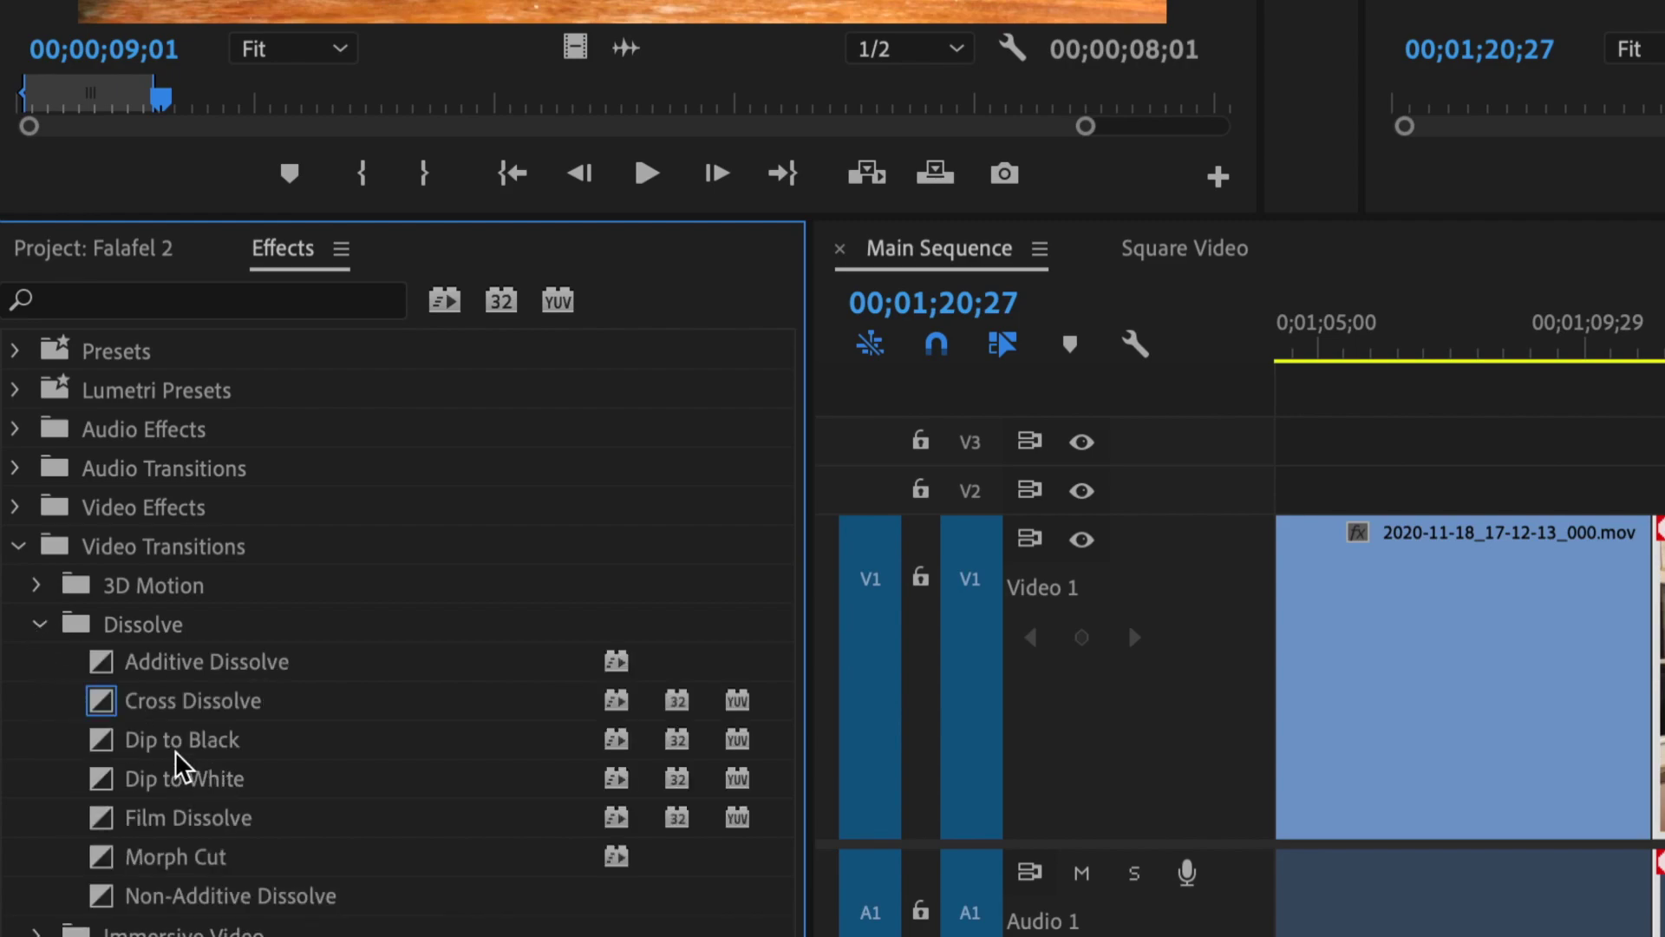
pyautogui.rightClick(174, 755)
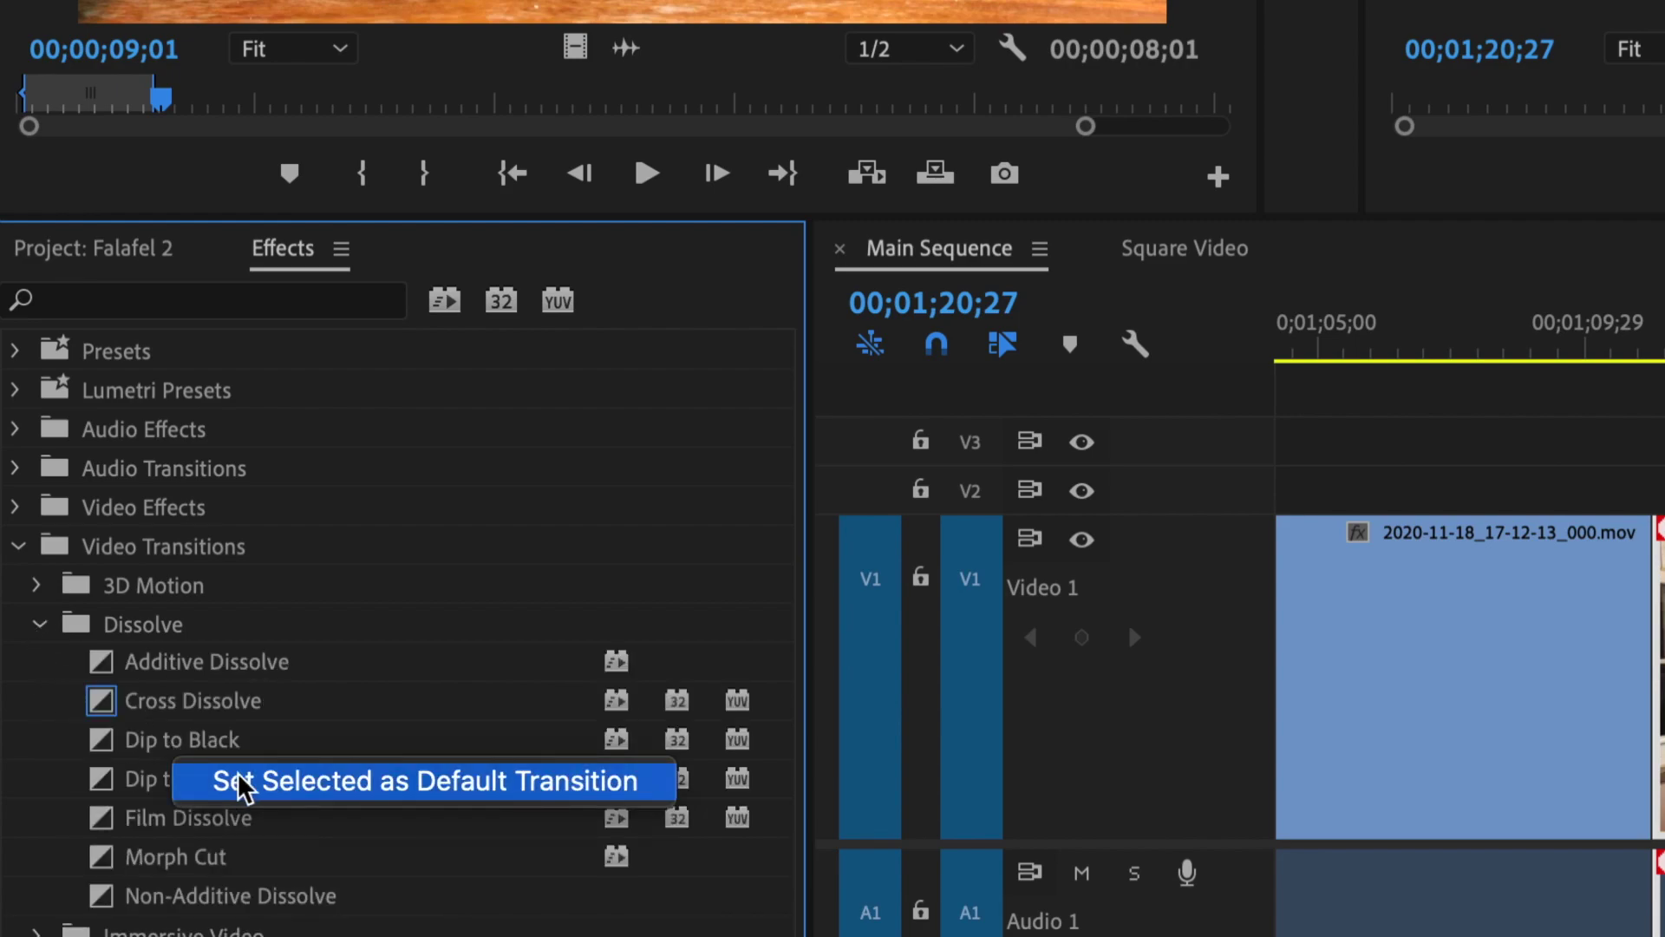
pyautogui.click(243, 782)
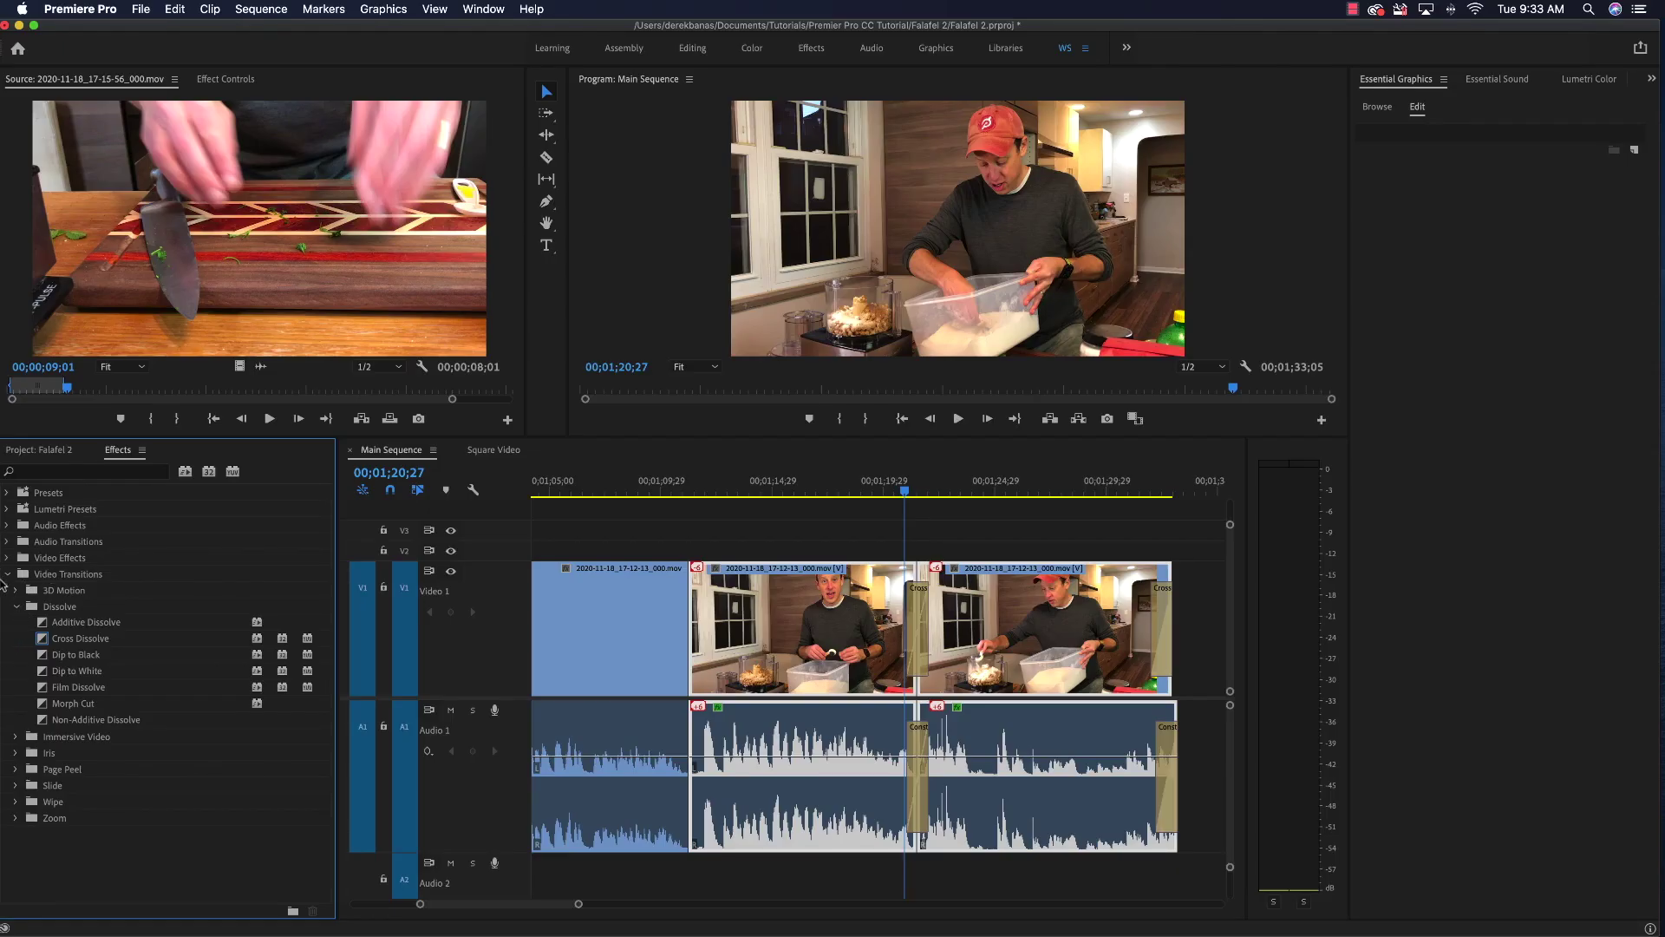
# Step: Examine the Delay and Echo and Noise Reduction/Restoration audio effects, and collapse all the effect categories
pyautogui.click(8, 557)
pyautogui.click(7, 525)
pyautogui.click(16, 557)
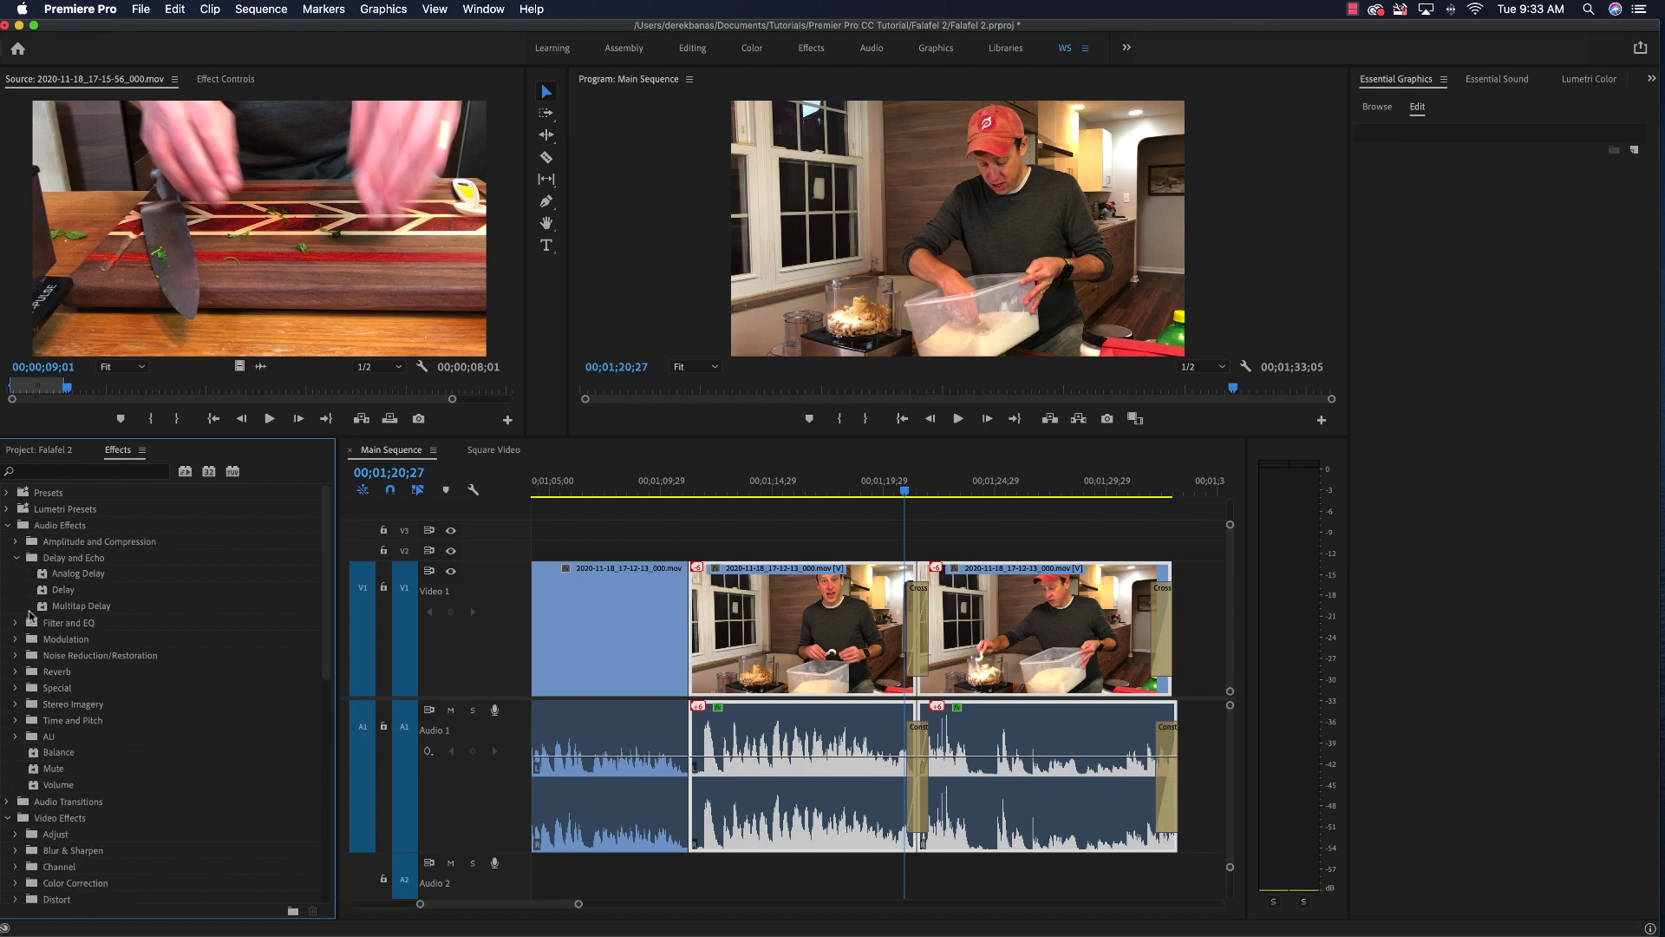
pyautogui.click(15, 656)
pyautogui.click(14, 785)
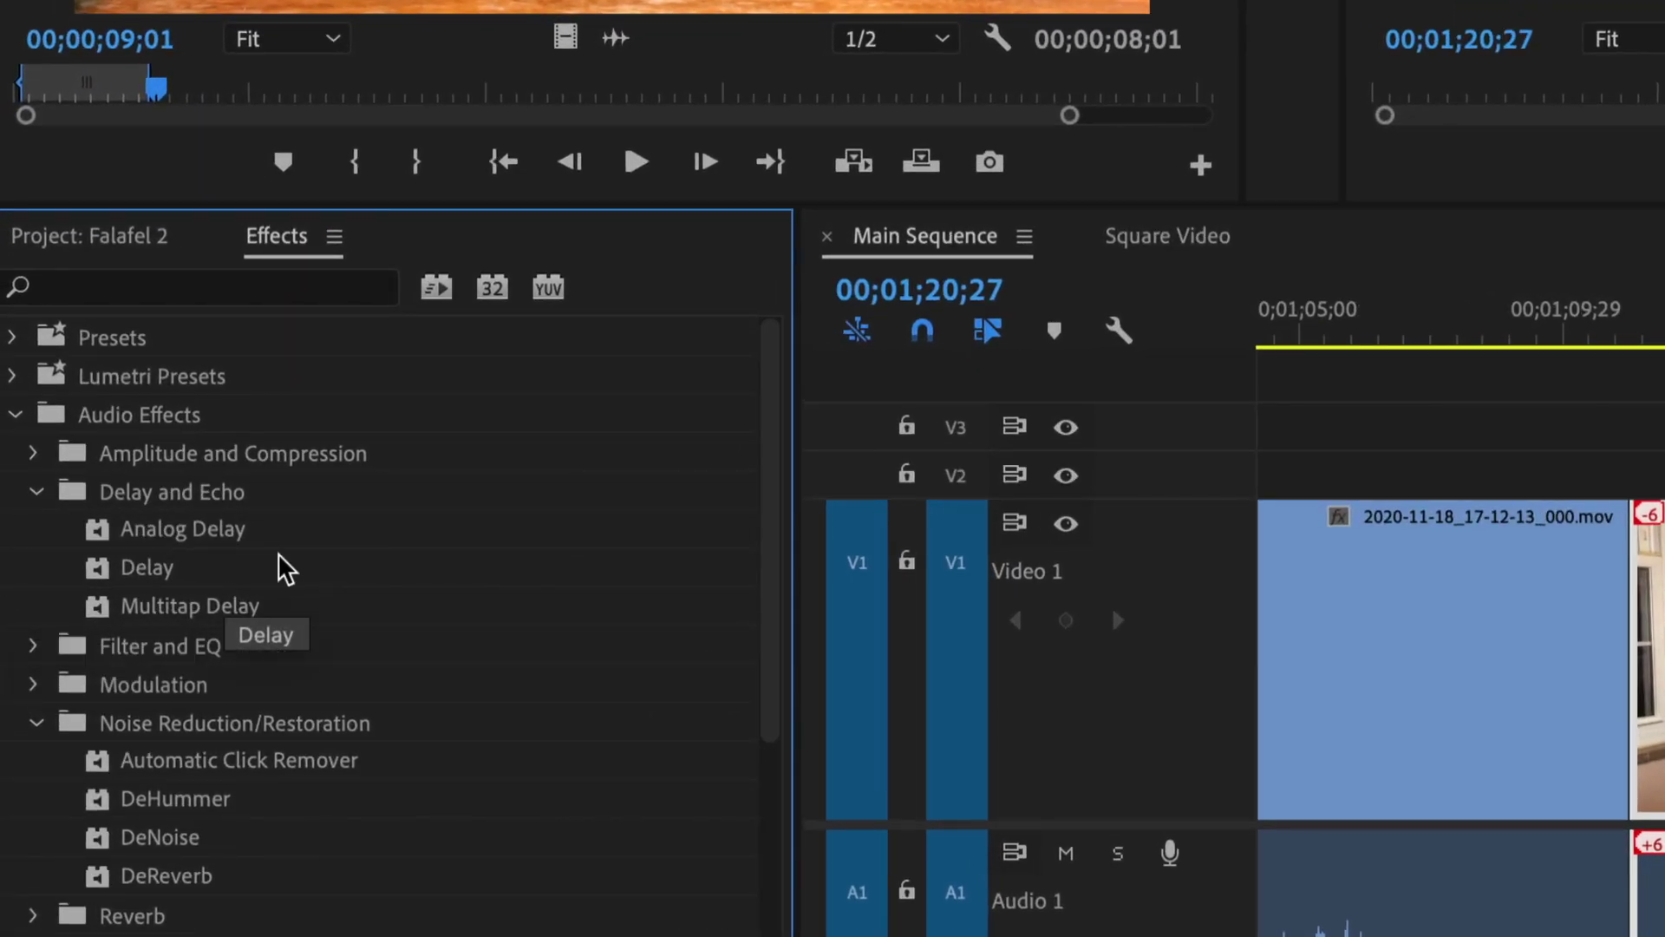
pyautogui.click(17, 416)
pyautogui.click(15, 492)
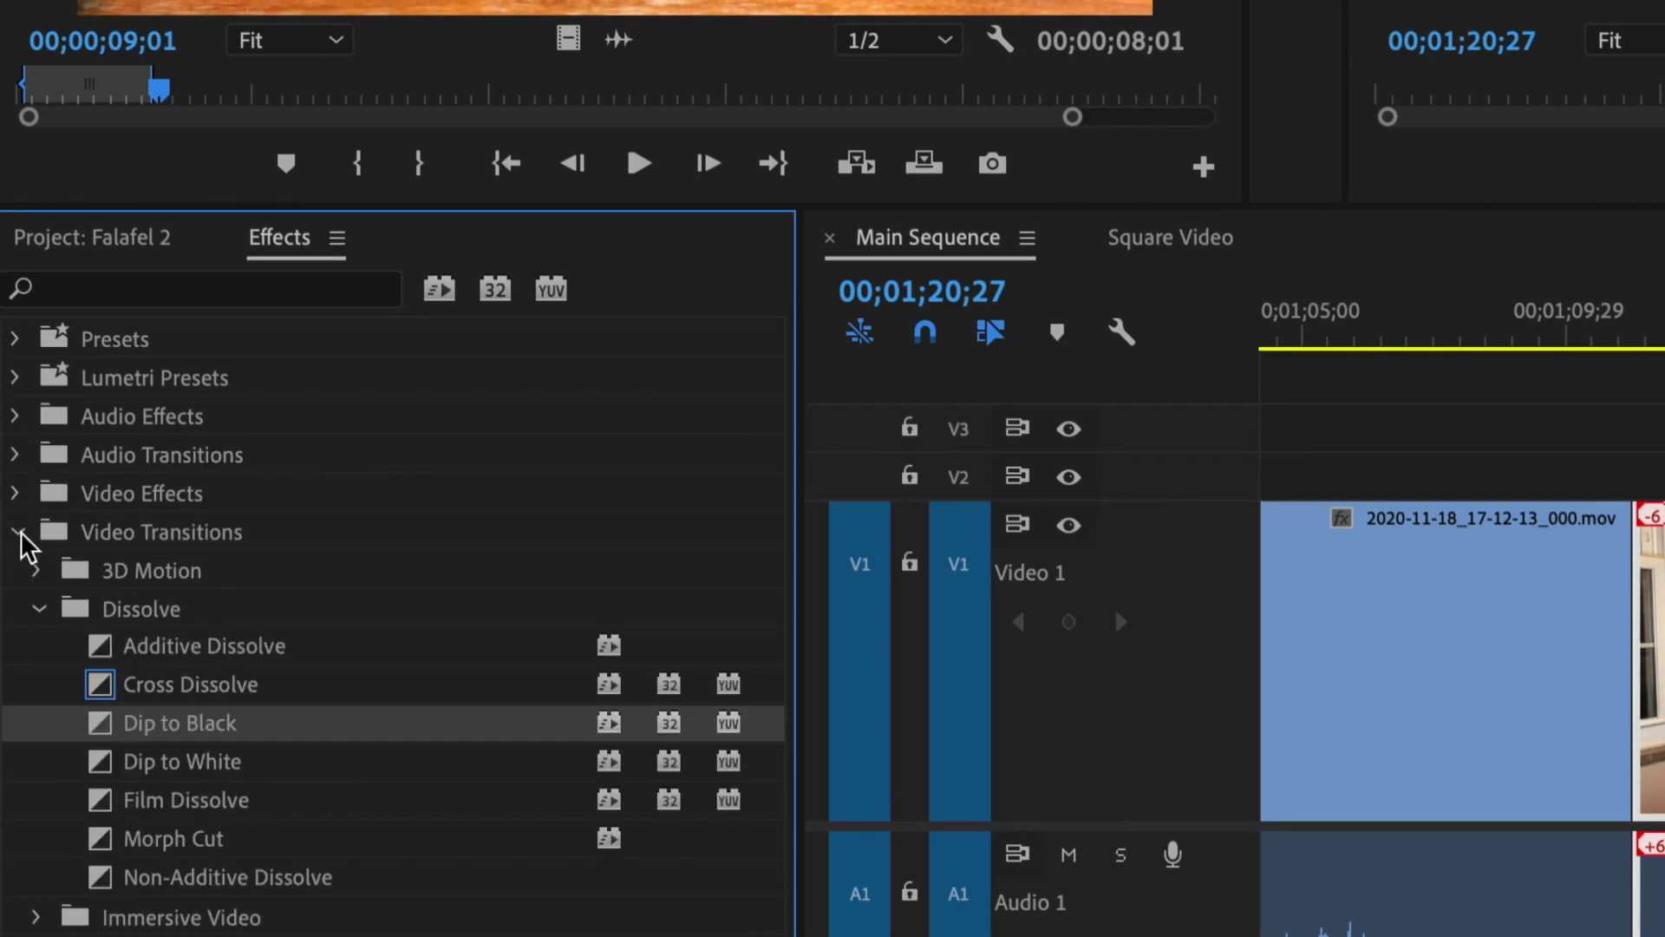
pyautogui.click(17, 532)
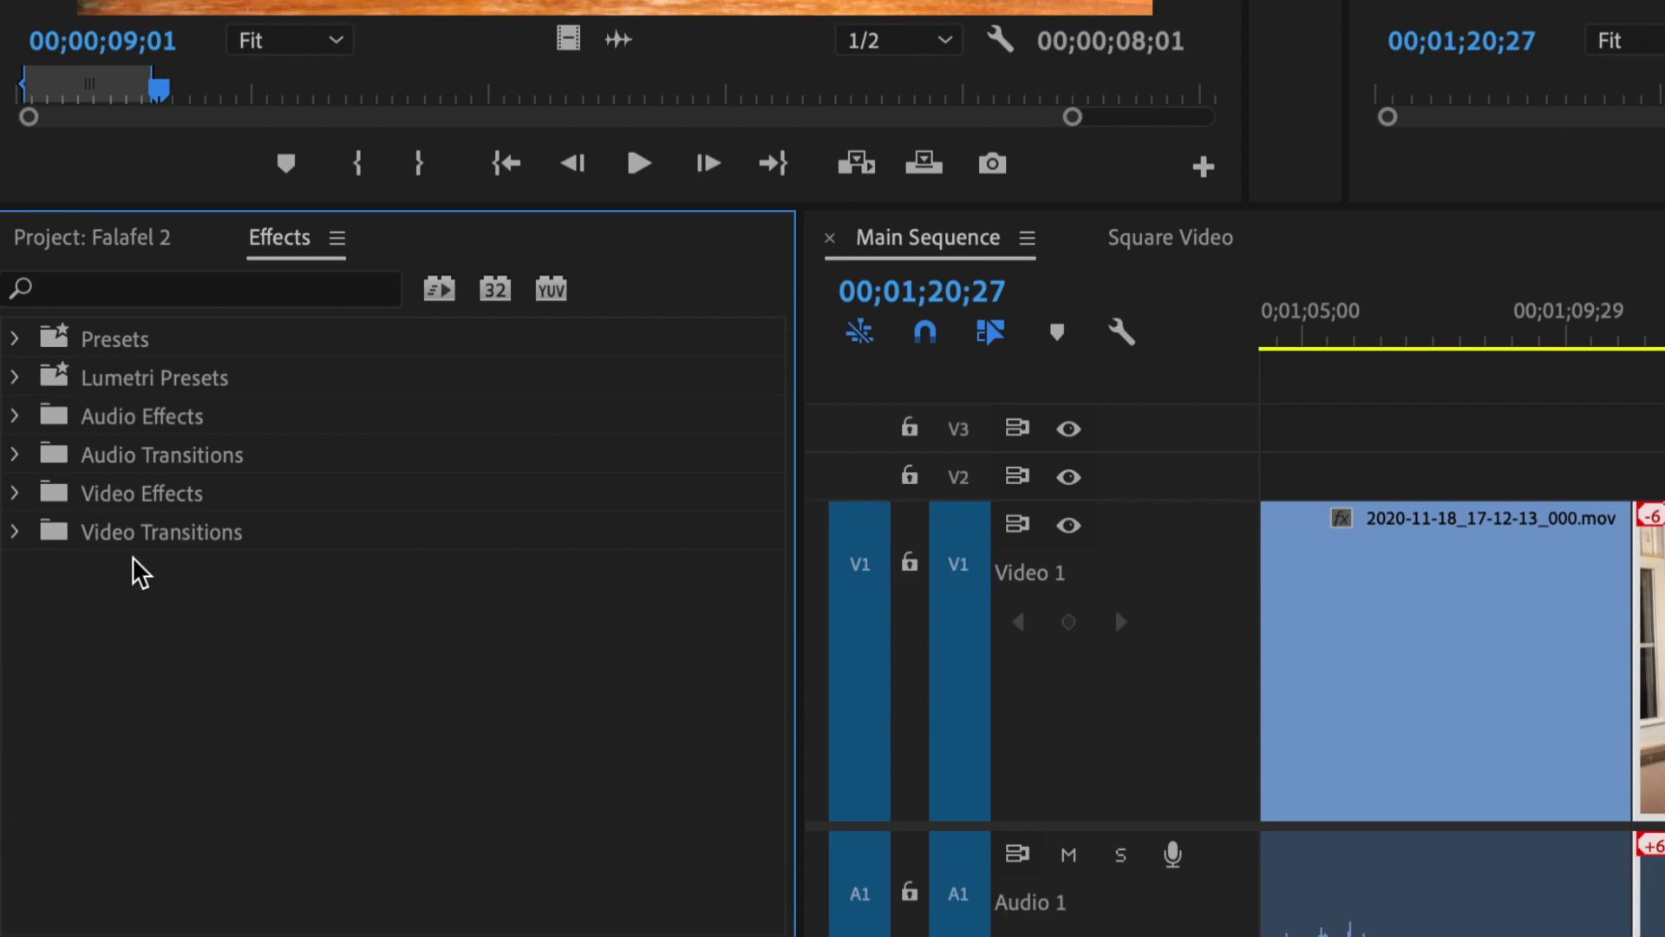
# Step: Return to the project's media list, look through the Audio and Footage bins, and collapse them
pyautogui.click(104, 235)
pyautogui.click(91, 496)
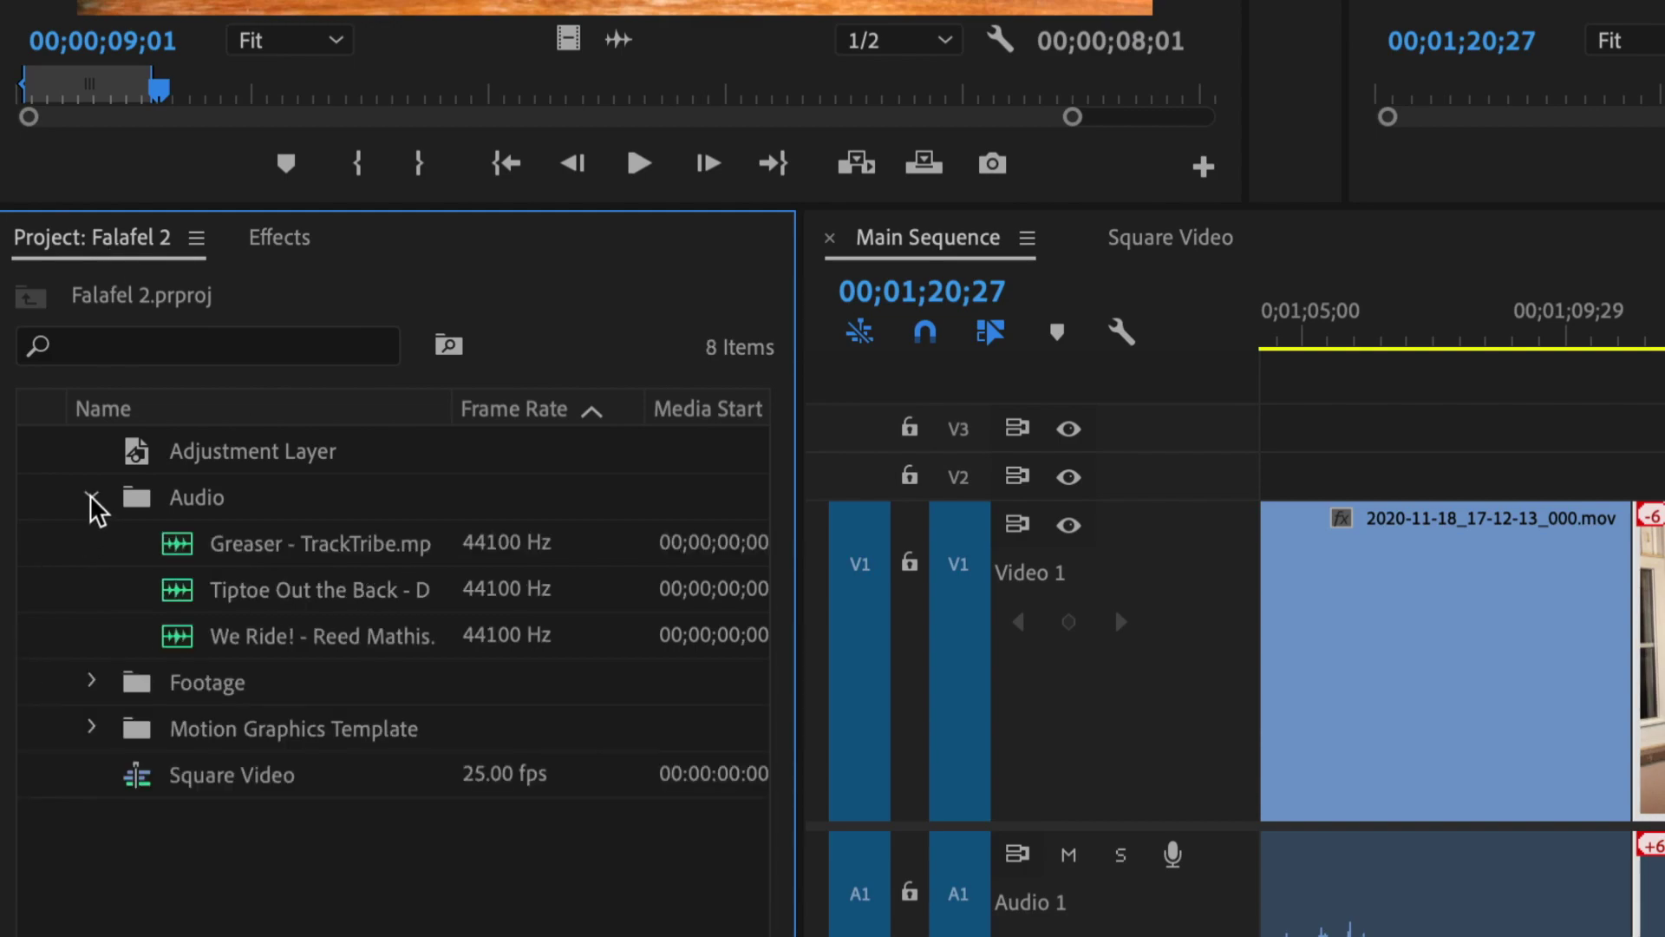
pyautogui.click(91, 682)
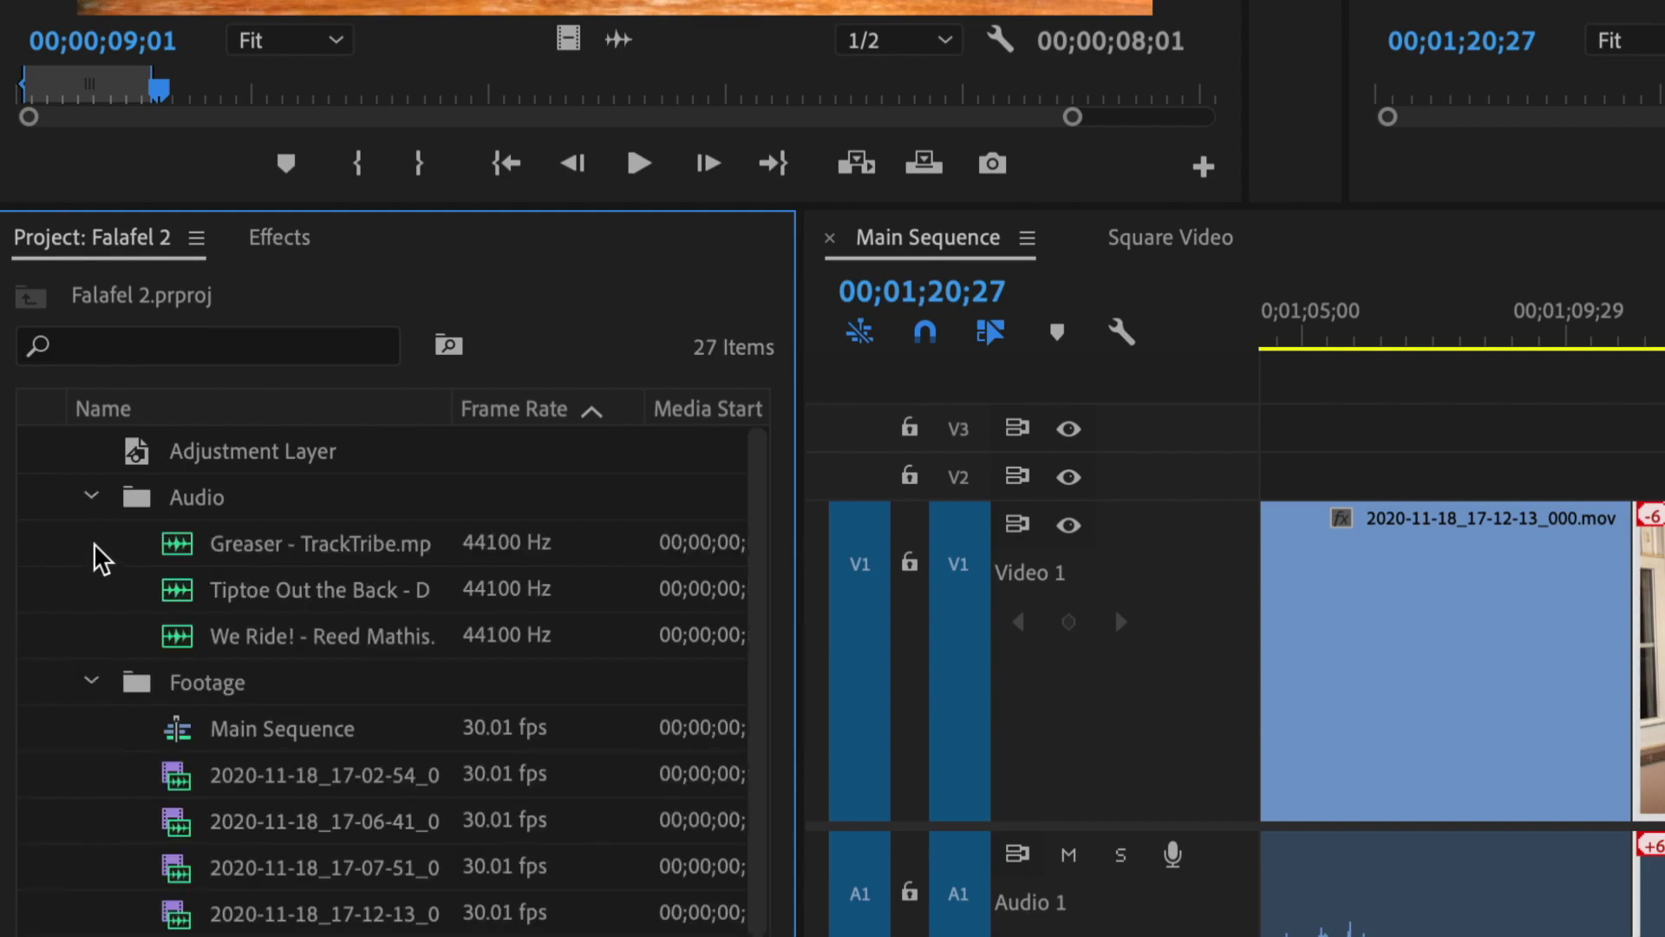
pyautogui.click(92, 504)
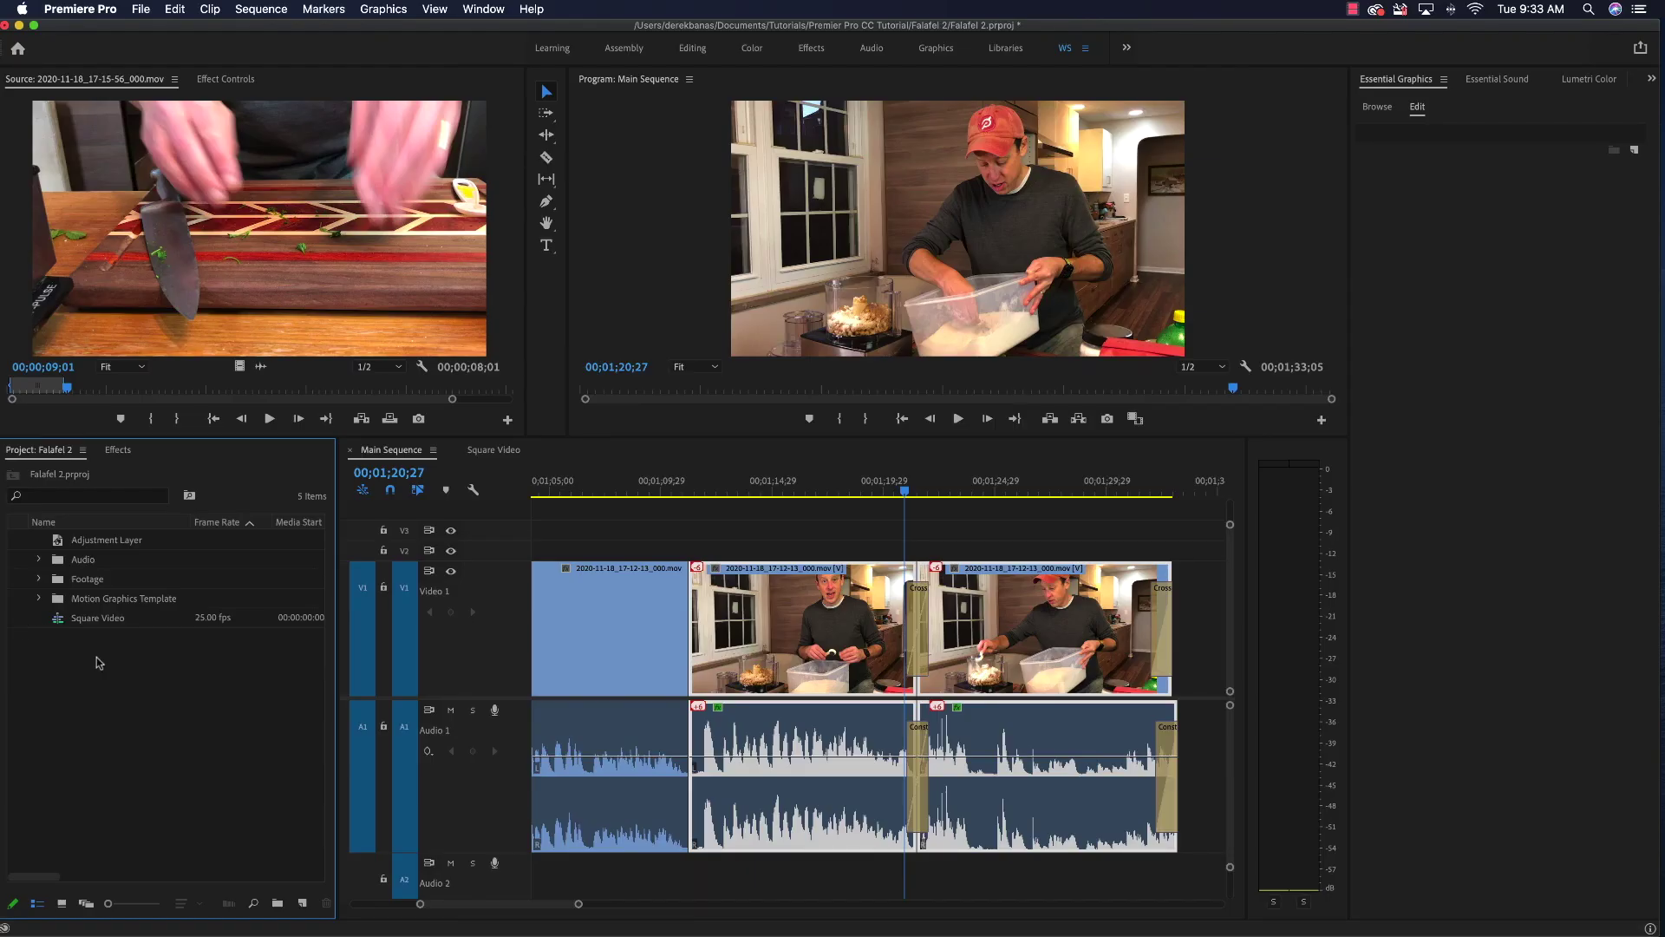
# Step: Select only the second-to-last clip of the main sequence, load it into the Source Monitor, and make the Program Monitor active
pyautogui.click(883, 548)
pyautogui.click(783, 599)
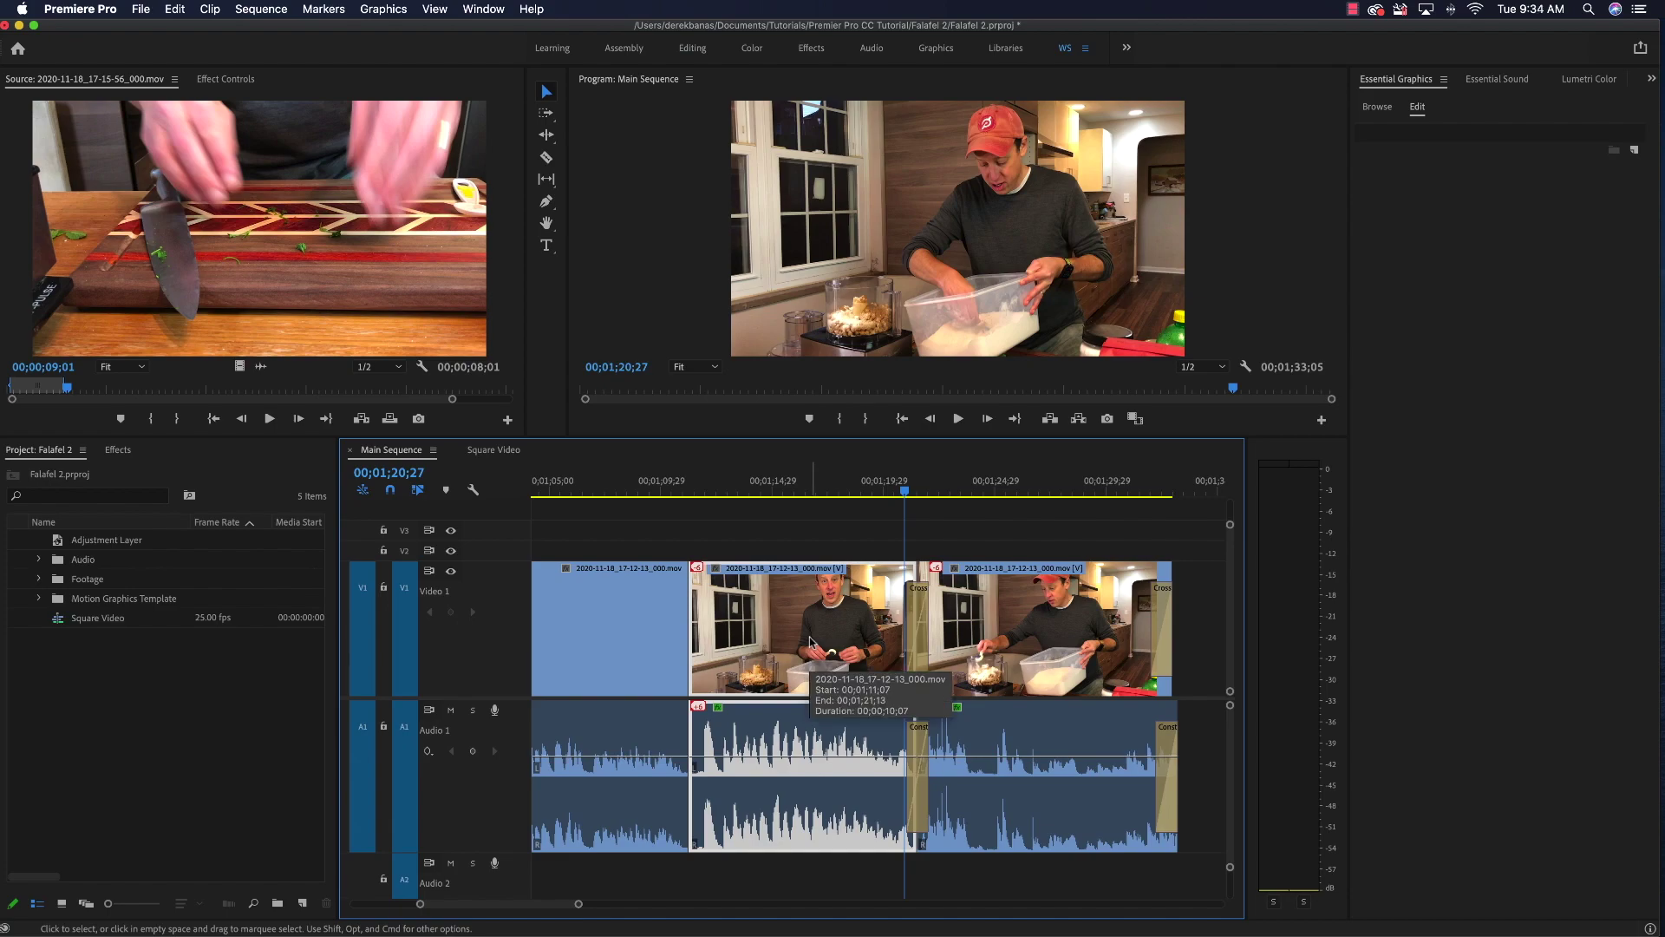
pyautogui.doubleClick(811, 642)
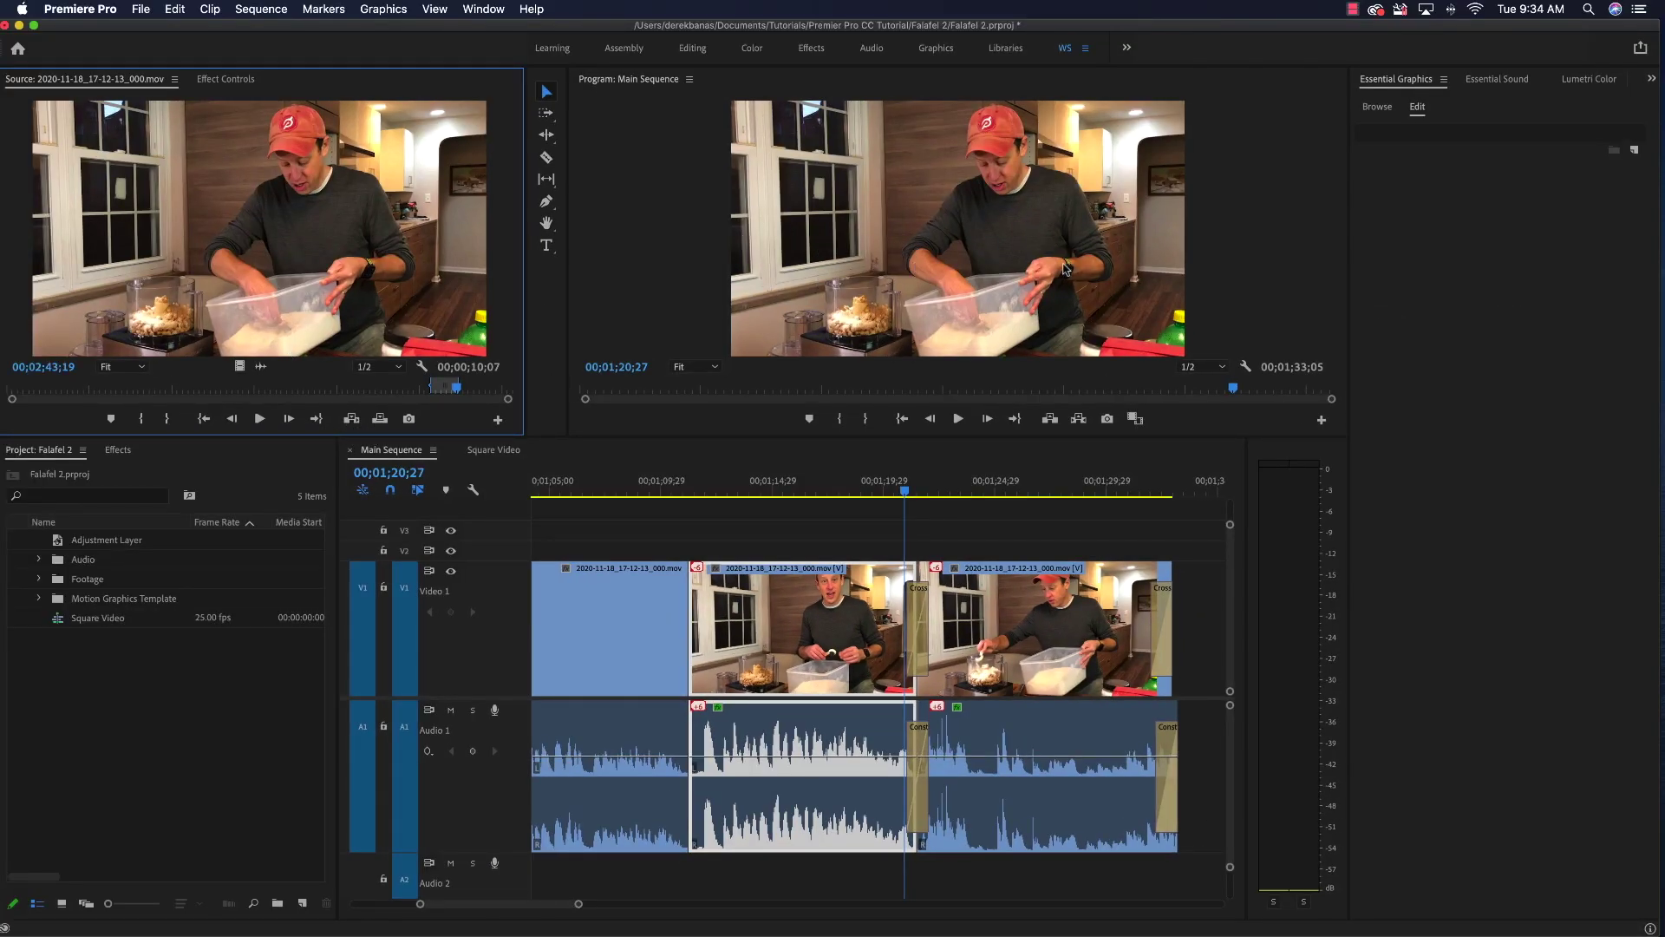
pyautogui.click(712, 208)
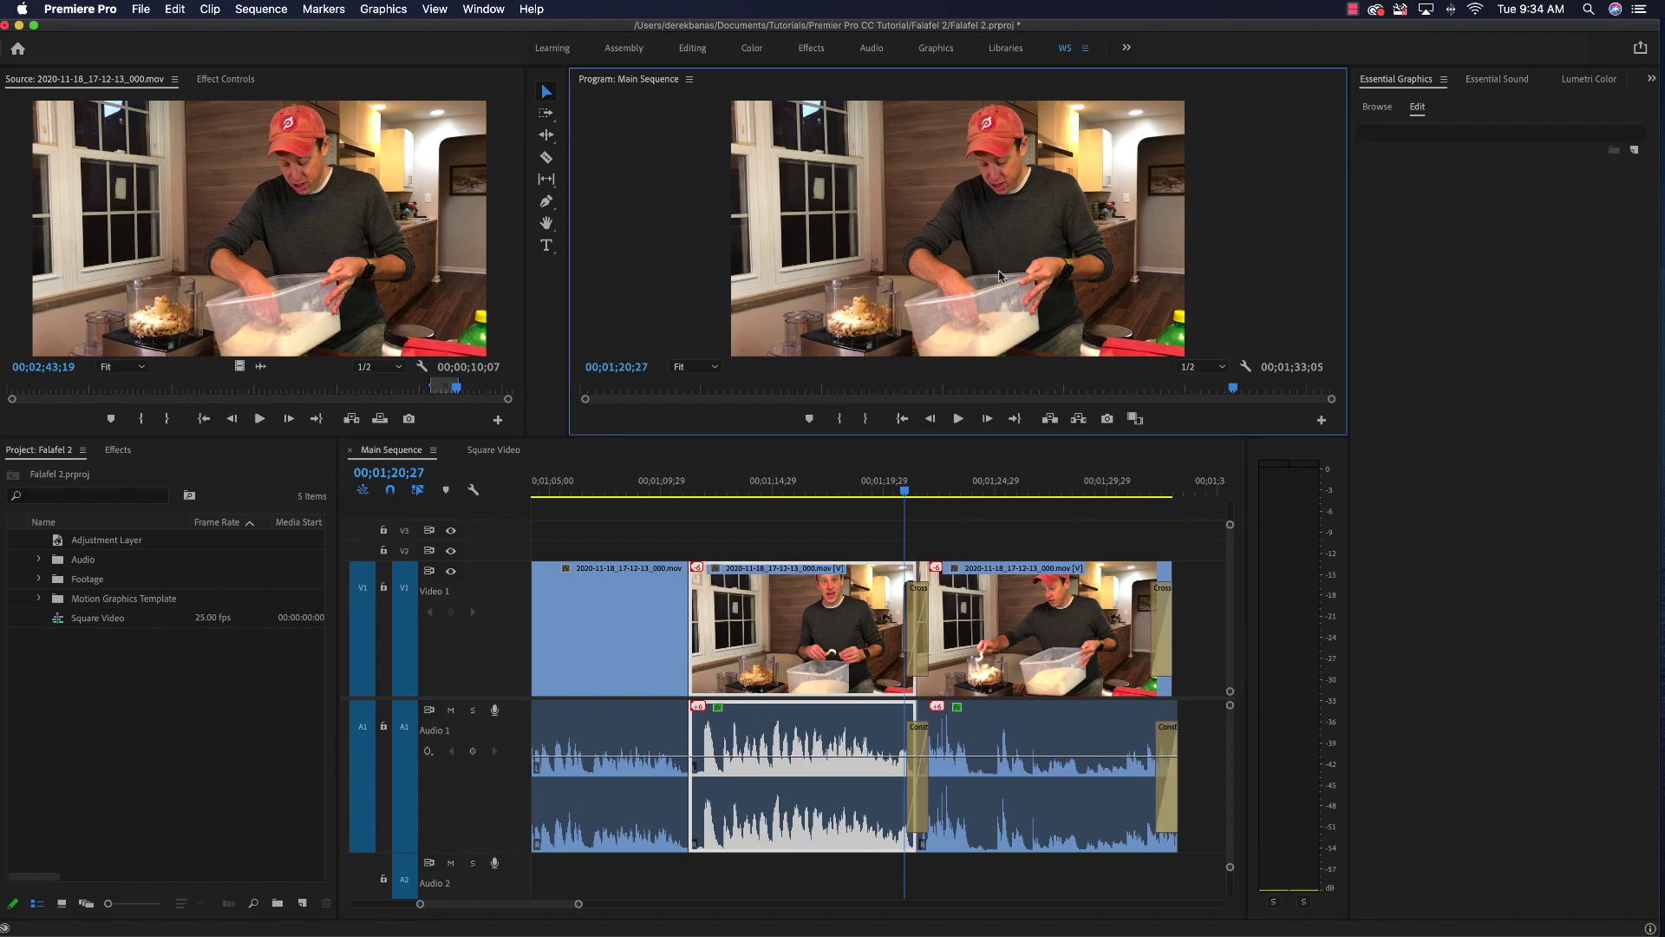